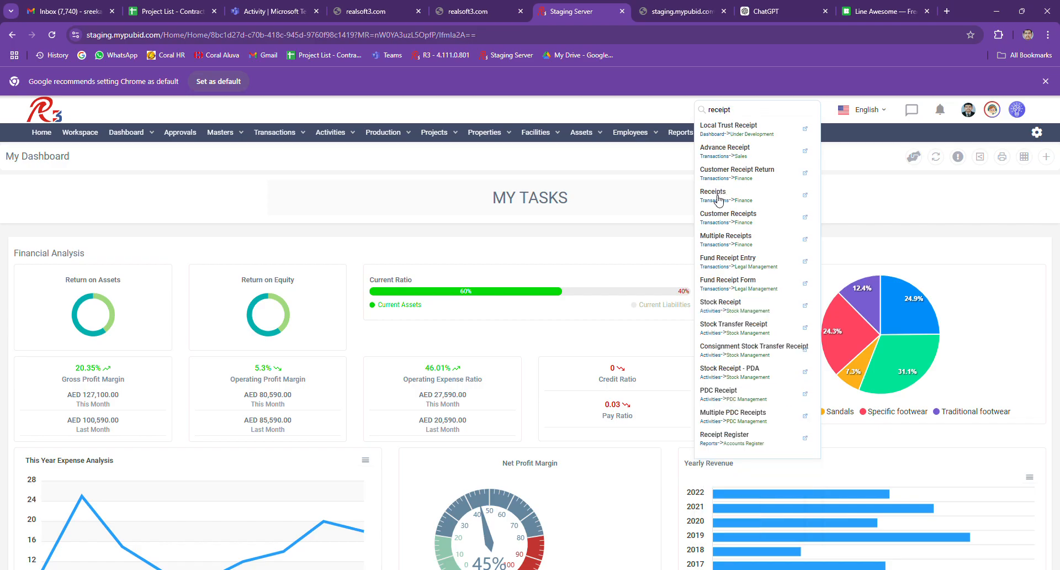
- Open the Finance Receipts page from the search results for "receipt"
{"action": "left_click", "coordinate": [718, 198]}
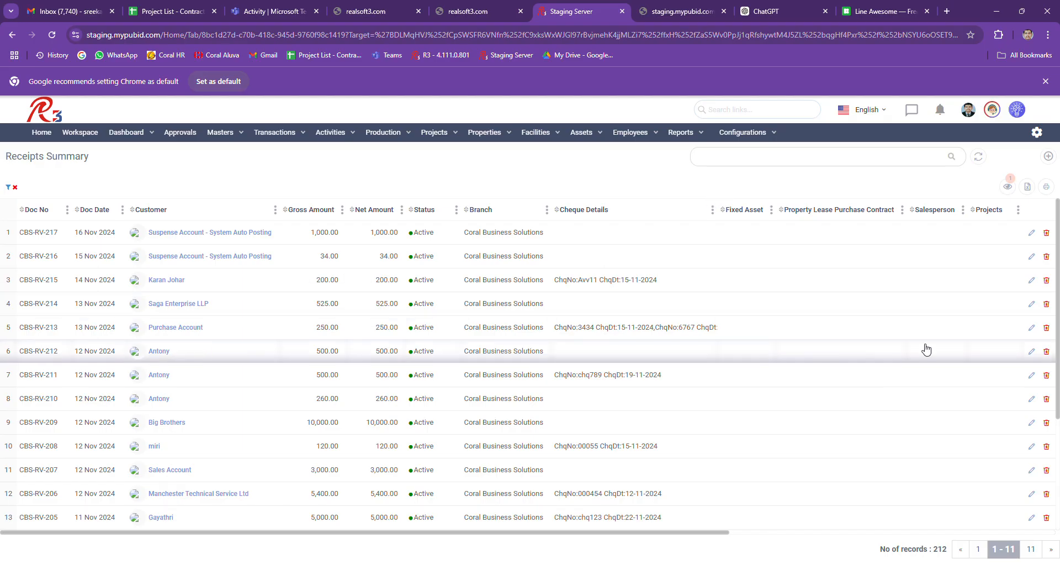
{"action": "left_click", "coordinate": [1048, 156]}
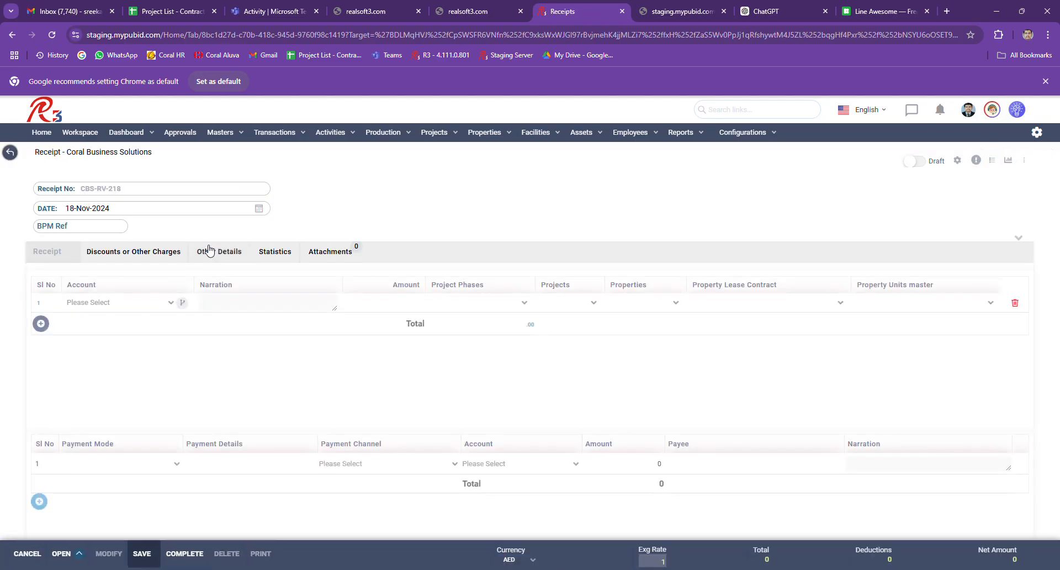
{"action": "left_click", "coordinate": [12, 154]}
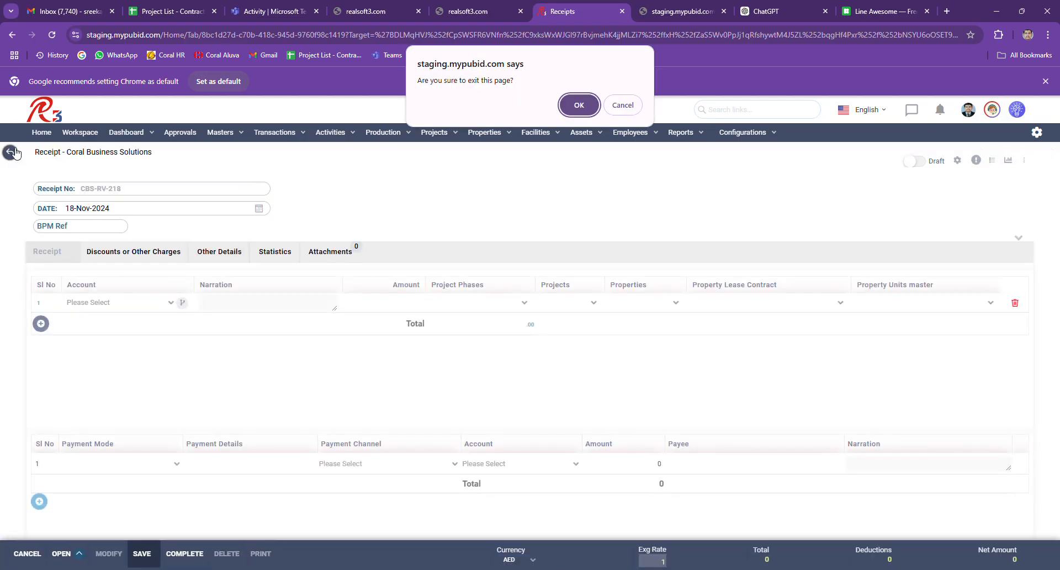
{"action": "left_click", "coordinate": [579, 105]}
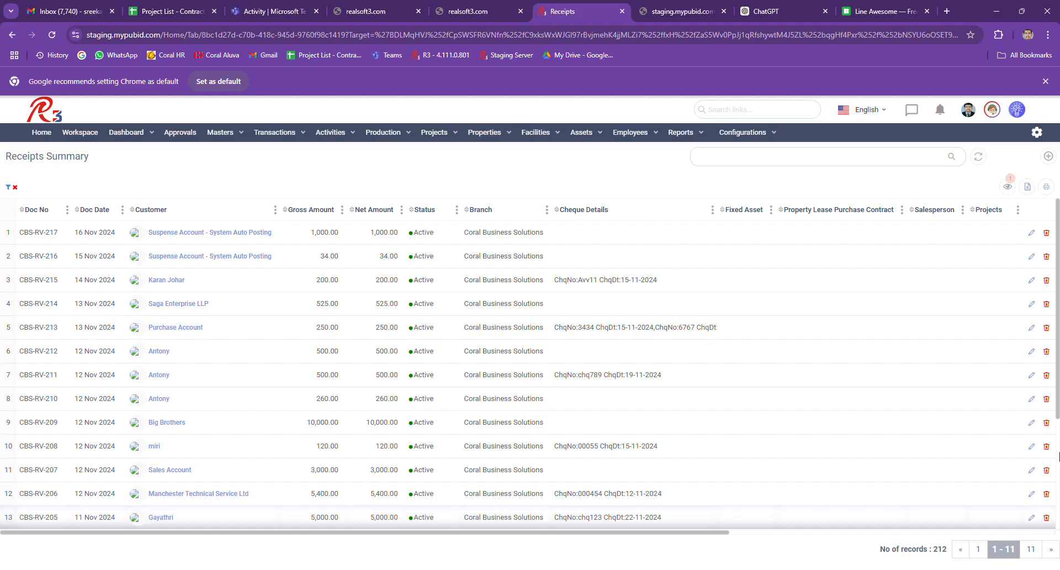
- Start a new receipt and set the account of its first line to the customer account named Test
{"action": "left_click", "coordinate": [1049, 157]}
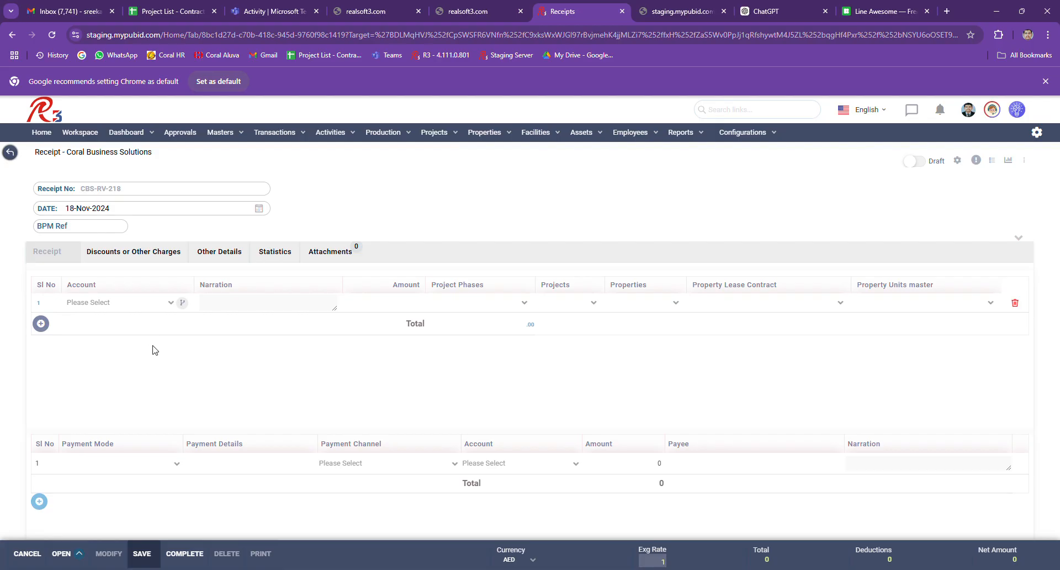
{"action": "left_click", "coordinate": [171, 303]}
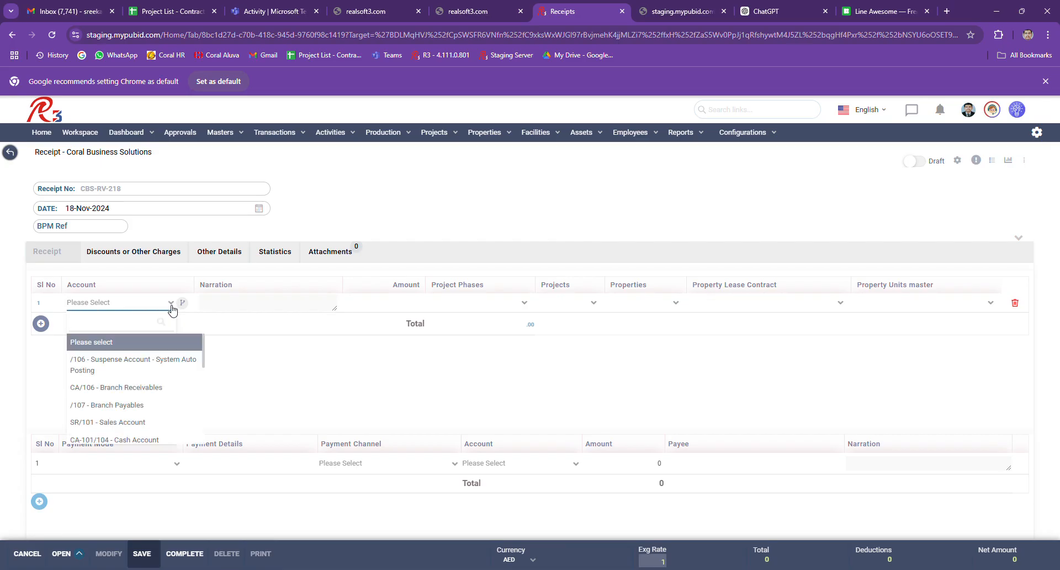
{"action": "type", "text": "cust"}
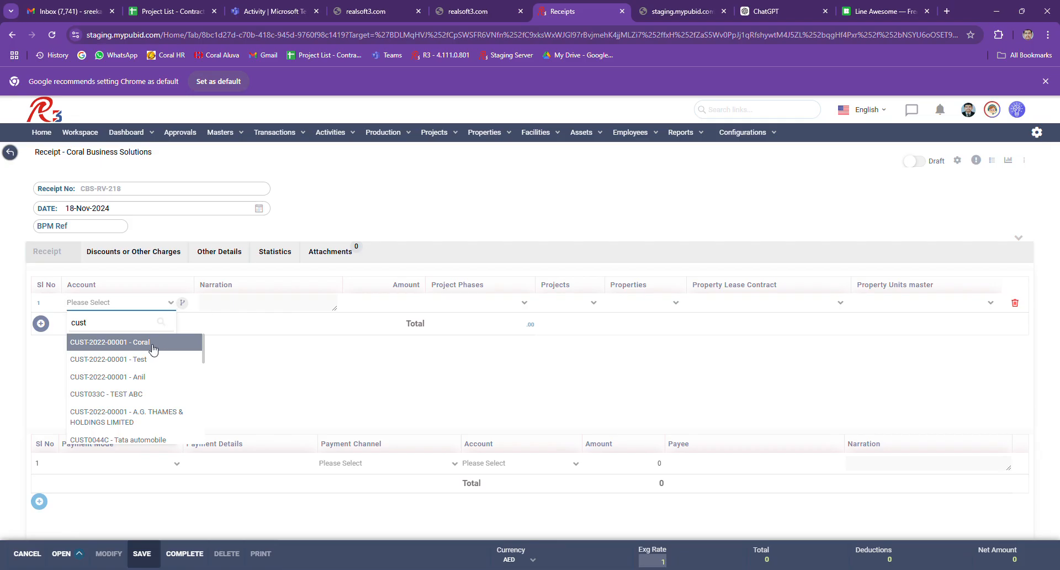
{"action": "left_click", "coordinate": [148, 366]}
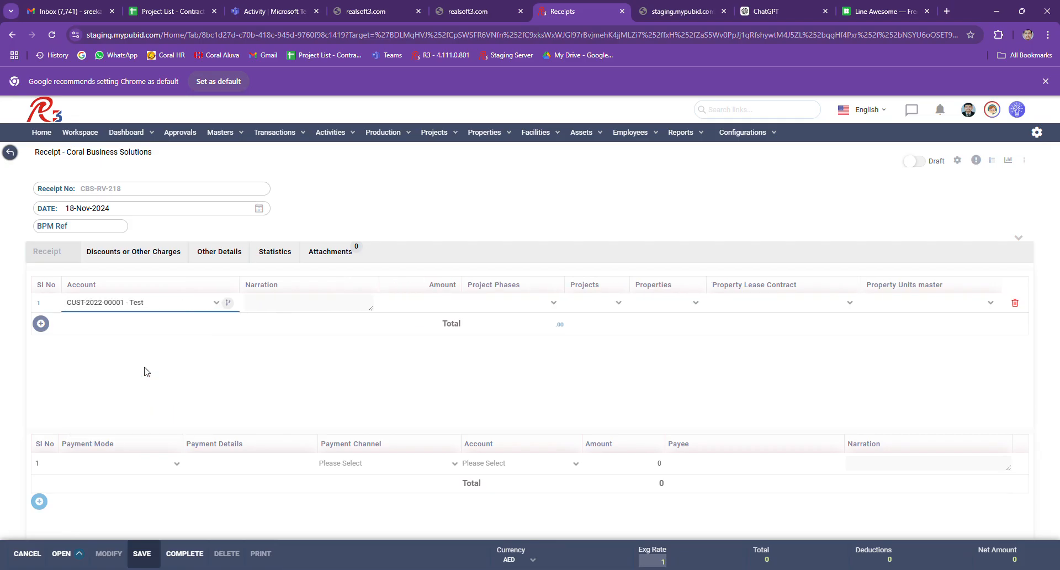
- Enter "he is paying for some purpose" as the narration of the first receipt line
{"action": "left_click", "coordinate": [324, 307]}
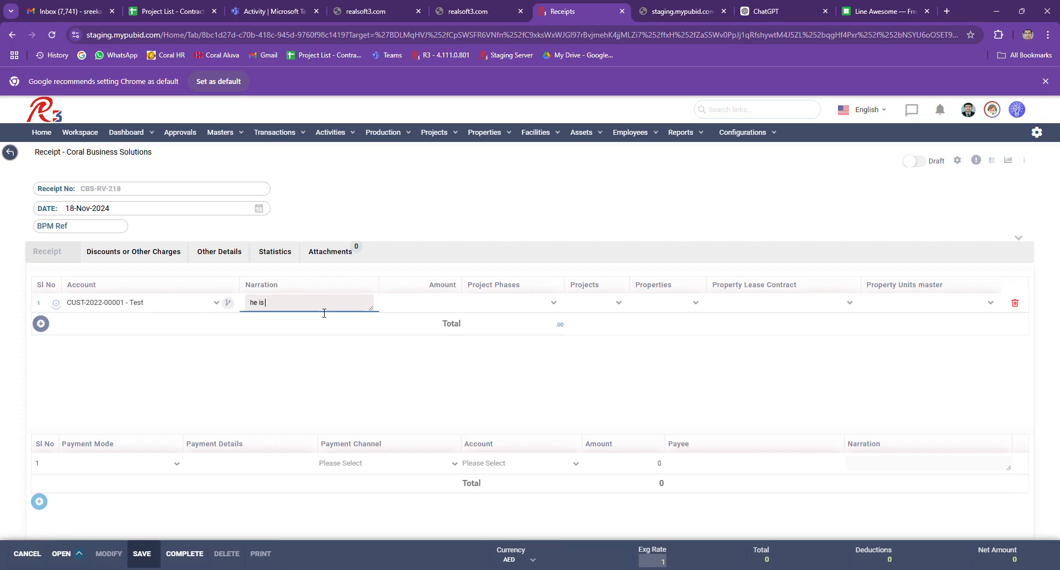
{"action": "type", "text": "he is paying for some purpose"}
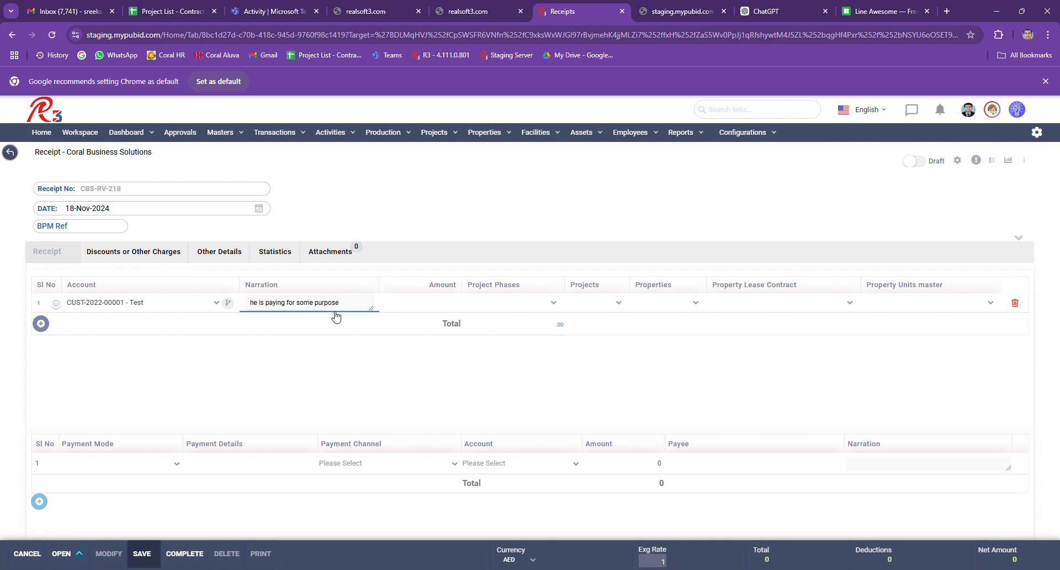
- Replace the first receipt line's narration with "Against Sales invoice Inv 122 dates 12/n0v/2024"
{"action": "key", "text": "ctrl+shift+Left"}
{"action": "key", "text": "ctrl+shift+Left"}
{"action": "key", "text": "ctrl+shift+Left"}
{"action": "key", "text": "ctrl+shift+Left"}
{"action": "key", "text": "ctrl+shift+Left"}
{"action": "key", "text": "ctrl+shift+Left"}
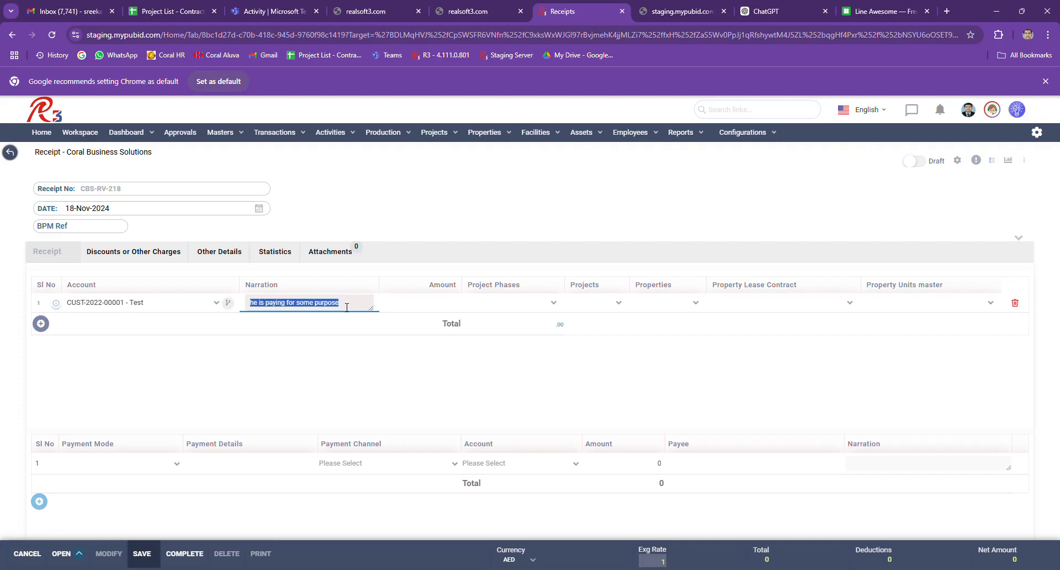
{"action": "type", "text": "Sales"}
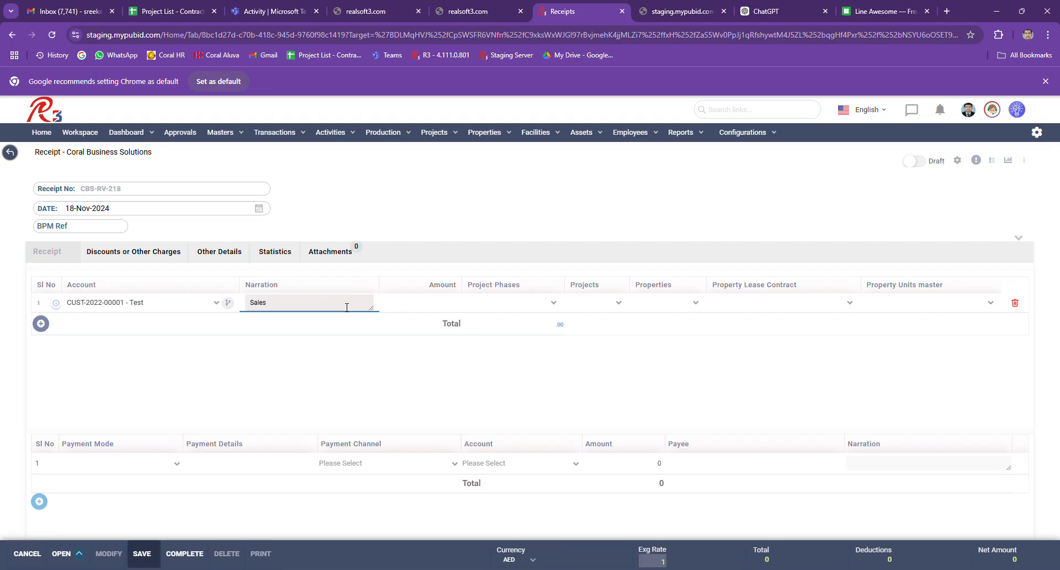
{"action": "type", "text": " invo"}
{"action": "type", "text": "ice"}
{"action": "type", "text": "v"}
{"action": "type", "text": "Again"}
{"action": "type", "text": "st"}
{"action": "left_click", "coordinate": [347, 308]}
{"action": "type", "text": "122 dates 12/n0v/2024"}
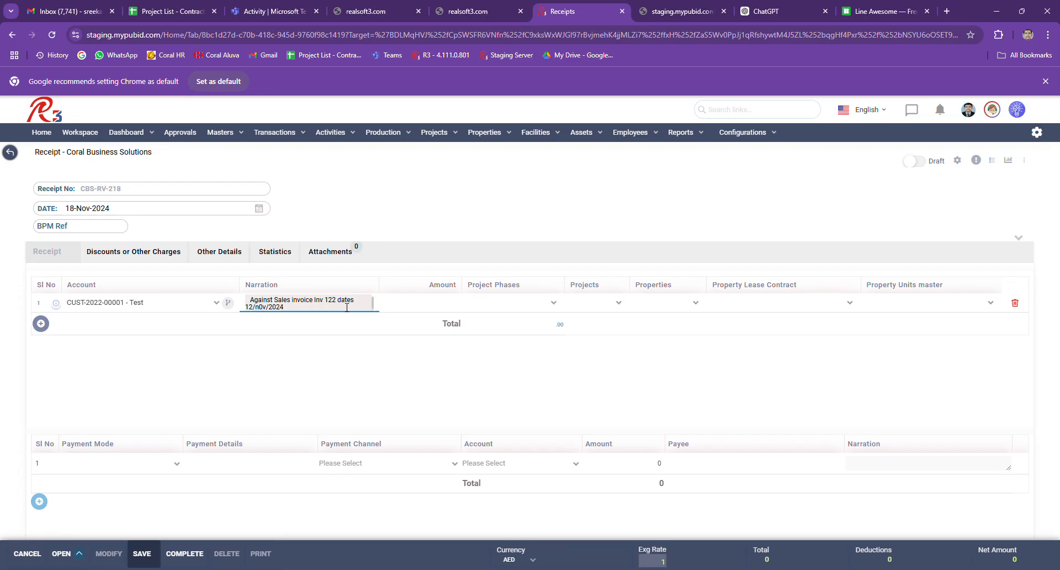
- Set the receipt line's amount to 2500 and assign it to the project PR /202 - Test Project 202
{"action": "left_click", "coordinate": [412, 309]}
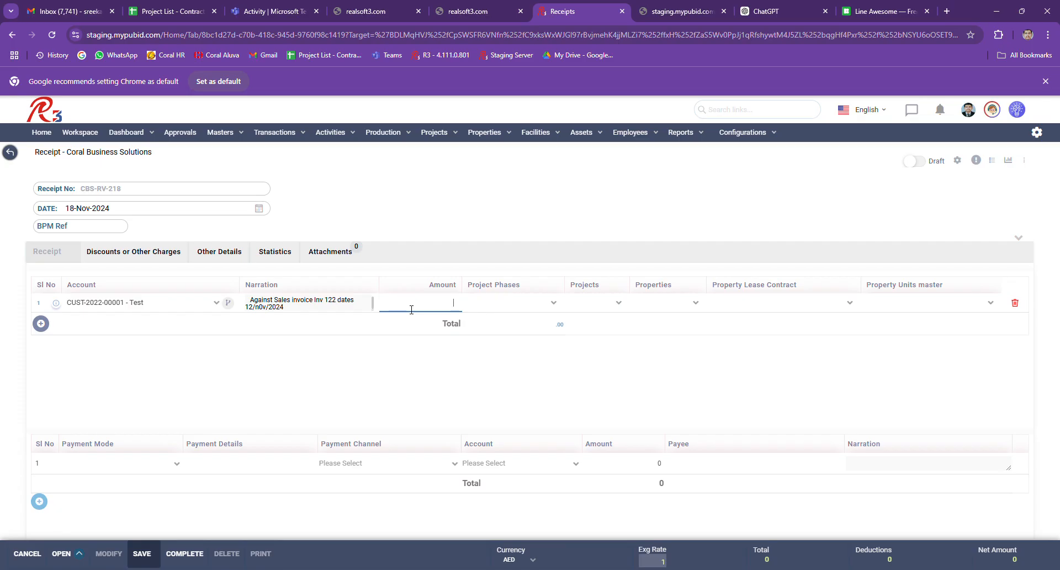
{"action": "type", "text": "2500"}
{"action": "left_click", "coordinate": [601, 310]}
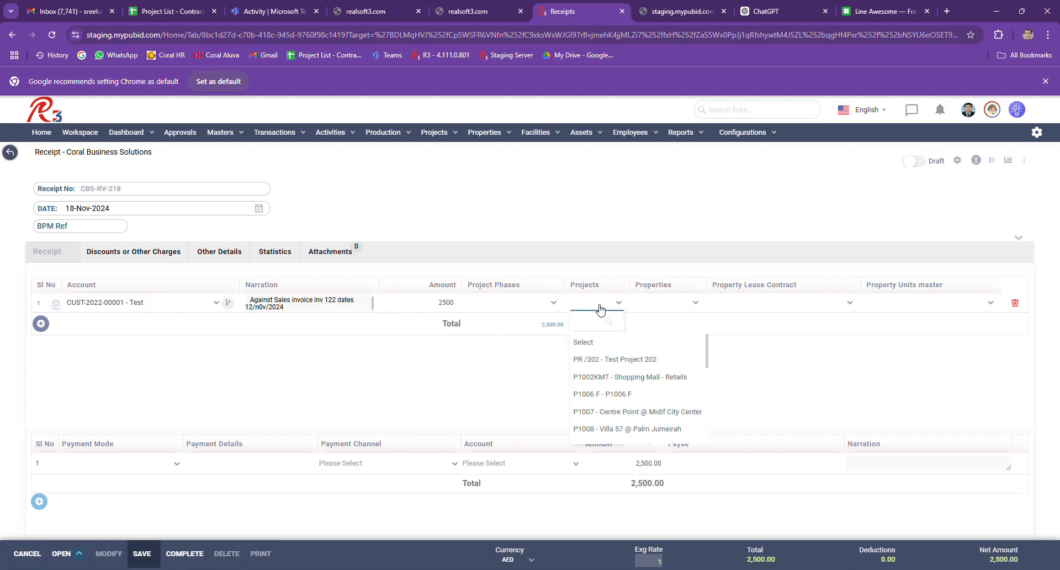
{"action": "left_click", "coordinate": [623, 360]}
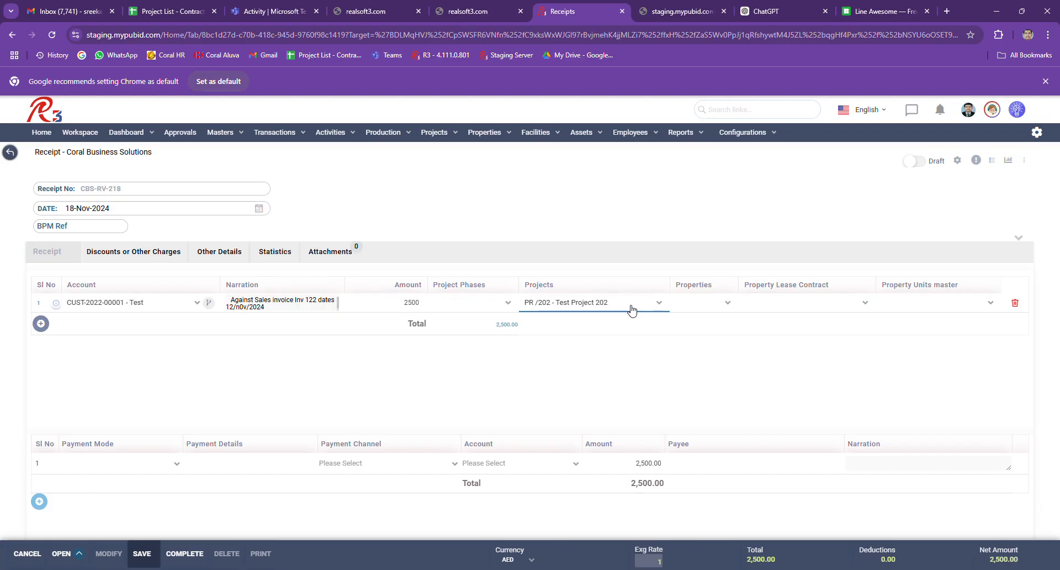
{"action": "left_click", "coordinate": [715, 308]}
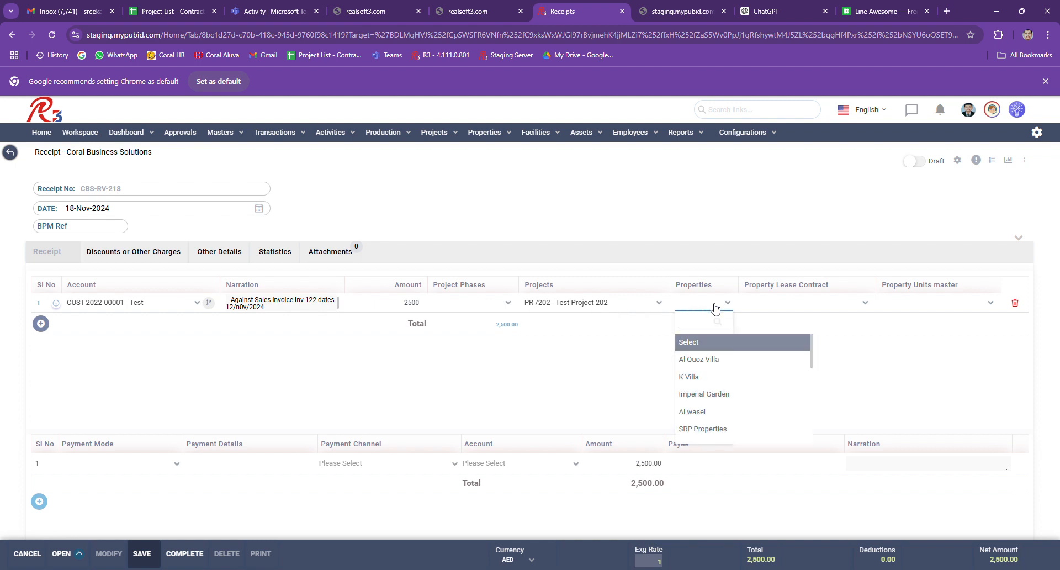
{"action": "left_click", "coordinate": [492, 307]}
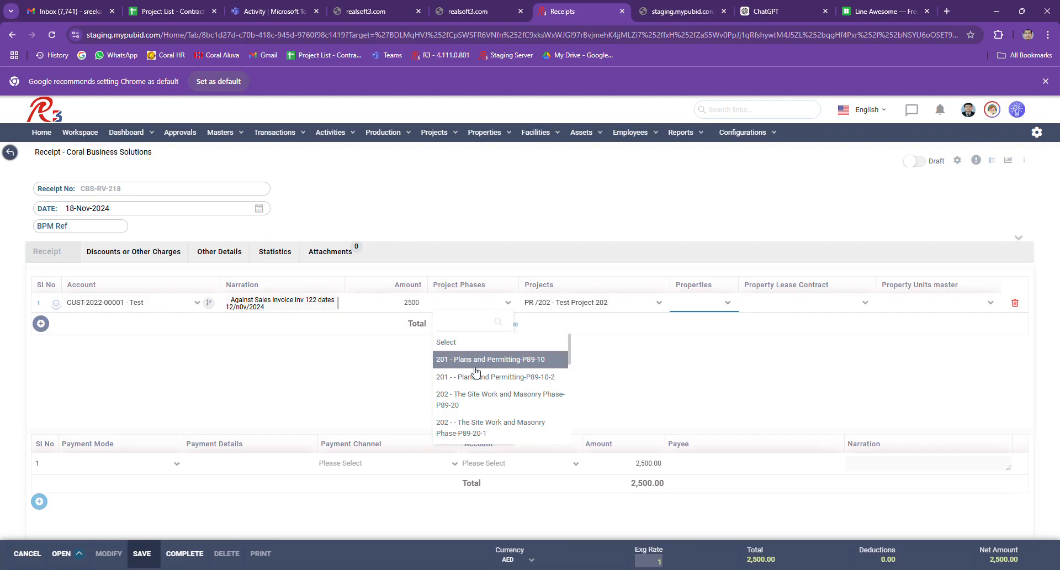
{"action": "left_click", "coordinate": [806, 307]}
{"action": "left_click", "coordinate": [913, 312]}
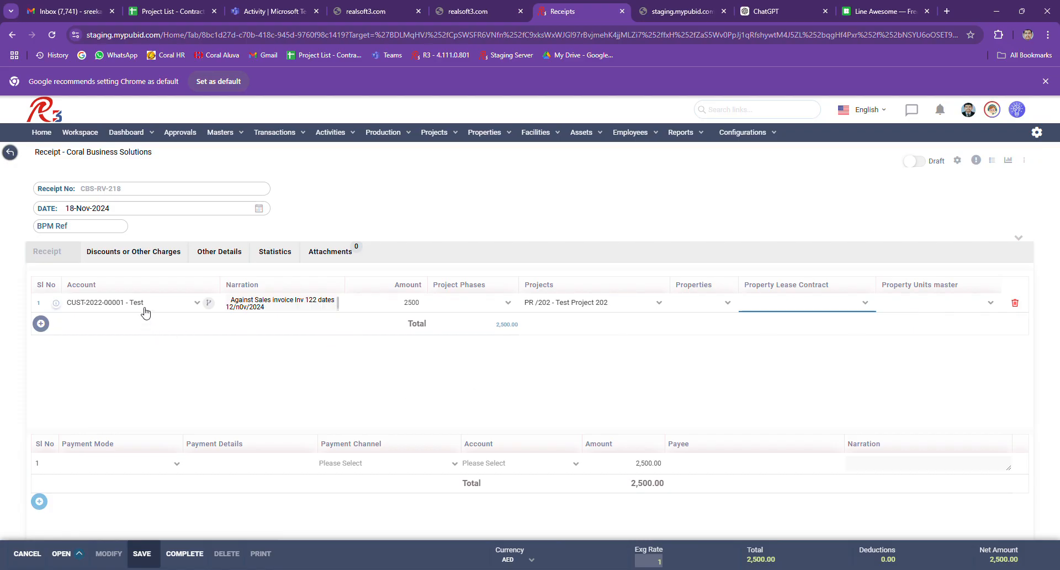
- Try Bank and Cash as the payment mode of the first payment row
{"action": "left_click", "coordinate": [138, 464]}
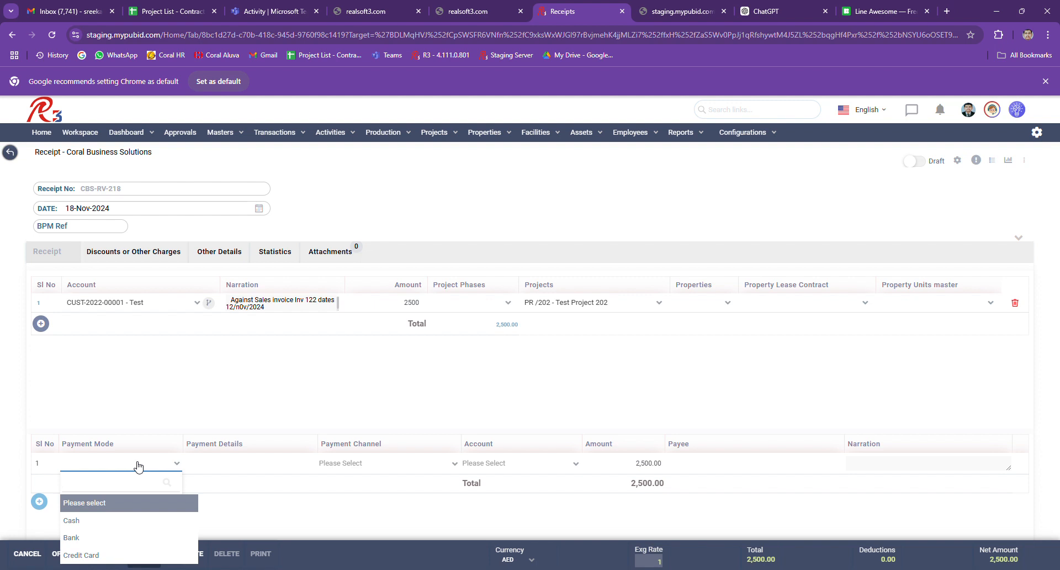
{"action": "left_click", "coordinate": [97, 538]}
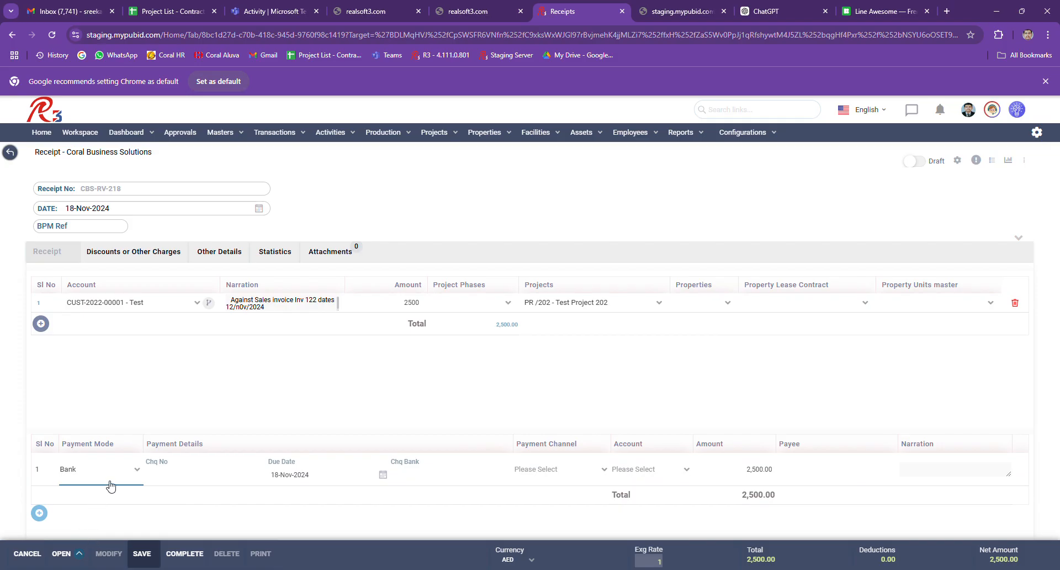
{"action": "left_click", "coordinate": [176, 483]}
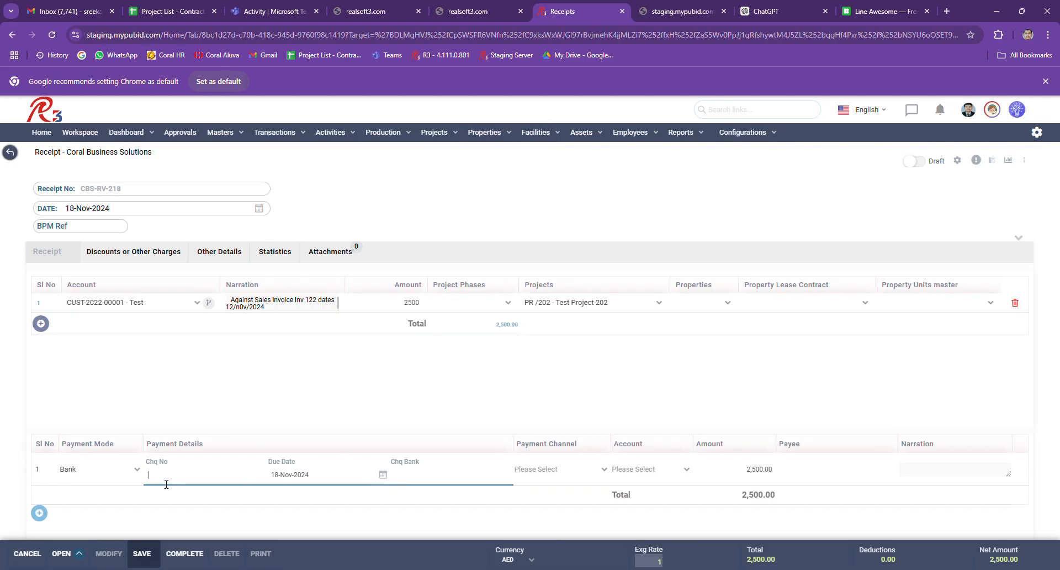
{"action": "left_click", "coordinate": [117, 470]}
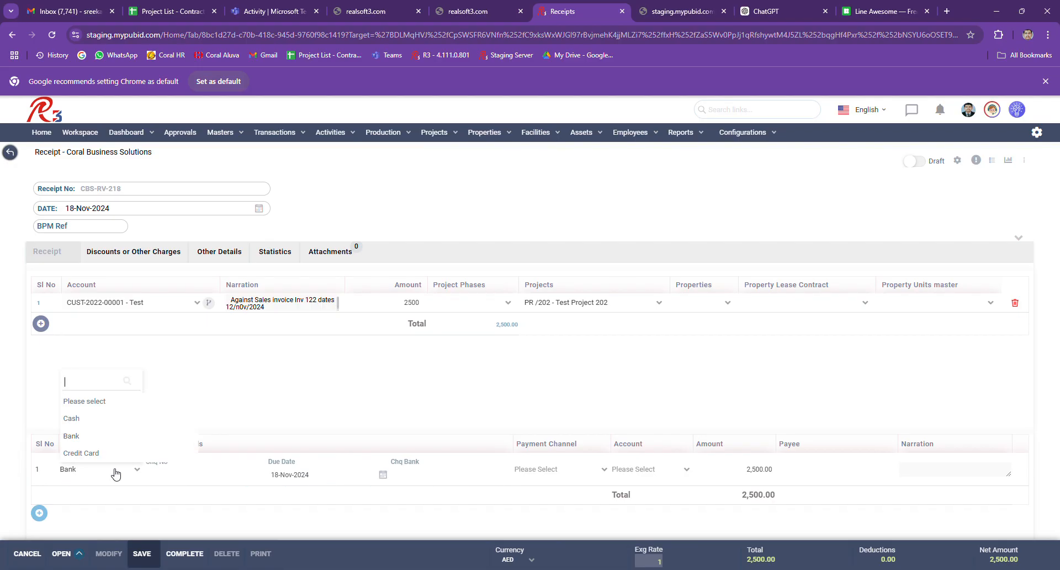
{"action": "left_click", "coordinate": [104, 424]}
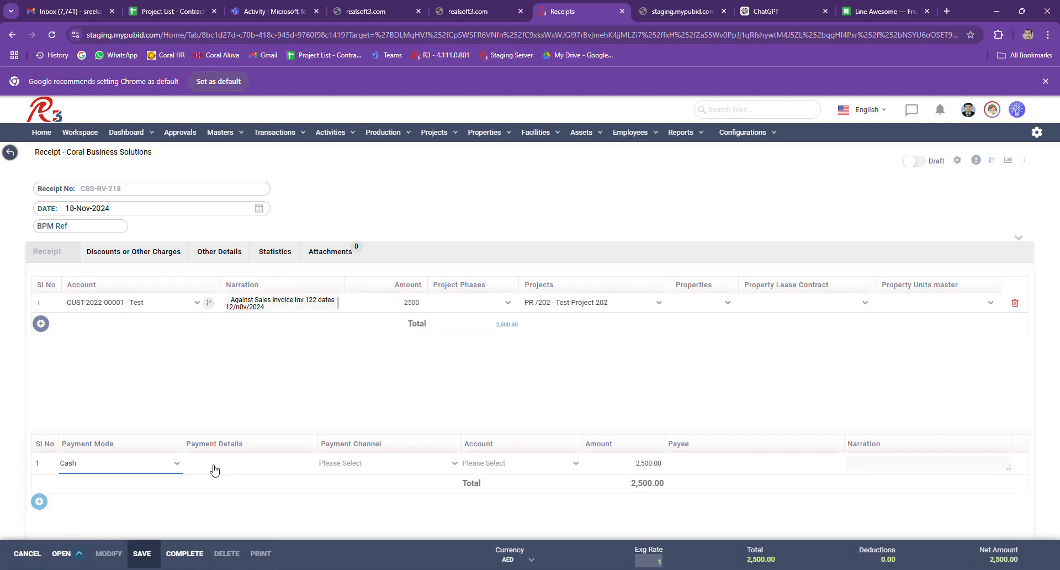
- Set the payment row's mode to Bank, with cheque number 64646 and due date 21-Nov-2024
{"action": "left_click", "coordinate": [167, 471]}
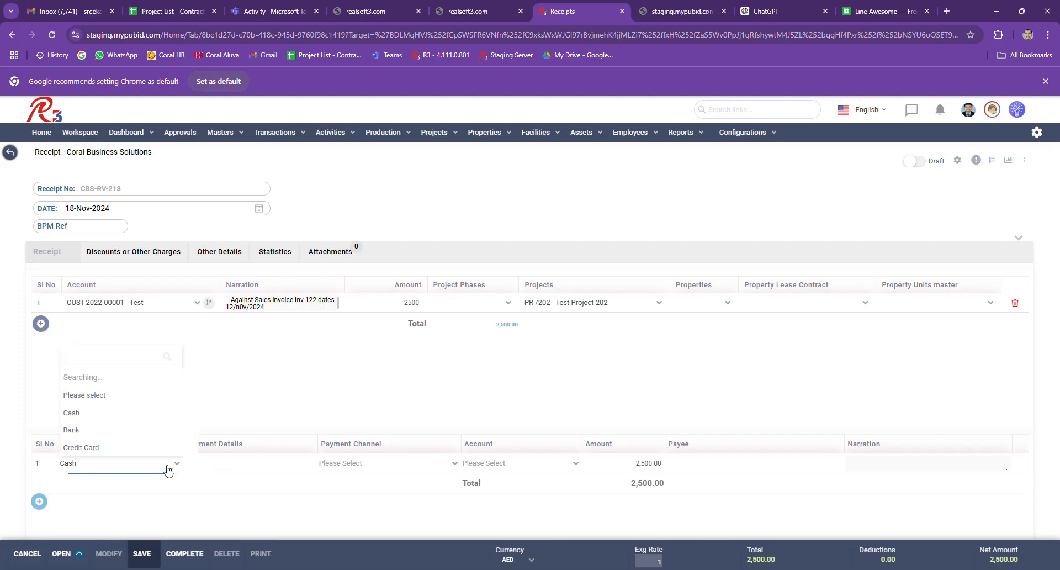
{"action": "left_click", "coordinate": [137, 431]}
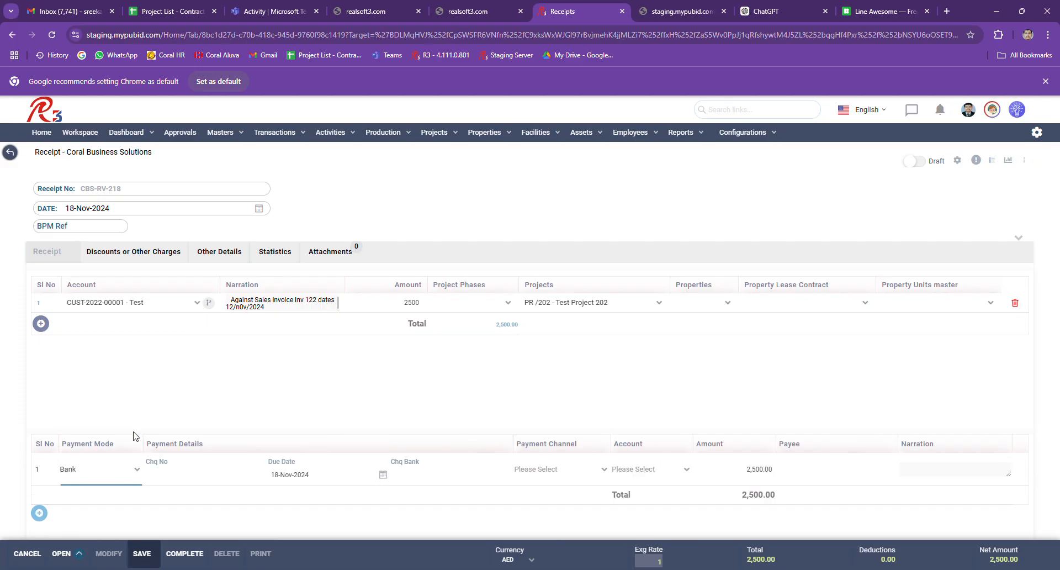
{"action": "left_click", "coordinate": [178, 479]}
{"action": "type", "text": "64646"}
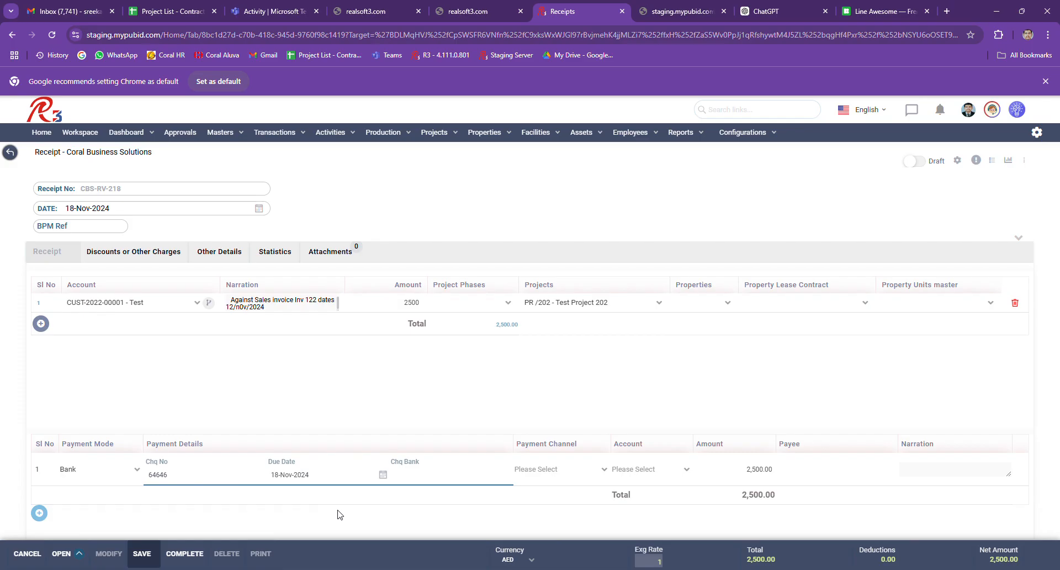
{"action": "left_click", "coordinate": [319, 476]}
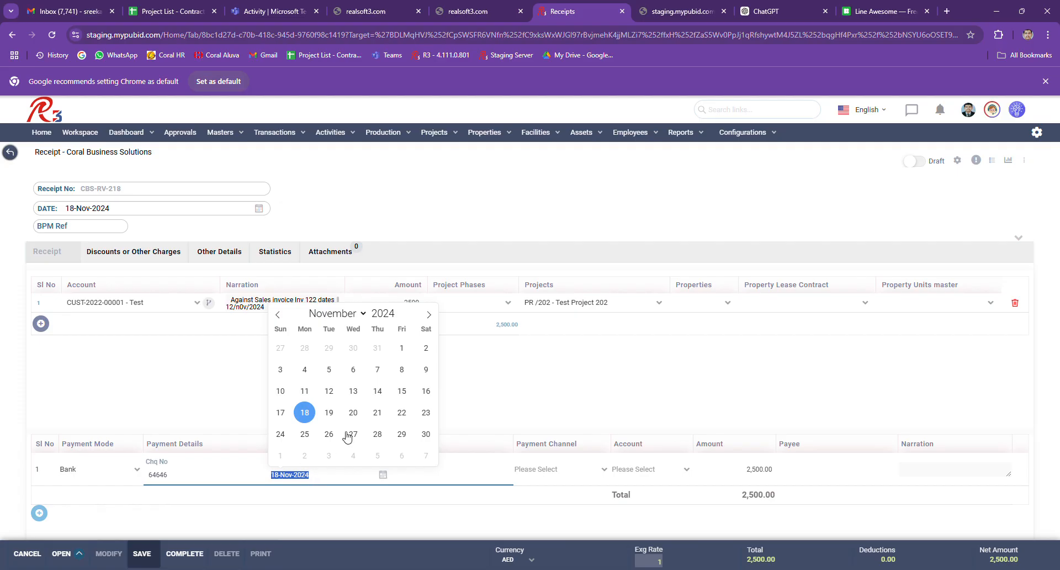
{"action": "left_click", "coordinate": [386, 420]}
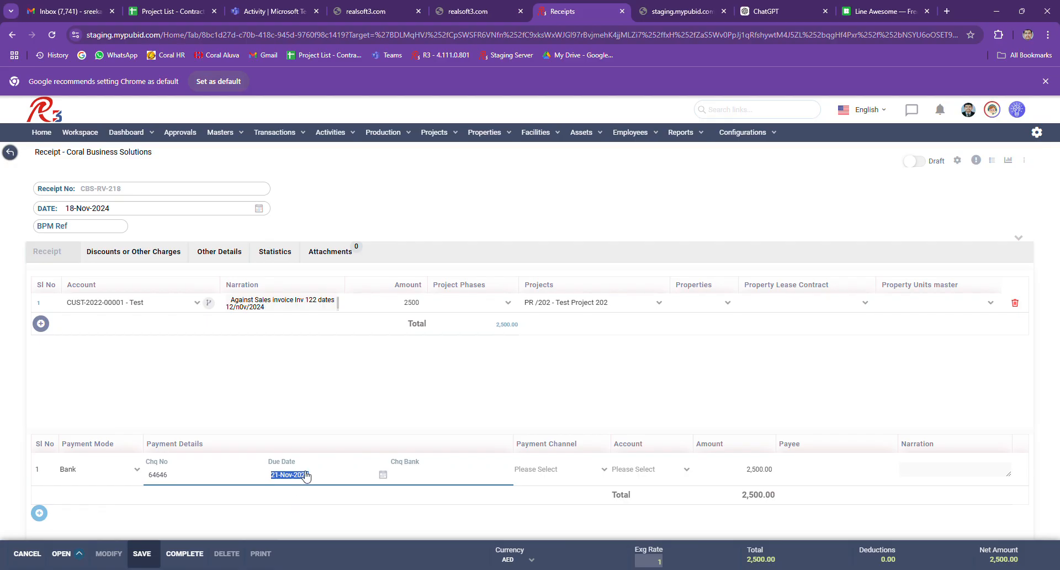
- Enter ADCB as the cheque bank in the payment details
{"action": "left_click", "coordinate": [408, 484]}
{"action": "type", "text": "FEDERAL"}
{"action": "double_click", "coordinate": [409, 485]}
{"action": "type", "text": "ADCB"}
- Set the account of the payment row to the Bank of UAE account
{"action": "left_click", "coordinate": [544, 485]}
{"action": "left_click", "coordinate": [592, 471]}
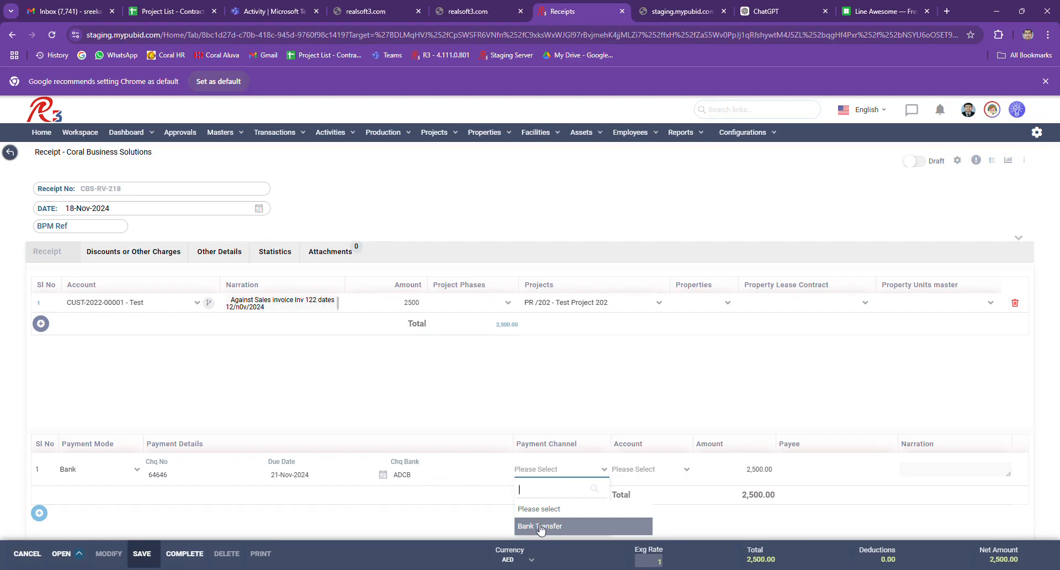
{"action": "left_click", "coordinate": [646, 470]}
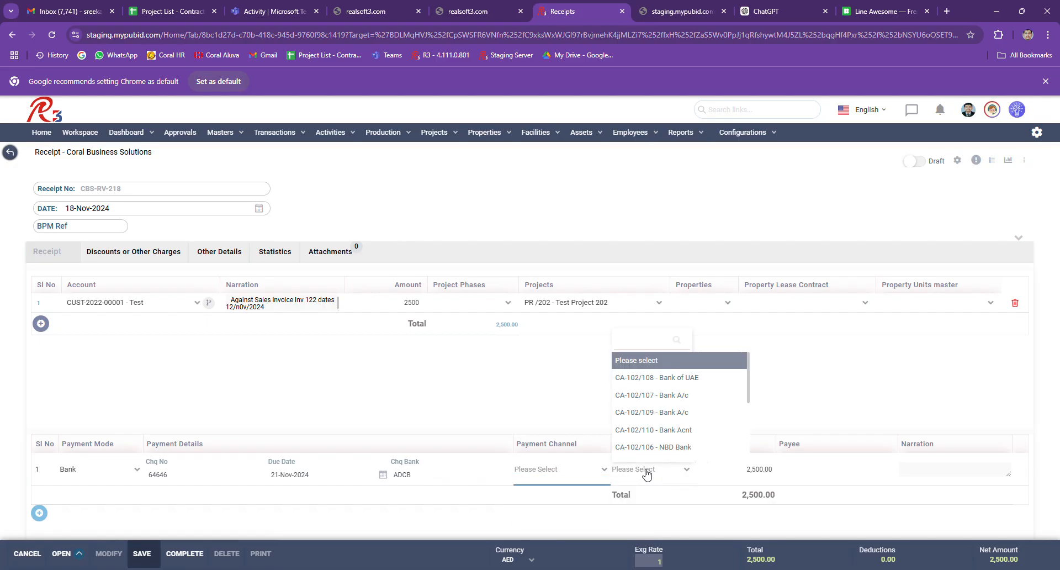
{"action": "left_click", "coordinate": [700, 378]}
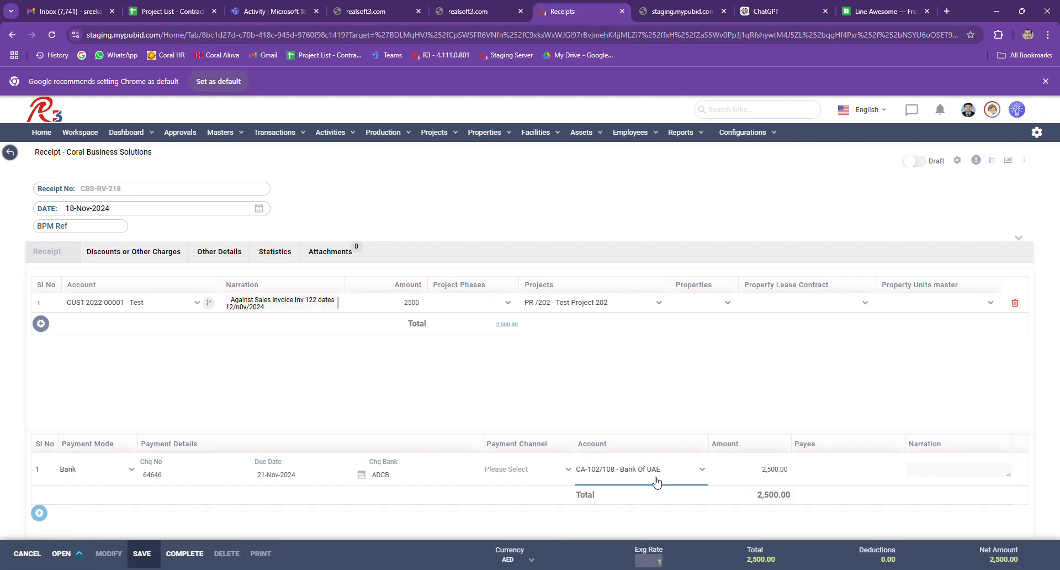
{"action": "left_click", "coordinate": [688, 470]}
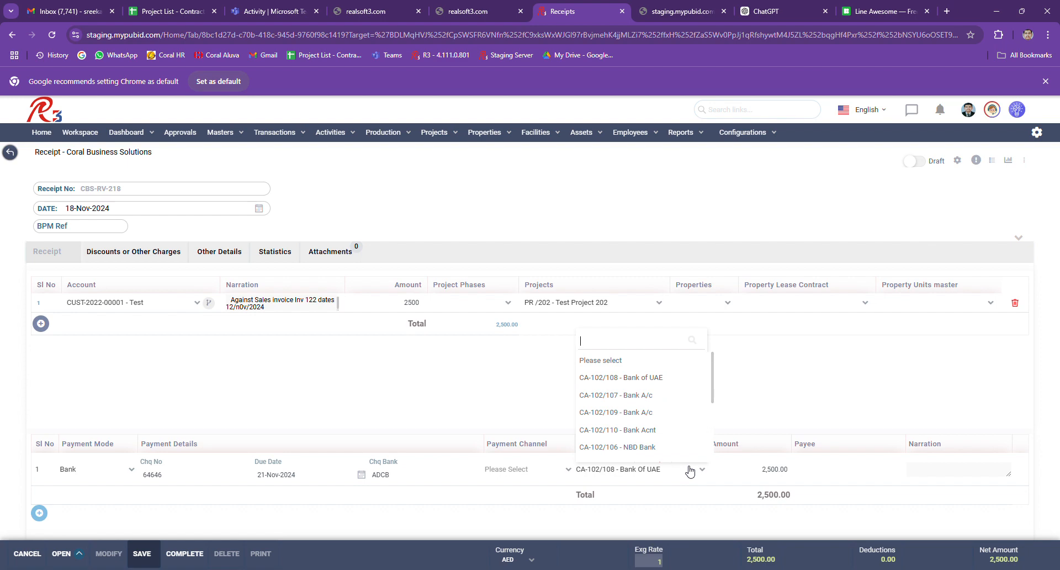
{"action": "left_click", "coordinate": [659, 381]}
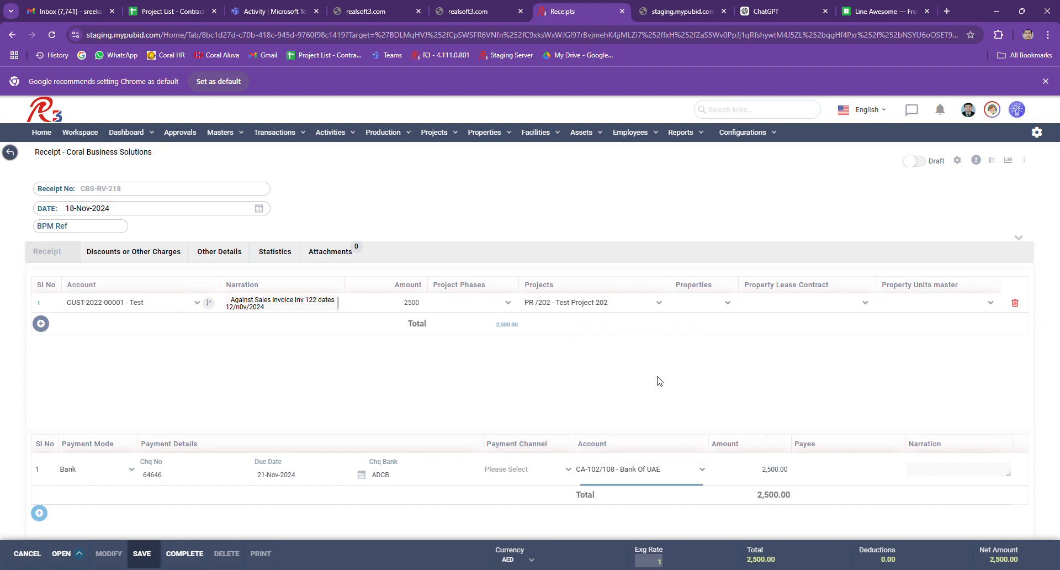
- Enter "Test Customer" as the payee of the payment row
{"action": "left_click", "coordinate": [843, 474]}
{"action": "type", "text": "CAS"}
{"action": "key", "text": "BackSpace"}
{"action": "key", "text": "BackSpace"}
{"action": "type", "text": "Repor"}
{"action": "double_click", "coordinate": [843, 473]}
{"action": "type", "text": "Test Customer"}
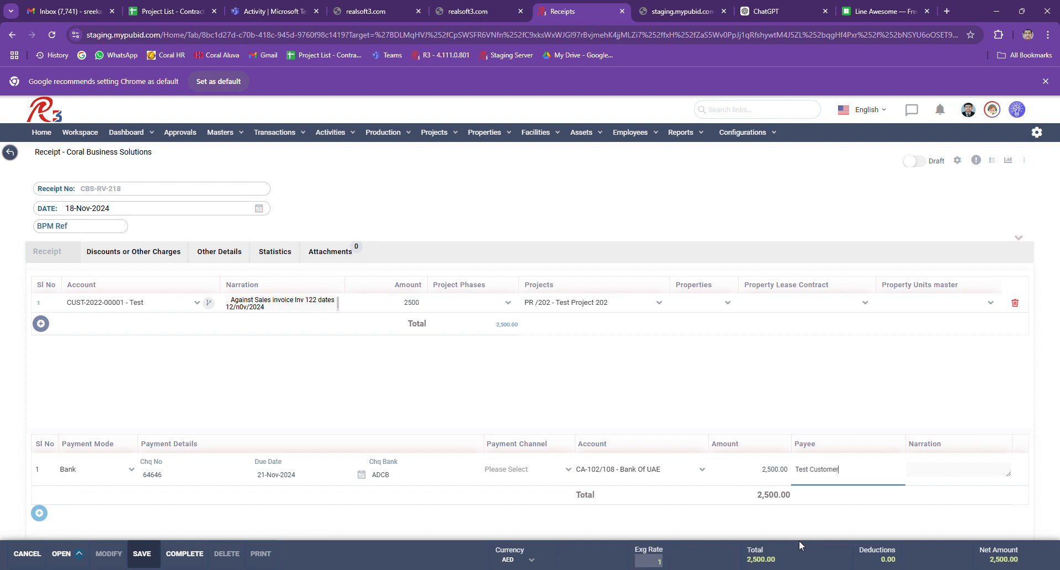
- Copy the receipt line's narration into the payment row's narration and save the receipt
{"action": "left_click", "coordinate": [947, 488]}
{"action": "left_click_drag", "start_coordinate": [287, 309], "coordinate": [207, 303]}
{"action": "key", "text": "ctrl+c"}
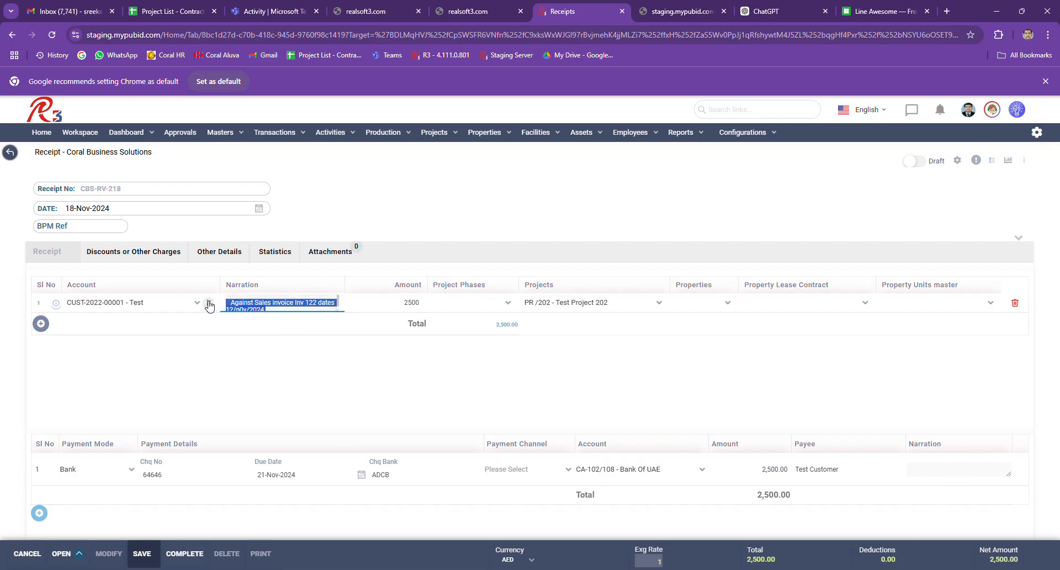
{"action": "left_click", "coordinate": [949, 475]}
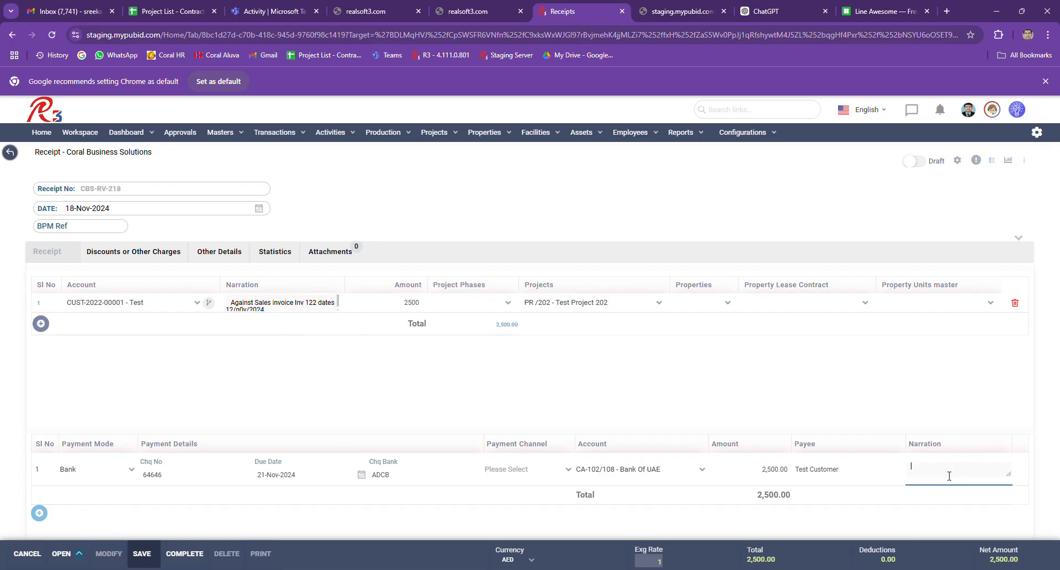
{"action": "key", "text": "ctrl+v"}
{"action": "key", "text": "BackSpace"}
{"action": "left_click", "coordinate": [152, 563]}
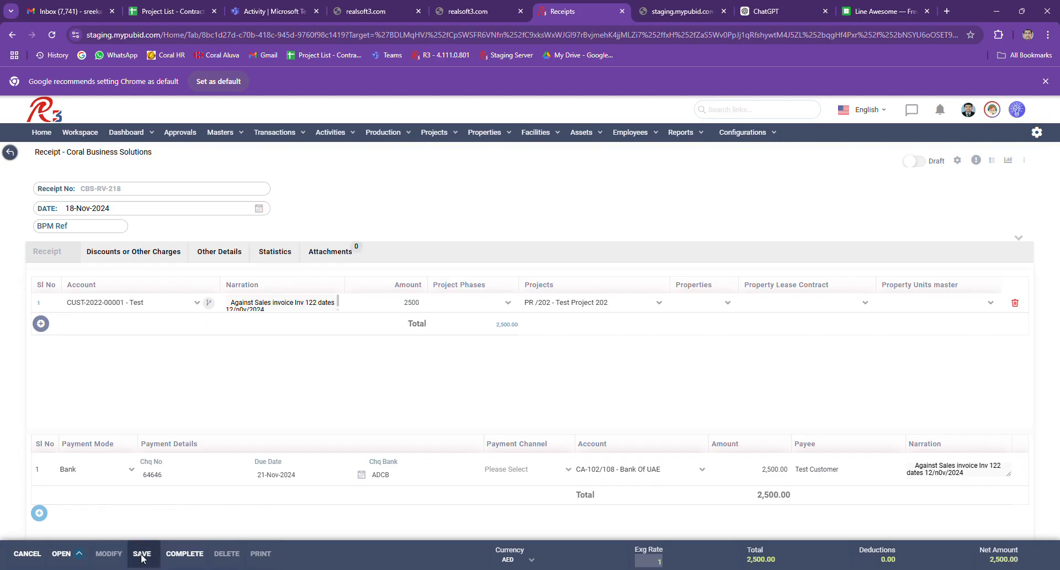
{"action": "left_click", "coordinate": [141, 558]}
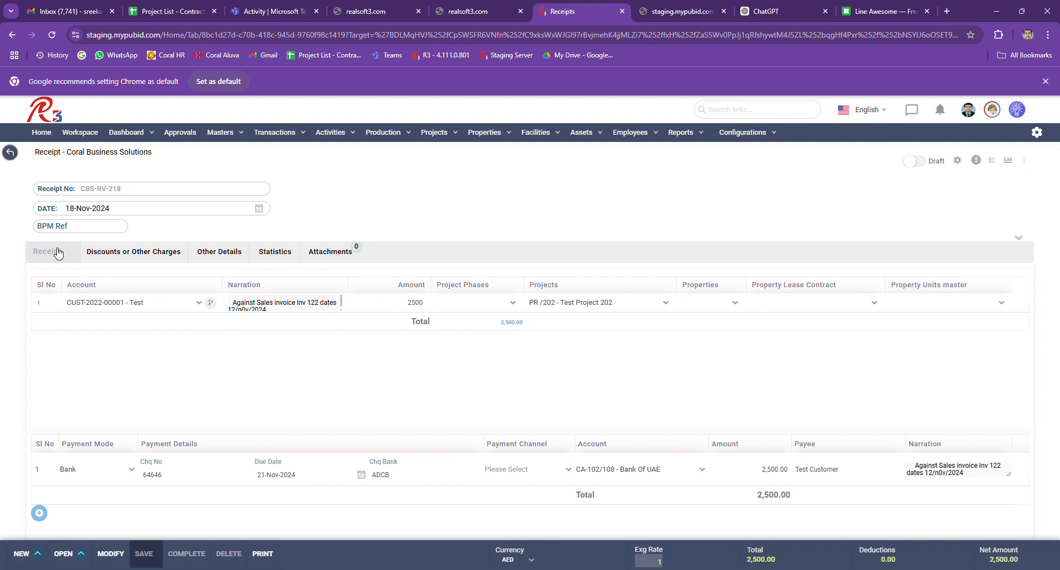
- Return to the receipts summary, refresh it and open the newest receipt for editing
{"action": "left_click", "coordinate": [11, 153]}
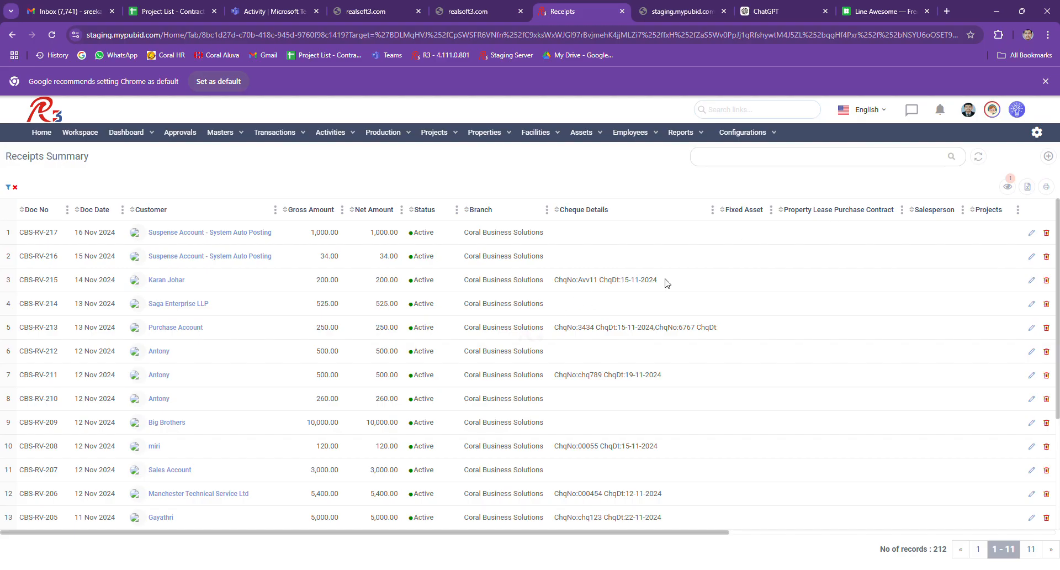
{"action": "key", "text": "F5"}
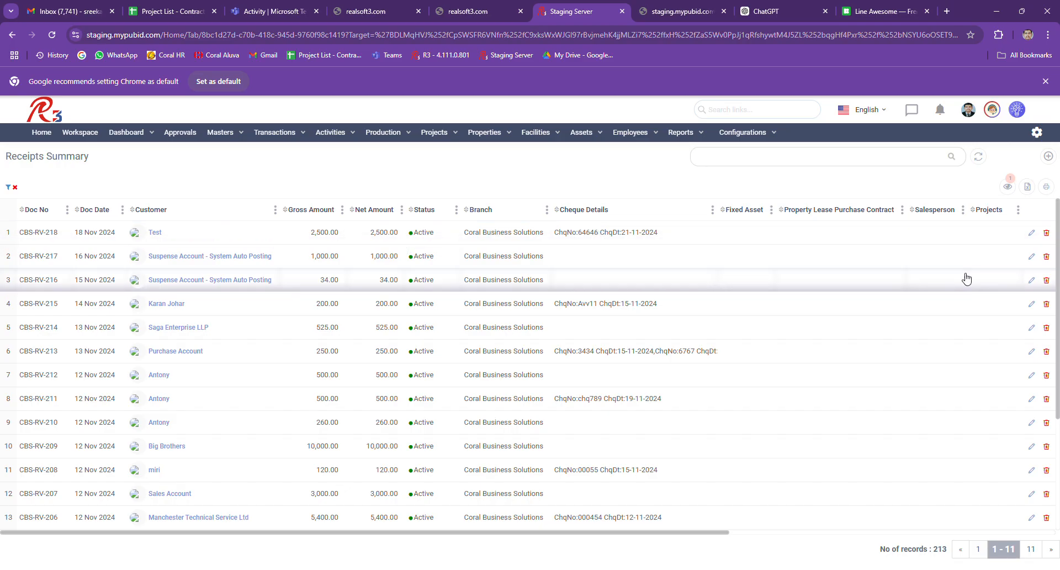
{"action": "left_click", "coordinate": [1035, 235]}
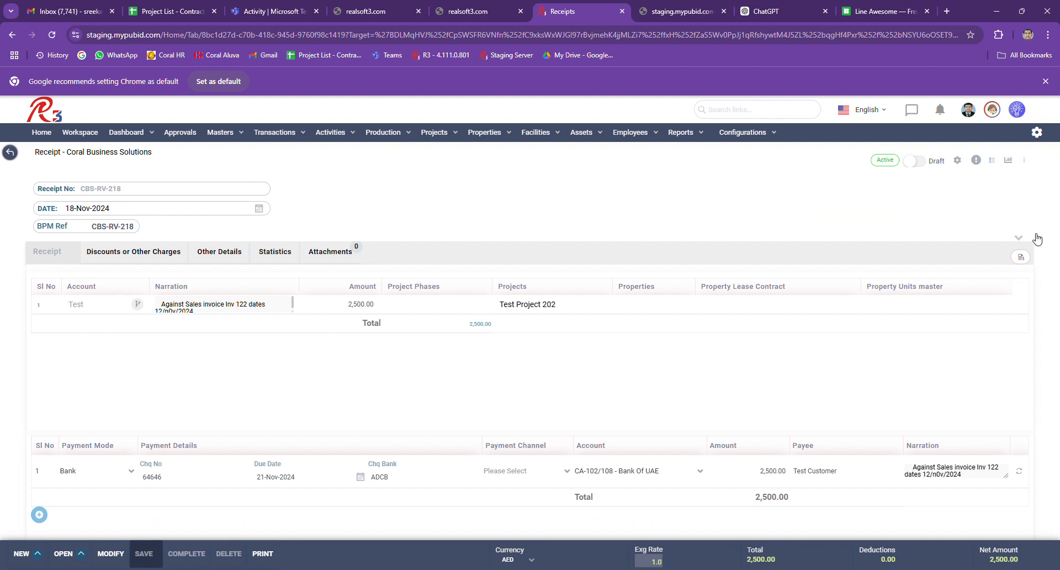
- Examine the debit and credit accounts in the receipt's base journal, and close it
{"action": "left_click", "coordinate": [1023, 259]}
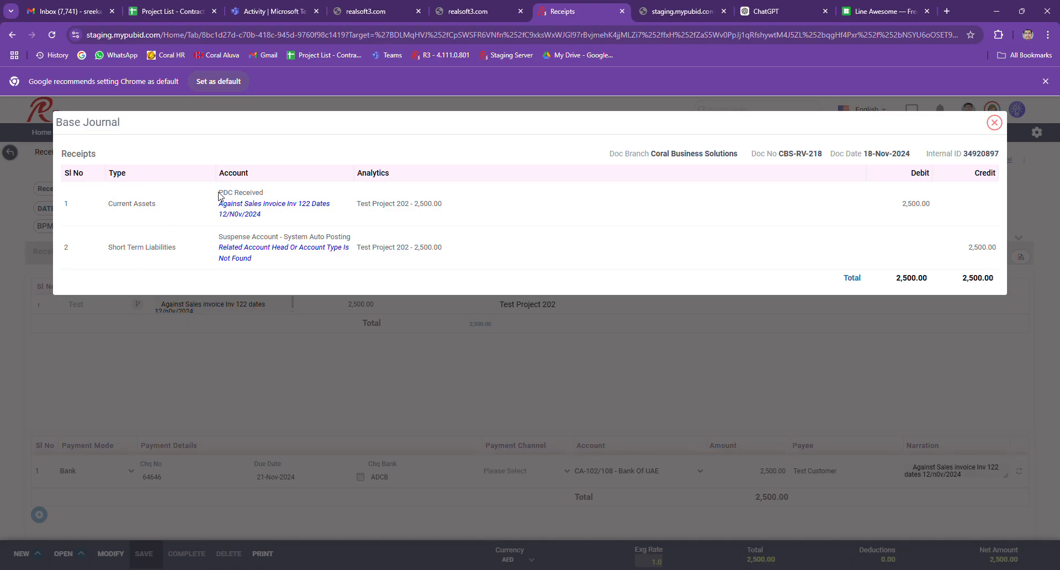
{"action": "left_click_drag", "start_coordinate": [220, 196], "coordinate": [280, 199]}
{"action": "double_click", "coordinate": [224, 198]}
{"action": "left_click", "coordinate": [997, 124]}
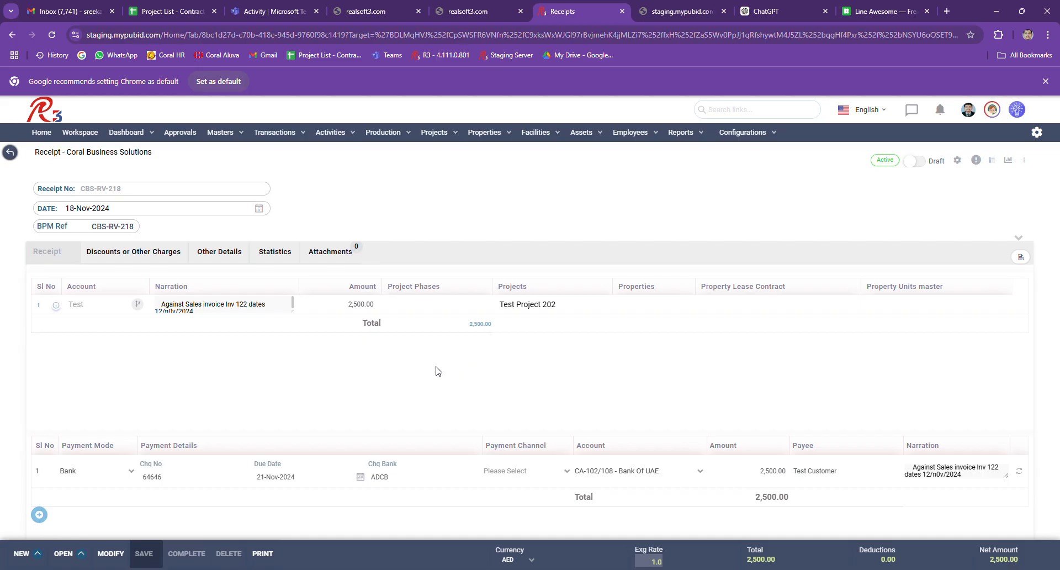
- Change the cheque due date in the payment row to 18-Nov-2024 and save the receipt
{"action": "left_click", "coordinate": [277, 477]}
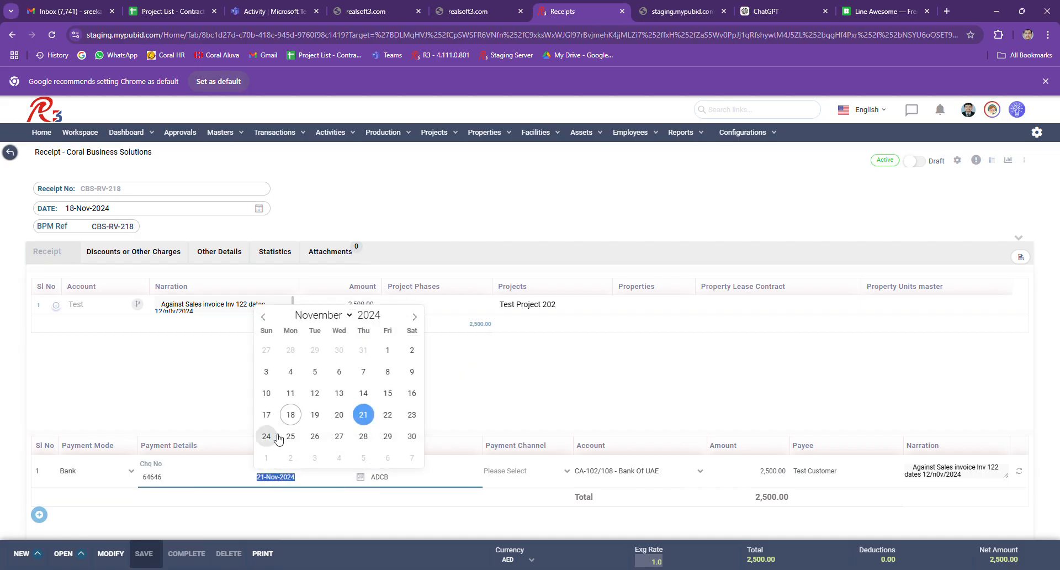
{"action": "left_click", "coordinate": [291, 415]}
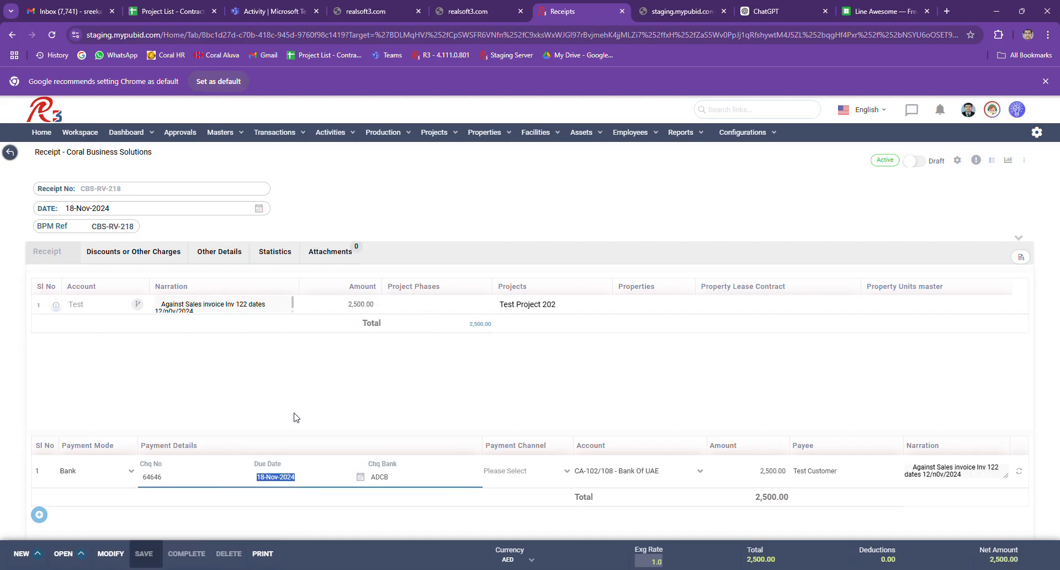
{"action": "left_click", "coordinate": [121, 560]}
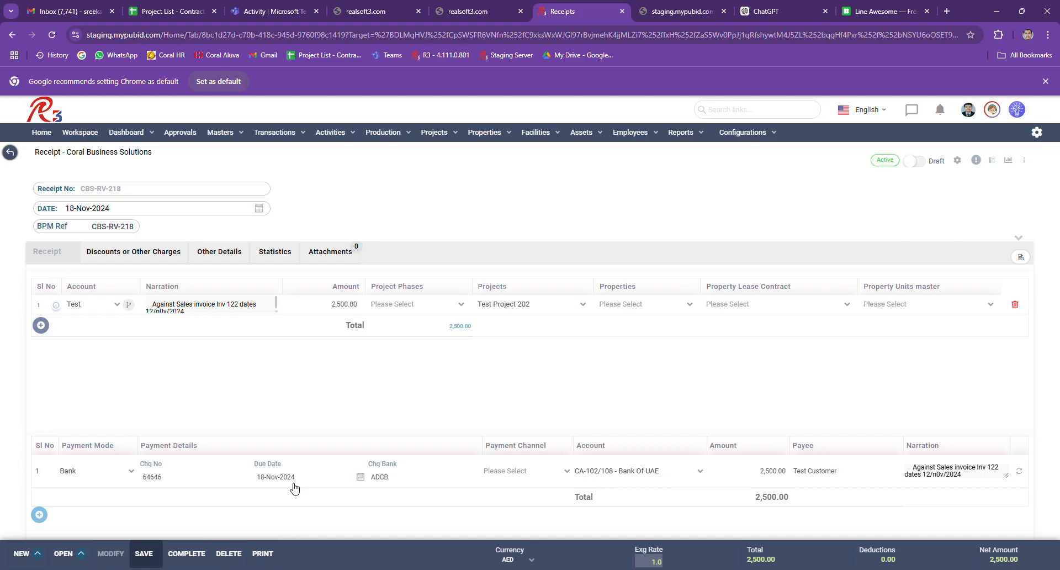
{"action": "left_click", "coordinate": [146, 555]}
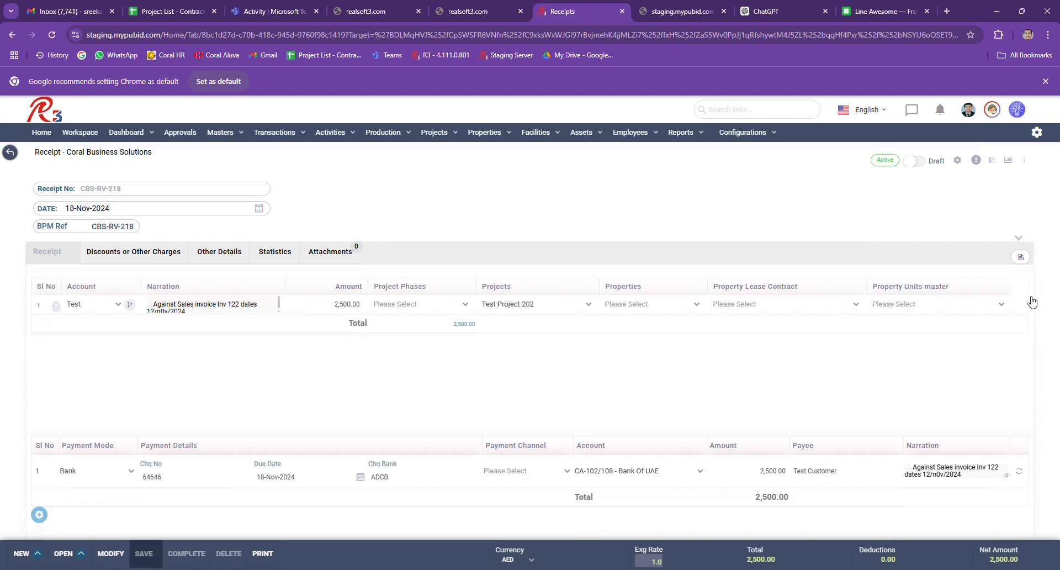
- Check which account is debited in the base journal for the same-day cheque, and close the journal
{"action": "left_click", "coordinate": [1023, 258]}
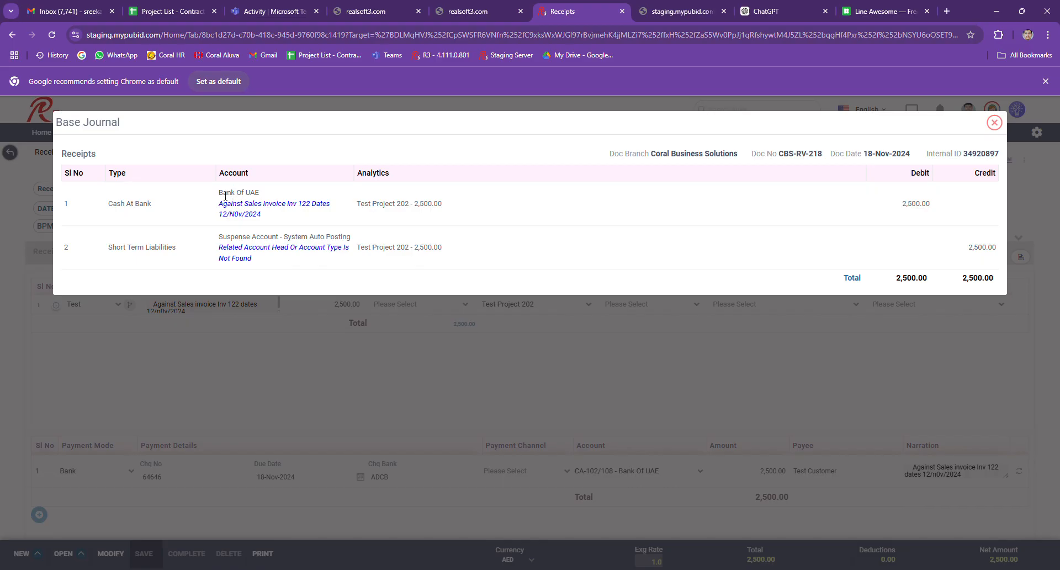
{"action": "left_click_drag", "start_coordinate": [220, 194], "coordinate": [284, 192]}
{"action": "left_click", "coordinate": [995, 122]}
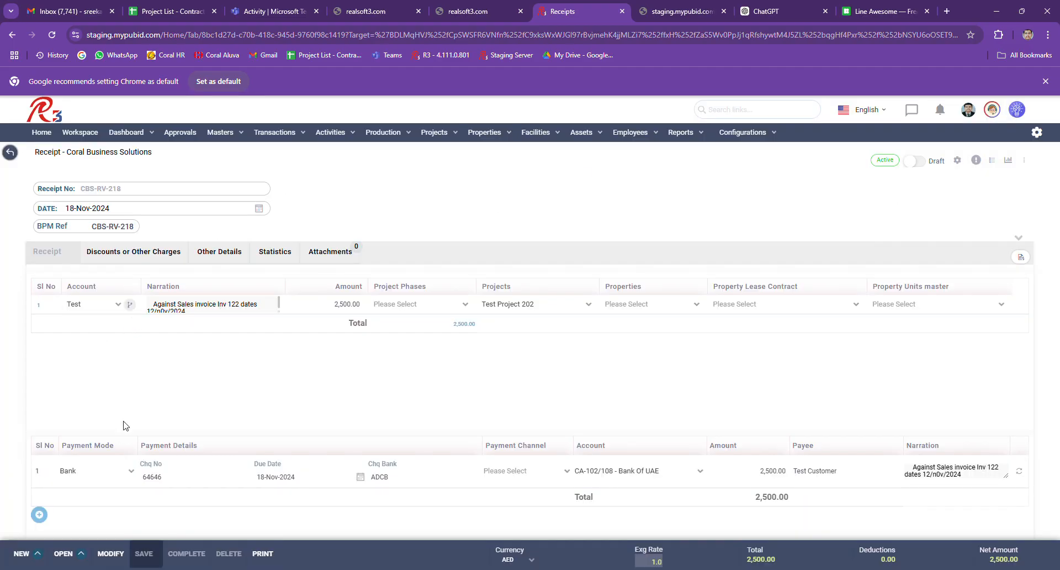
- Change the receipt line's account to New Customer, save the receipt and review its base journal
{"action": "left_click", "coordinate": [119, 305]}
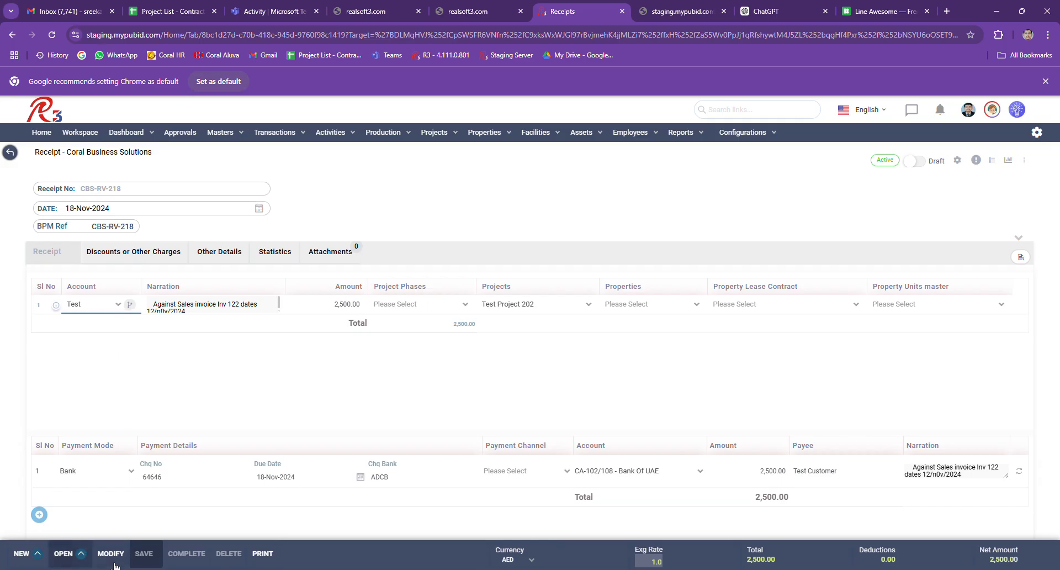
{"action": "left_click", "coordinate": [110, 553]}
{"action": "left_click", "coordinate": [117, 309]}
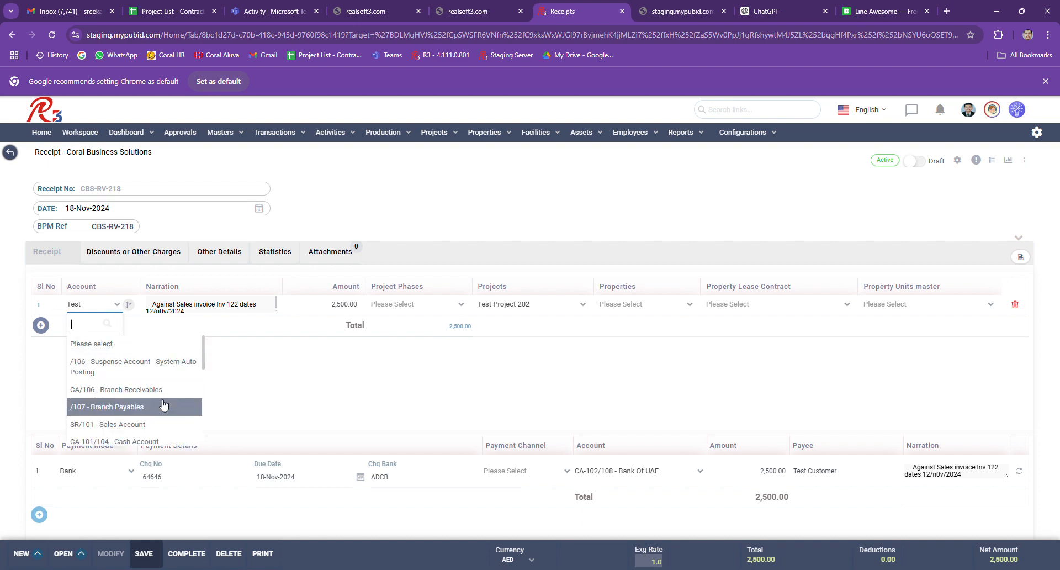
{"action": "type", "text": "custom"}
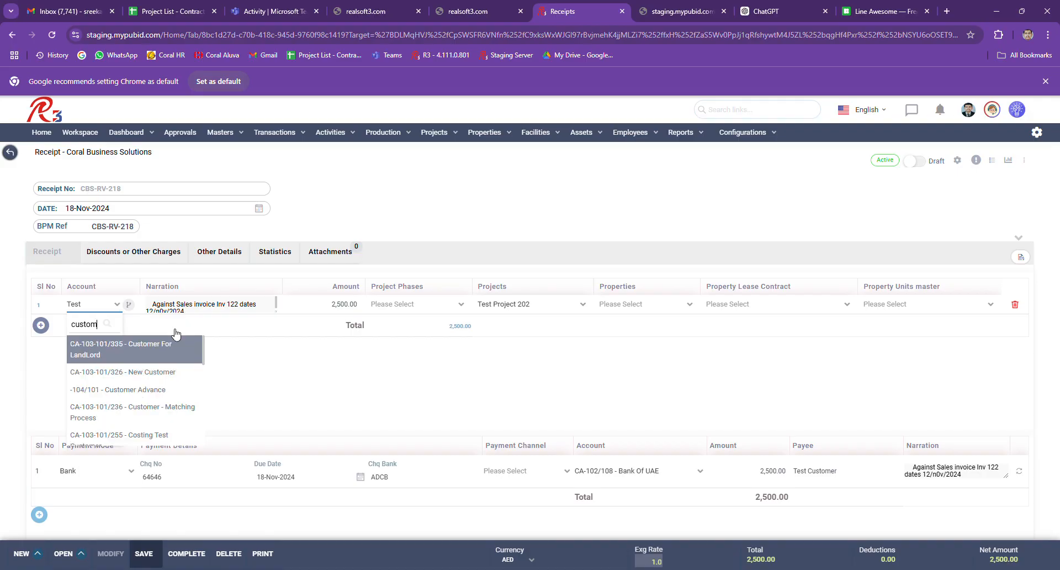
{"action": "left_click", "coordinate": [180, 376]}
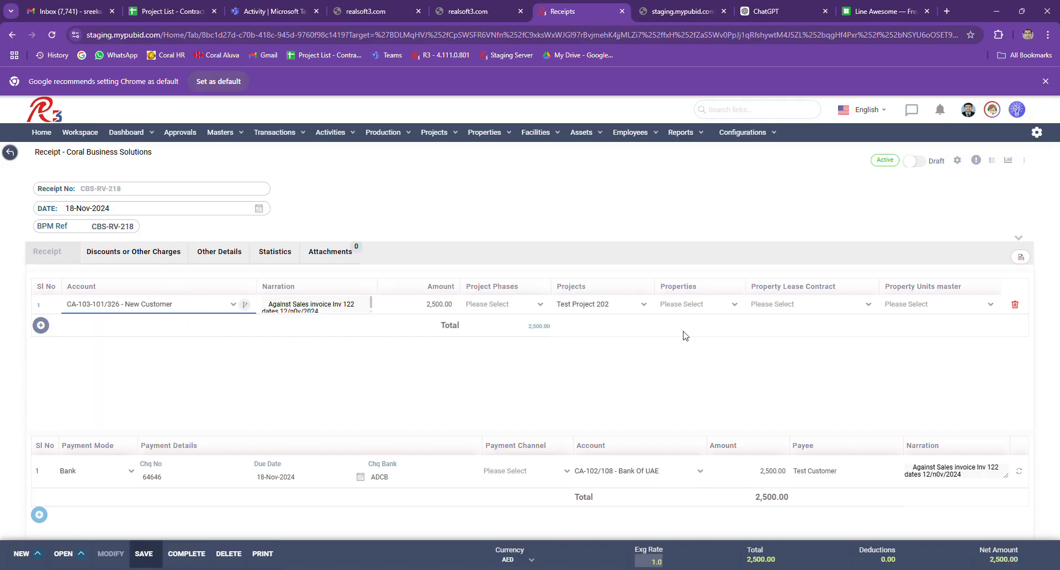
{"action": "left_click", "coordinate": [144, 560]}
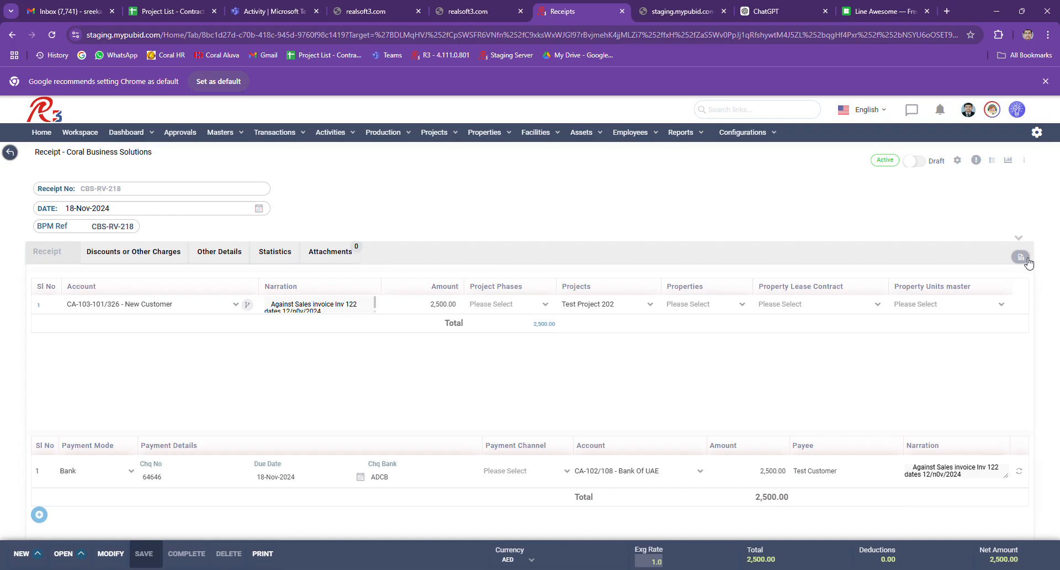
{"action": "left_click", "coordinate": [1023, 258]}
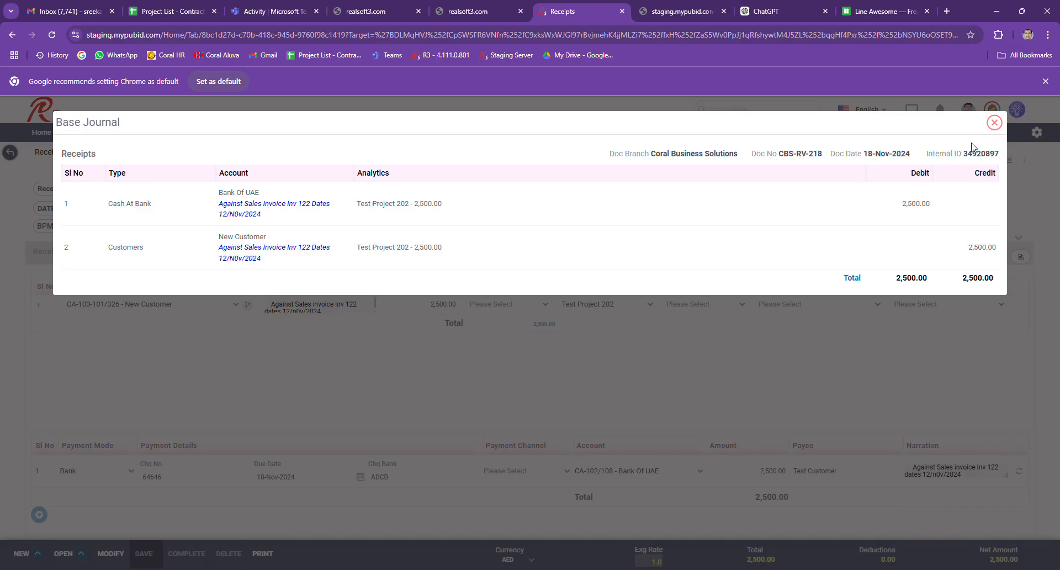
{"action": "left_click", "coordinate": [1003, 123]}
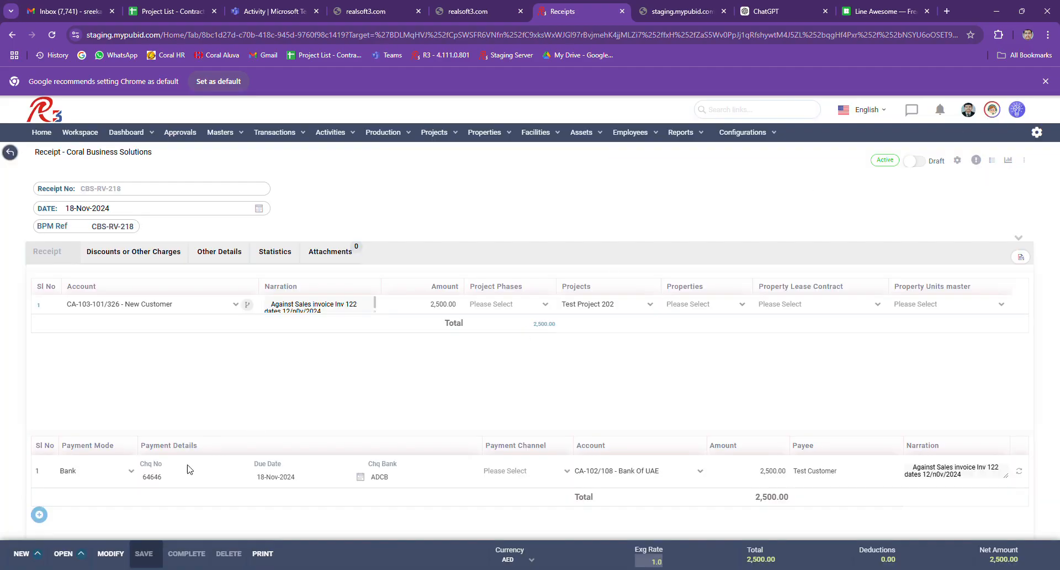
- Set the cheque due date to 20-Nov-2024, save the receipt and review its base journal
{"action": "left_click", "coordinate": [110, 554]}
{"action": "left_click", "coordinate": [273, 480]}
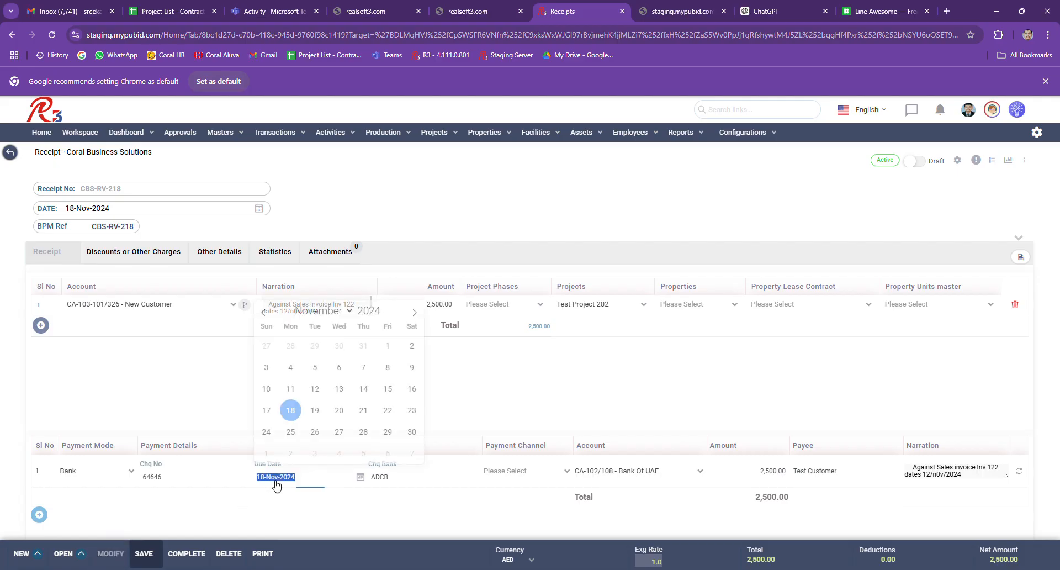
{"action": "left_click", "coordinate": [339, 416]}
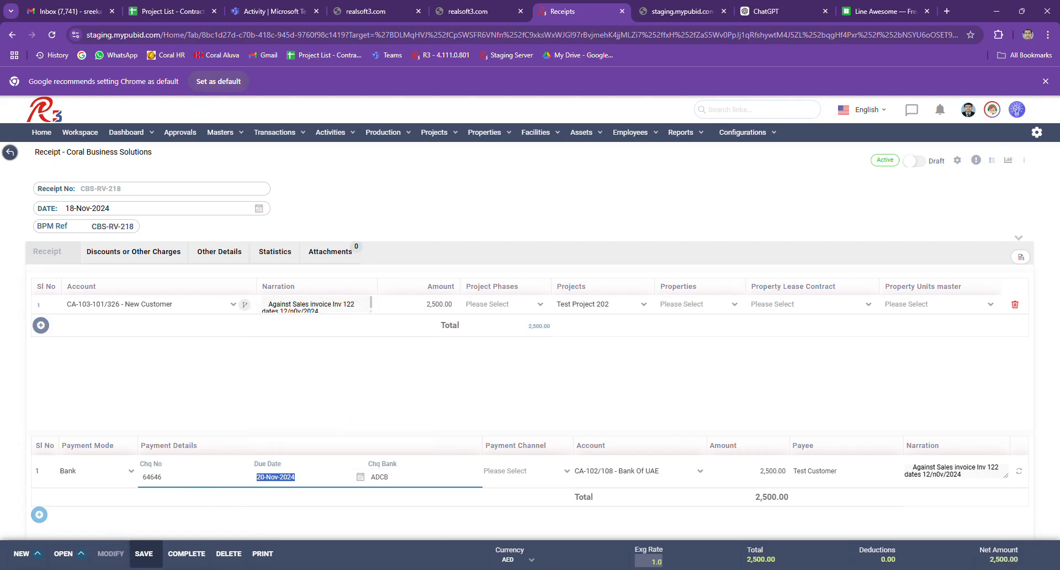
{"action": "left_click", "coordinate": [145, 560]}
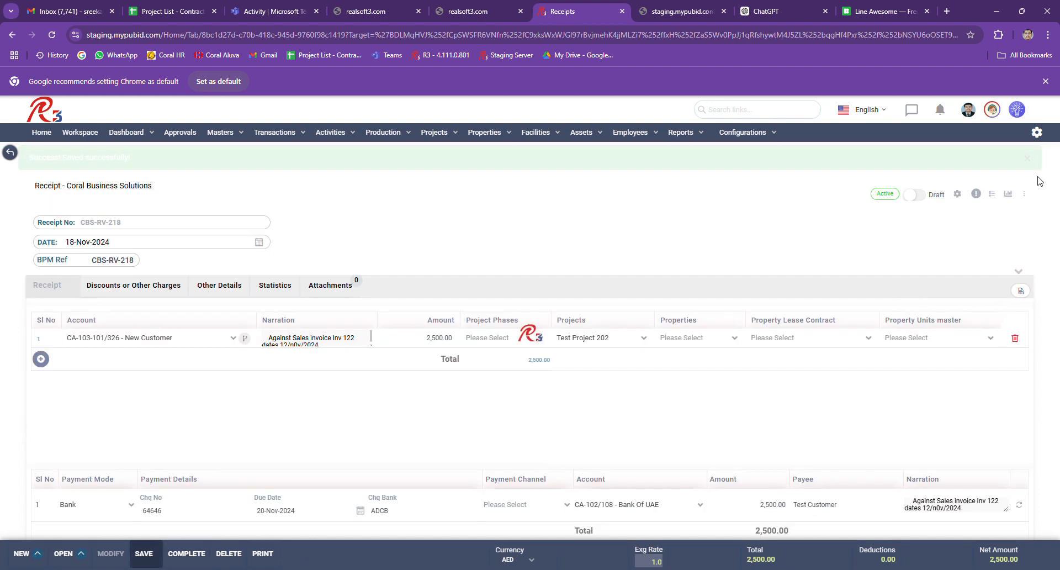
{"action": "left_click", "coordinate": [1023, 259]}
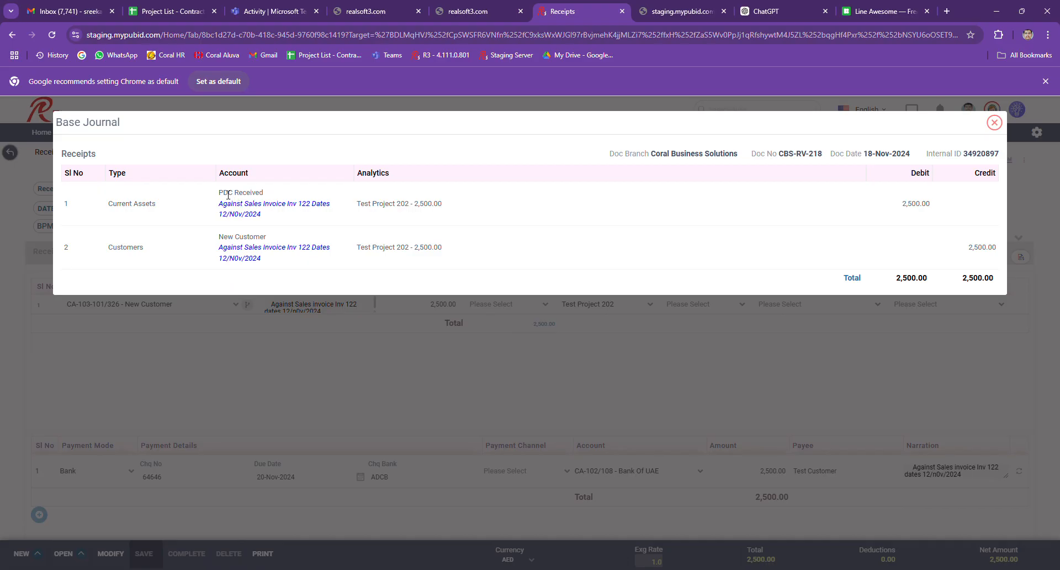
{"action": "left_click", "coordinate": [995, 123]}
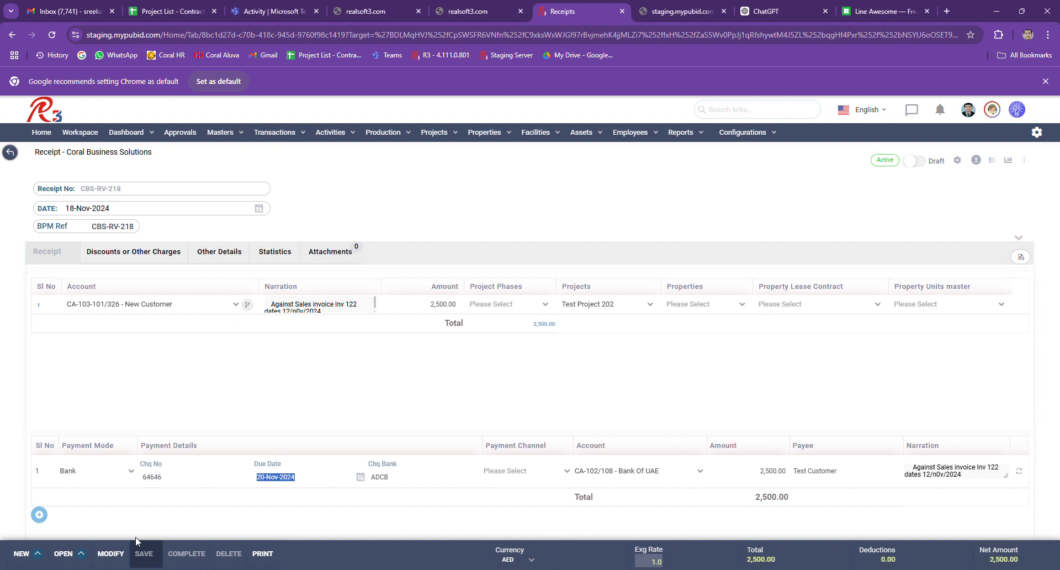
- Look through the receivables reconciliation for the New Customer account for outstanding documents to match, and close it
{"action": "left_click", "coordinate": [250, 307]}
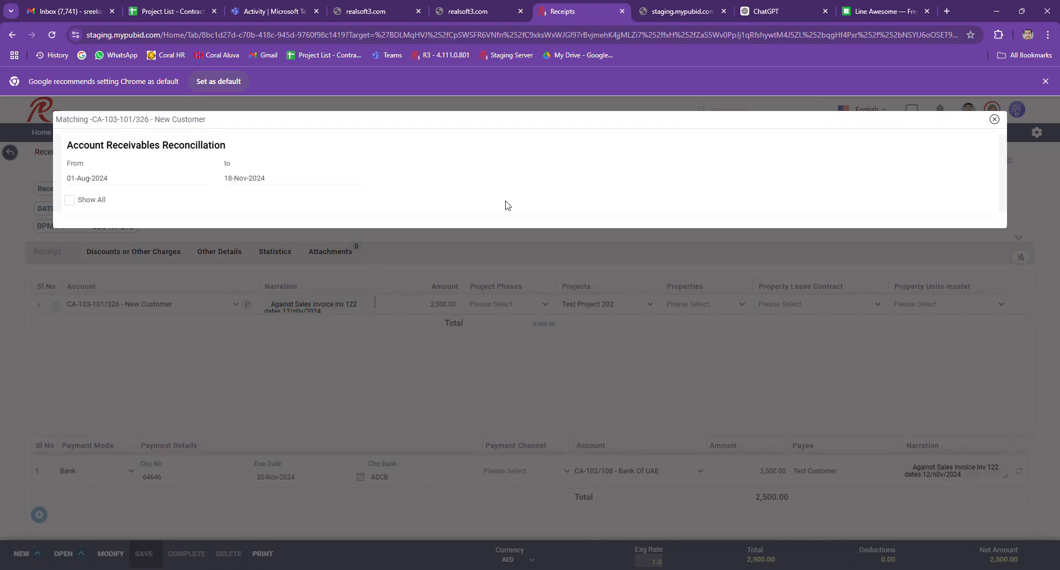
{"action": "left_click", "coordinate": [195, 281]}
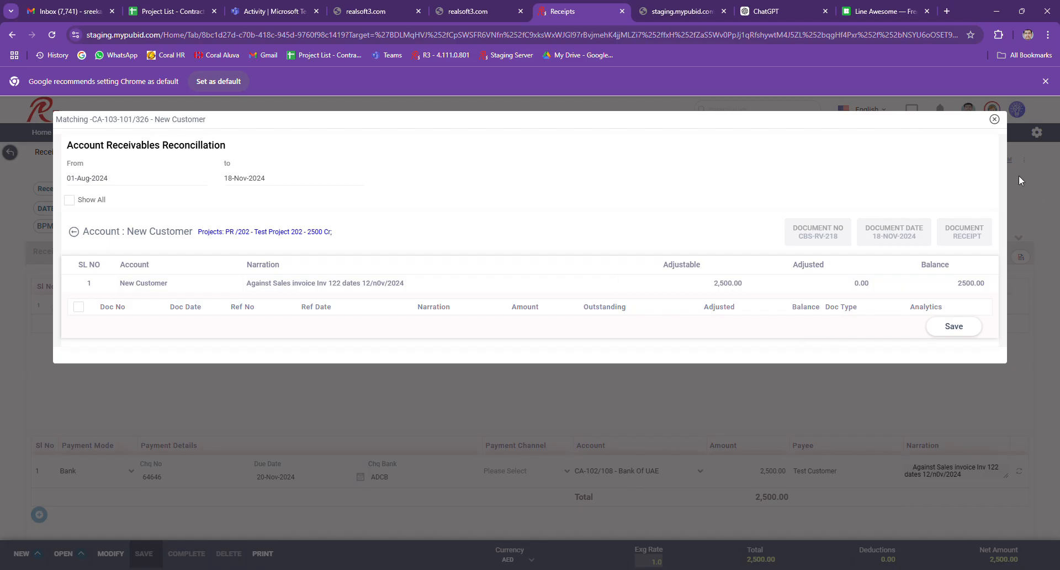
{"action": "left_click", "coordinate": [996, 121]}
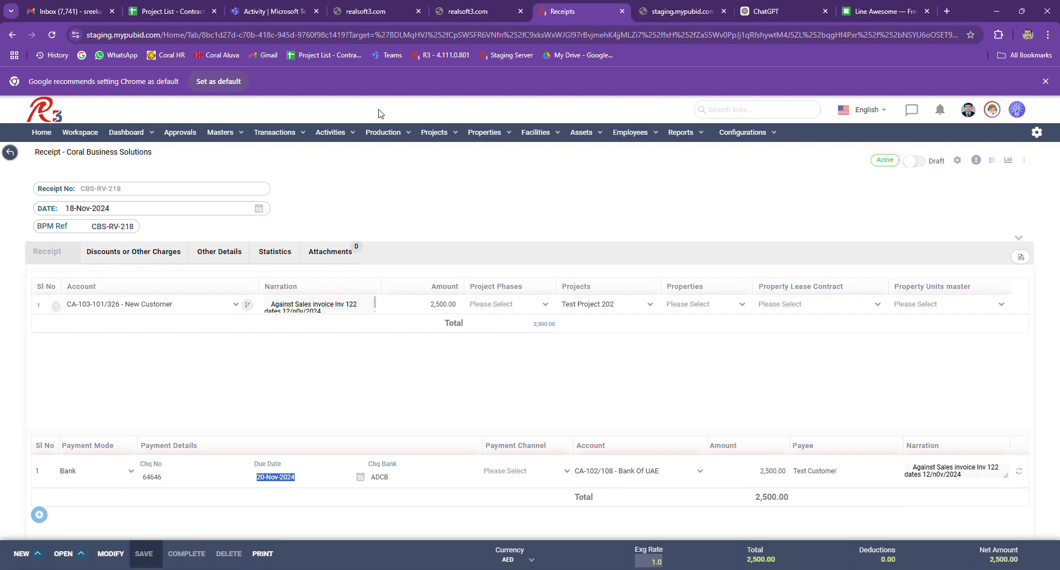
- Open the Sales Invoice summary in a separate browser tab and start a new sales invoice
{"action": "left_click", "coordinate": [303, 135]}
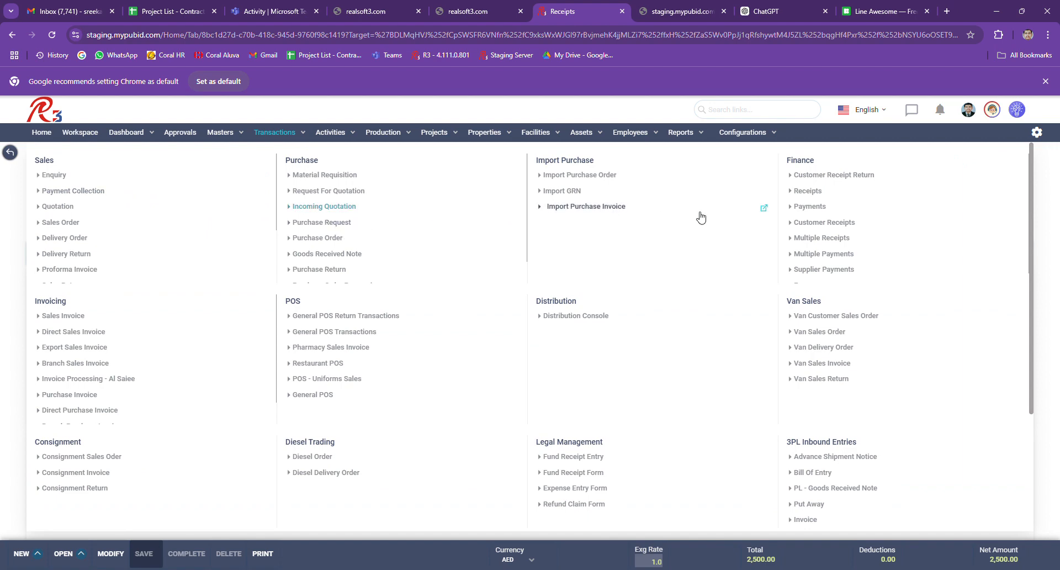
{"action": "mouse_move", "coordinate": [262, 319]}
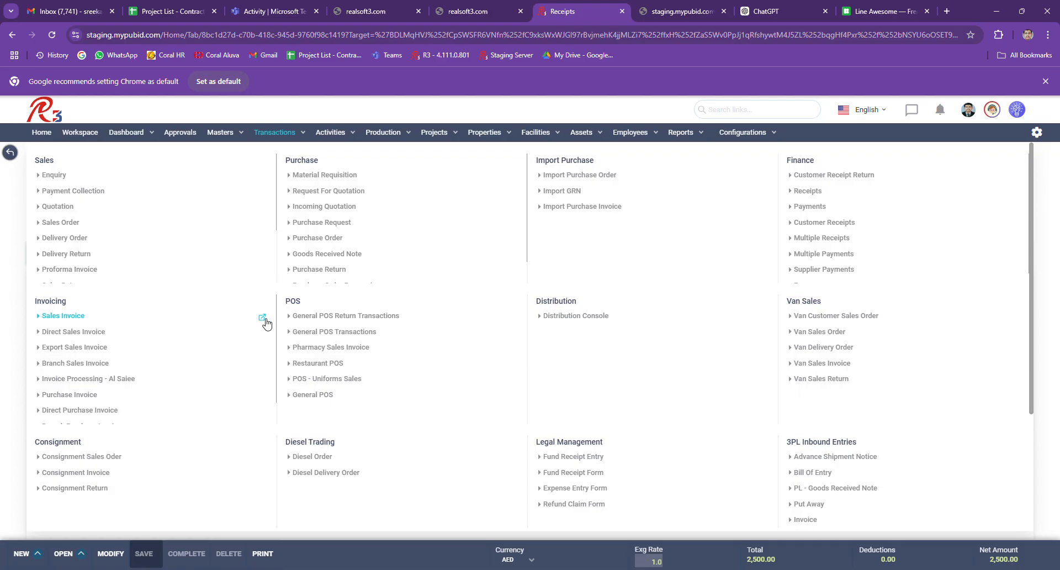
{"action": "left_click", "coordinate": [263, 319]}
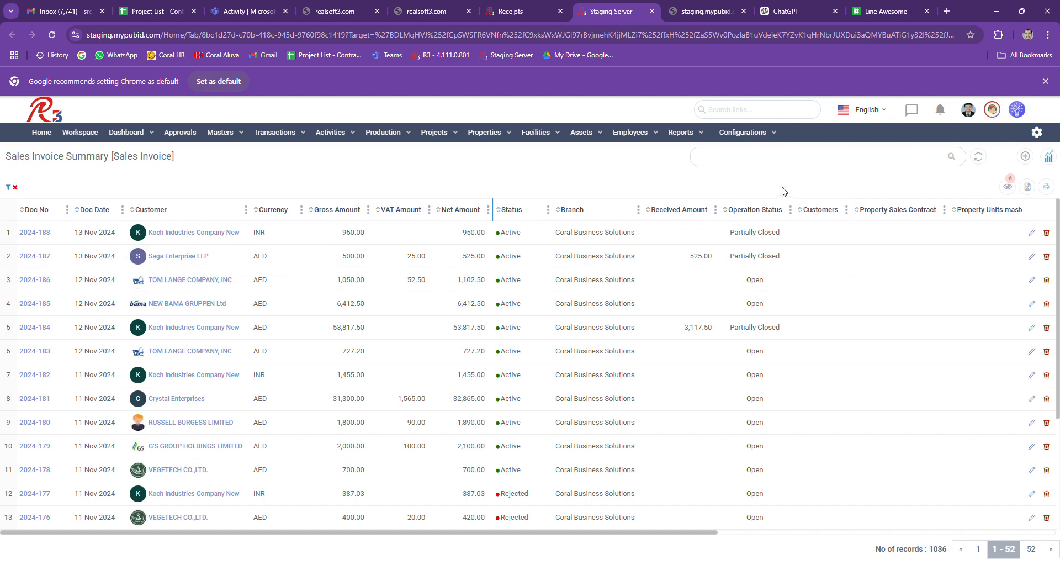
{"action": "left_click", "coordinate": [1025, 158]}
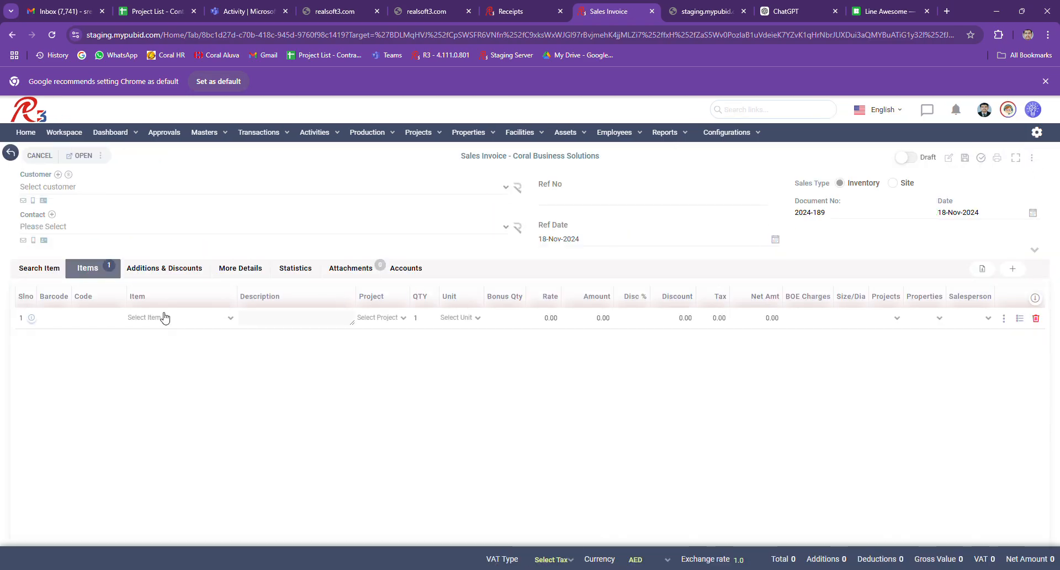
- Add the stock item zkt2 - carrot to the invoice with quantity 12, bonus quantity 0 and rate 44
{"action": "left_click", "coordinate": [171, 323]}
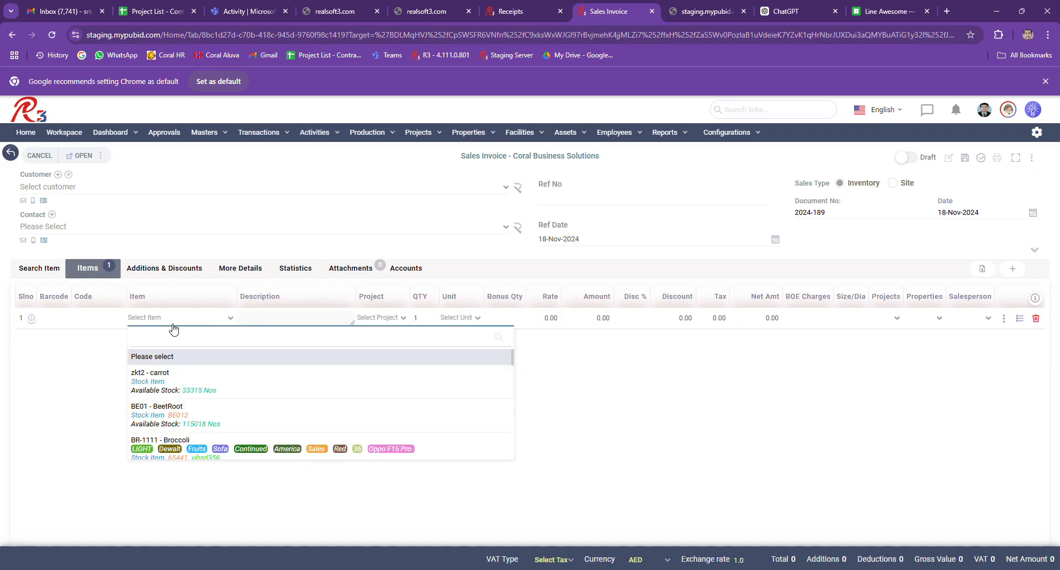
{"action": "left_click", "coordinate": [176, 378]}
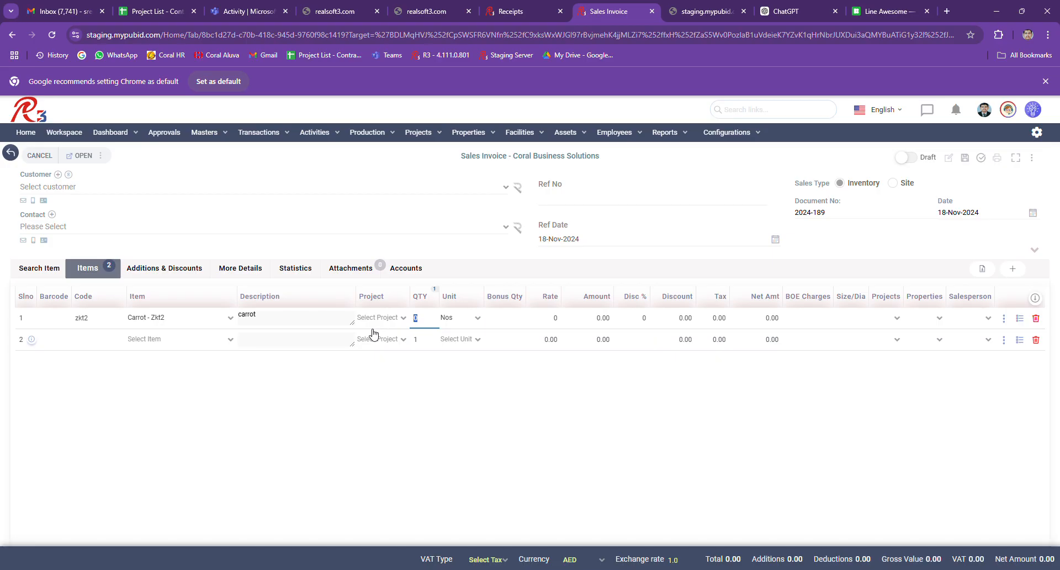
{"action": "type", "text": "12"}
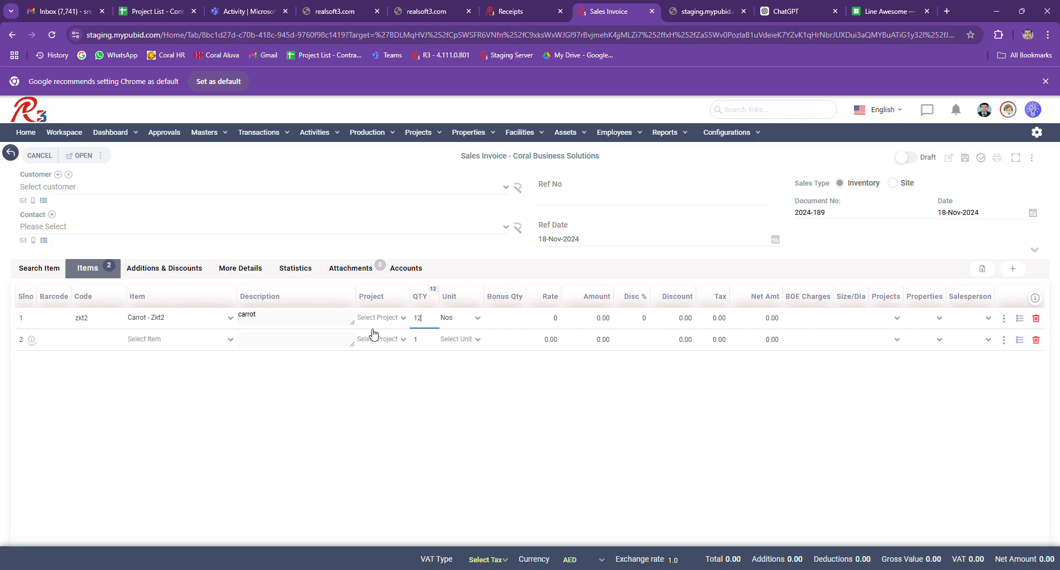
{"action": "left_click", "coordinate": [510, 326]}
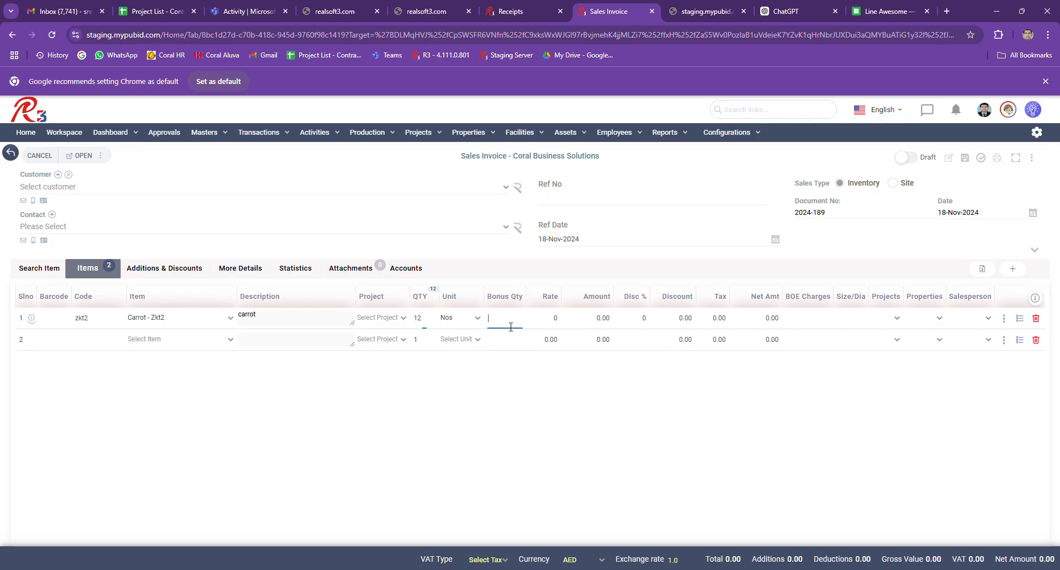
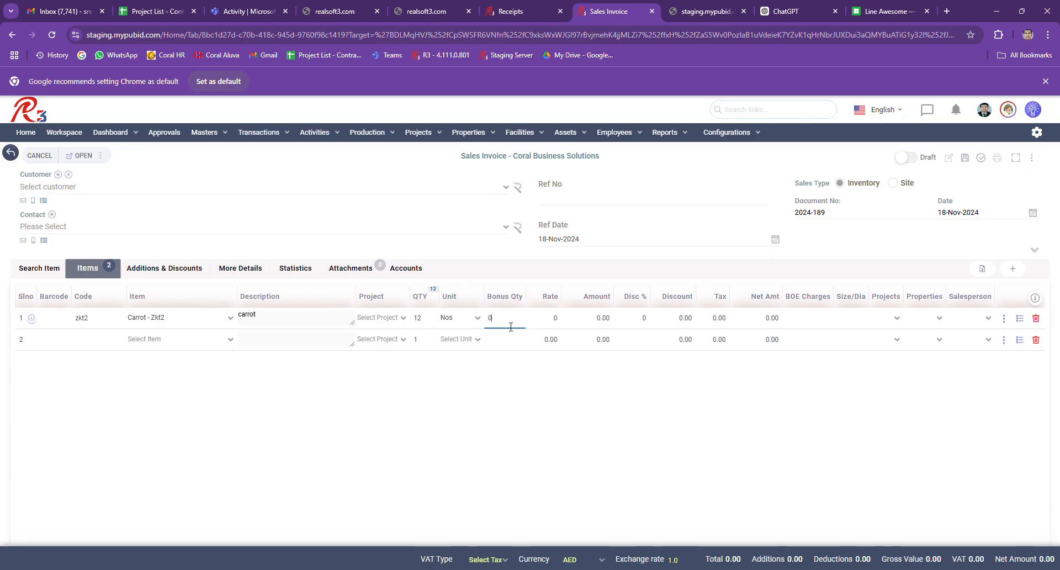
{"action": "left_click", "coordinate": [555, 319]}
{"action": "left_click", "coordinate": [584, 325]}
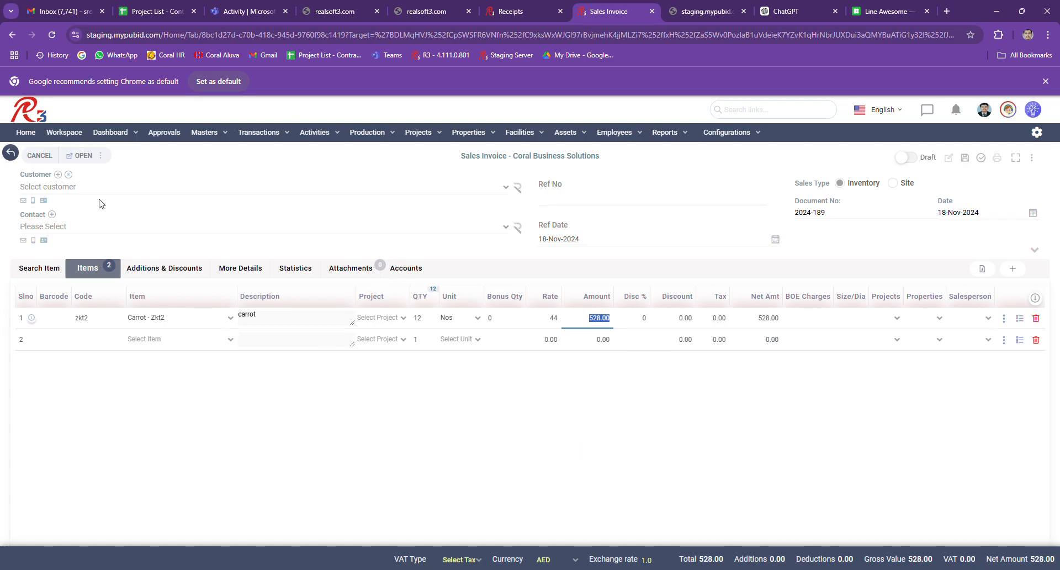
- Search for "new cust" and choose New Customer as the invoice's customer
{"action": "left_click", "coordinate": [113, 186]}
{"action": "type", "text": "new "}
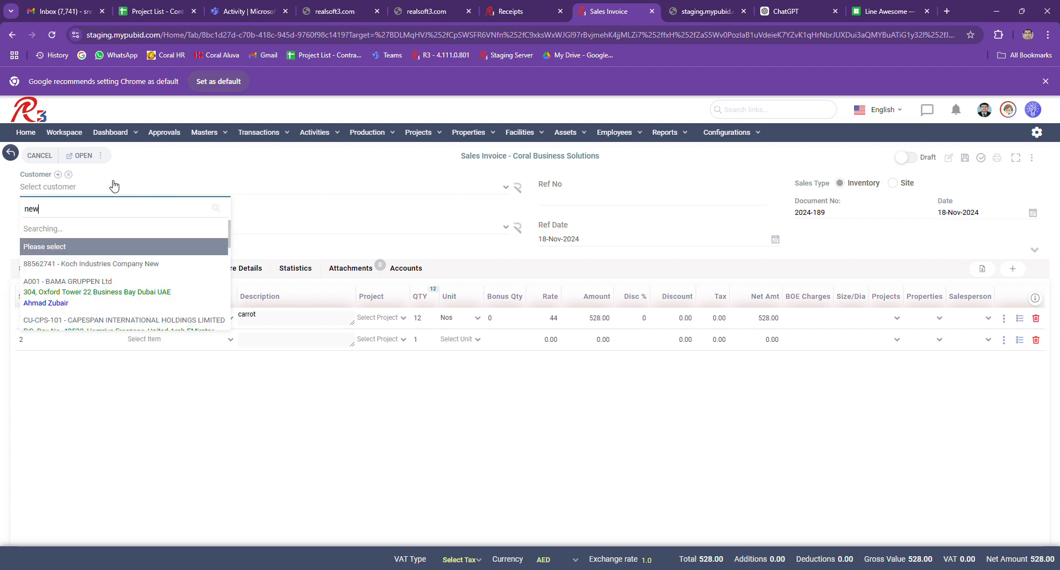
{"action": "type", "text": "cust"}
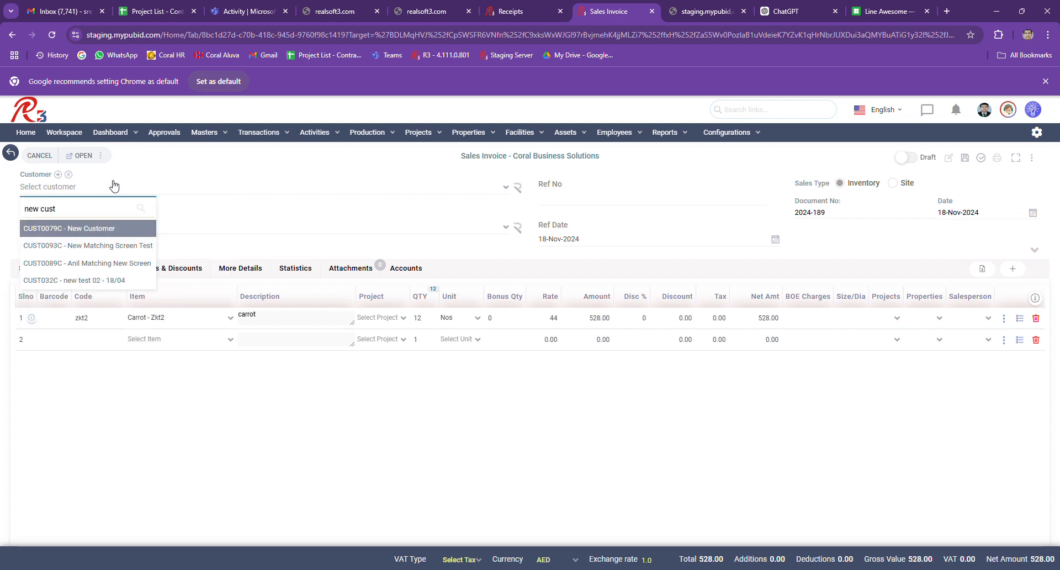
{"action": "left_click", "coordinate": [121, 233]}
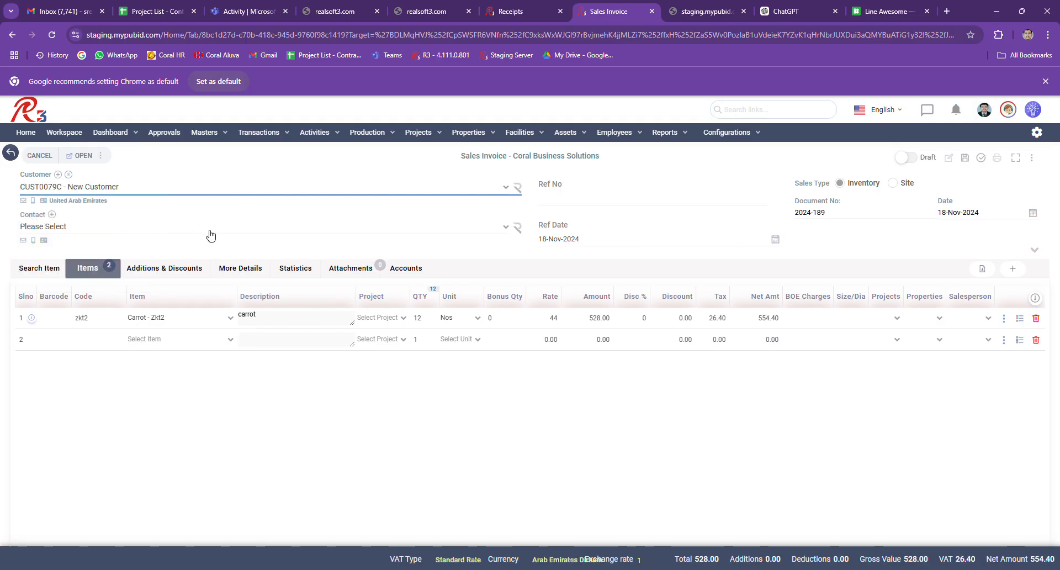
- Set the invoice's payment mode to Credit against the New Customer account and save the invoice
{"action": "left_click", "coordinate": [397, 275]}
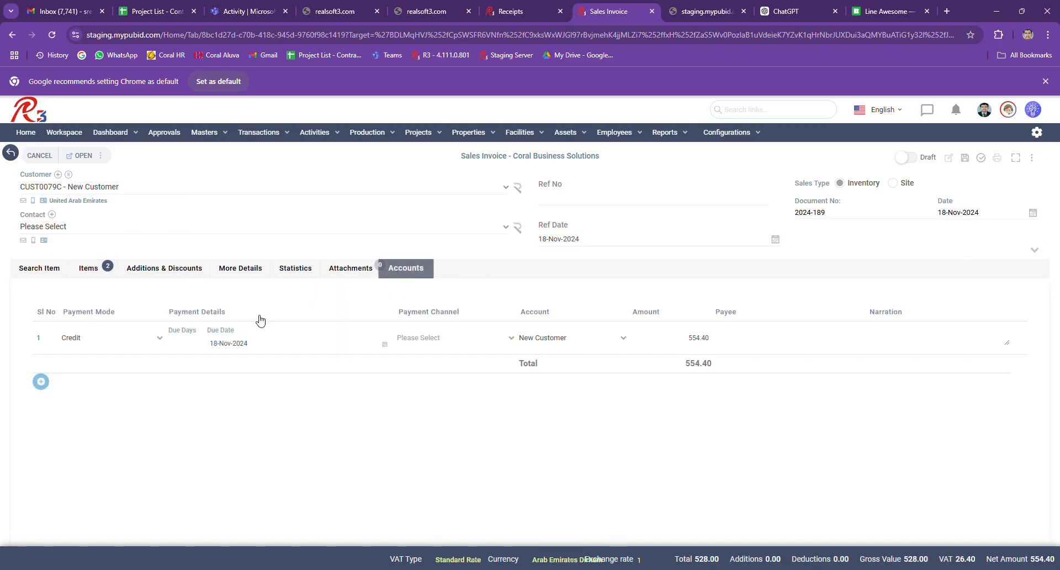
{"action": "left_click", "coordinate": [128, 348]}
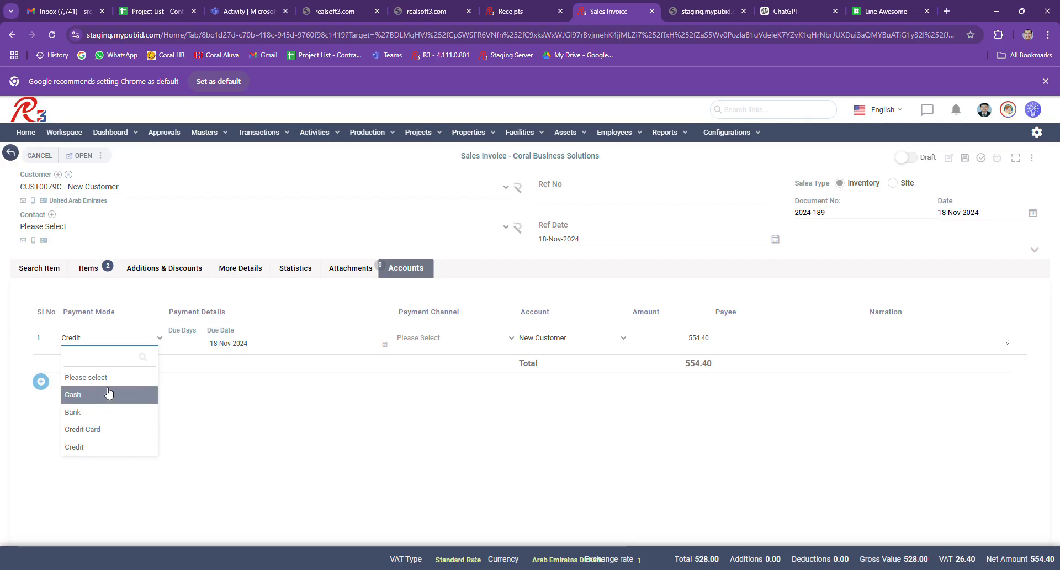
{"action": "left_click", "coordinate": [83, 453]}
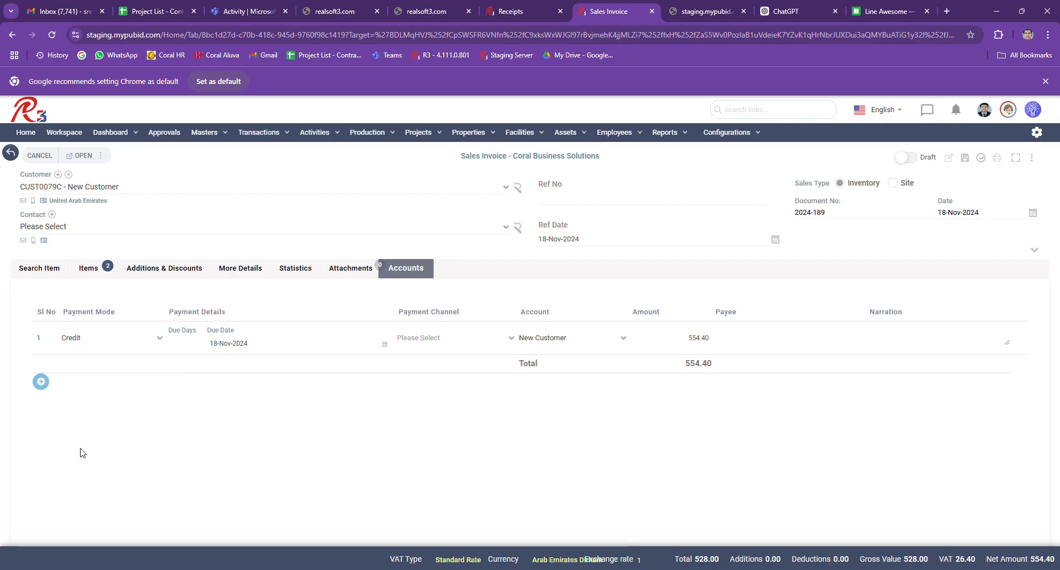
{"action": "left_click", "coordinate": [192, 348]}
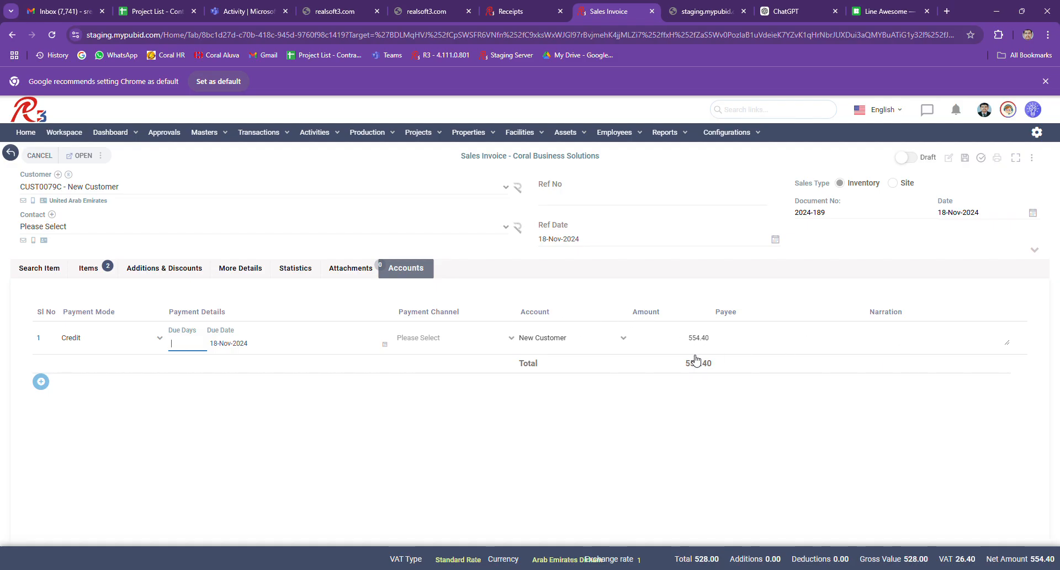
{"action": "left_click", "coordinate": [768, 338]}
{"action": "left_click", "coordinate": [965, 160]}
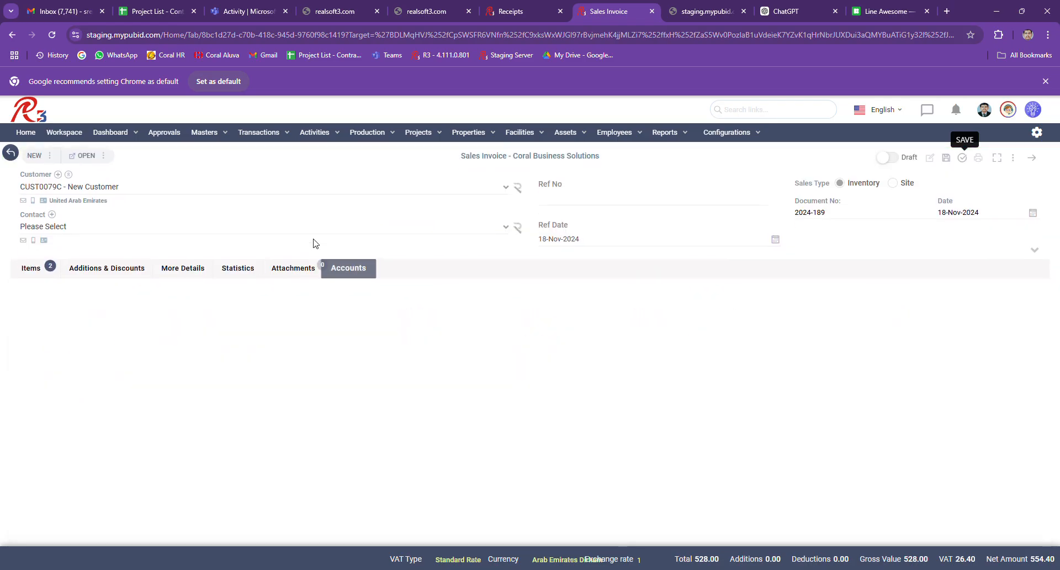
- Return to the sales invoice summary, refresh it, and approve the request for sales invoice 2024-189 in the workspace
{"action": "left_click", "coordinate": [10, 153]}
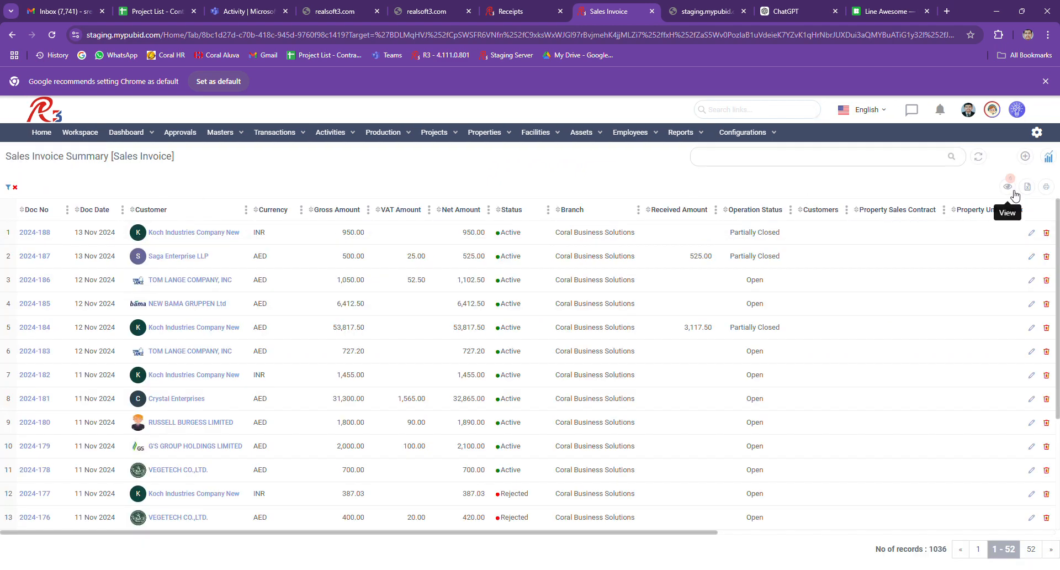
{"action": "left_click", "coordinate": [980, 157]}
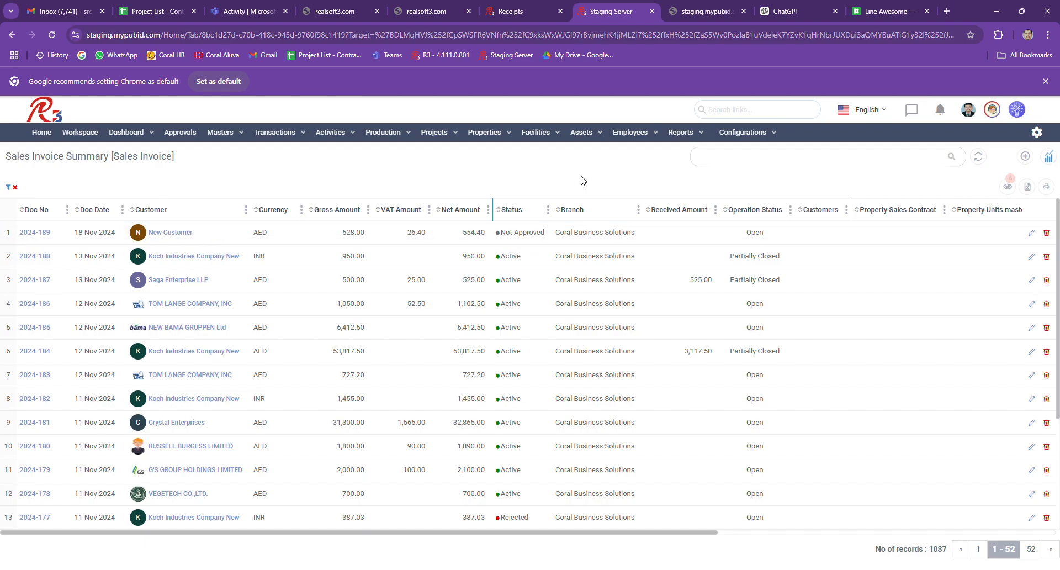
{"action": "left_click", "coordinate": [94, 137]}
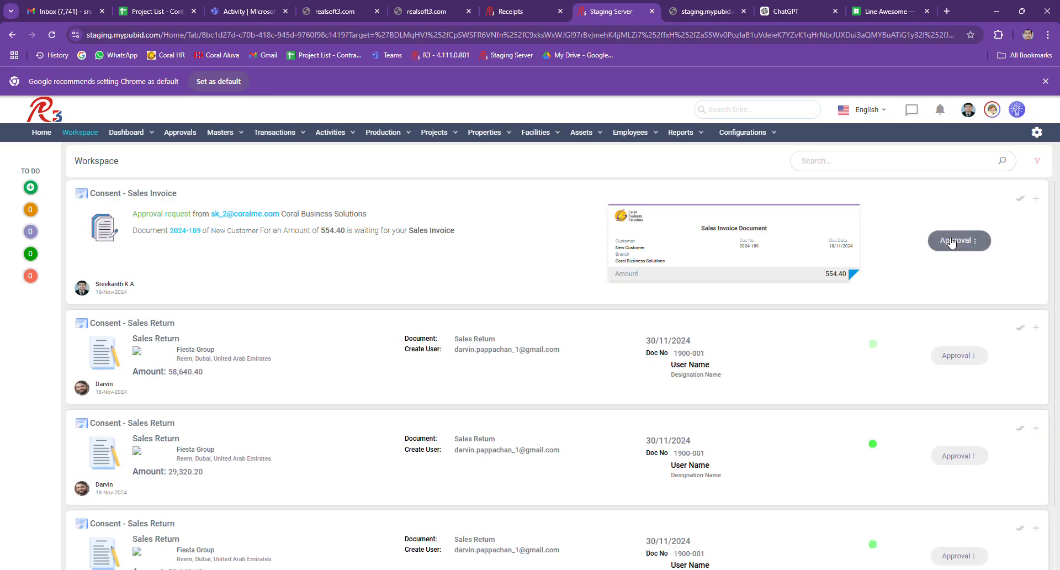
{"action": "left_click", "coordinate": [954, 241]}
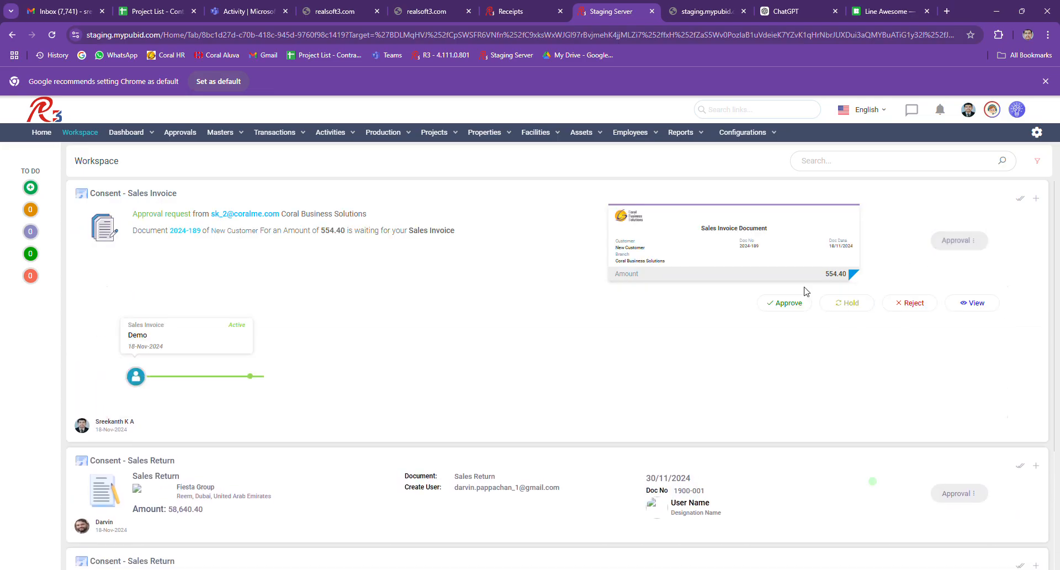
{"action": "left_click", "coordinate": [790, 305]}
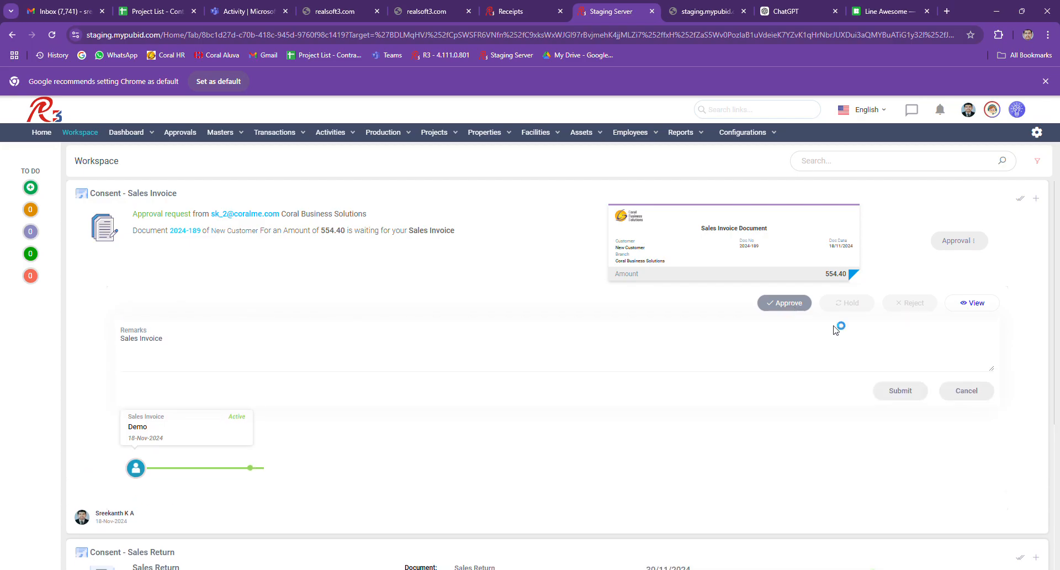
{"action": "left_click", "coordinate": [900, 391]}
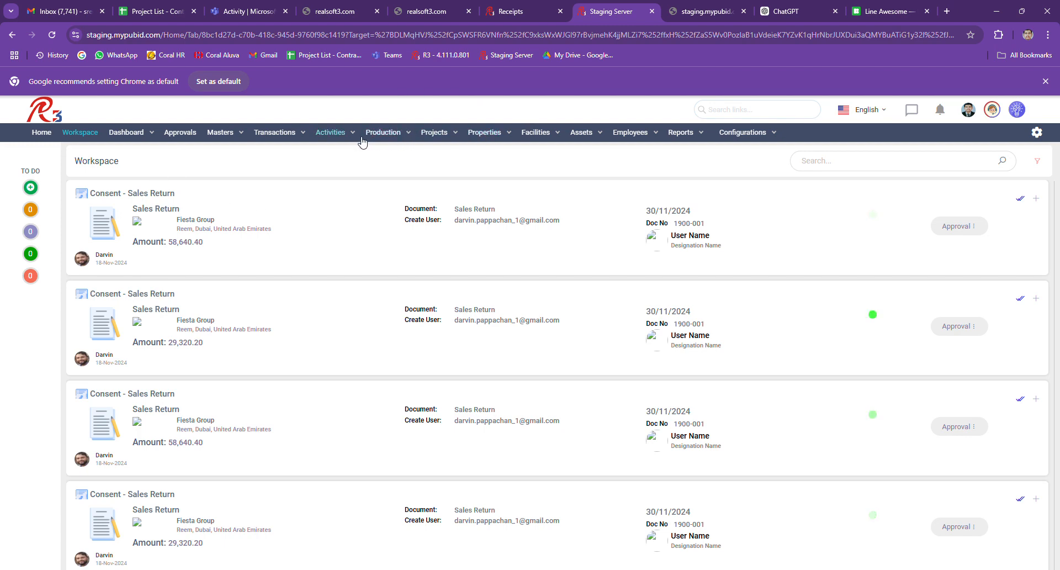
- Check the status of invoice 2024-189 in the sales invoice summary and open the invoice
{"action": "left_click", "coordinate": [279, 133]}
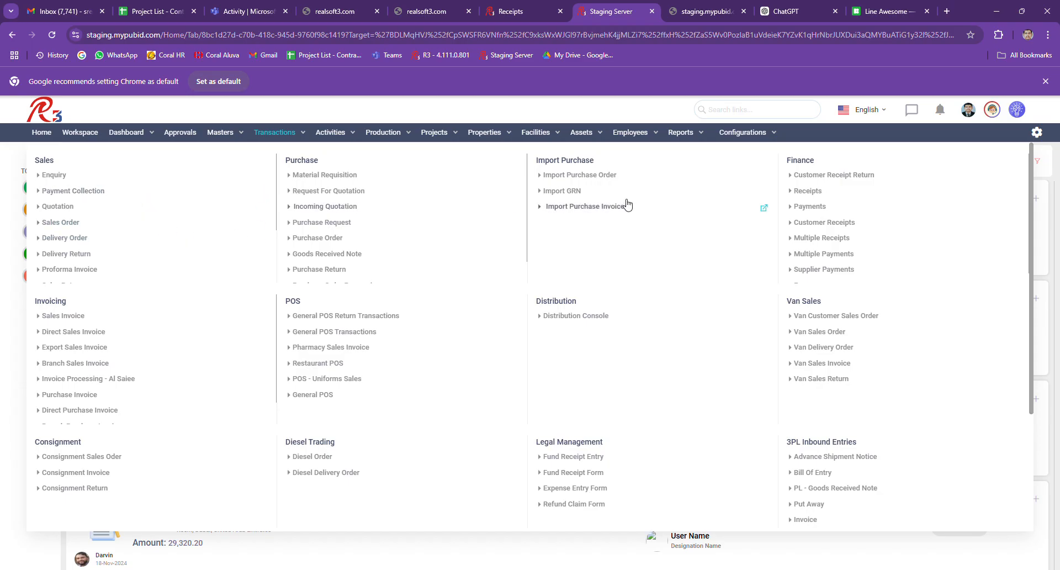
{"action": "left_click", "coordinate": [151, 318]}
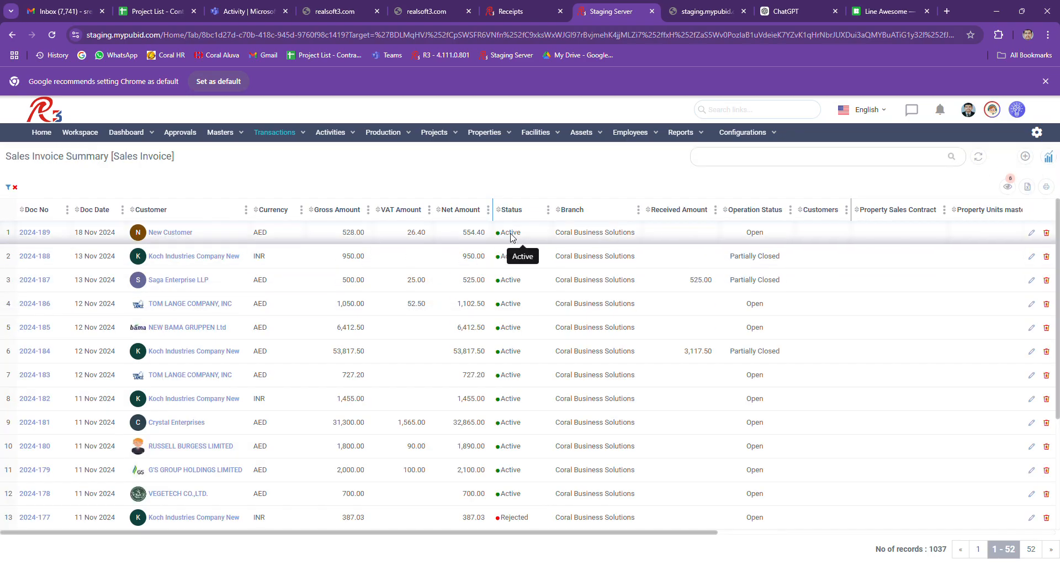
{"action": "left_click", "coordinate": [1034, 235]}
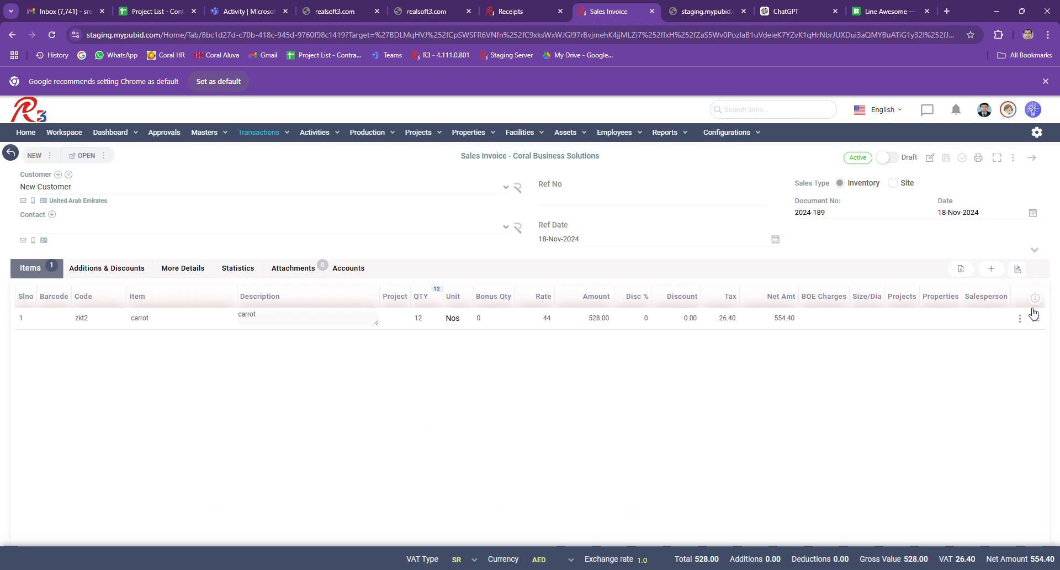
- Try to view the invoice's base journal, reopening the invoice from the summary for a second attempt
{"action": "left_click", "coordinate": [1022, 271]}
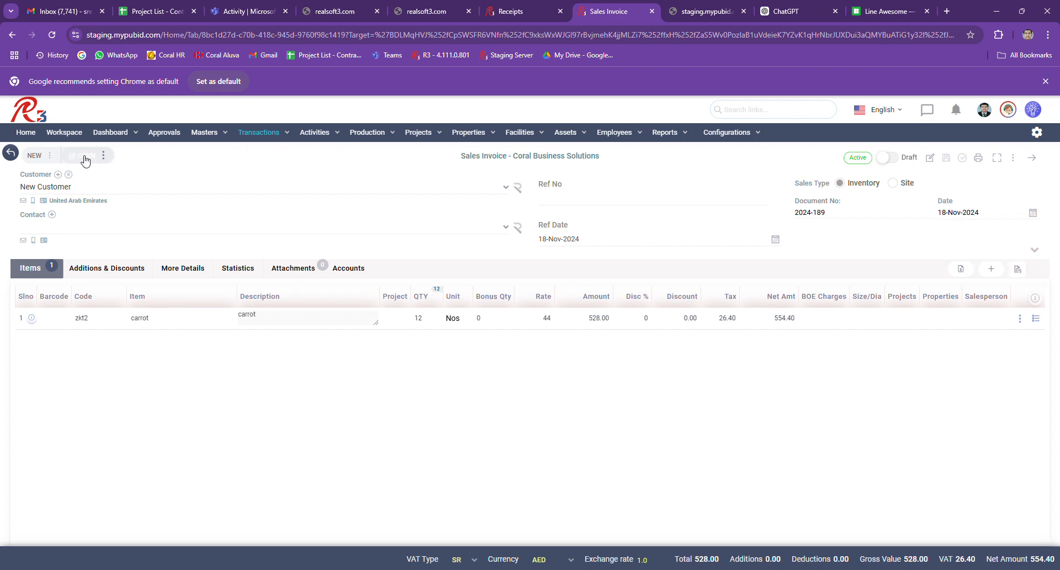
{"action": "left_click", "coordinate": [11, 153]}
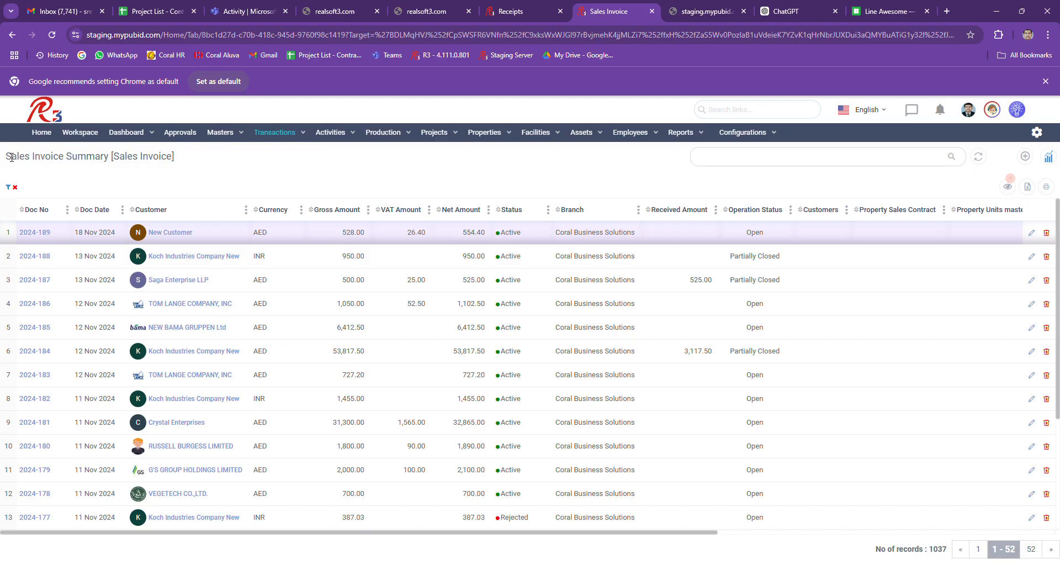
{"action": "left_click", "coordinate": [1033, 233]}
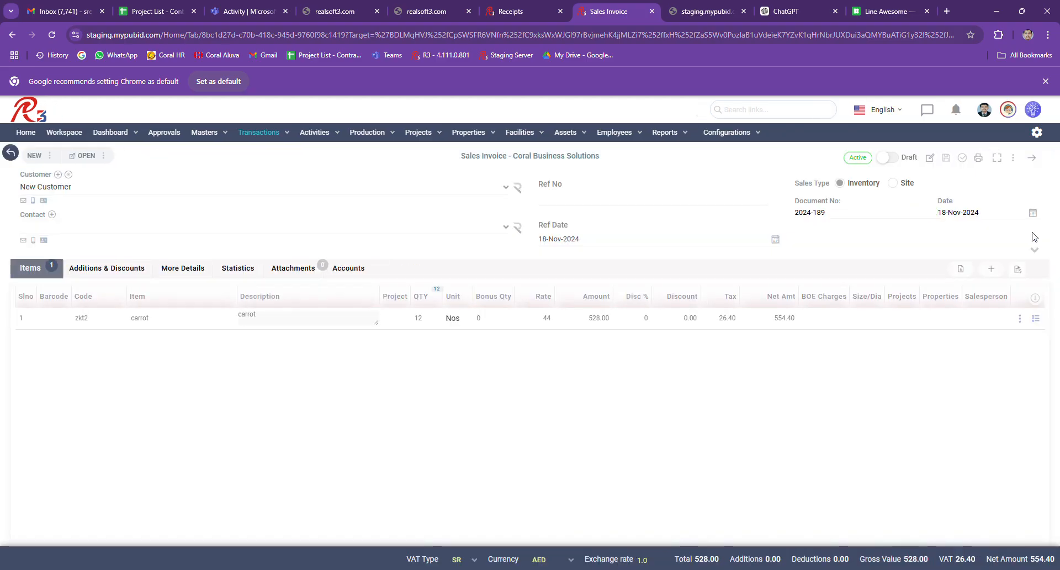
{"action": "left_click", "coordinate": [1022, 275]}
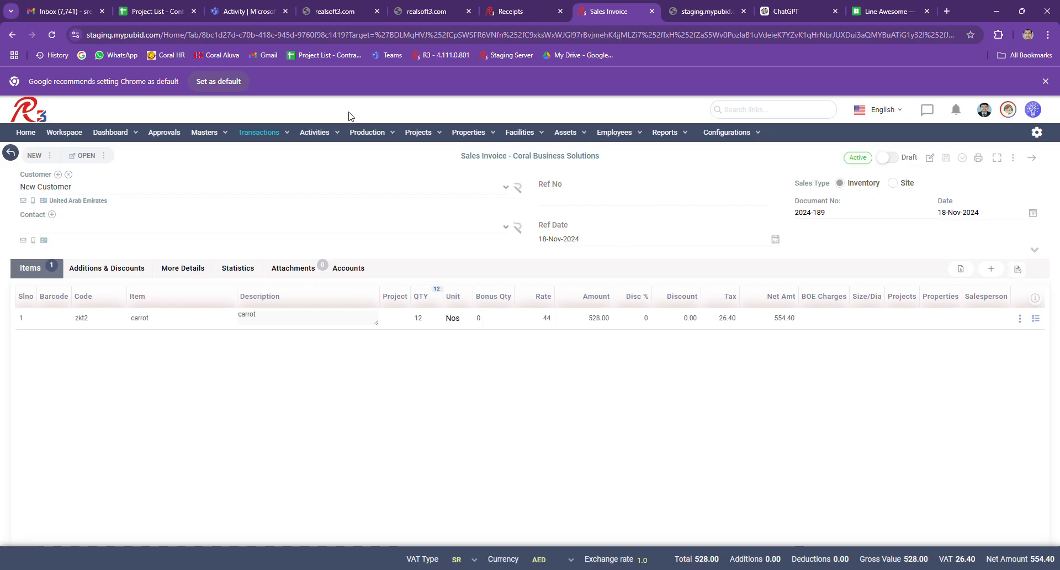
- Reload the page, reopen invoice 2024-189 and review the debit and credit postings in its base journal
{"action": "left_click", "coordinate": [190, 40]}
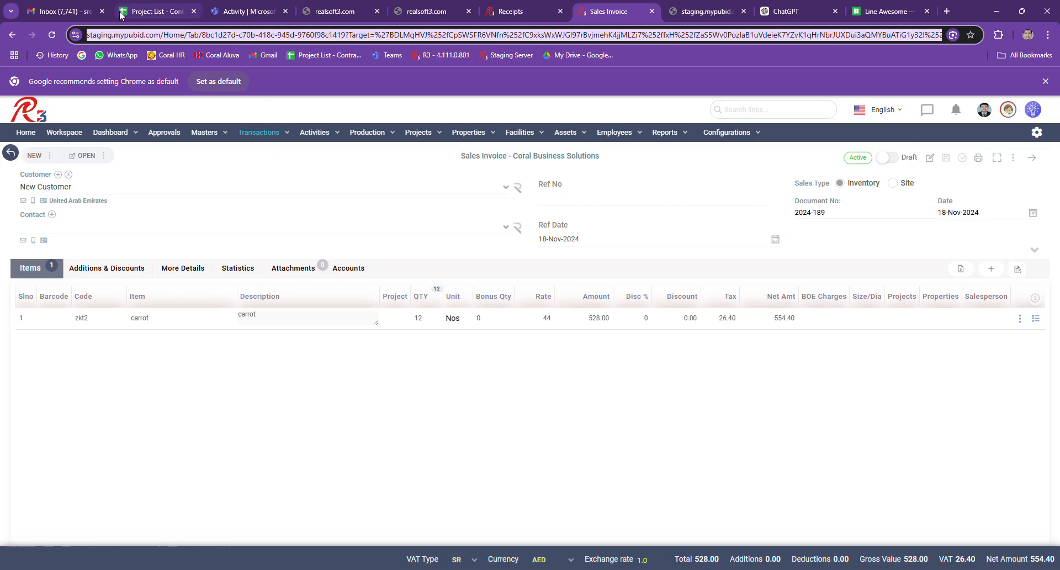
{"action": "left_click", "coordinate": [53, 34]}
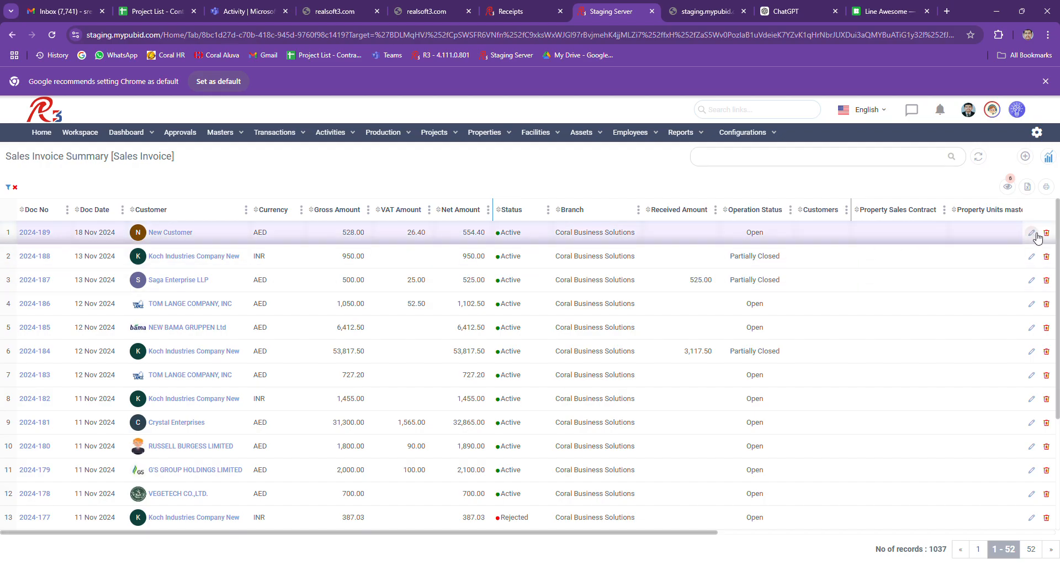
{"action": "left_click", "coordinate": [1032, 232]}
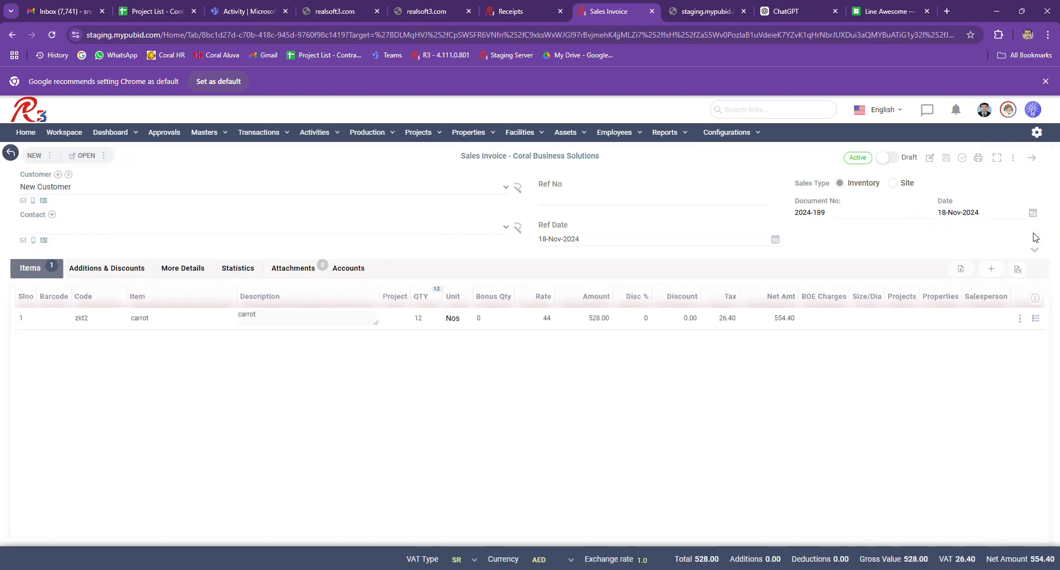
{"action": "left_click", "coordinate": [1019, 269]}
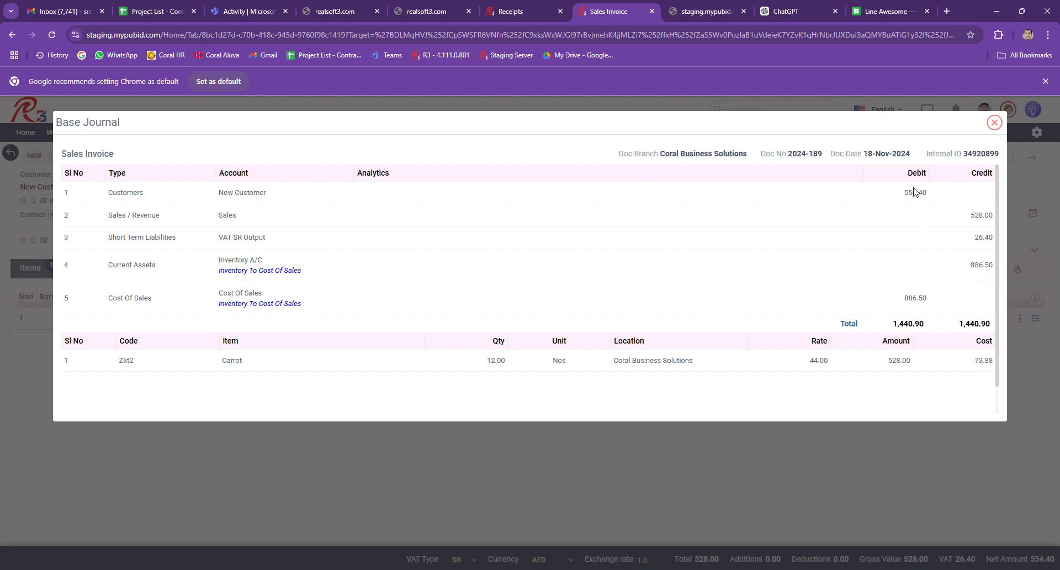
- Match sales invoice 2024-189 against New Customer receipt CBS-RV-218, save the reconciliation, and close the matching window
{"action": "left_click", "coordinate": [995, 123]}
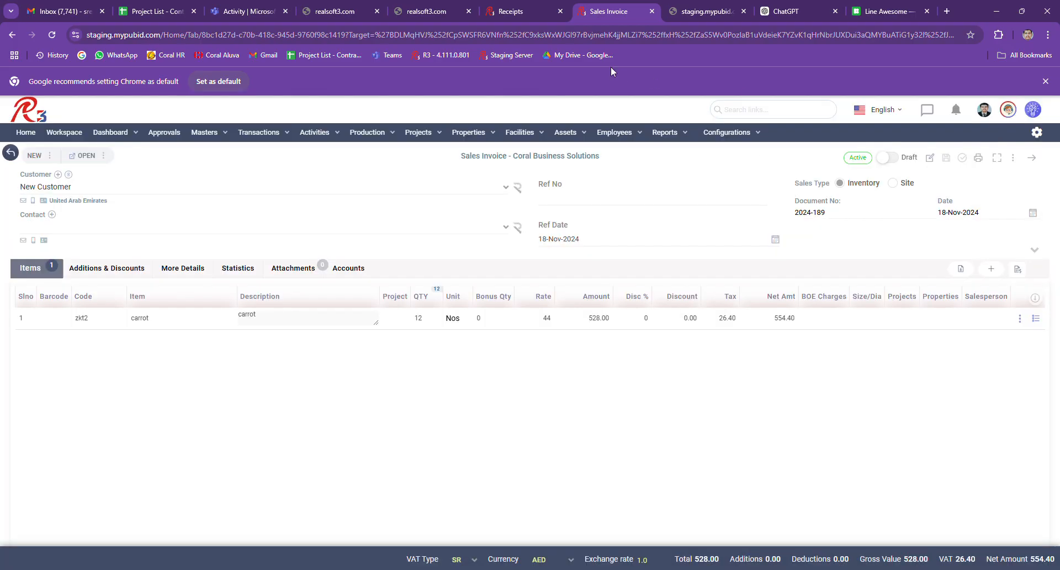
{"action": "left_click", "coordinate": [519, 18]}
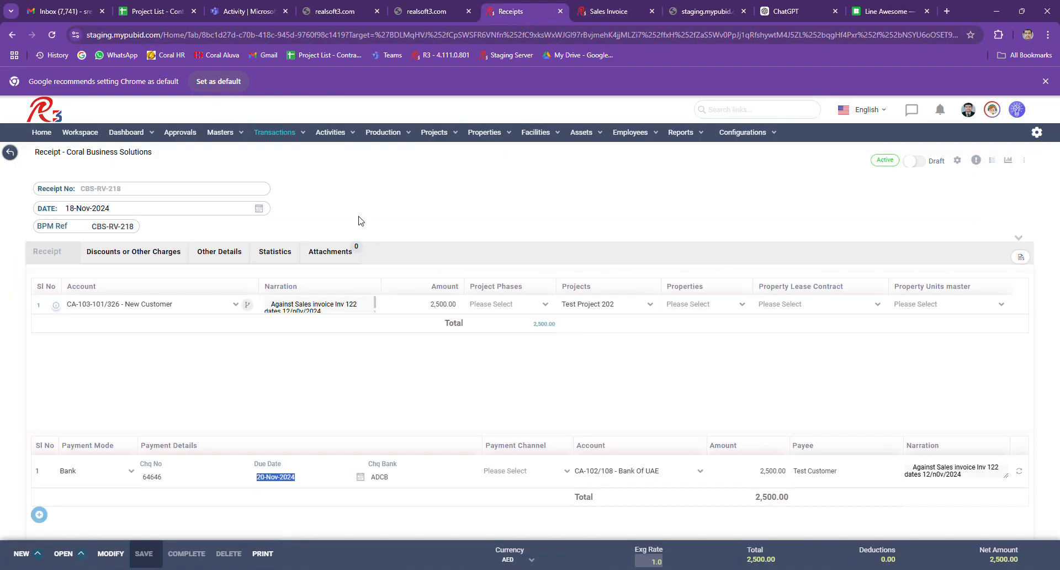
{"action": "left_click", "coordinate": [248, 309]}
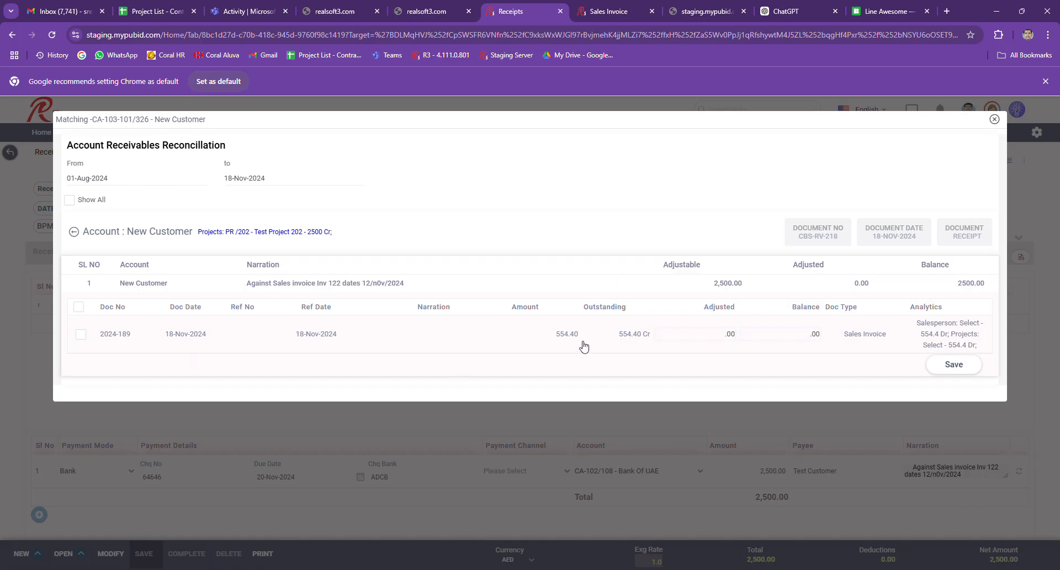
{"action": "left_click", "coordinate": [81, 335]}
{"action": "left_click", "coordinate": [946, 368]}
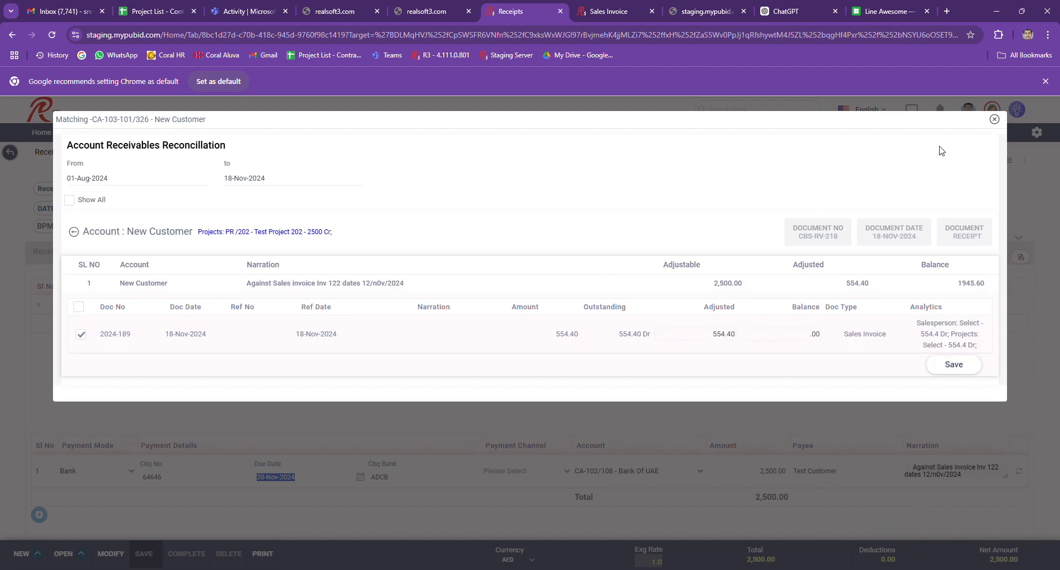
{"action": "left_click", "coordinate": [995, 120]}
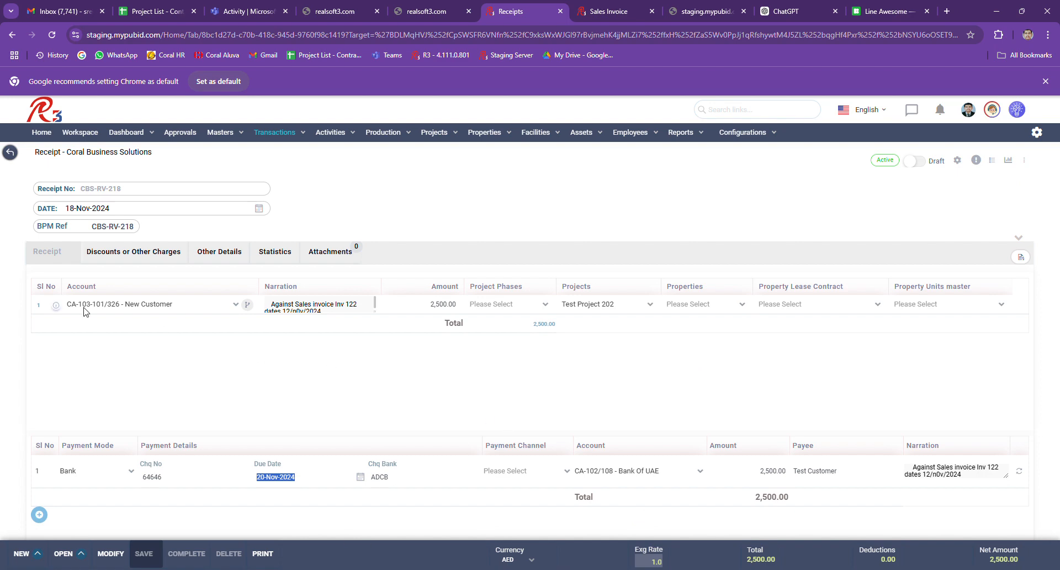
- Leave the receipt for the receipts summary and open Realisation - Collected PDCs in a new tab
{"action": "left_click", "coordinate": [12, 154]}
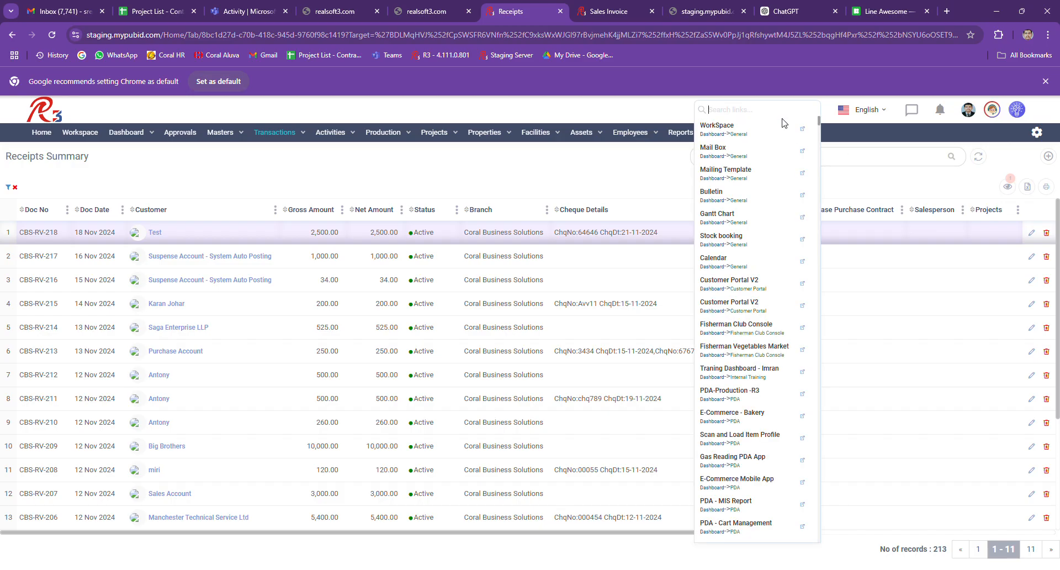
{"action": "type", "text": "real"}
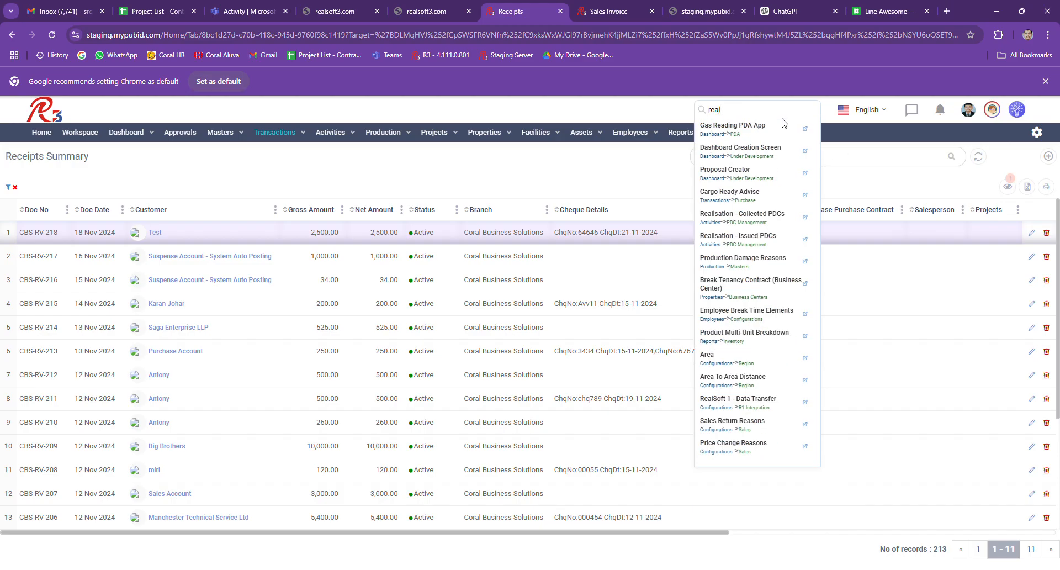
{"action": "type", "text": "i"}
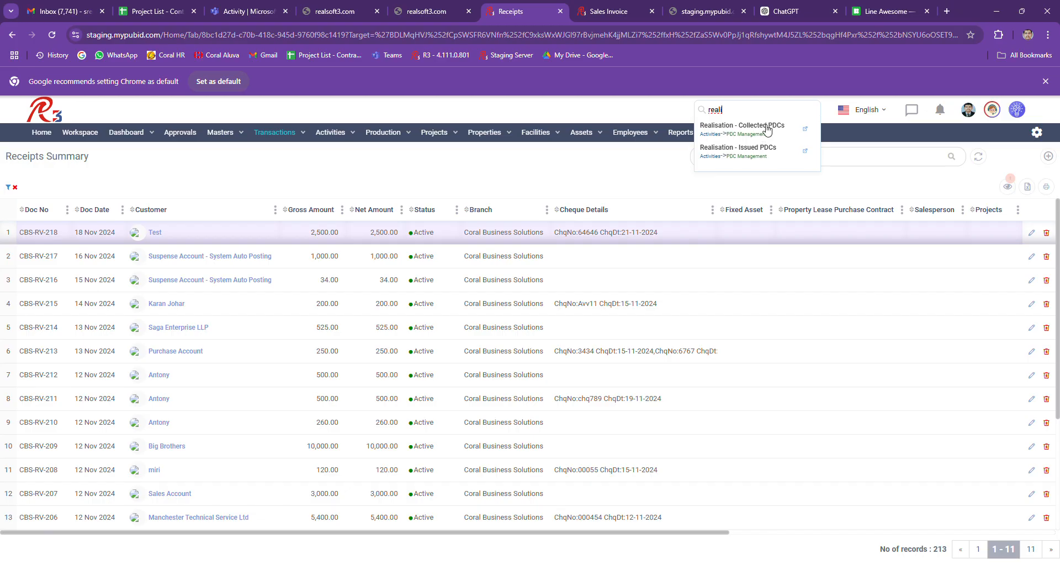
{"action": "left_click", "coordinate": [806, 129]}
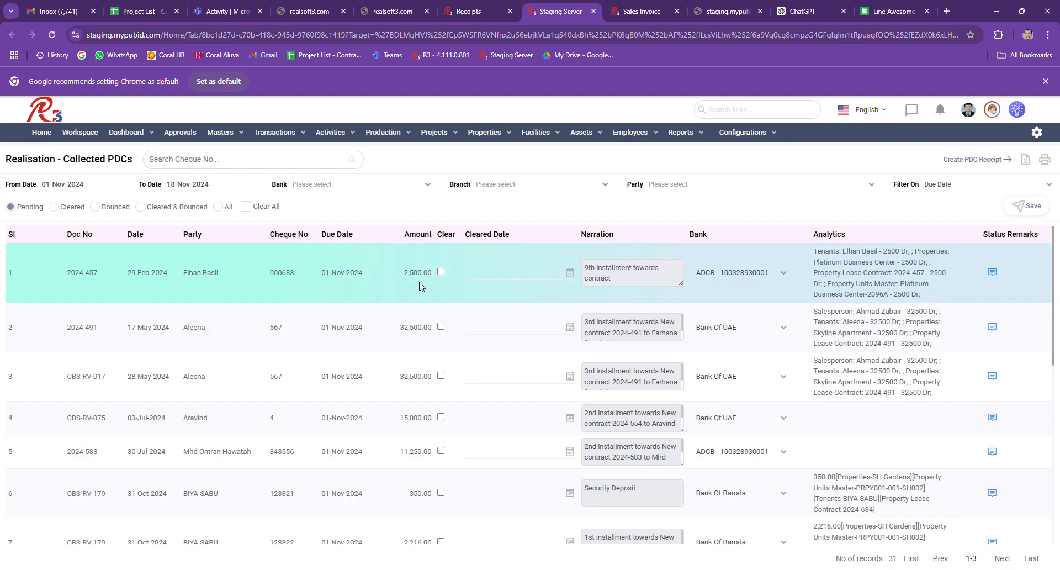
- Enter "new cust" as the cheque search text and look through the pending collected PDCs for the New Customer cheque
{"action": "double_click", "coordinate": [426, 281]}
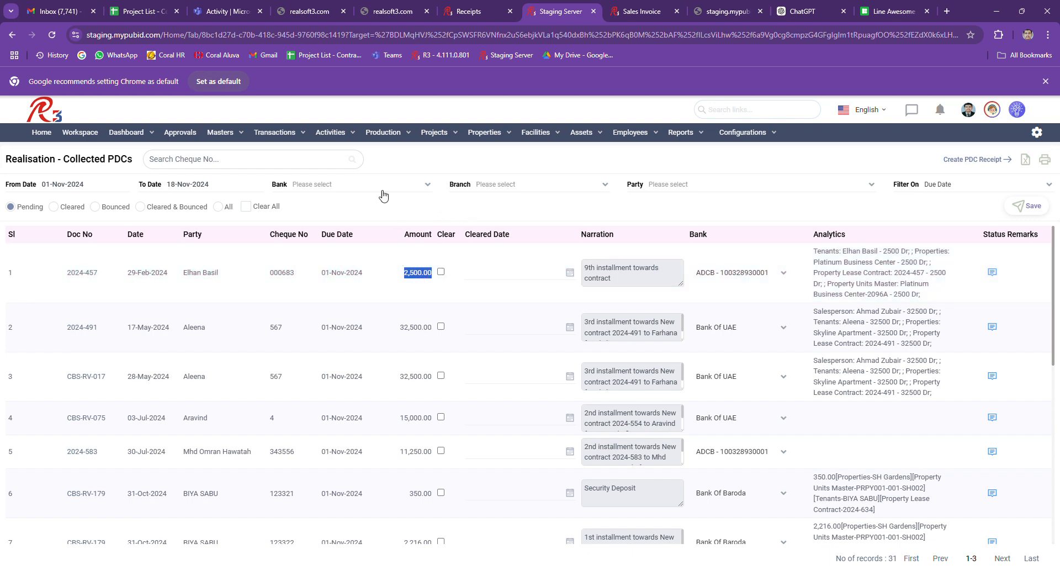
{"action": "left_click", "coordinate": [340, 164]}
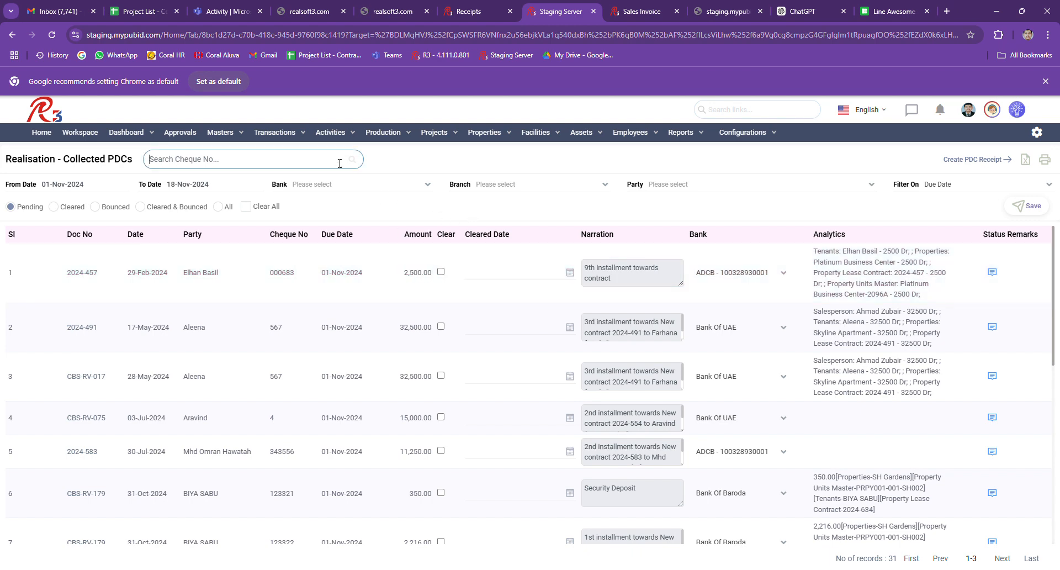
{"action": "type", "text": "new cust"}
{"action": "left_click", "coordinate": [1050, 456]}
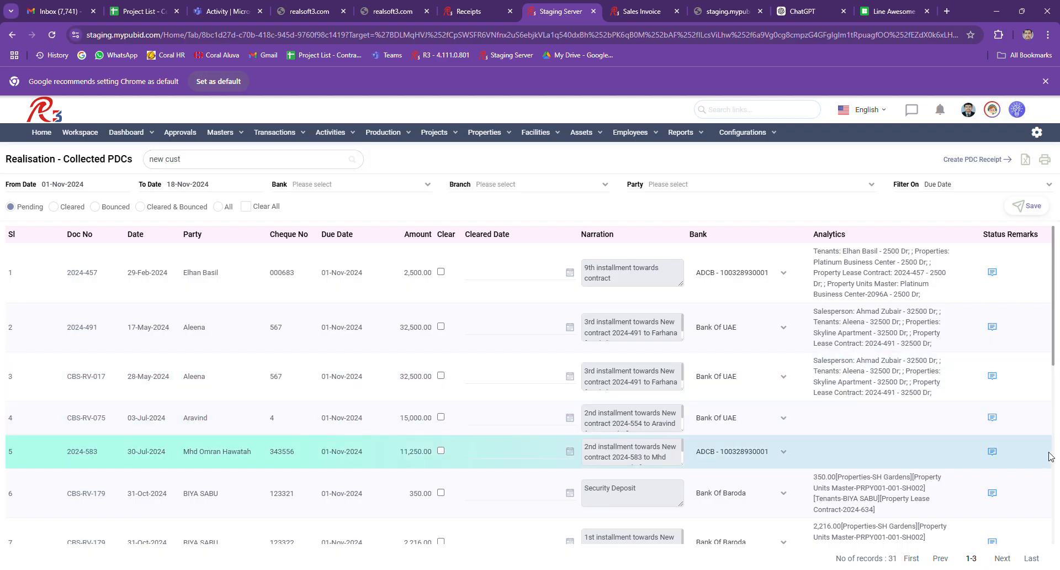
{"action": "left_click", "coordinate": [1054, 460]}
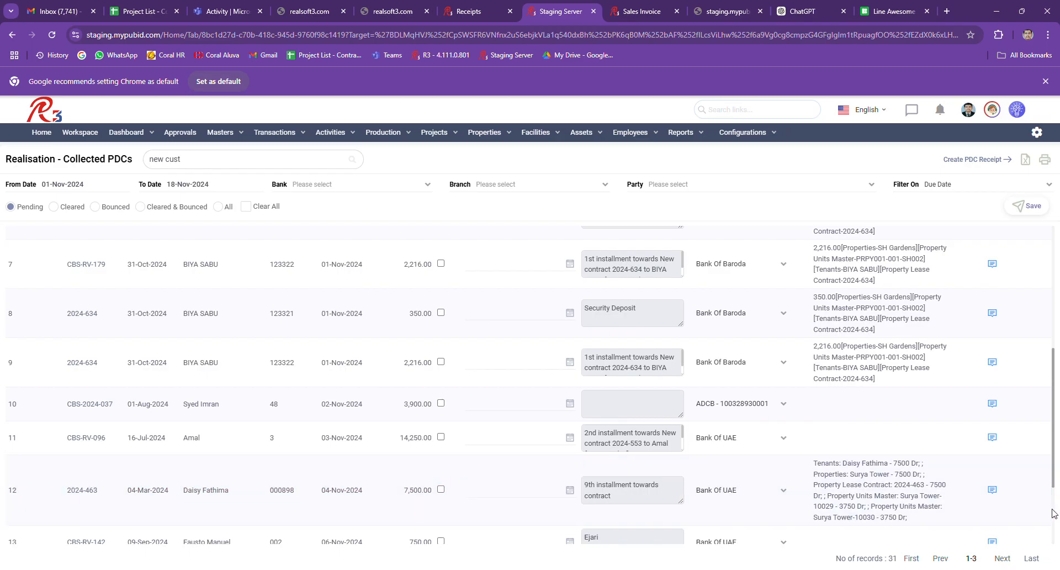
{"action": "left_click", "coordinate": [1054, 511]}
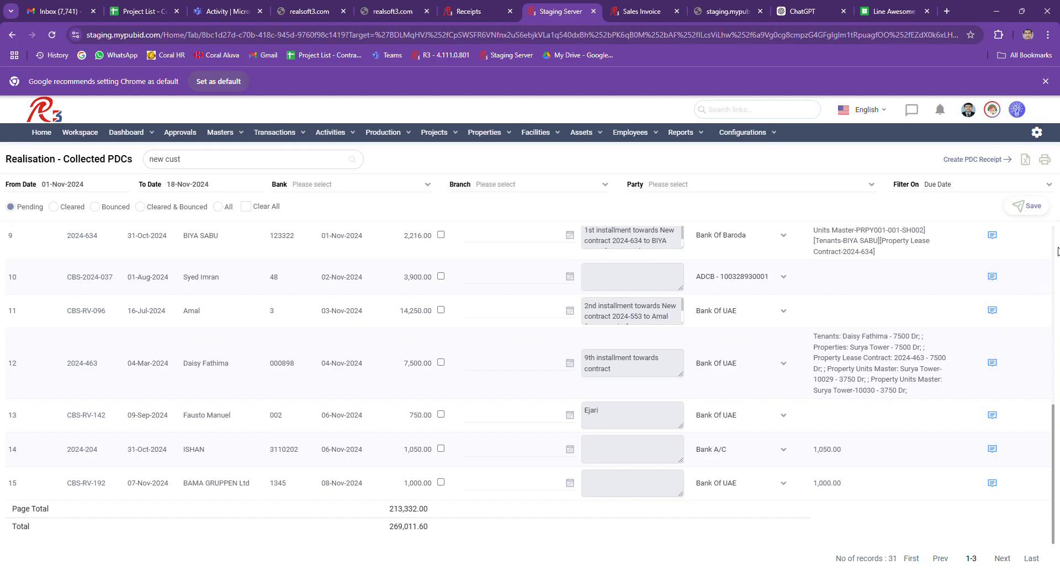
{"action": "left_click_drag", "start_coordinate": [1059, 224], "coordinate": [1055, 204]}
{"action": "left_click", "coordinate": [1056, 204]}
{"action": "left_click_drag", "start_coordinate": [1056, 233], "coordinate": [1053, 308]}
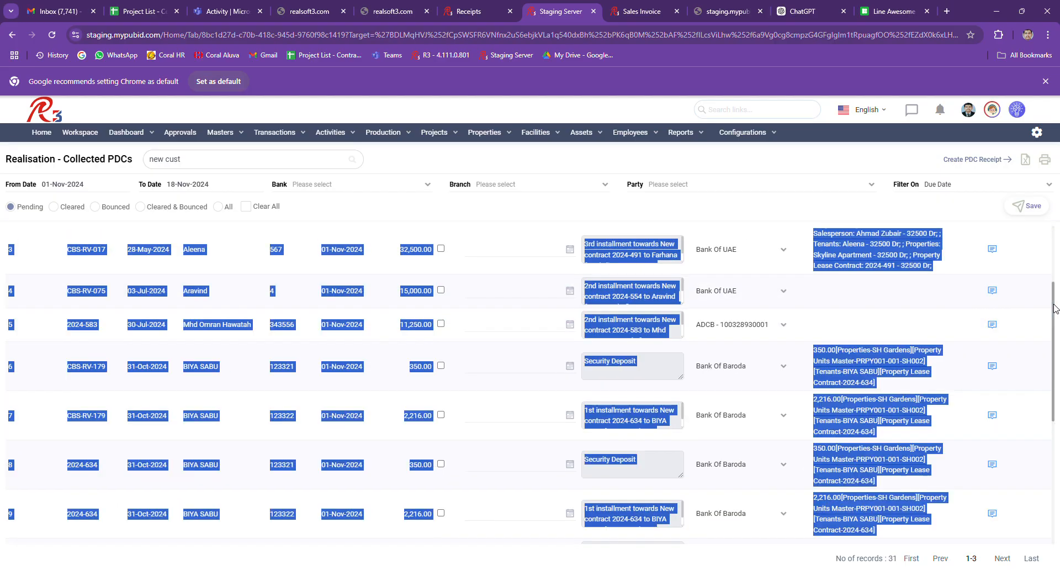
{"action": "left_click", "coordinate": [1056, 269]}
{"action": "scroll", "coordinate": [1056, 255], "scroll_direction": "up", "scroll_amount": 3}
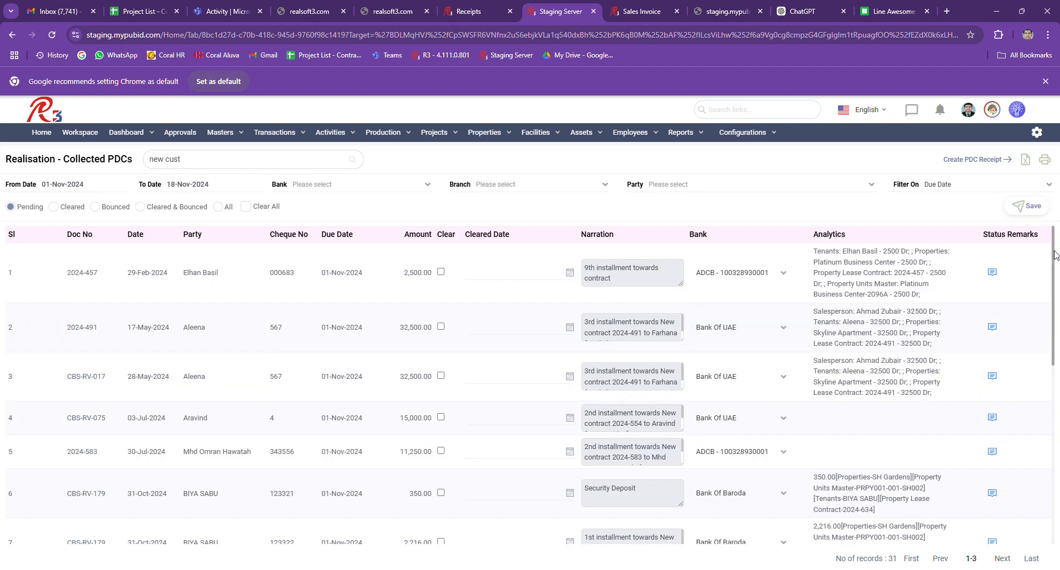
- Search the collected PDCs for "new customer", and clear the search text again
{"action": "left_click", "coordinate": [224, 163]}
{"action": "type", "text": "new customer"}
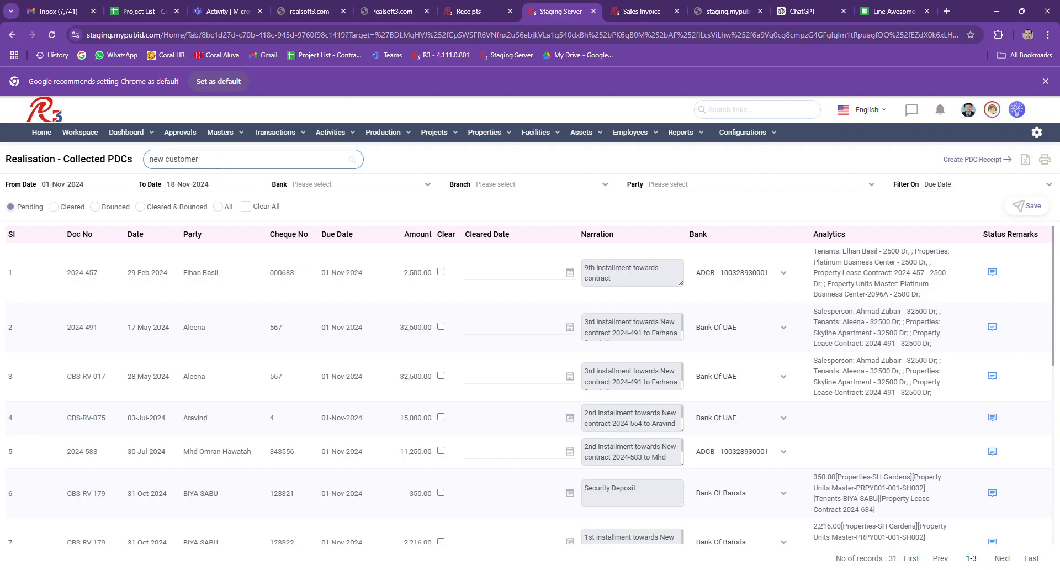
{"action": "key", "text": "Return"}
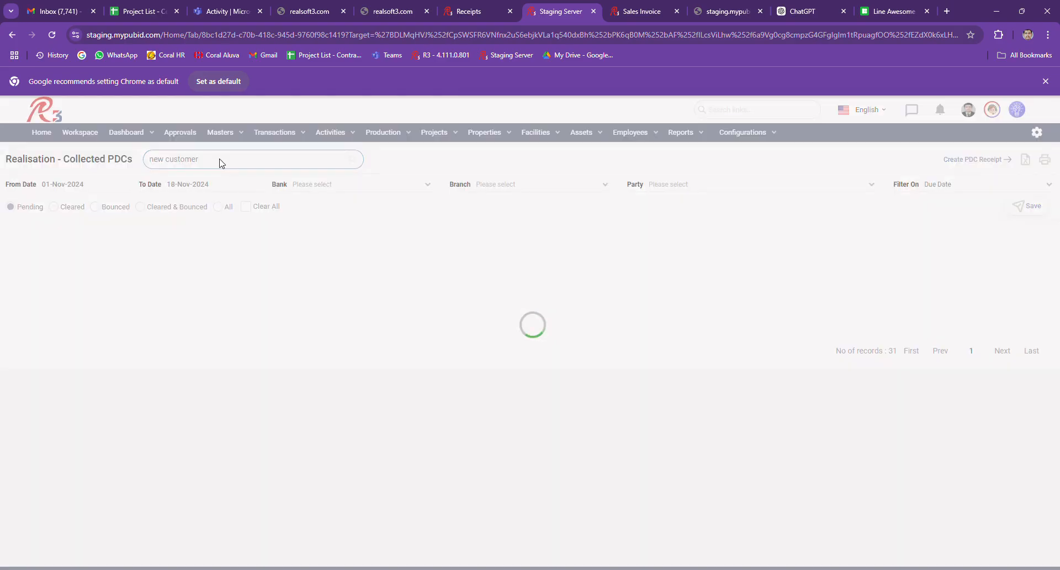
{"action": "double_click", "coordinate": [225, 163]}
{"action": "key", "text": "BackSpace"}
{"action": "key", "text": "BackSpace"}
{"action": "key", "text": "BackSpace"}
{"action": "key", "text": "BackSpace"}
{"action": "key", "text": "BackSpace"}
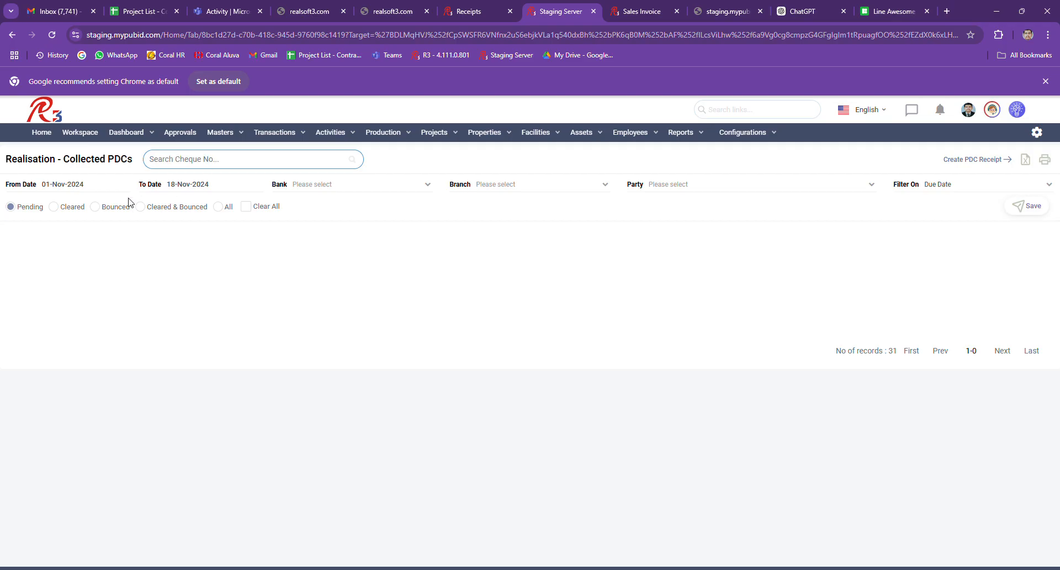
- Check the cleared cheques, return to the pending ones, and set the To Date to 21-Nov-2024
{"action": "left_click", "coordinate": [69, 214]}
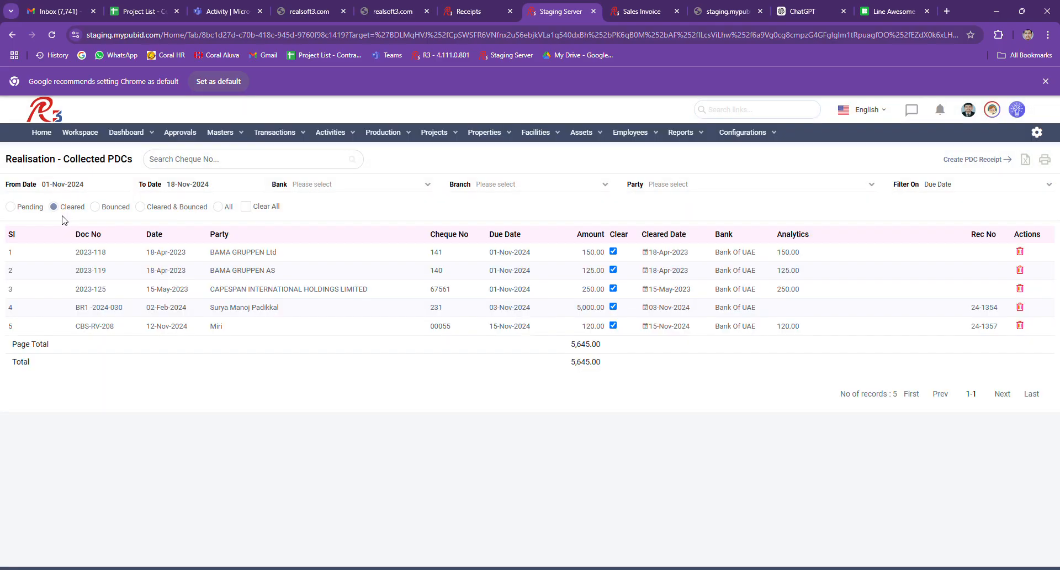
{"action": "left_click", "coordinate": [26, 210]}
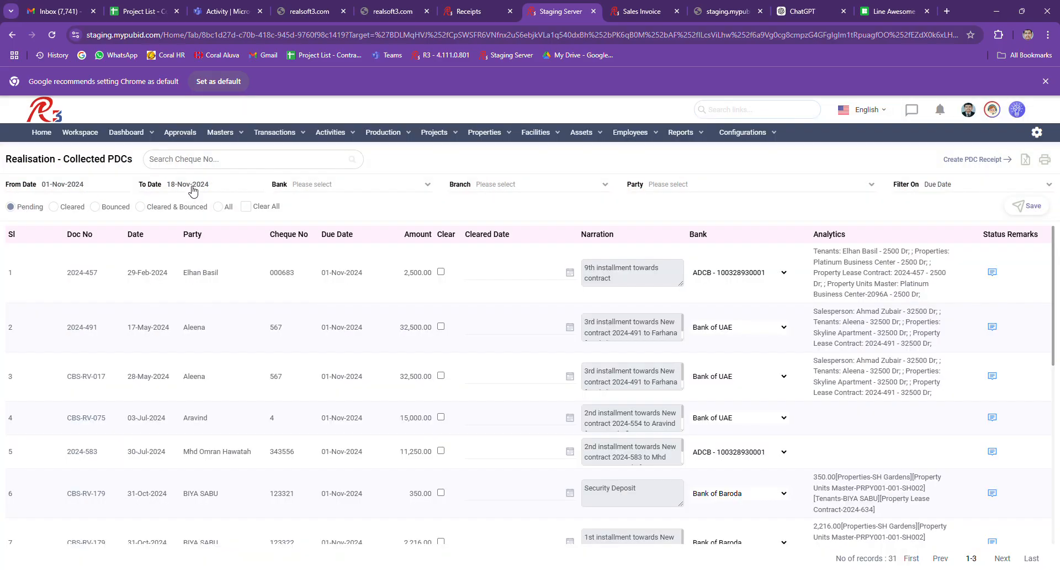
{"action": "left_click", "coordinate": [191, 186]}
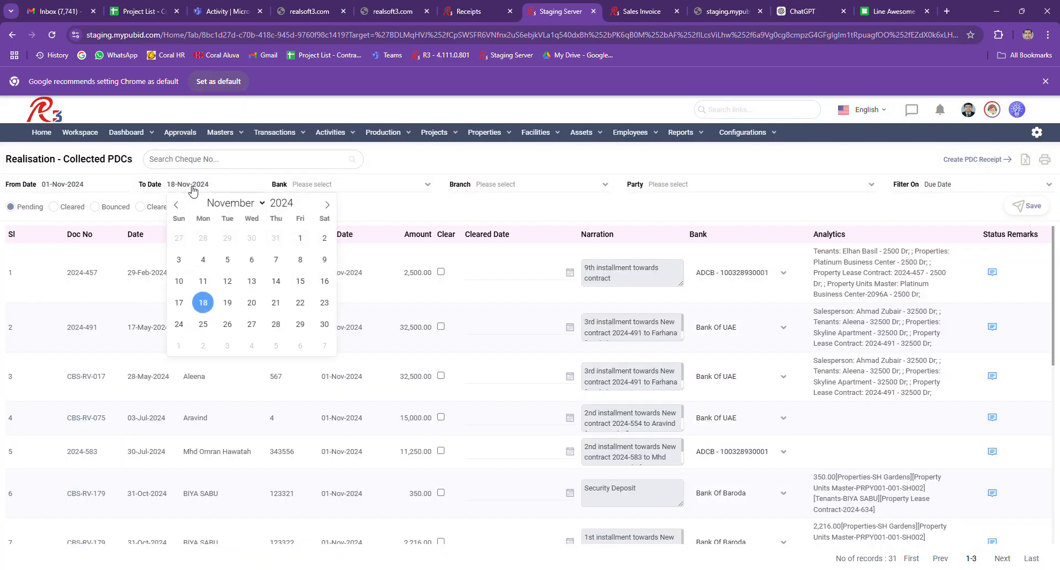
{"action": "left_click", "coordinate": [276, 302]}
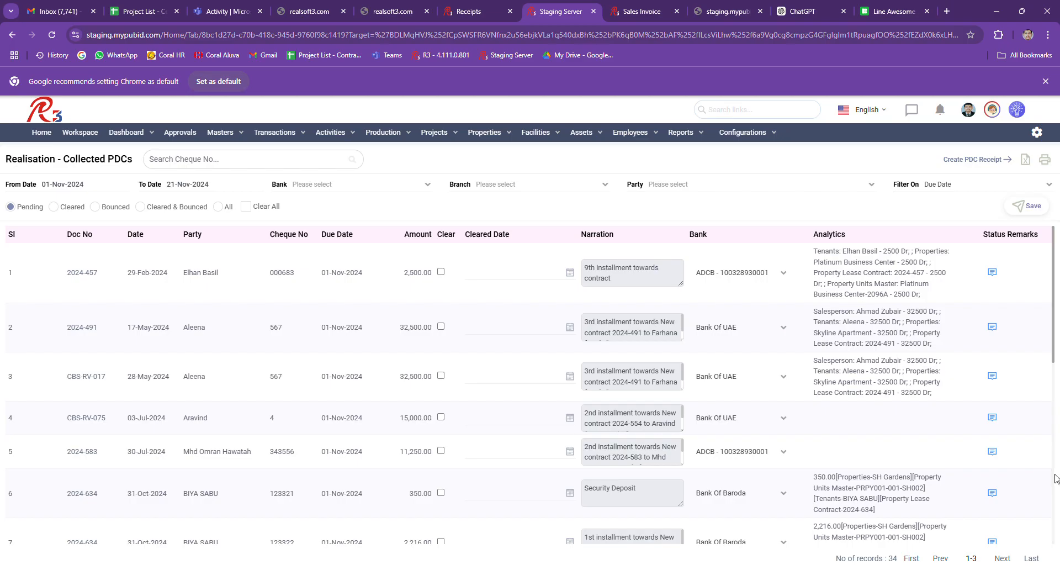
- Look through the extended pending PDC list for the New Customer cheque, and switch the list to cleared cheques
{"action": "left_click", "coordinate": [1053, 474]}
{"action": "left_click_drag", "start_coordinate": [1054, 476], "coordinate": [1044, 338]}
{"action": "scroll", "coordinate": [1043, 338], "scroll_direction": "down", "scroll_amount": 8}
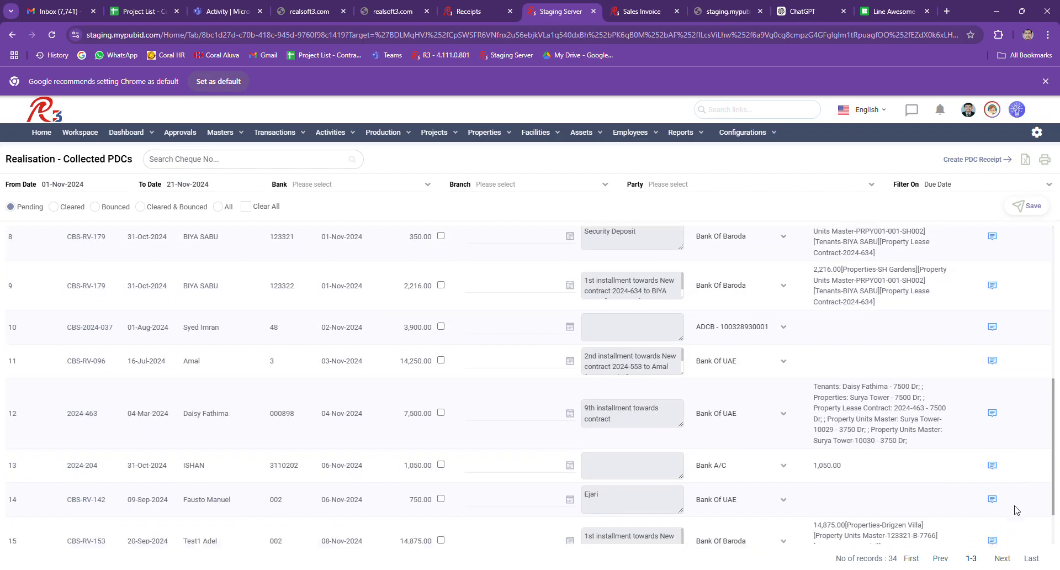
{"action": "scroll", "coordinate": [1023, 426], "scroll_direction": "up", "scroll_amount": 8}
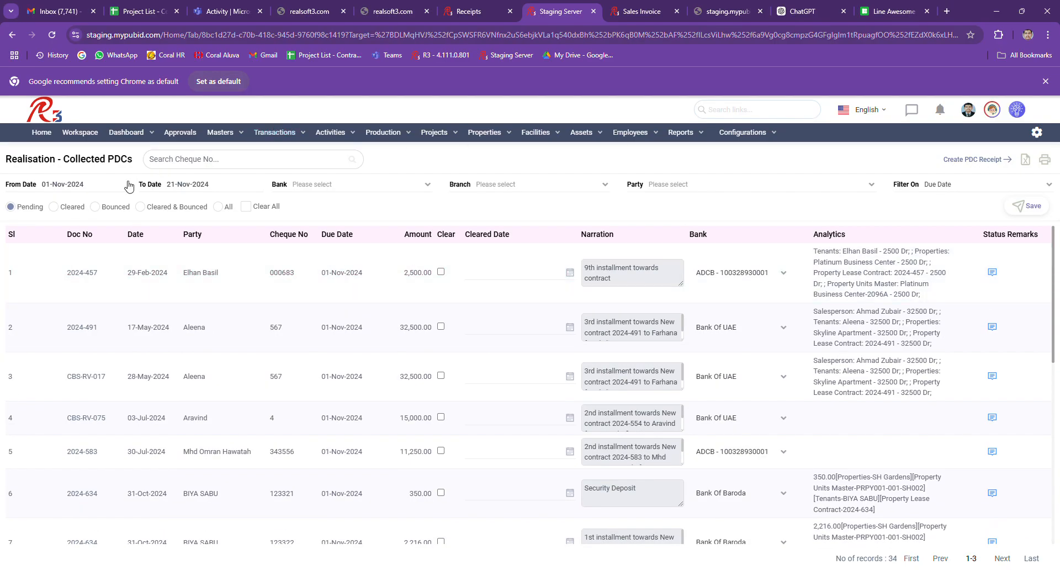
{"action": "left_click", "coordinate": [60, 207]}
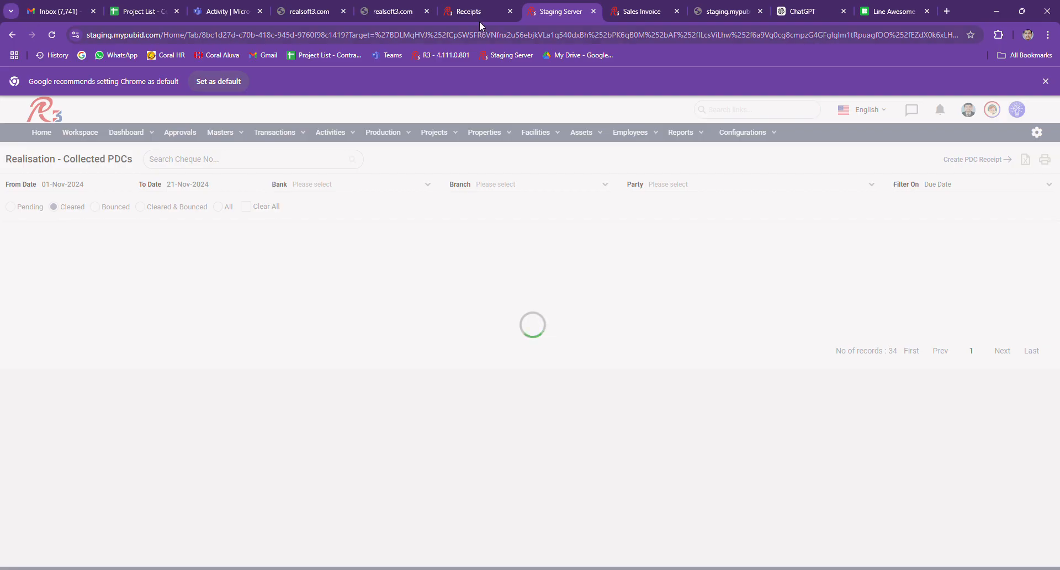
- Open New Customer receipt CBS-RV-218 from the receipts summary to check its cheque details, and return to the collected PDCs
{"action": "left_click", "coordinate": [475, 12]}
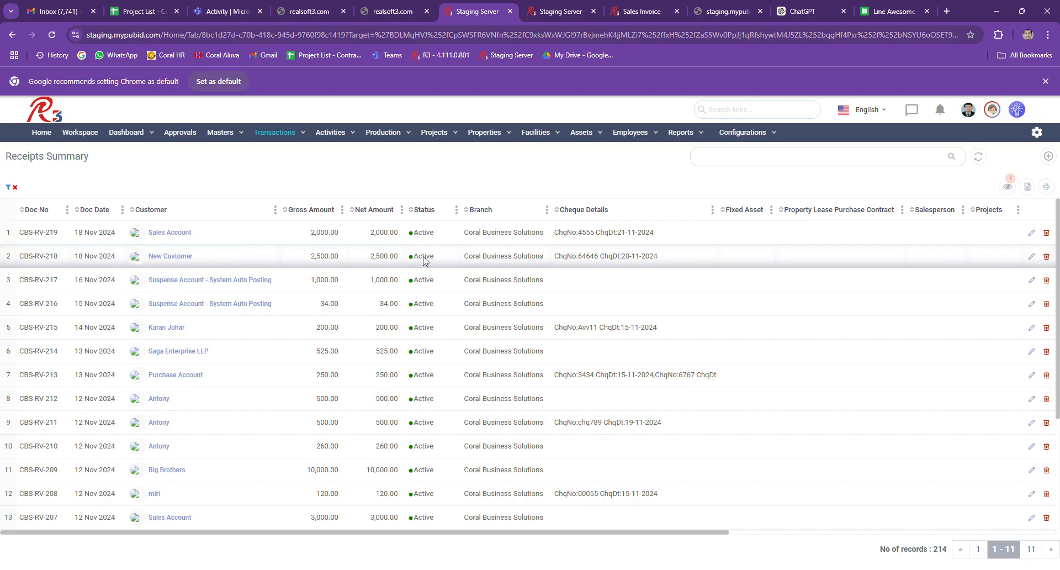
{"action": "left_click", "coordinate": [1035, 258]}
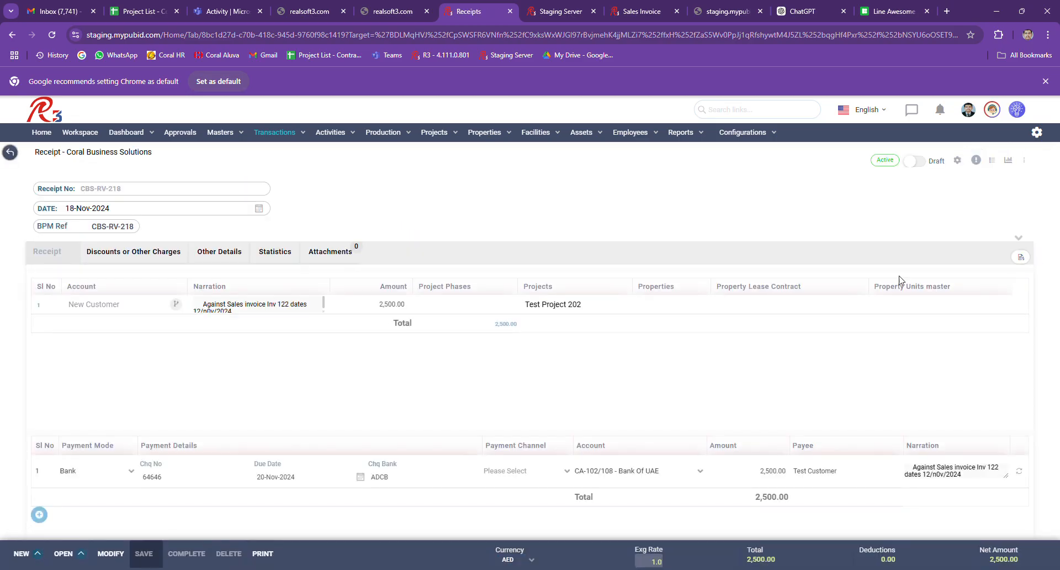
{"action": "left_click", "coordinate": [570, 6]}
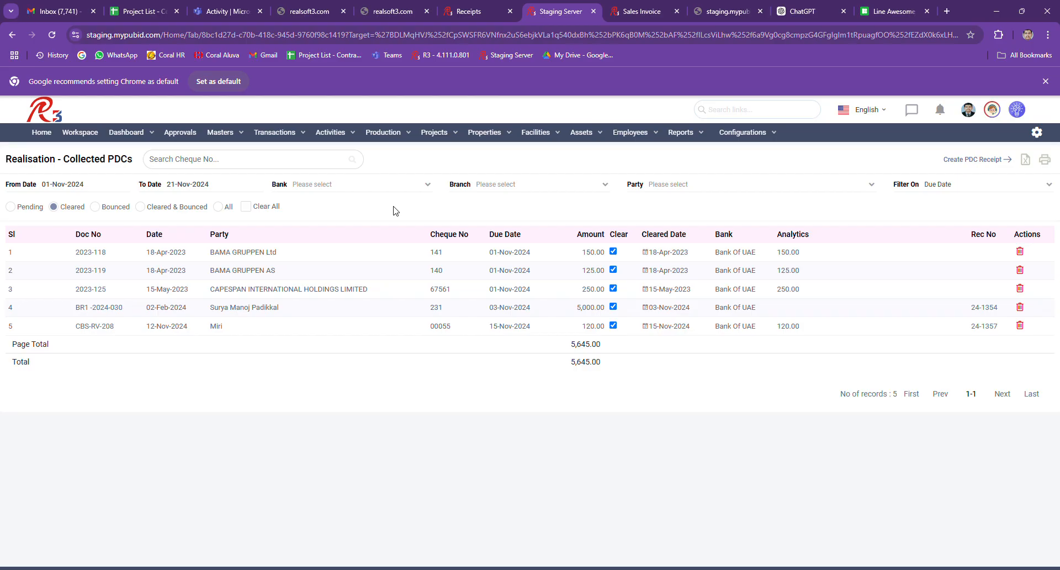
- Show the pending cheques again and examine the listed entries for the New Customer receipt
{"action": "left_click", "coordinate": [37, 208]}
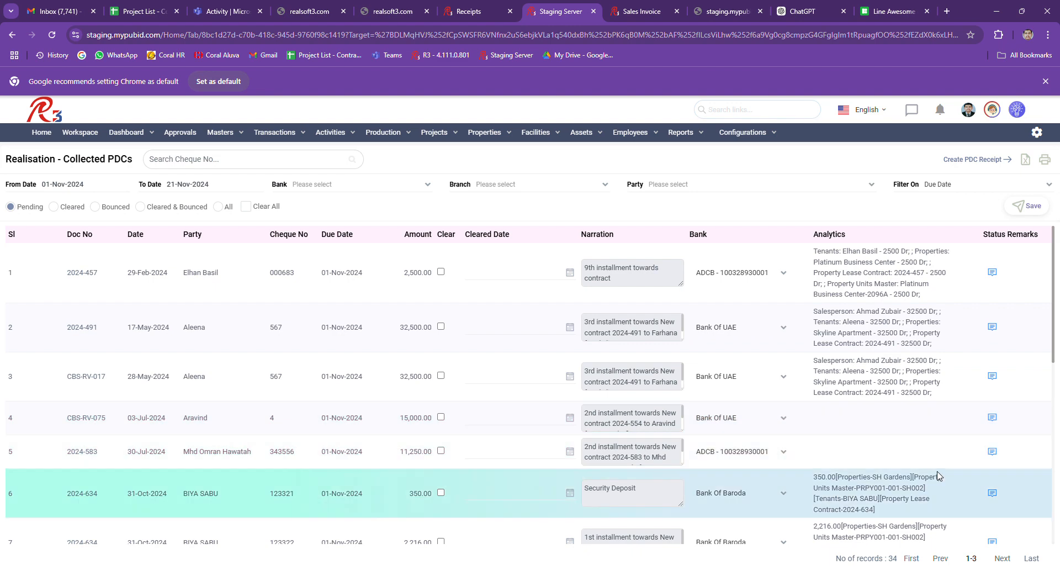
{"action": "left_click", "coordinate": [1056, 501]}
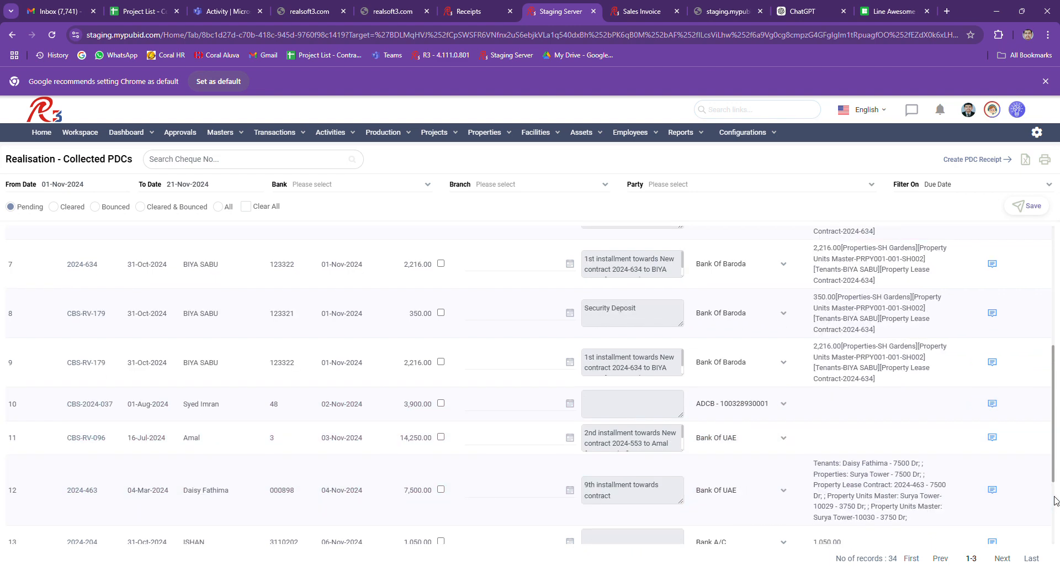
{"action": "left_click", "coordinate": [1055, 501]}
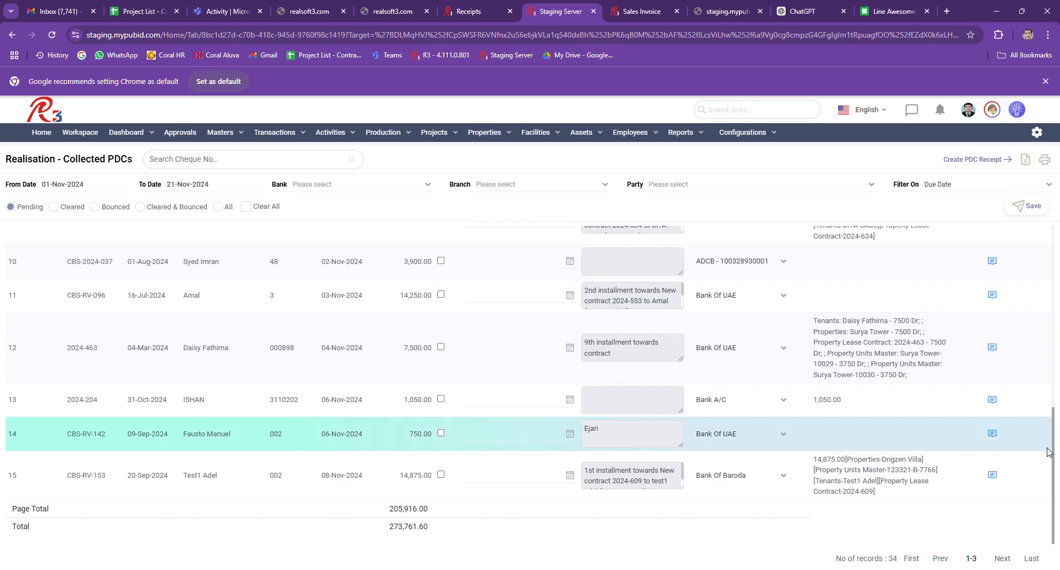
{"action": "left_click_drag", "start_coordinate": [1055, 456], "coordinate": [1057, 260]}
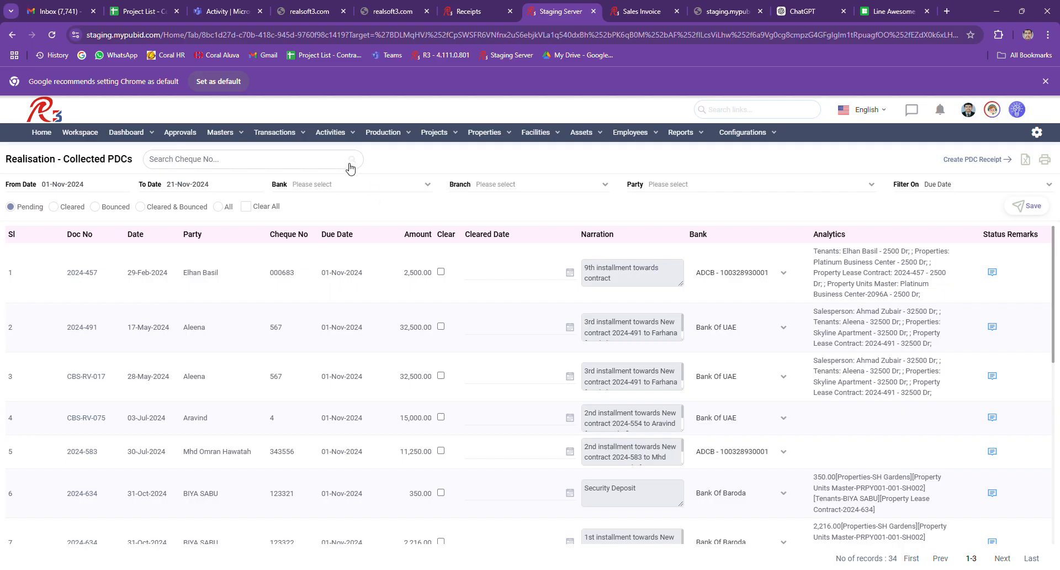
- Search the pending collected PDCs for 2500
{"action": "left_click", "coordinate": [325, 160]}
{"action": "type", "text": "25"}
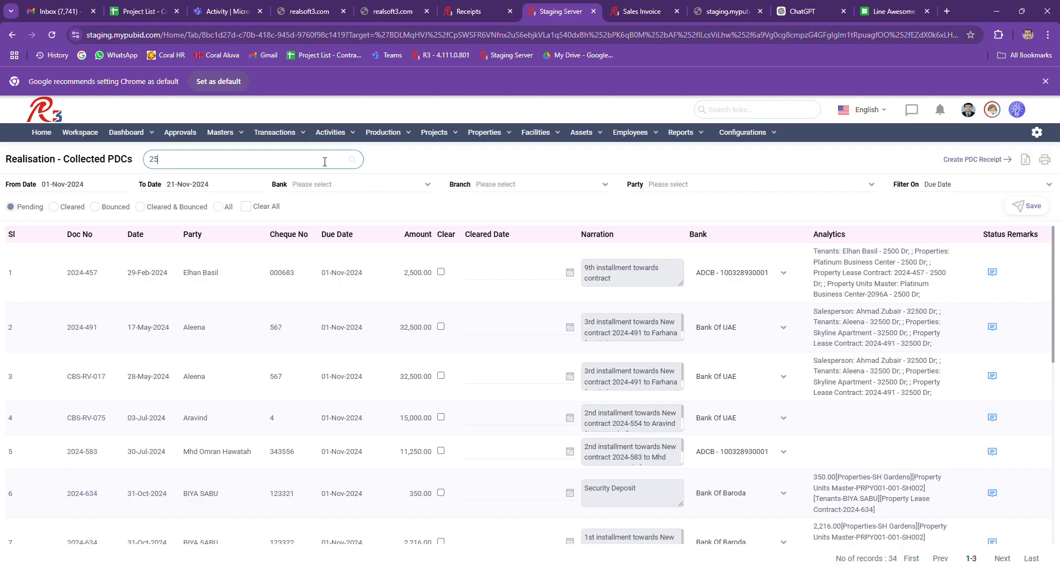
{"action": "type", "text": "00"}
{"action": "key", "text": "Return"}
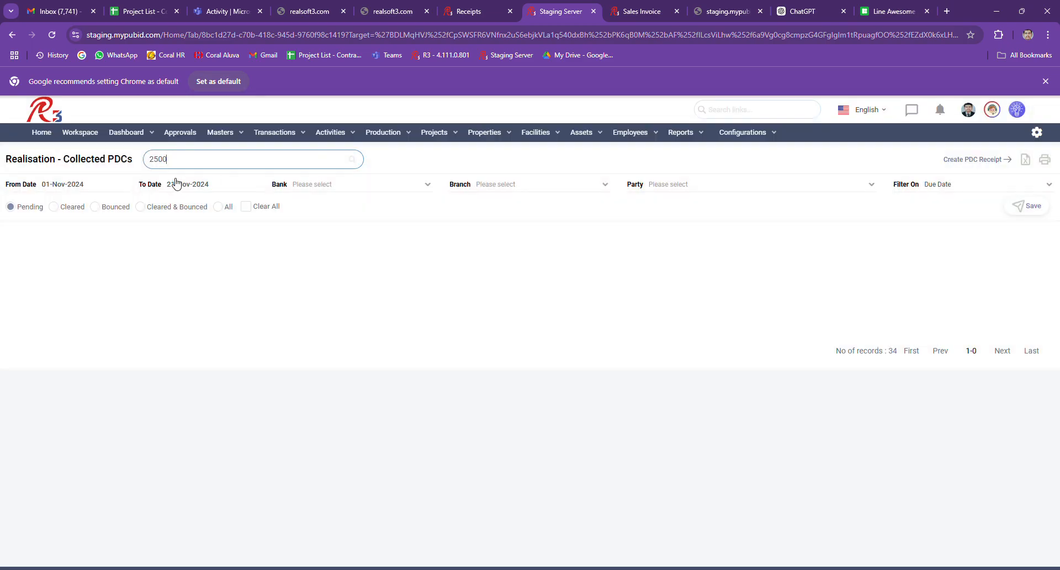
- Clear the 2500 search and look through the first page of pending collected PDCs for the New Customer cheque
{"action": "left_click", "coordinate": [158, 160]}
{"action": "key", "text": "Return"}
{"action": "triple_click", "coordinate": [259, 161]}
{"action": "key", "text": "BackSpace"}
{"action": "key", "text": "Return"}
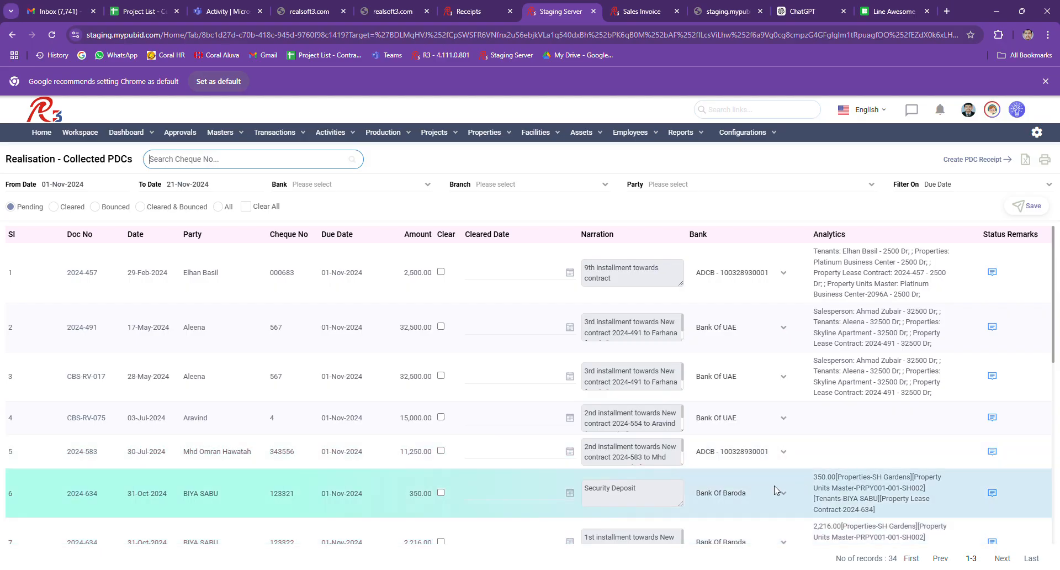
{"action": "left_click", "coordinate": [1053, 435]}
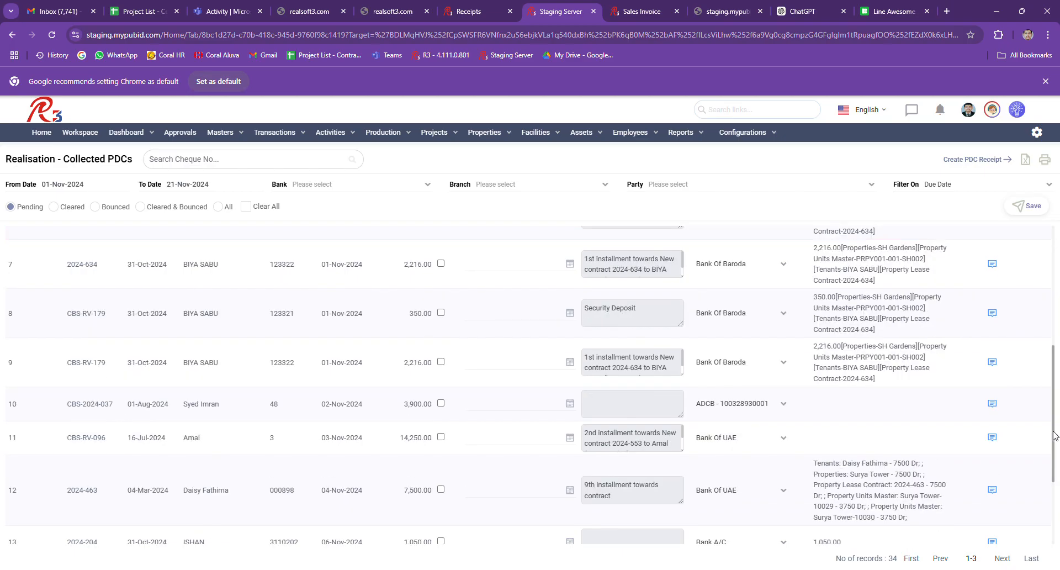
{"action": "left_click_drag", "start_coordinate": [1053, 434], "coordinate": [1045, 506]}
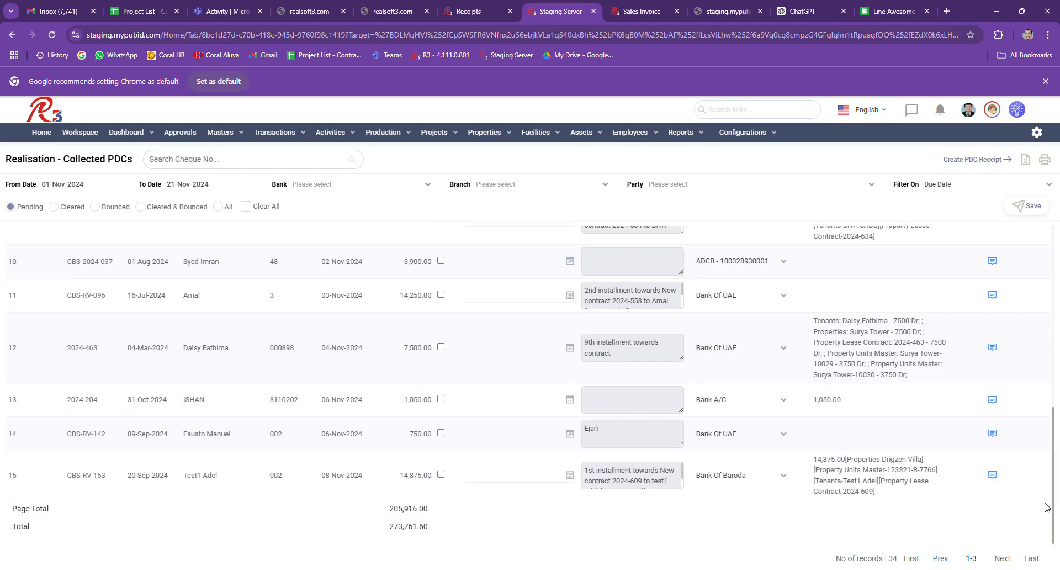
{"action": "left_click_drag", "start_coordinate": [1048, 508], "coordinate": [1056, 251]}
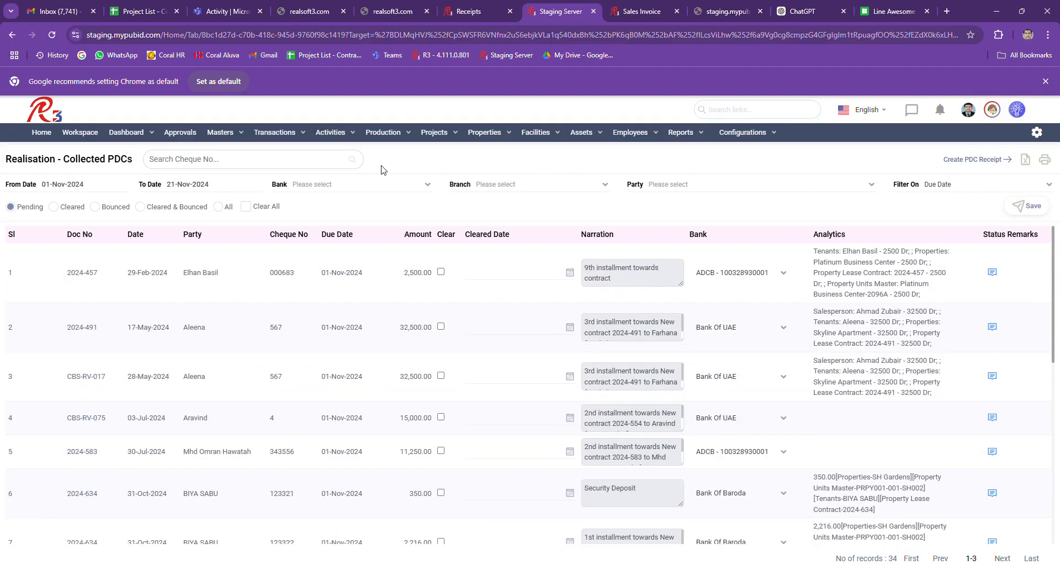
- Enter sales as the cheque search term, check receipt CBS-RV-218's base journal, and return to the collected PDCs
{"action": "left_click", "coordinate": [345, 163]}
{"action": "type", "text": "sales"}
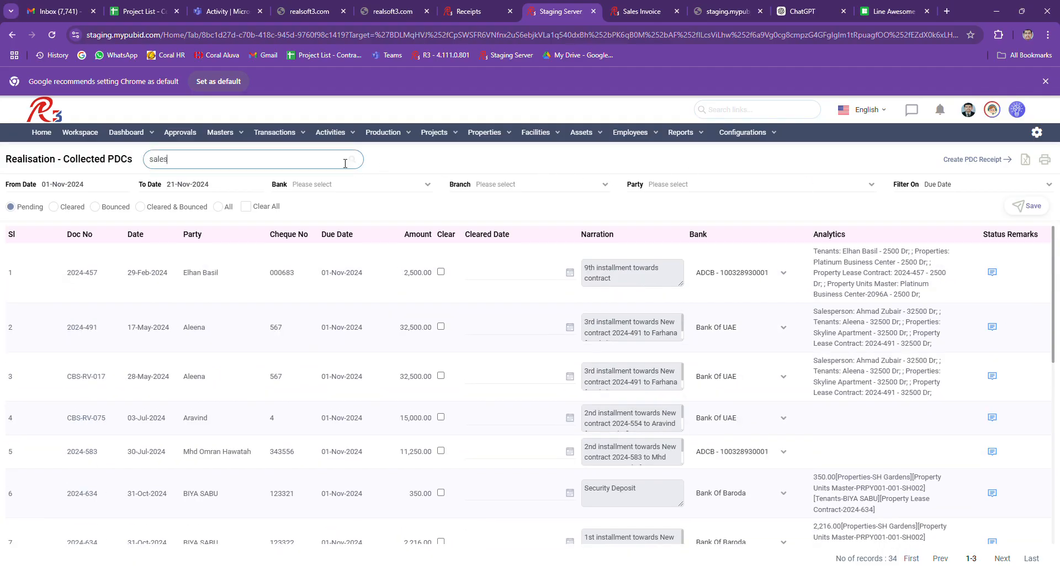
{"action": "left_click", "coordinate": [471, 19]}
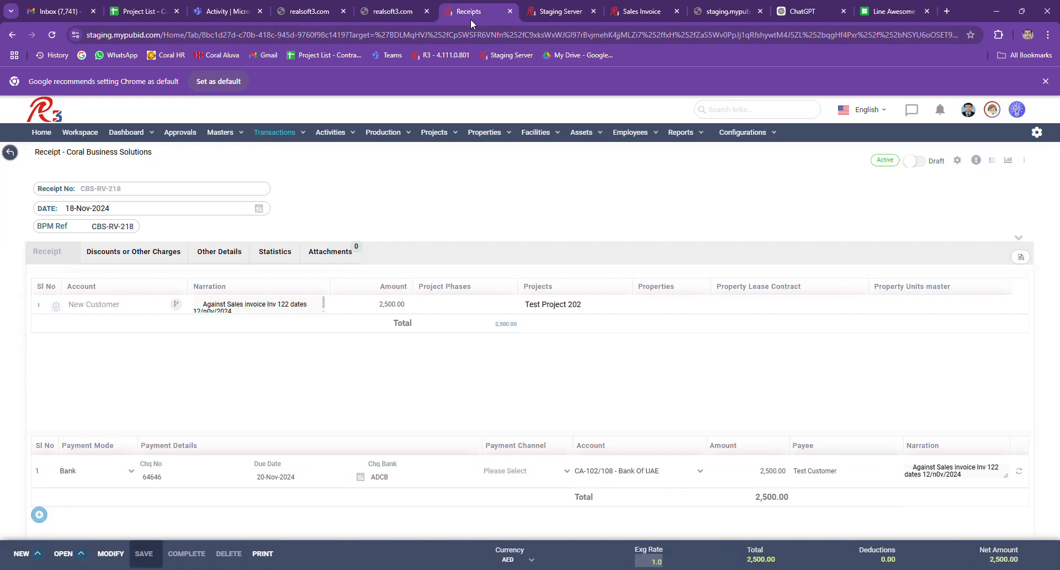
{"action": "left_click", "coordinate": [1027, 257]}
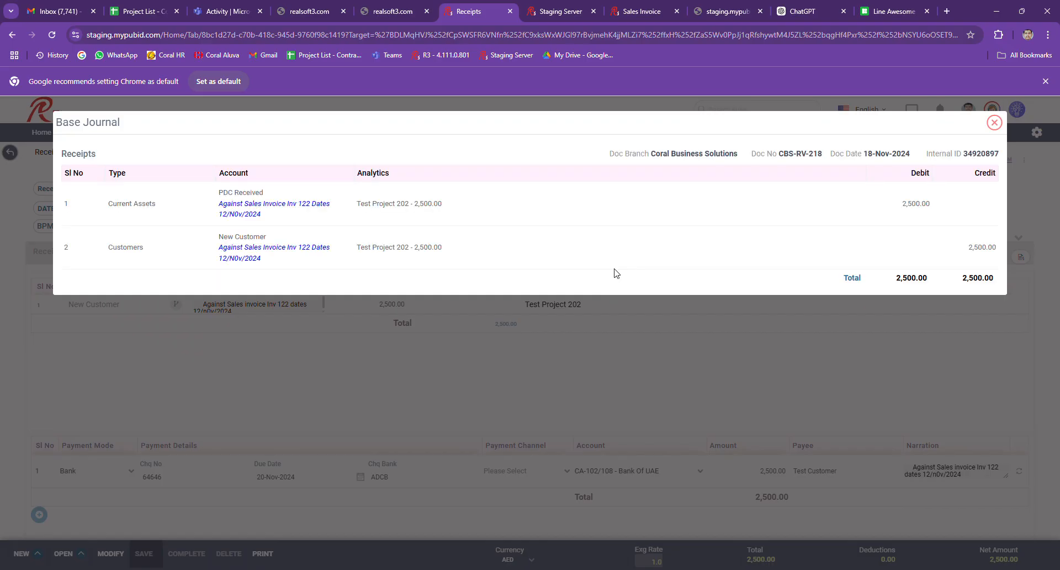
{"action": "left_click", "coordinate": [562, 14]}
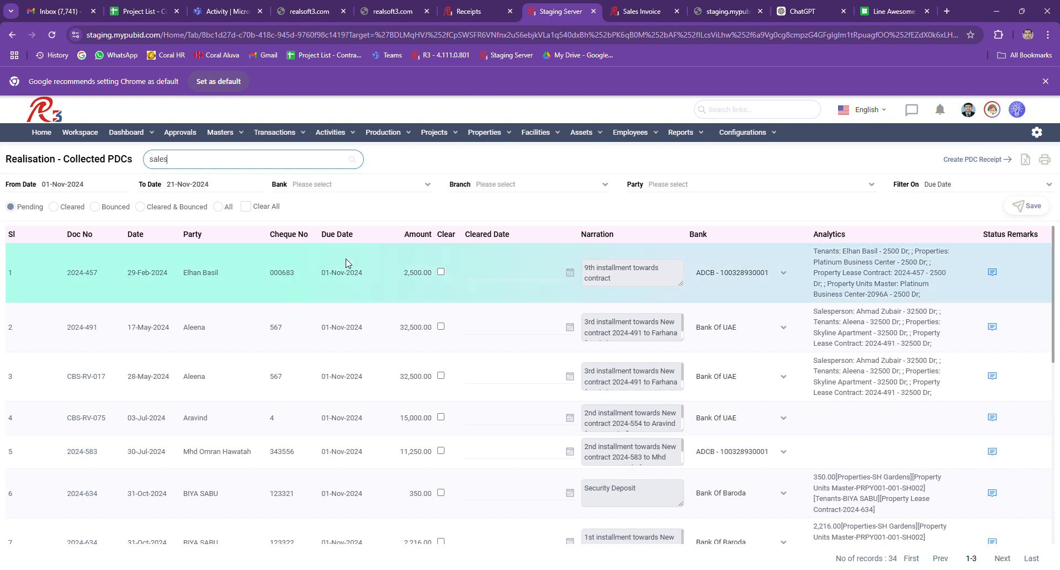
- Open PDC Receipt separately, exit the new form to view the existing PDC receipts, and return to the collected PDCs
{"action": "left_click", "coordinate": [761, 121]}
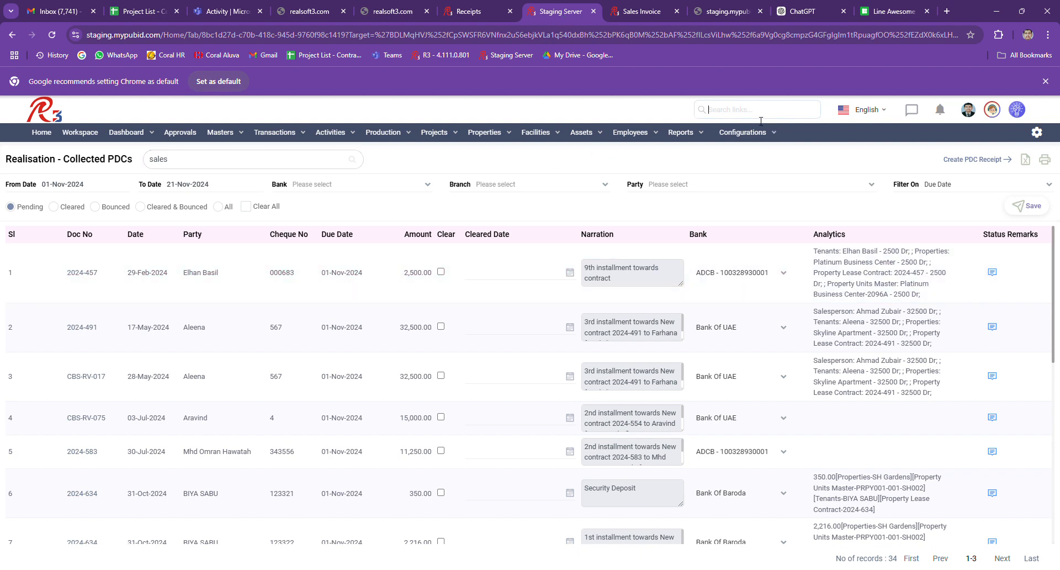
{"action": "type", "text": "pdc re"}
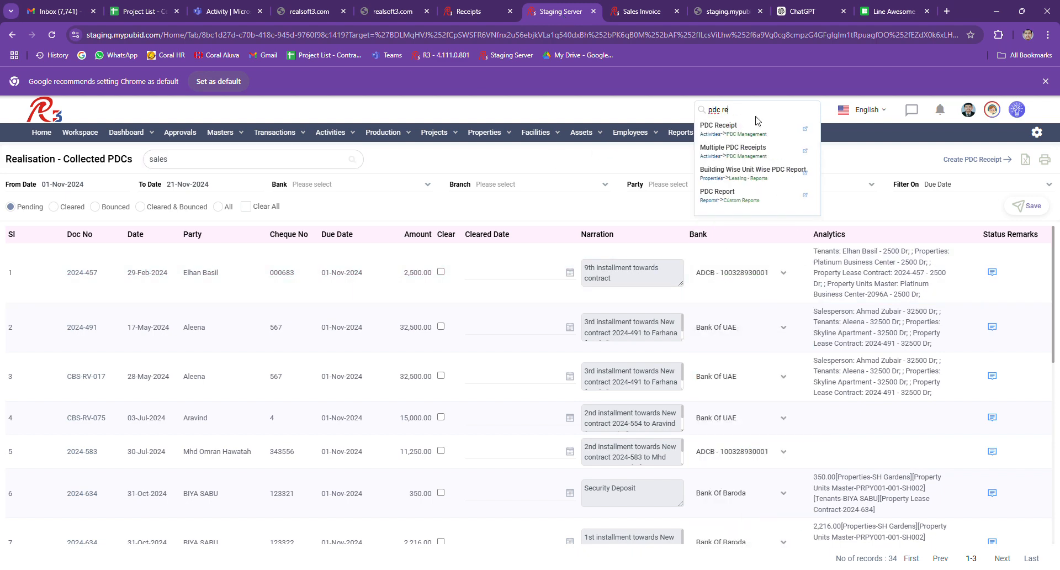
{"action": "left_click", "coordinate": [805, 129]}
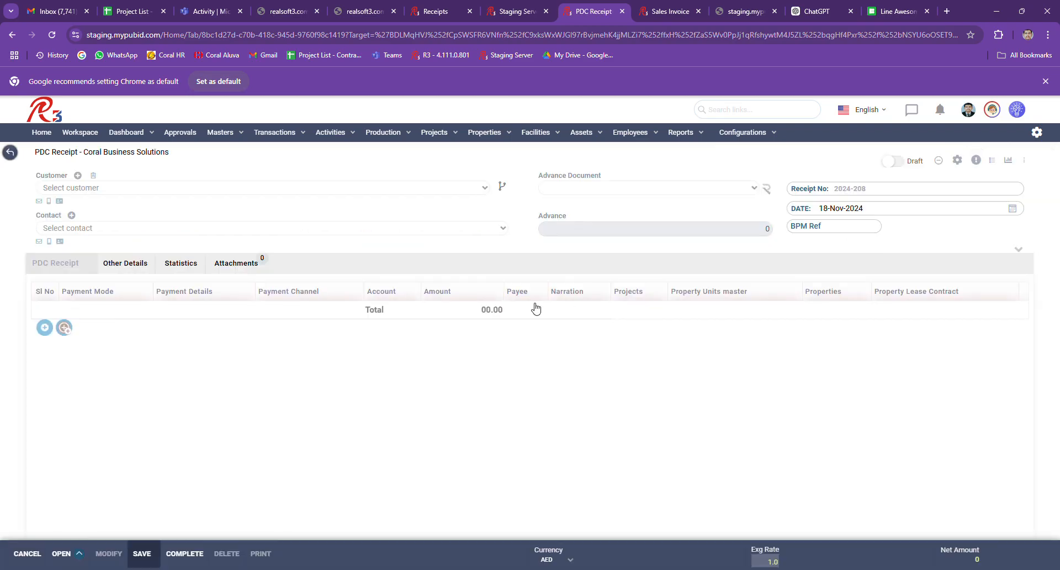
{"action": "left_click", "coordinate": [11, 155]}
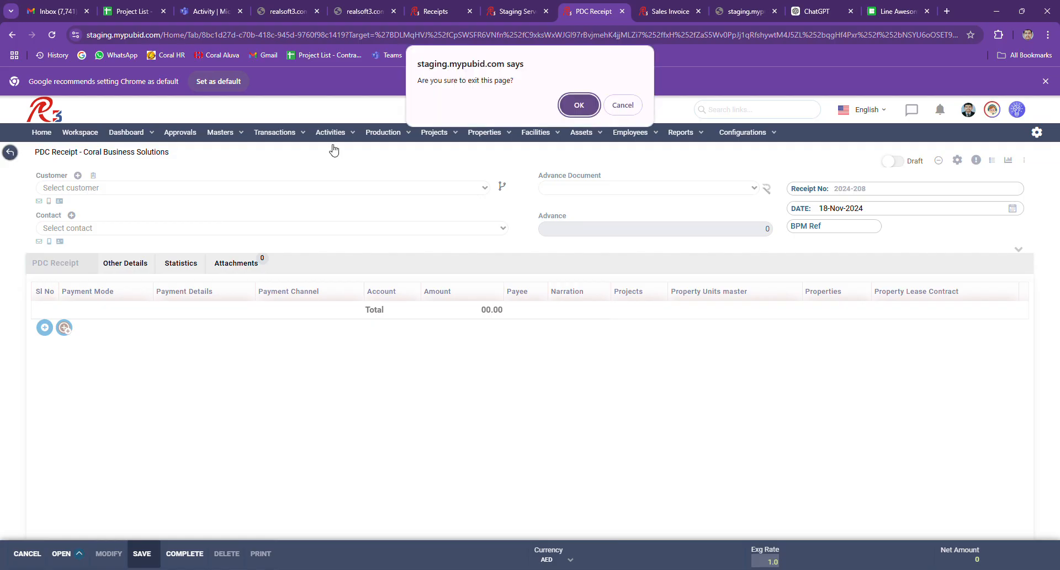
{"action": "left_click", "coordinate": [584, 108]}
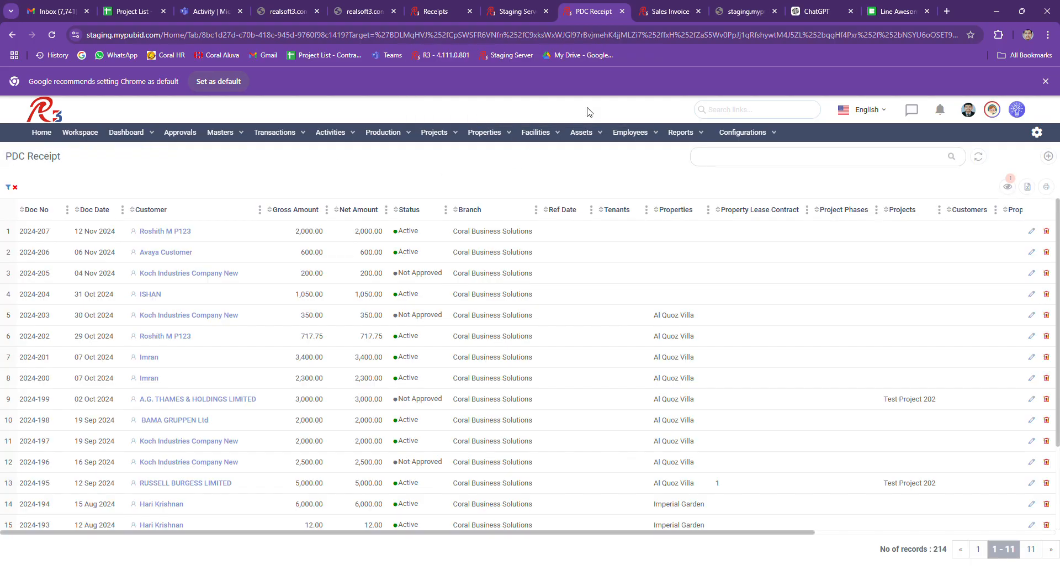
{"action": "left_click", "coordinate": [519, 12]}
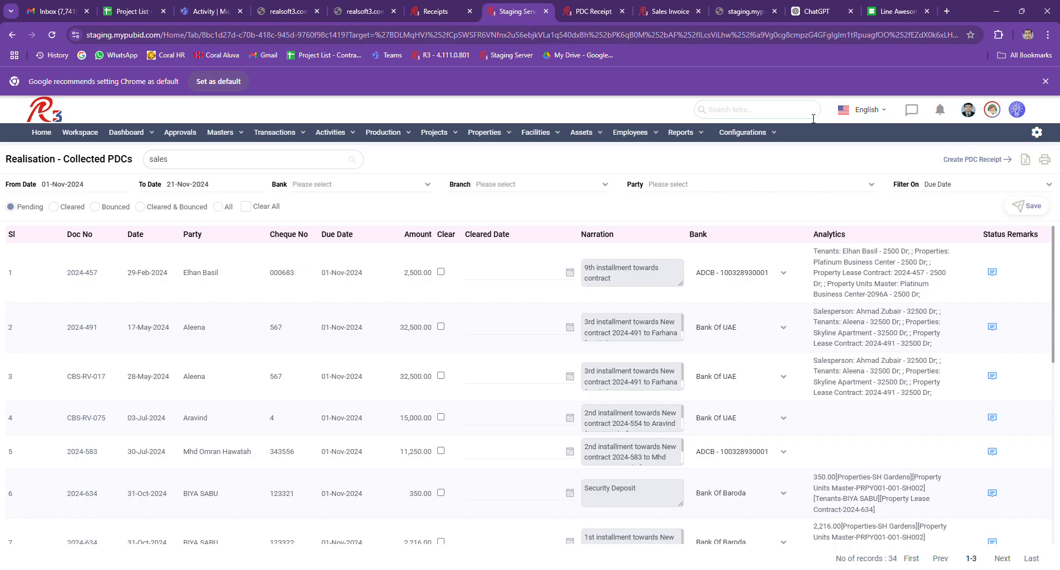
- Check the cleared and the cleared and bounced cheques, switch to all cheques, and remove the sales search term
{"action": "type", "text": "pdc"}
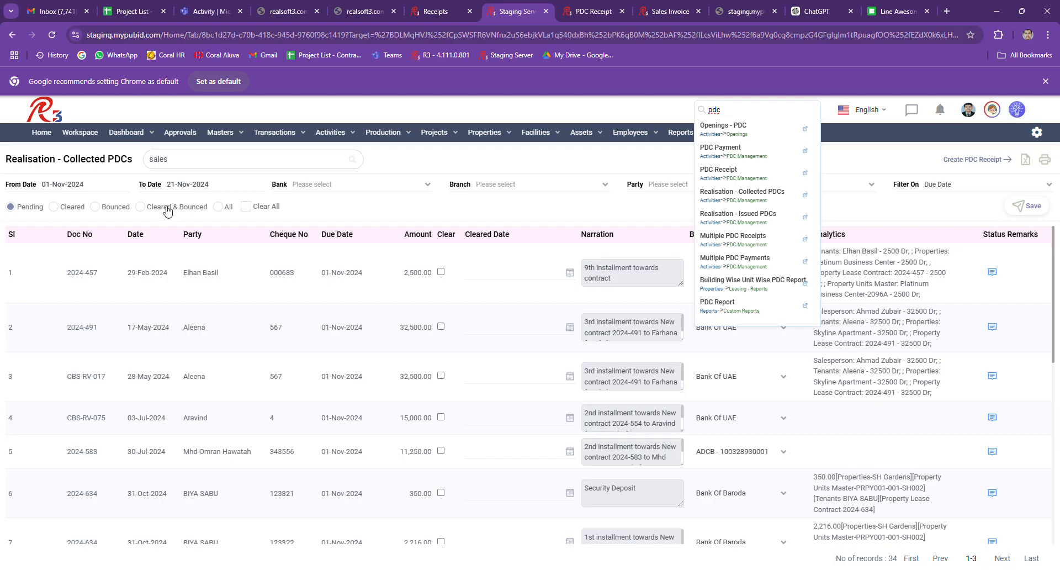
{"action": "left_click", "coordinate": [84, 211]}
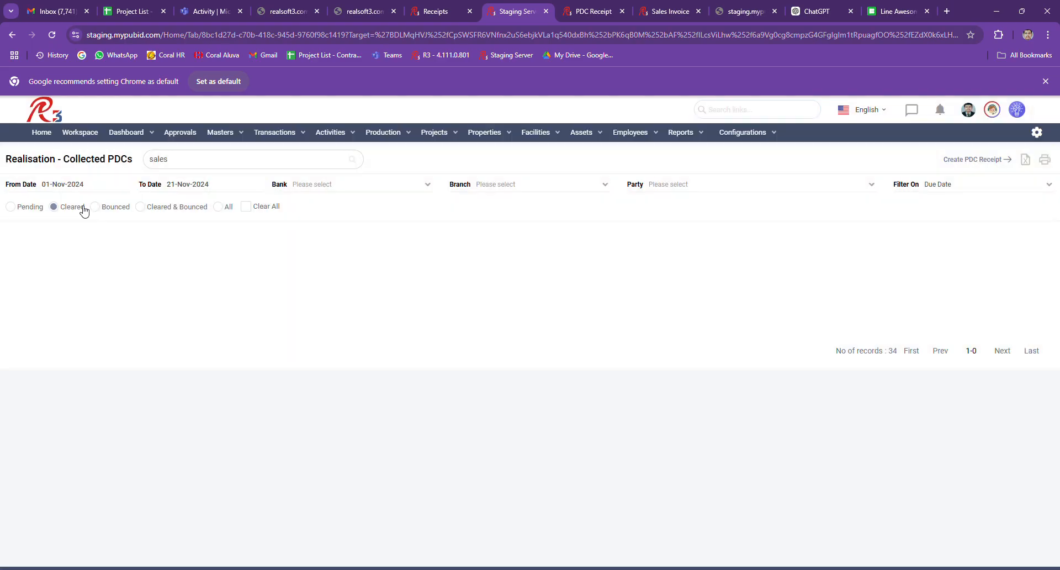
{"action": "left_click", "coordinate": [169, 212]}
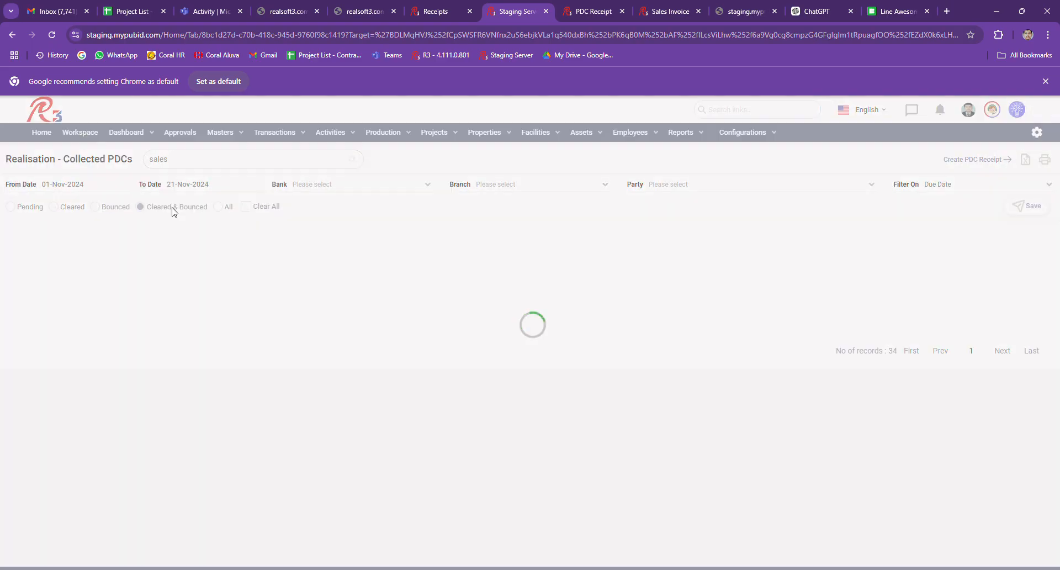
{"action": "left_click", "coordinate": [227, 212]}
{"action": "double_click", "coordinate": [228, 165]}
{"action": "key", "text": "BackSpace"}
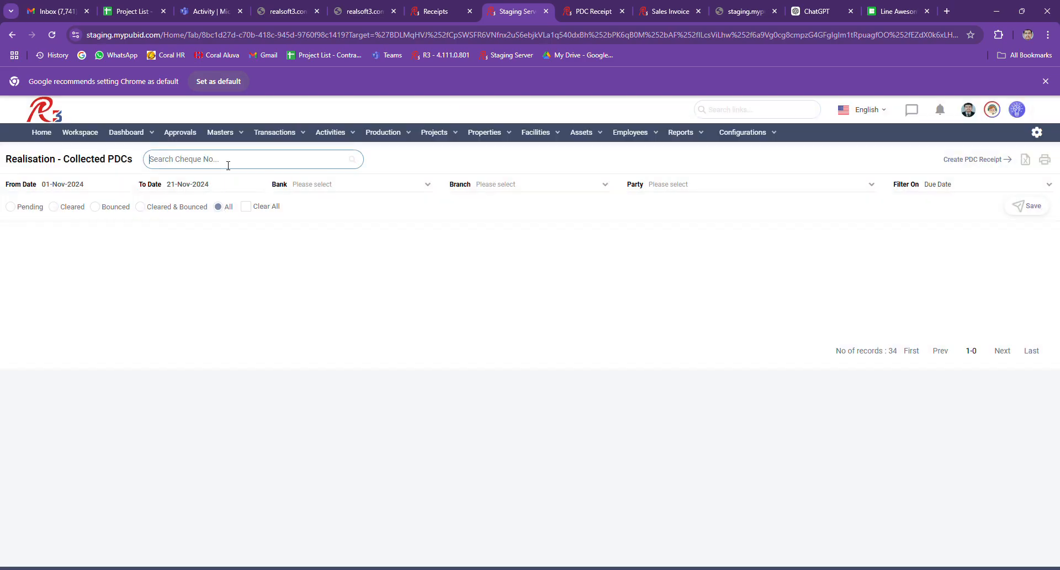
- Set the collected PDCs' To Date to 22-Nov-2024, checking the cheque details on receipt CBS-RV-218 and closing its base journal
{"action": "left_click", "coordinate": [209, 188]}
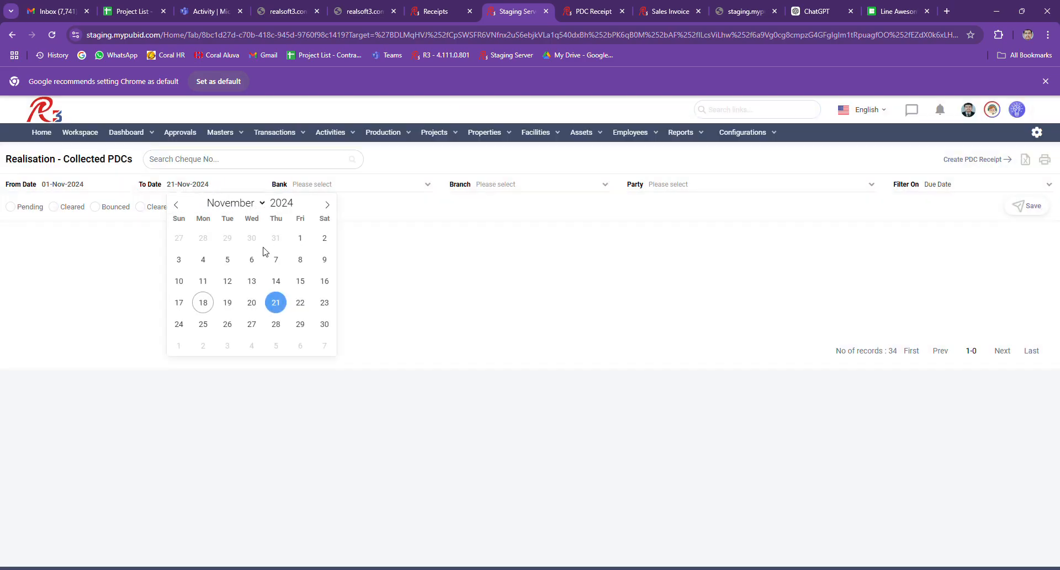
{"action": "left_click", "coordinate": [307, 302]}
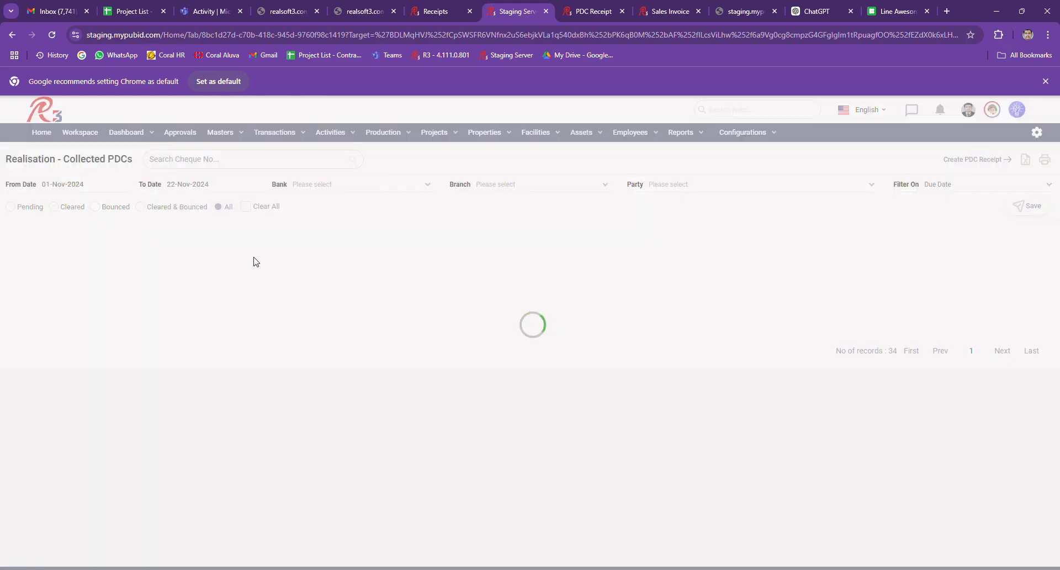
{"action": "left_click", "coordinate": [450, 12]}
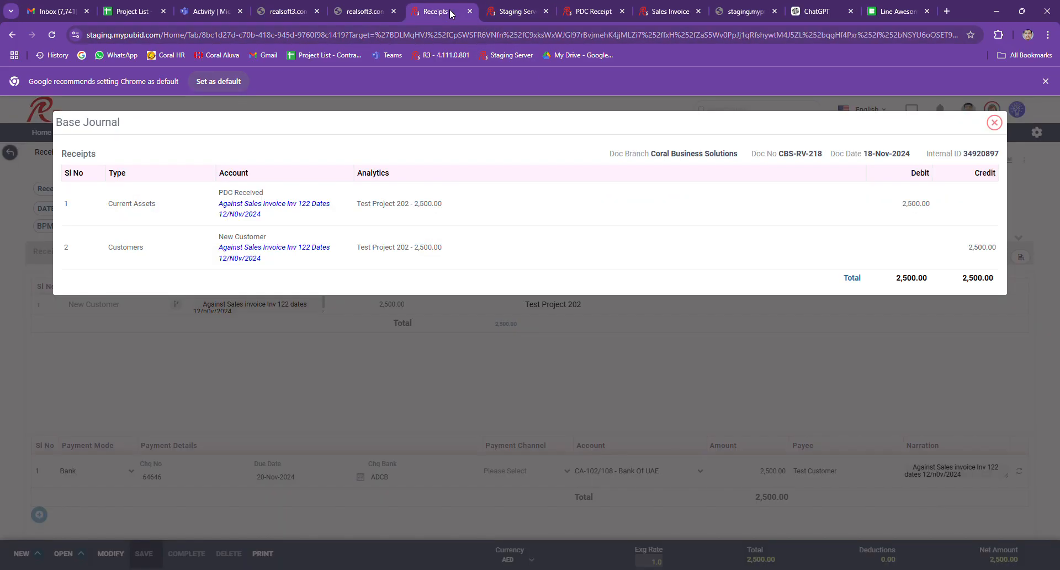
{"action": "left_click", "coordinate": [995, 123]}
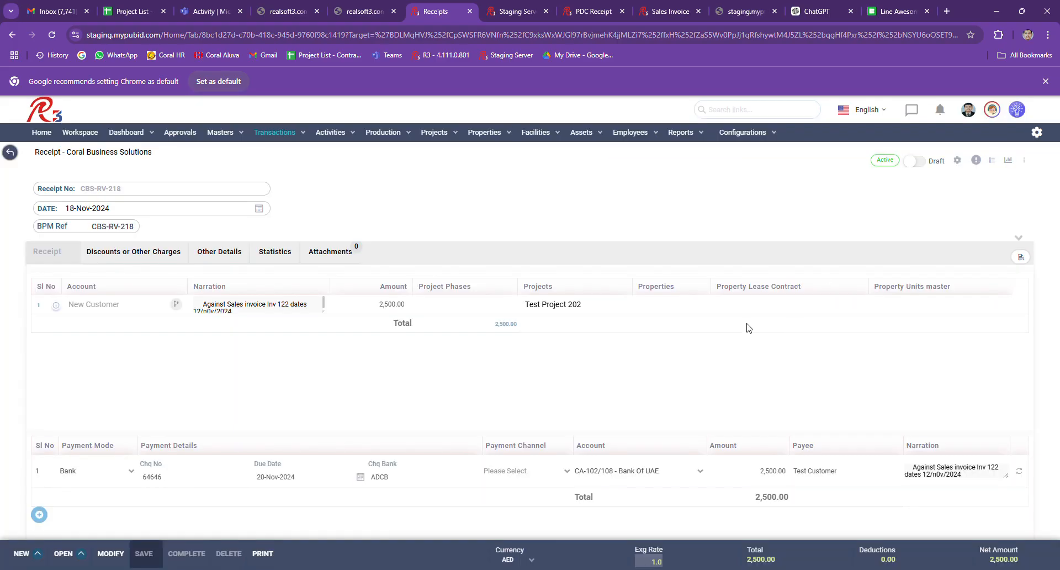
{"action": "left_click", "coordinate": [531, 7]}
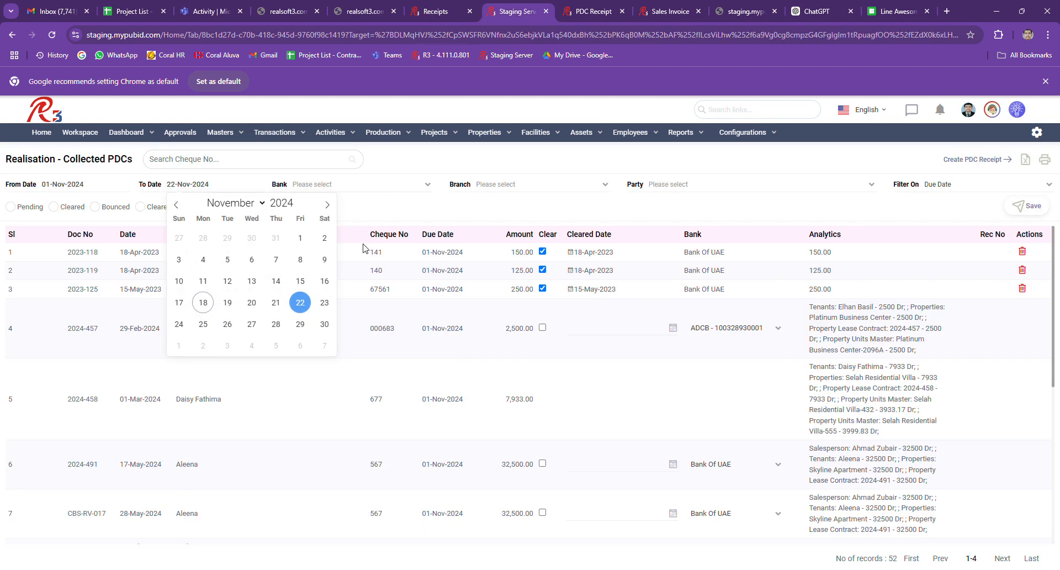
{"action": "left_click", "coordinate": [300, 302]}
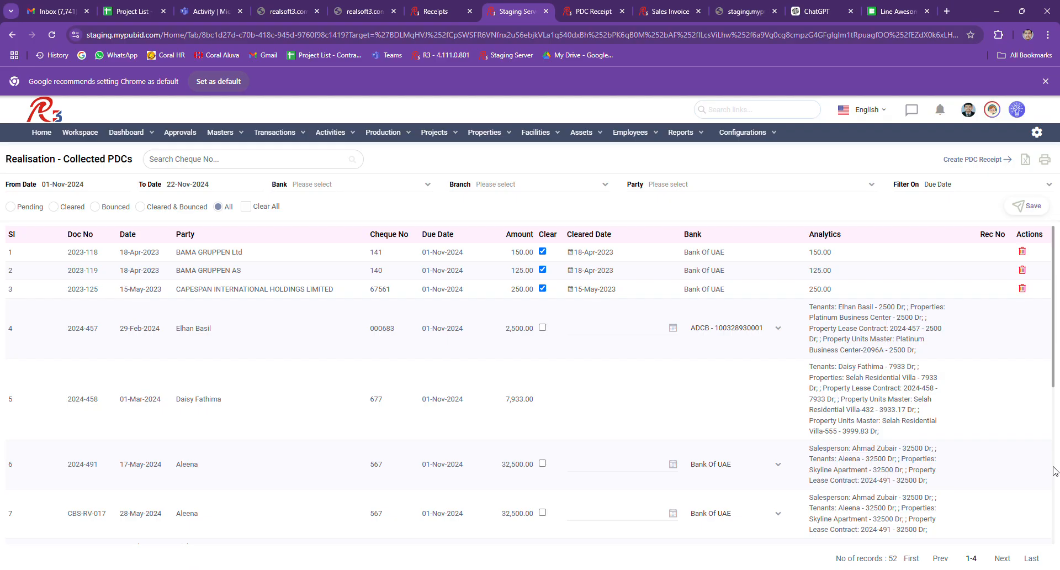
- Look through the list of all collected PDCs up to its last page for receipt CBS-RV-218
{"action": "scroll", "coordinate": [1054, 470], "scroll_direction": "down", "scroll_amount": 5}
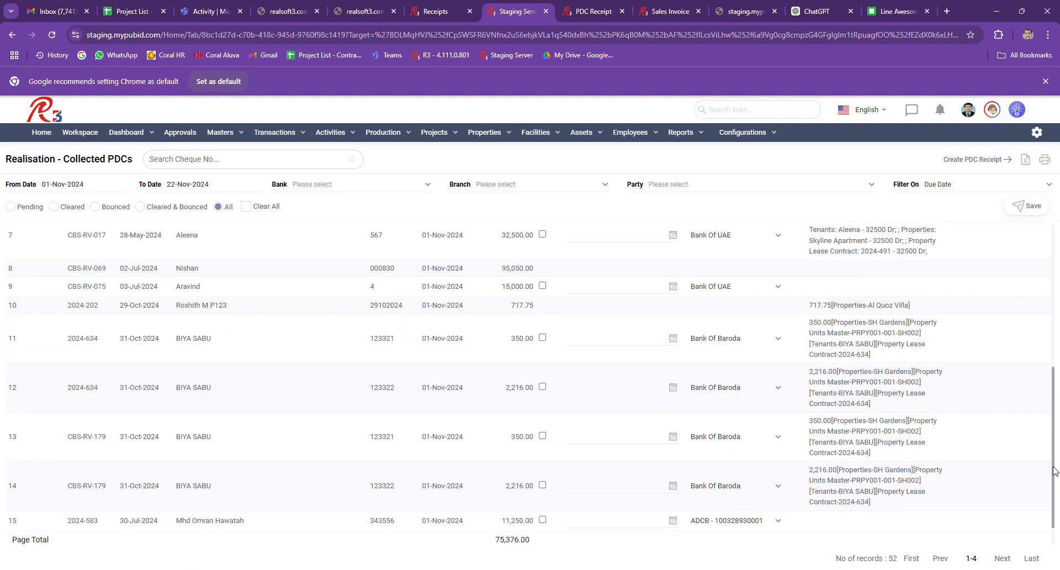
{"action": "left_click_drag", "start_coordinate": [1055, 470], "coordinate": [1056, 316]}
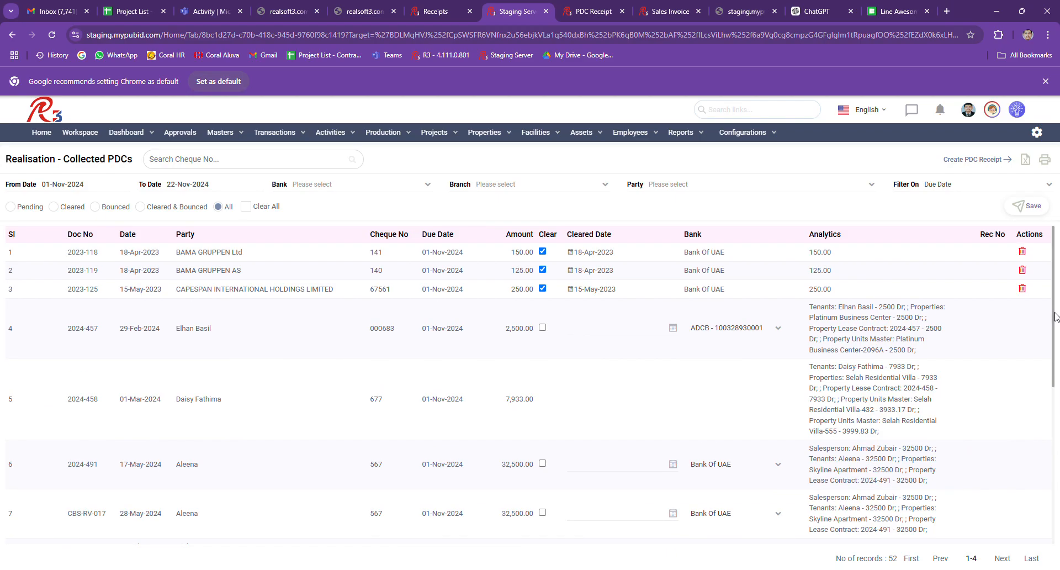
{"action": "left_click_drag", "start_coordinate": [1056, 316], "coordinate": [1043, 488]}
{"action": "scroll", "coordinate": [1038, 511], "scroll_direction": "up", "scroll_amount": 1}
{"action": "scroll", "coordinate": [1037, 510], "scroll_direction": "down", "scroll_amount": 1}
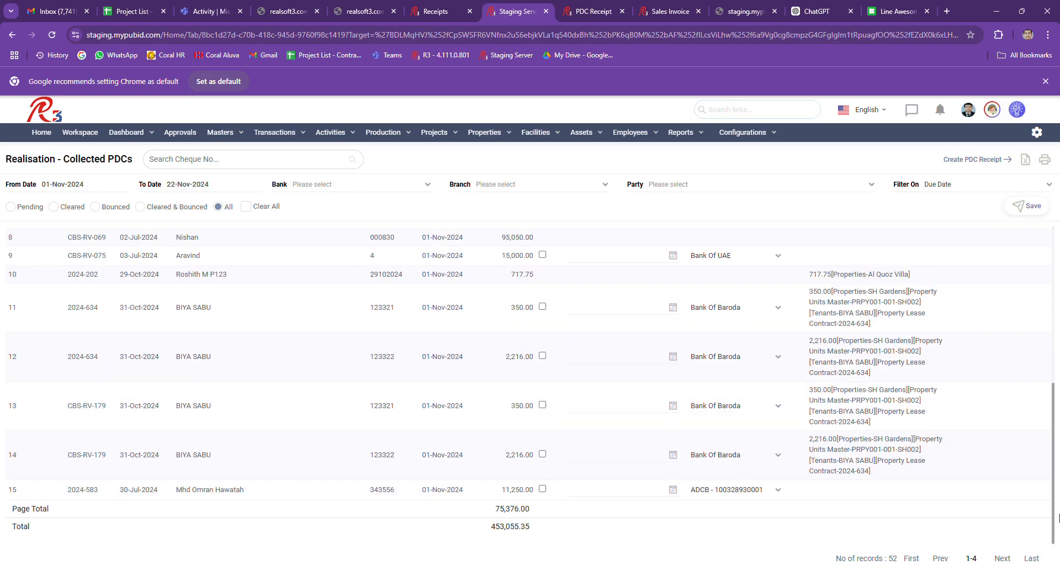
{"action": "left_click", "coordinate": [1001, 558]}
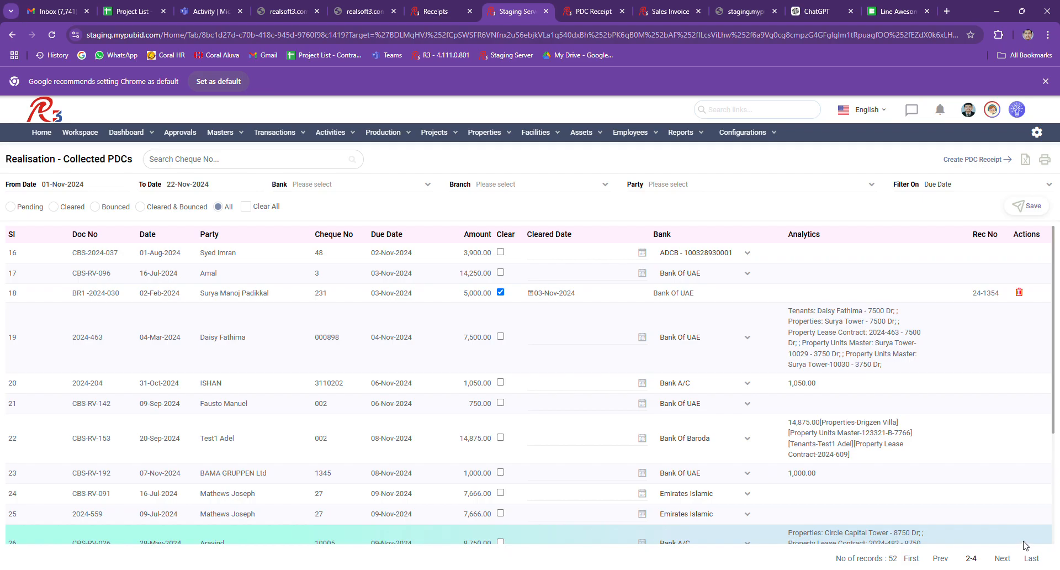
{"action": "left_click", "coordinate": [1032, 559]}
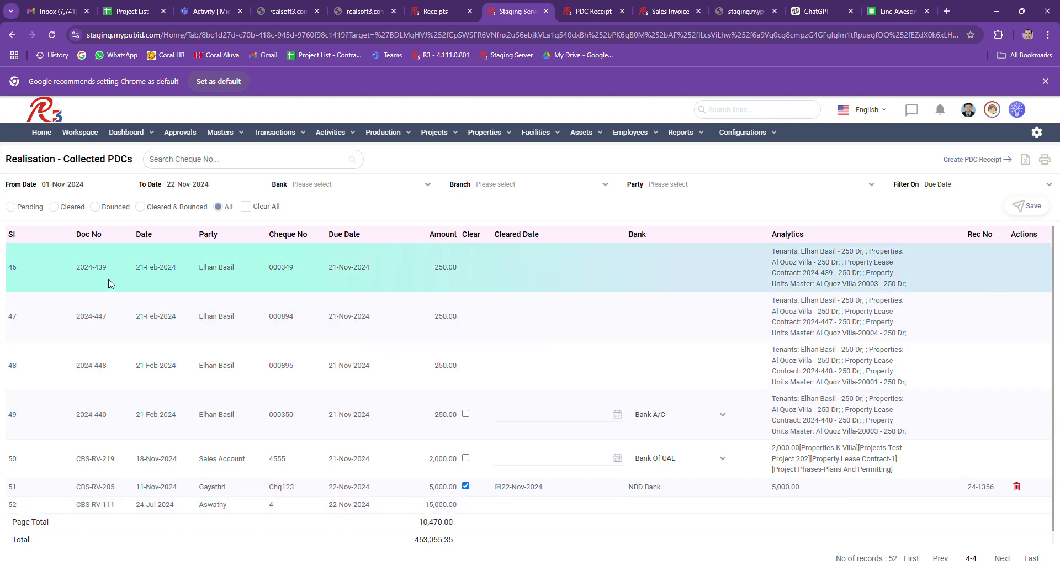
- Show only pending cheques, go to their last page, and mark the New Customer cheque of receipt CBS-RV-218 for clearing
{"action": "left_click", "coordinate": [13, 207]}
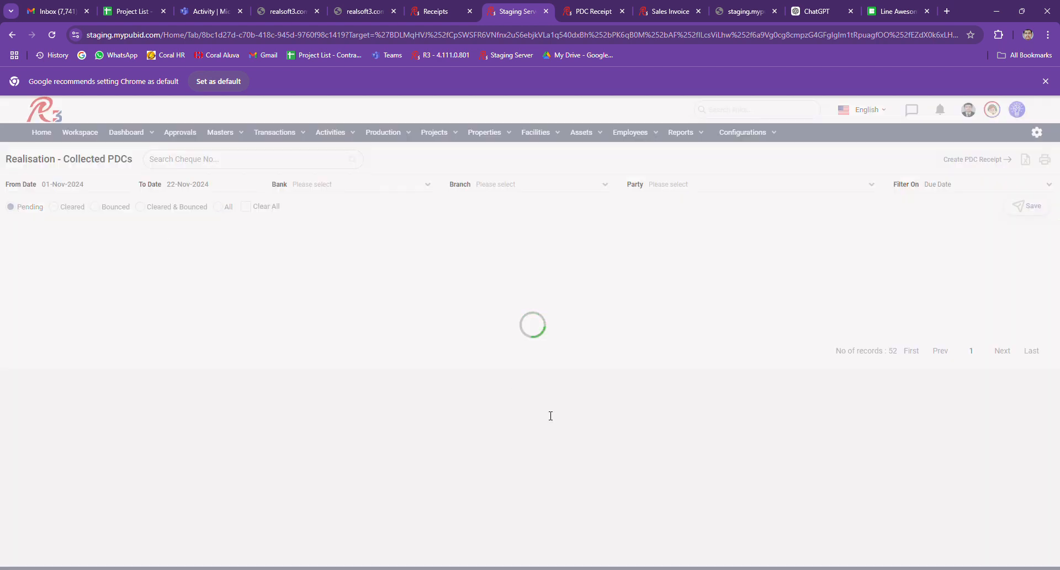
{"action": "left_click", "coordinate": [1024, 562]}
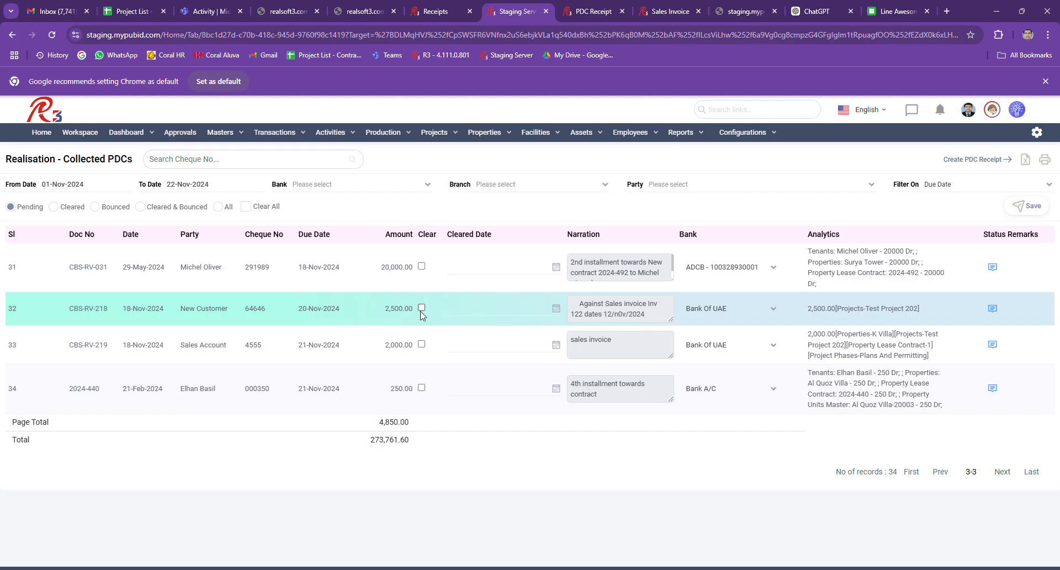
{"action": "double_click", "coordinate": [190, 309]}
{"action": "left_click", "coordinate": [659, 316]}
{"action": "left_click", "coordinate": [422, 308]}
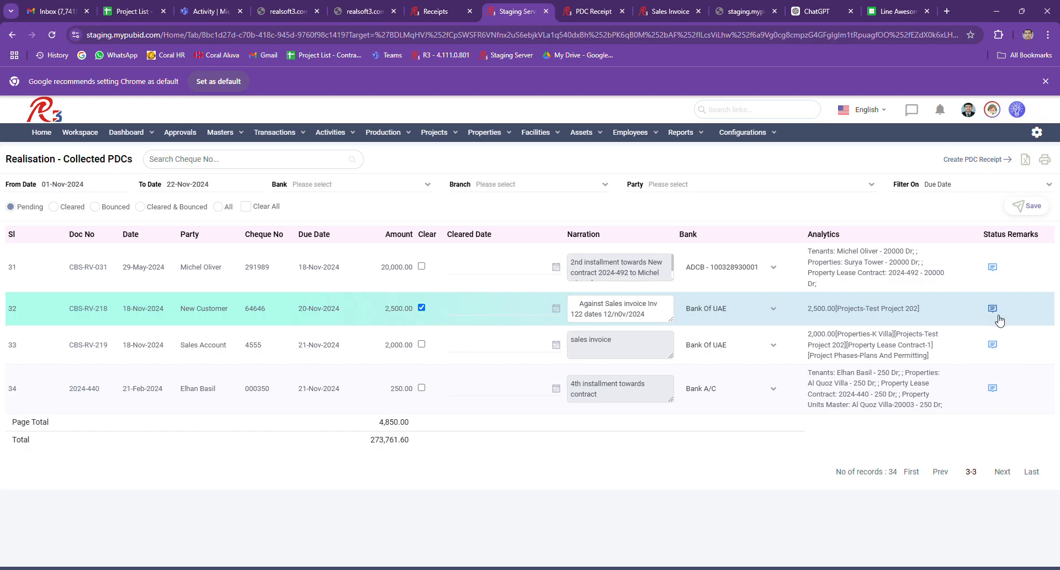
- View the New Customer cheque's status remarks, close them without an entry, and save the realisation
{"action": "left_click", "coordinate": [995, 312]}
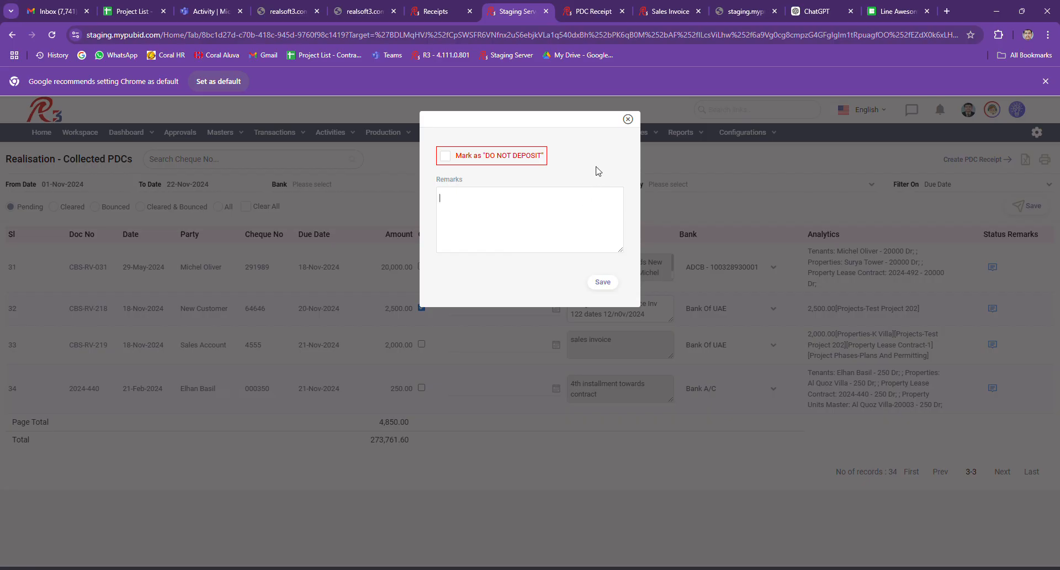
{"action": "left_click", "coordinate": [628, 120]}
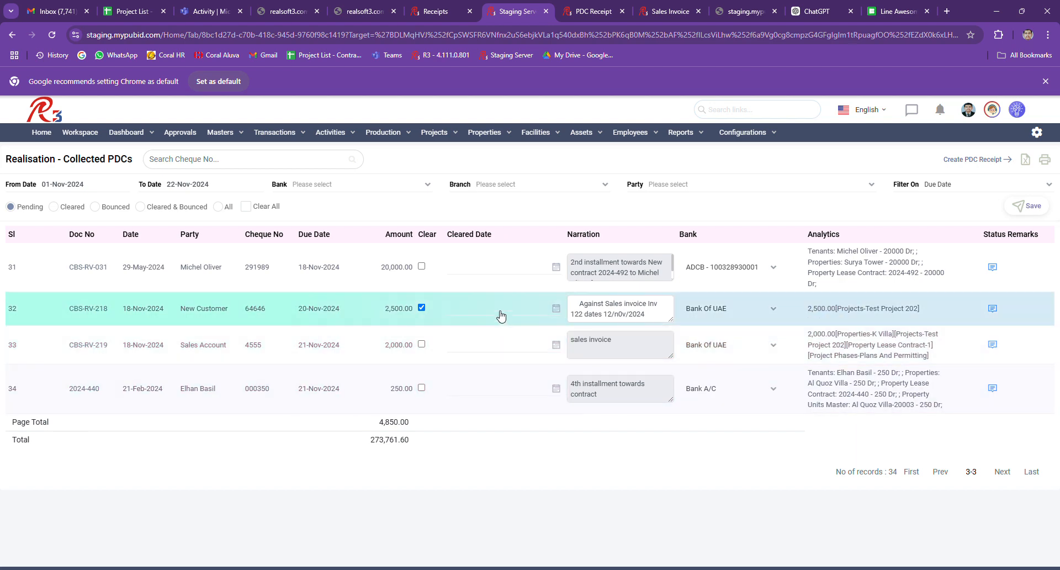
{"action": "left_click", "coordinate": [1028, 210]}
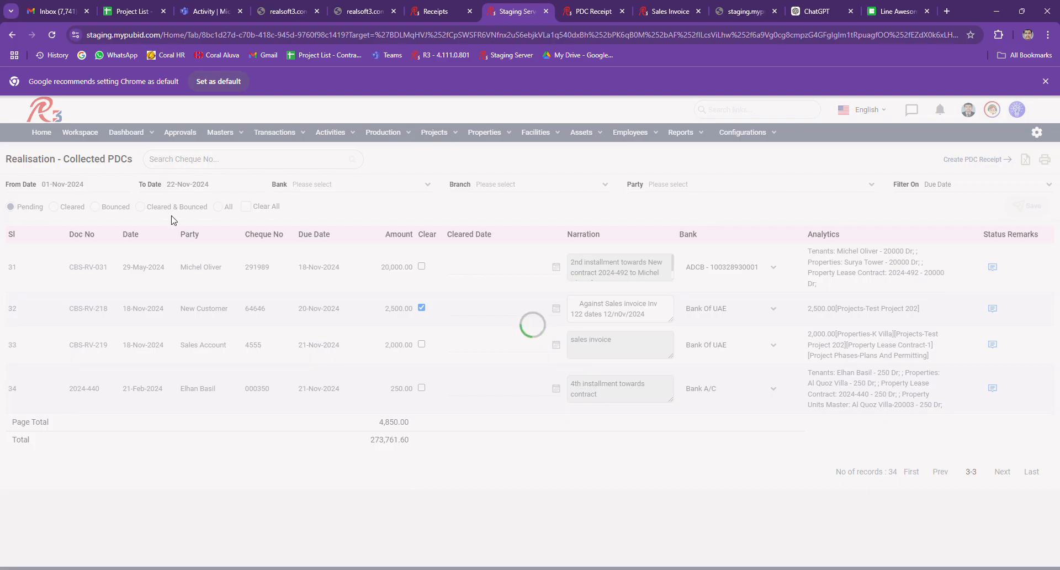
- Reload the collected PDCs and set both From Date and To Date to 20-Nov-2024
{"action": "left_click", "coordinate": [53, 35]}
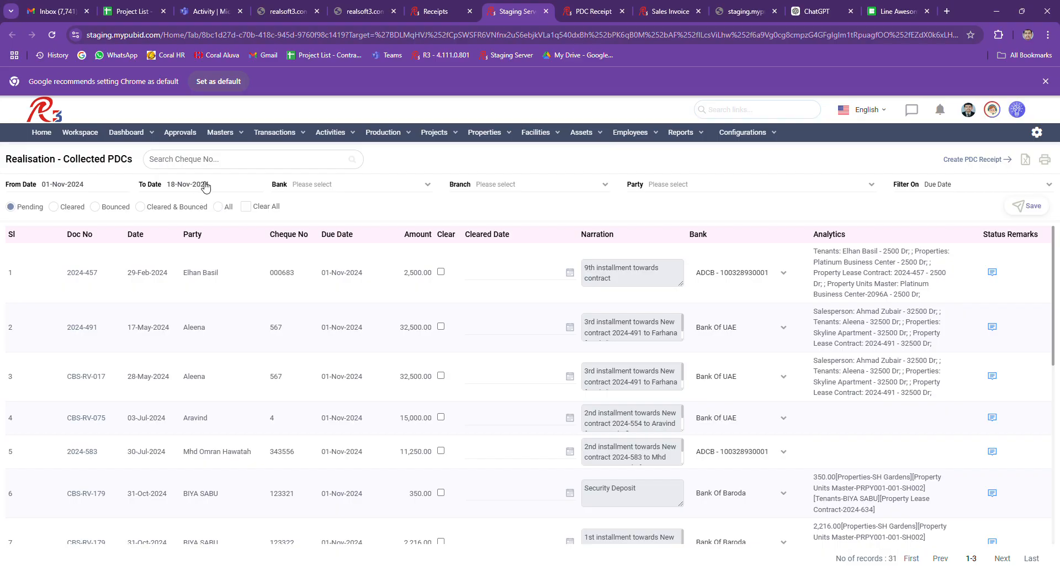
{"action": "left_click", "coordinate": [205, 186]}
{"action": "left_click", "coordinate": [100, 191]}
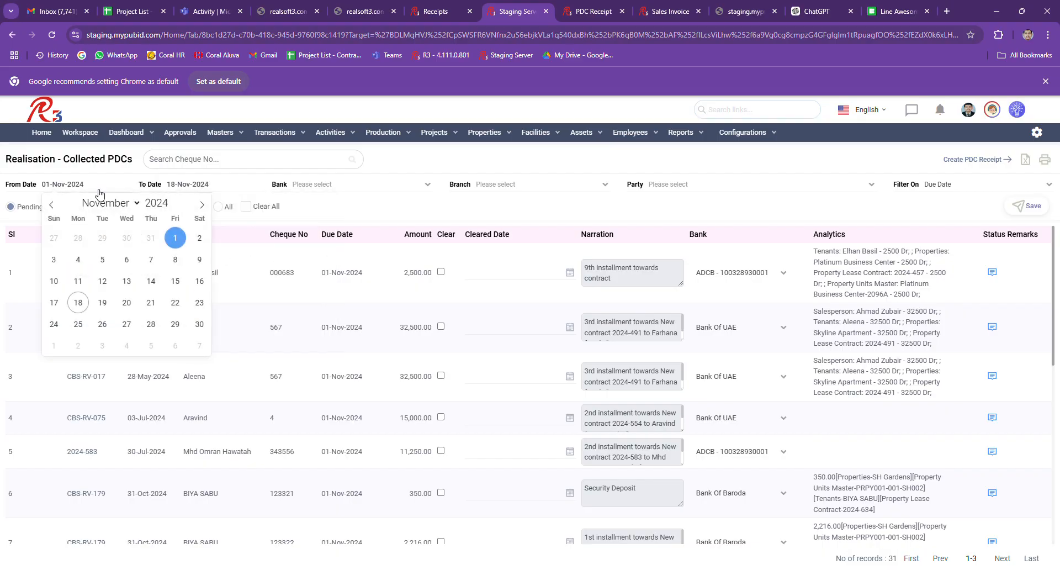
{"action": "left_click", "coordinate": [127, 302]}
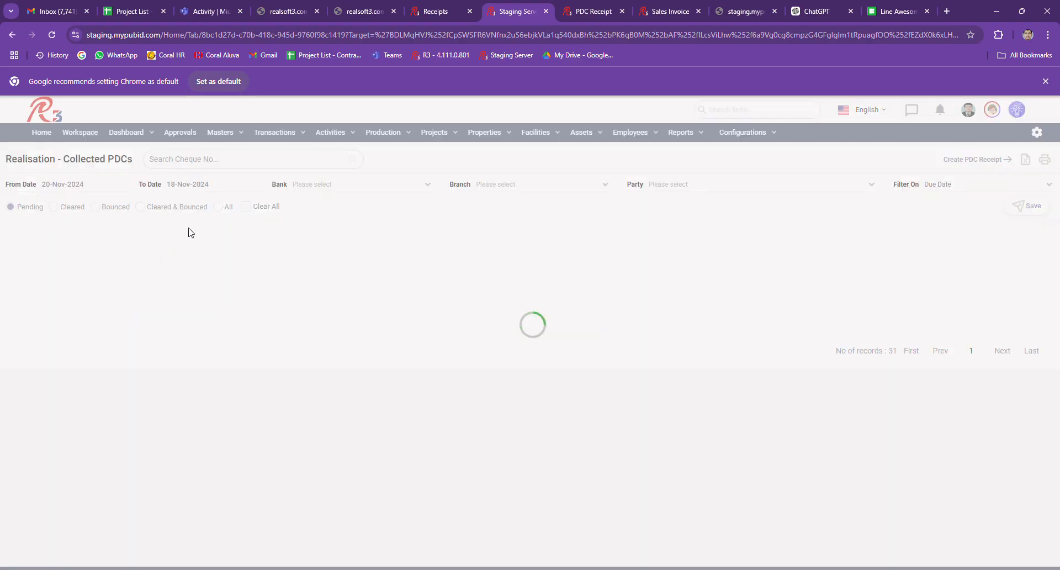
{"action": "left_click", "coordinate": [209, 186]}
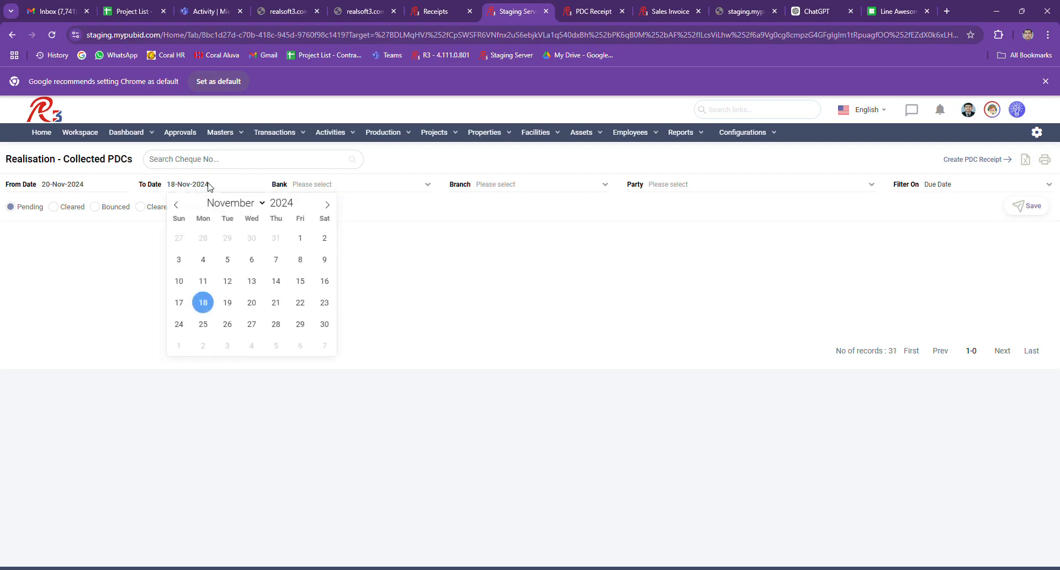
{"action": "left_click", "coordinate": [251, 304]}
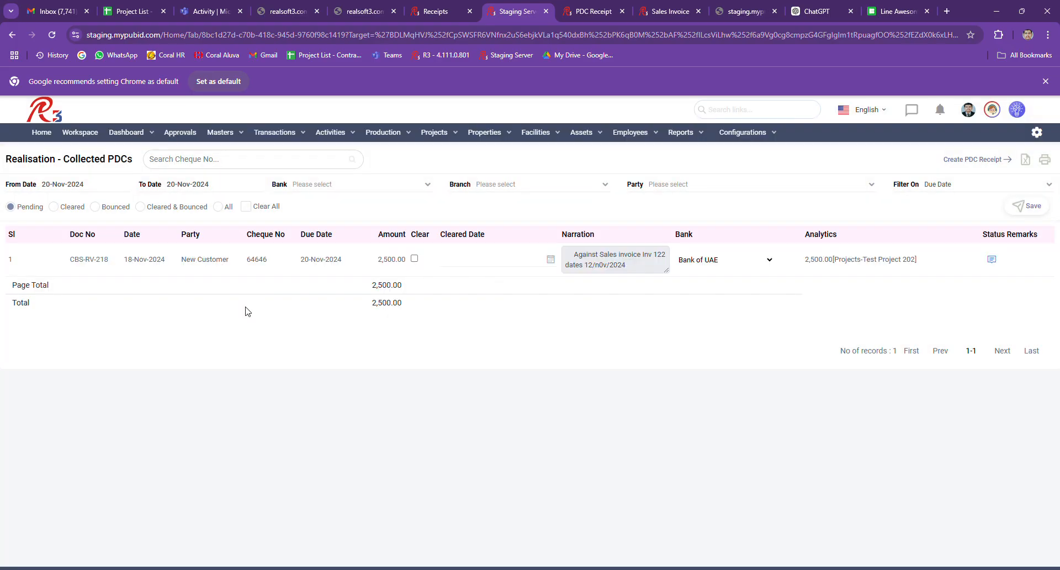
- Mark the New Customer cheque of receipt CBS-RV-218 as cleared, save the realisation, and list the cleared cheques
{"action": "left_click", "coordinate": [415, 259]}
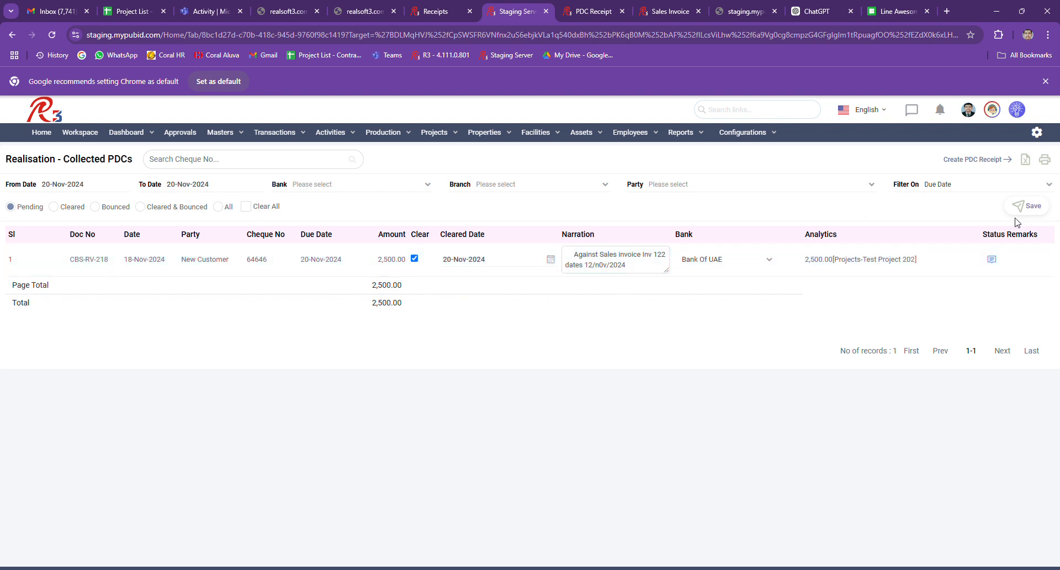
{"action": "left_click", "coordinate": [1032, 207]}
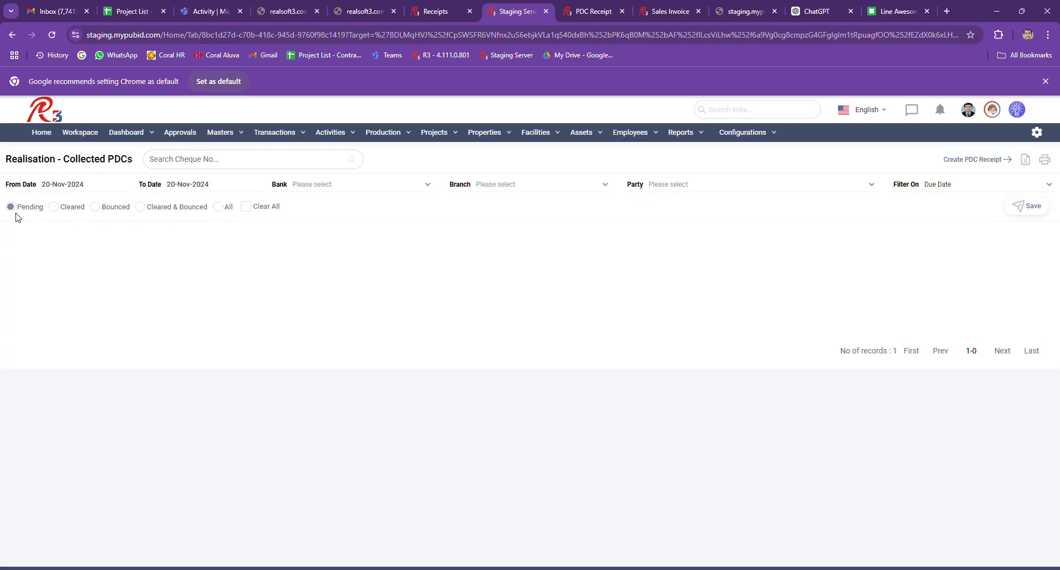
{"action": "left_click", "coordinate": [70, 211]}
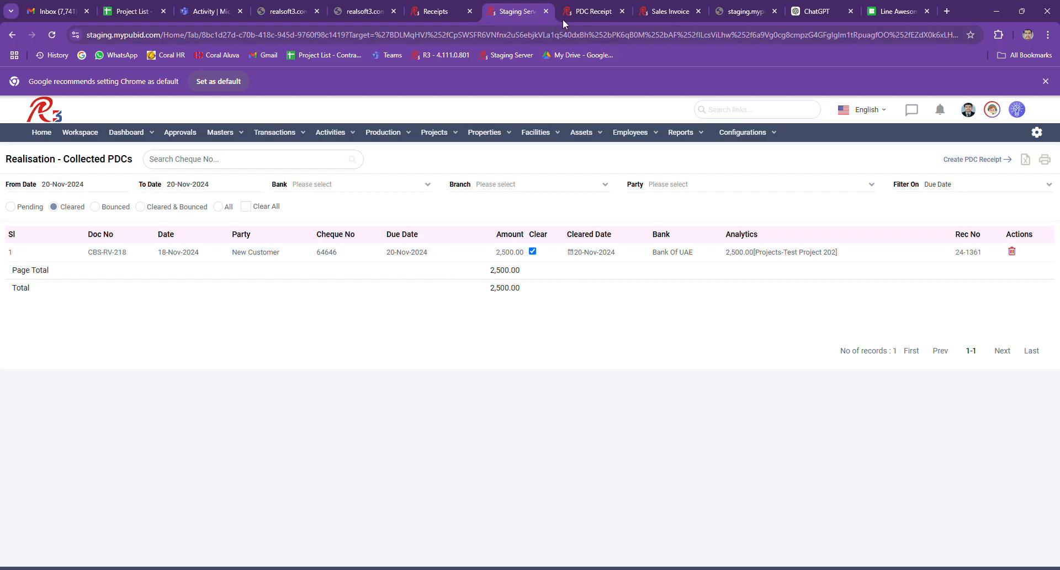
- From the sales invoice page, search the links for "gener" and open the General Ledger report separately
{"action": "left_click", "coordinate": [682, 10]}
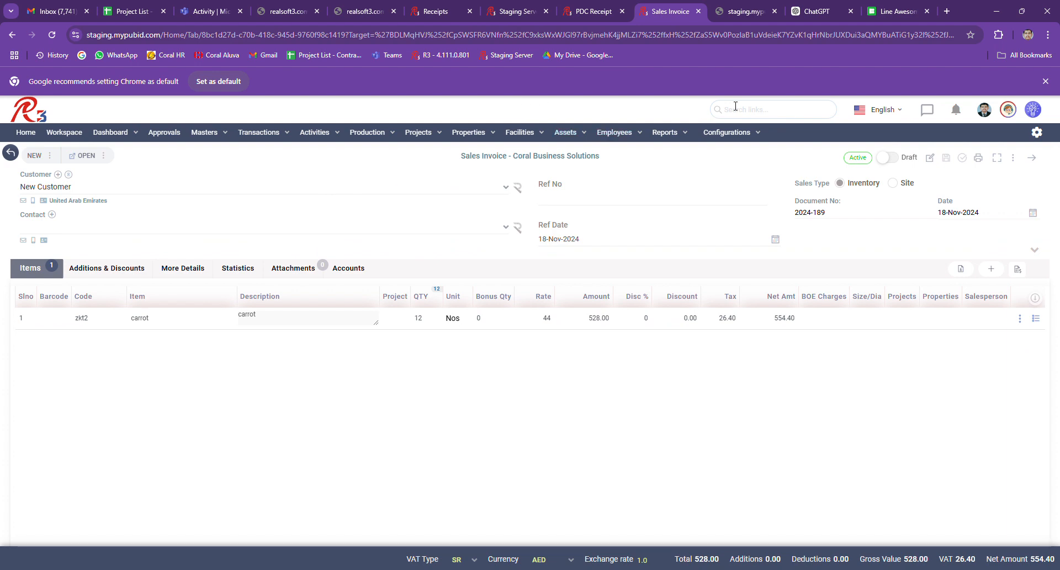
{"action": "type", "text": "gereal"}
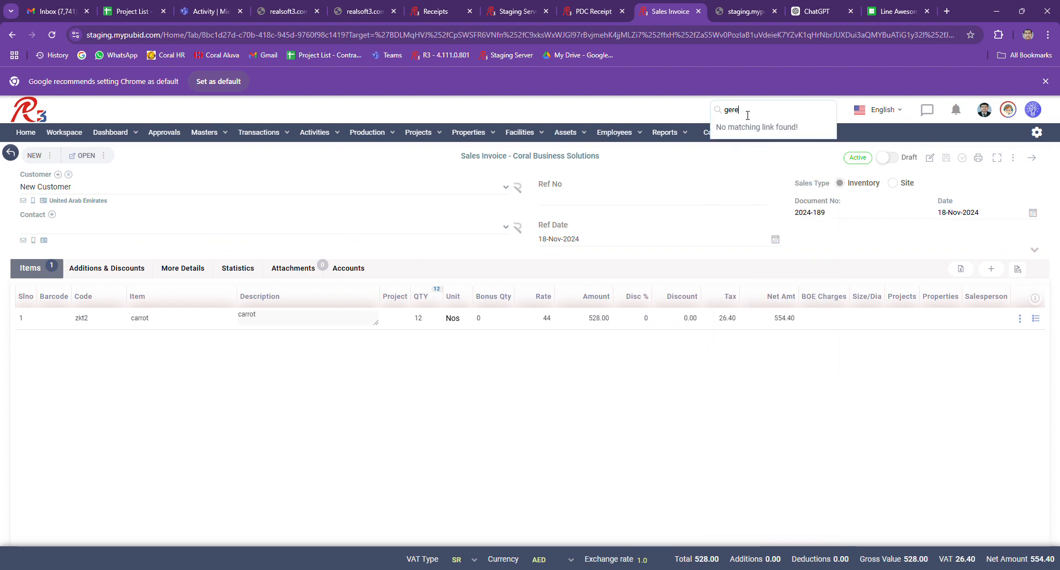
{"action": "key", "text": "BackSpace"}
{"action": "key", "text": "BackSpace"}
{"action": "key", "text": "BackSpace"}
{"action": "key", "text": "BackSpace"}
{"action": "key", "text": "BackSpace"}
{"action": "type", "text": "gener"}
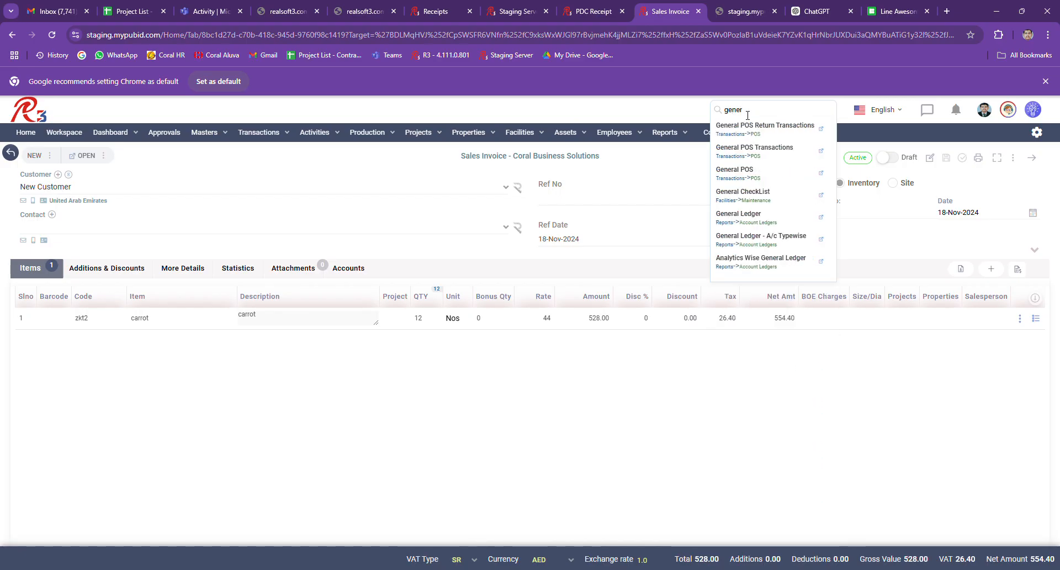
{"action": "left_click", "coordinate": [822, 223]}
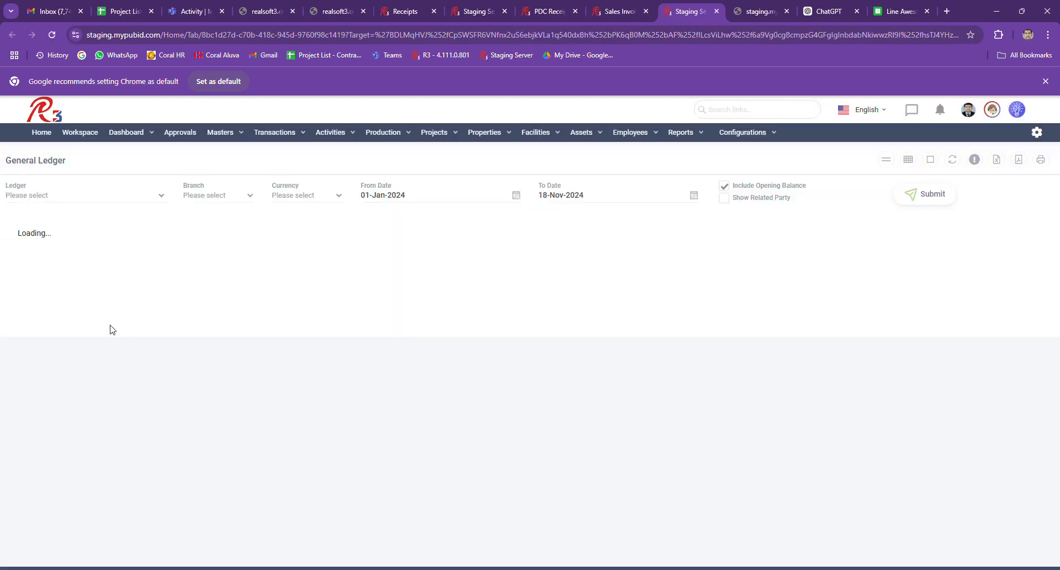
- Generate the general ledger for account CA-103-101/326 - New Customer
{"action": "left_click", "coordinate": [140, 198]}
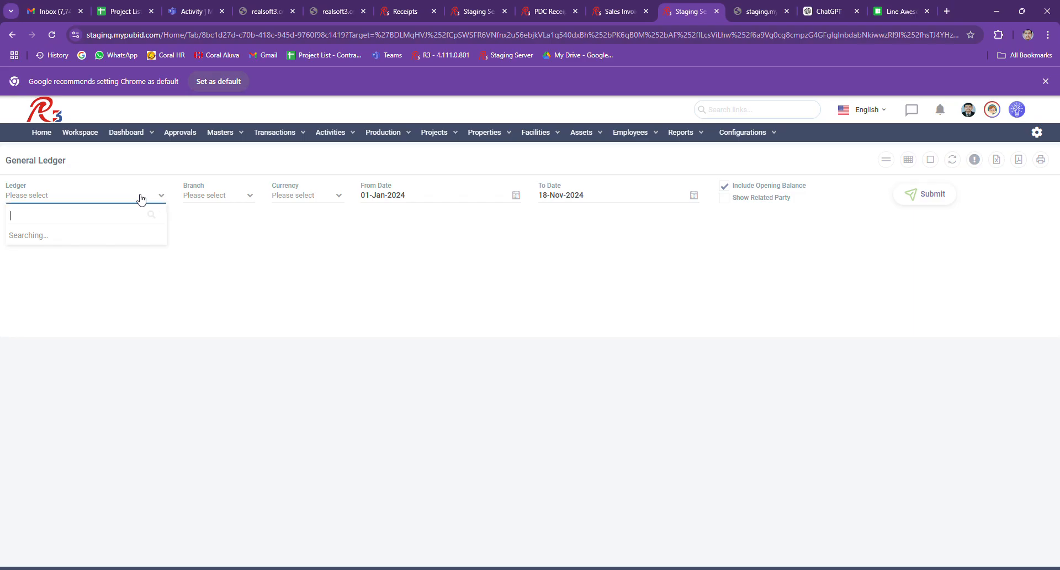
{"action": "type", "text": "b"}
{"action": "key", "text": "BackSpace"}
{"action": "type", "text": "ne"}
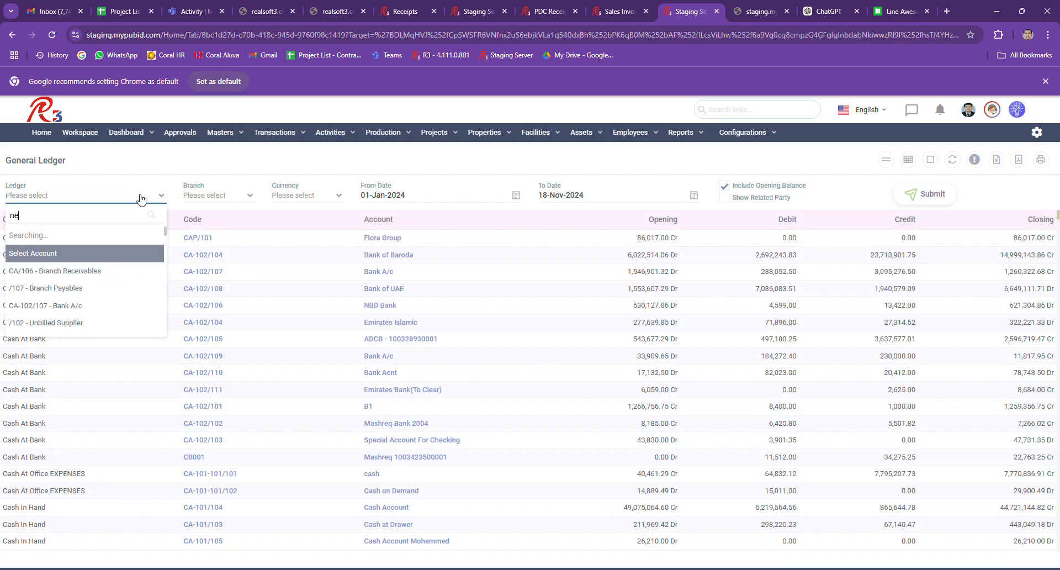
{"action": "type", "text": "w cus"}
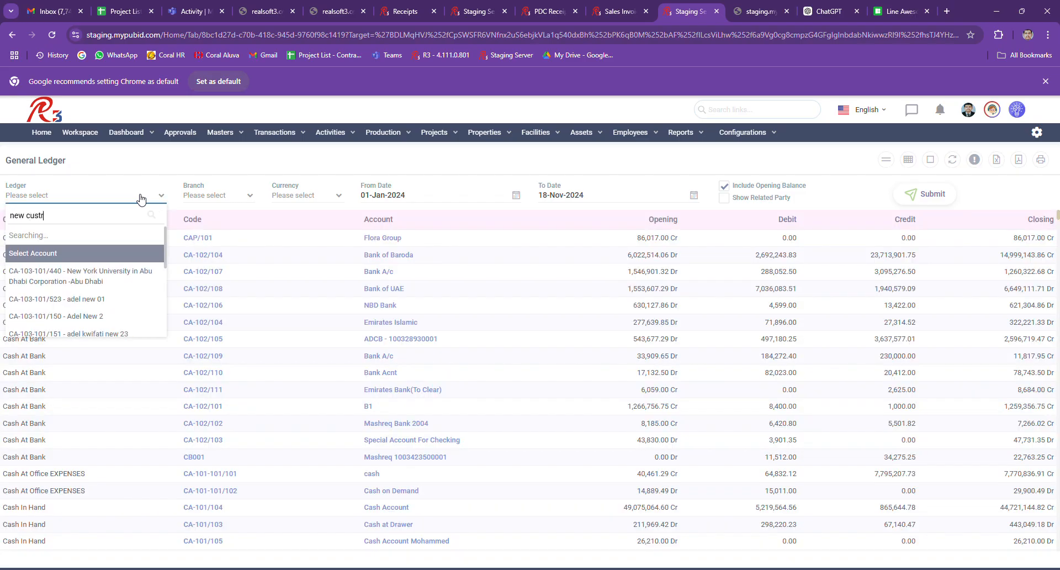
{"action": "type", "text": "tom"}
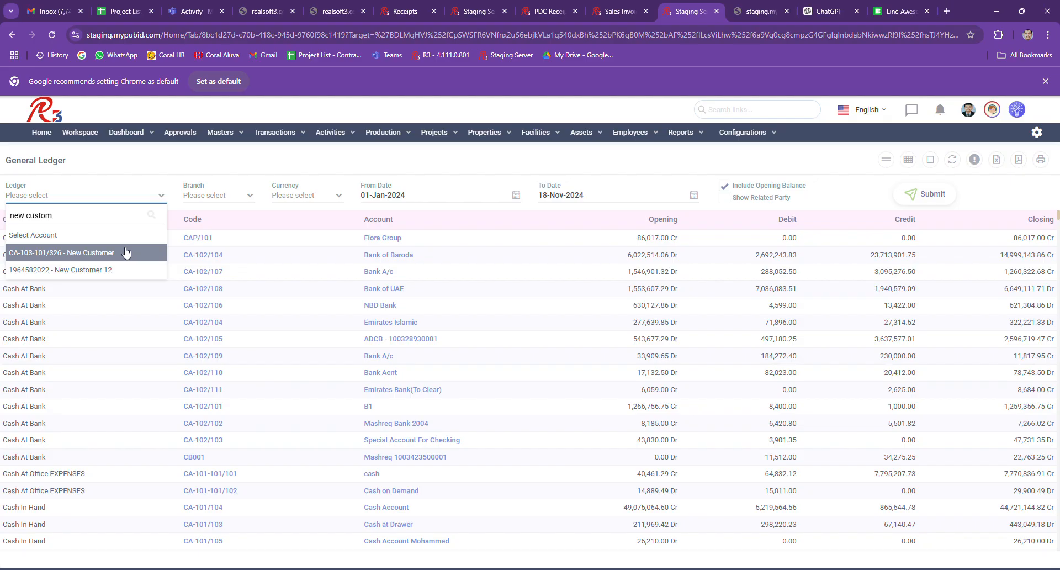
{"action": "left_click", "coordinate": [125, 253]}
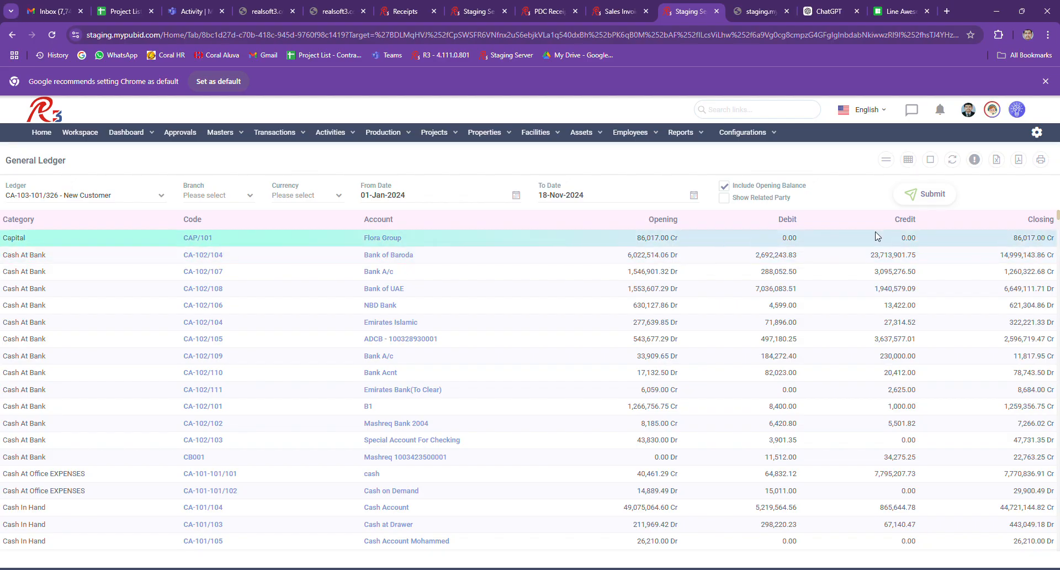
{"action": "left_click", "coordinate": [934, 199]}
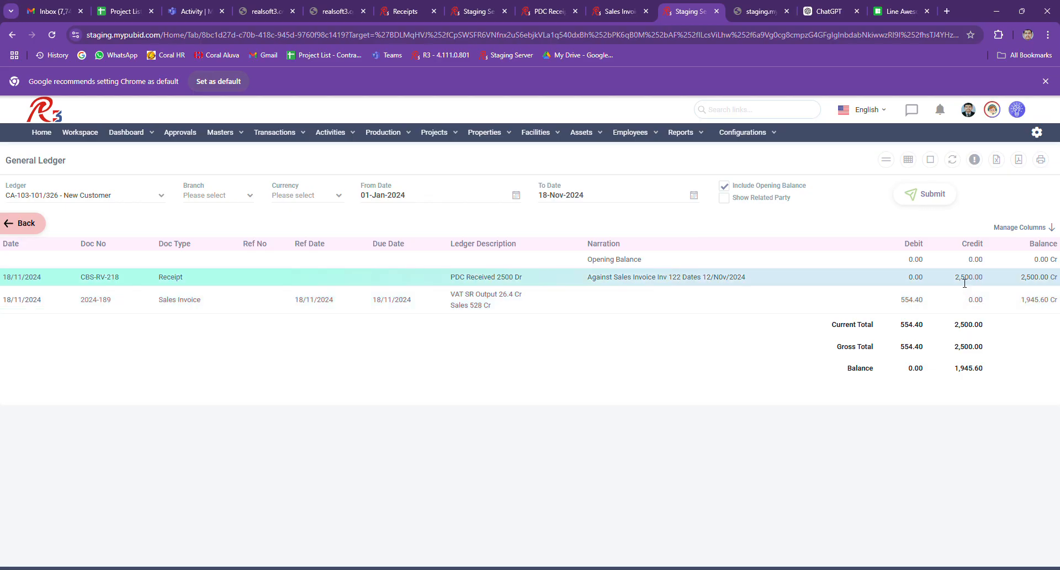
- Examine the New Customer ledger's receipt and sales invoice entries, comparing their amounts, narration and ledger descriptions
{"action": "left_click_drag", "start_coordinate": [965, 282], "coordinate": [893, 302]}
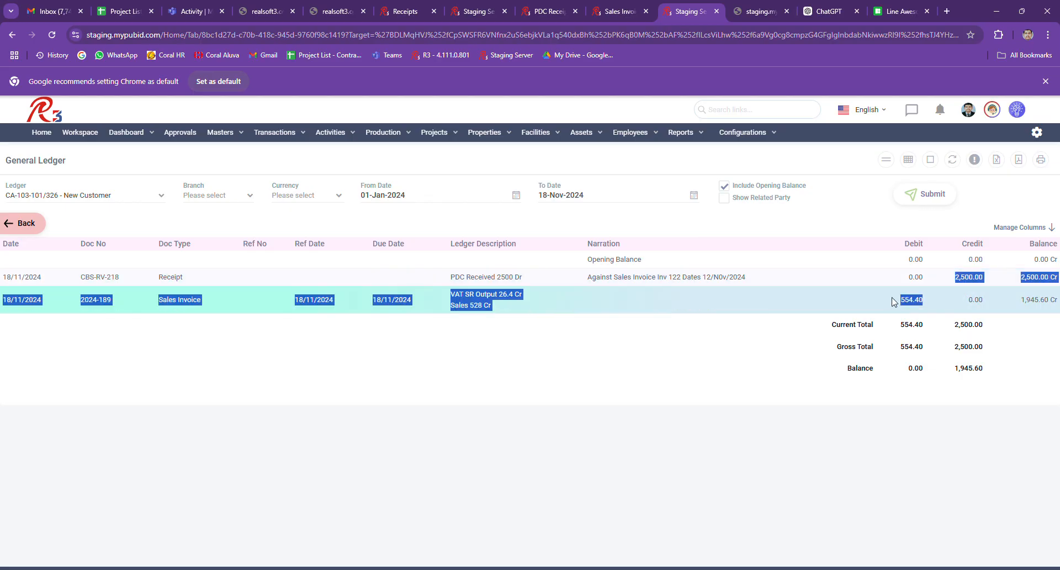
{"action": "left_click", "coordinate": [894, 301]}
{"action": "double_click", "coordinate": [896, 303]}
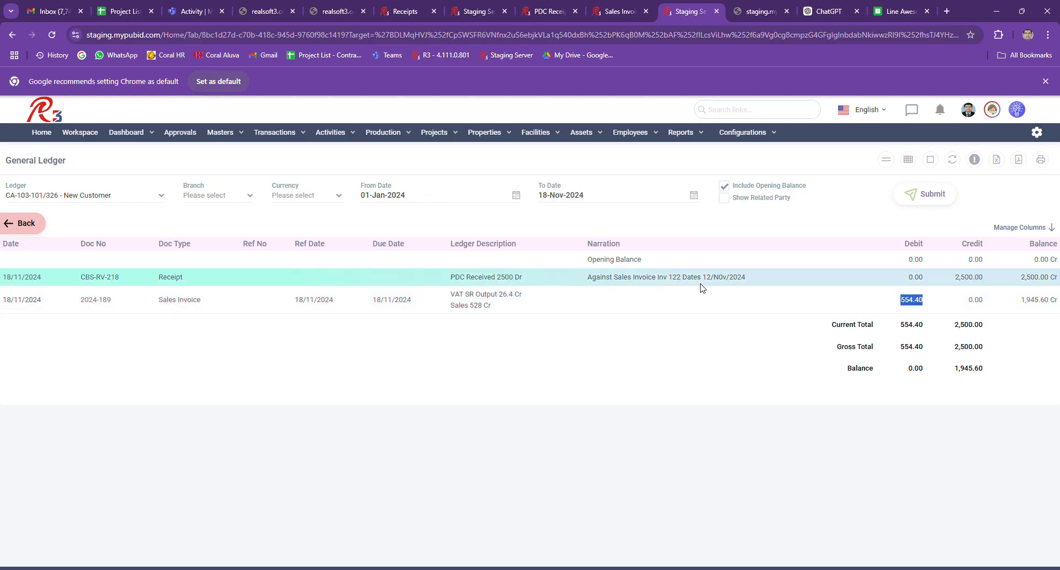
{"action": "double_click", "coordinate": [669, 286]}
{"action": "double_click", "coordinate": [463, 283]}
{"action": "double_click", "coordinate": [504, 280]}
{"action": "double_click", "coordinate": [485, 295]}
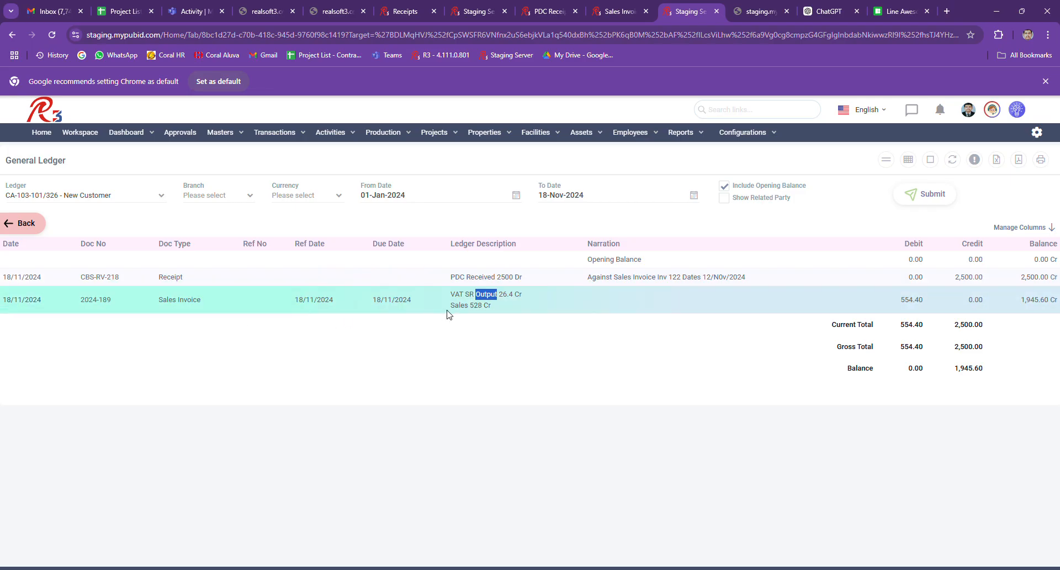
{"action": "double_click", "coordinate": [458, 277]}
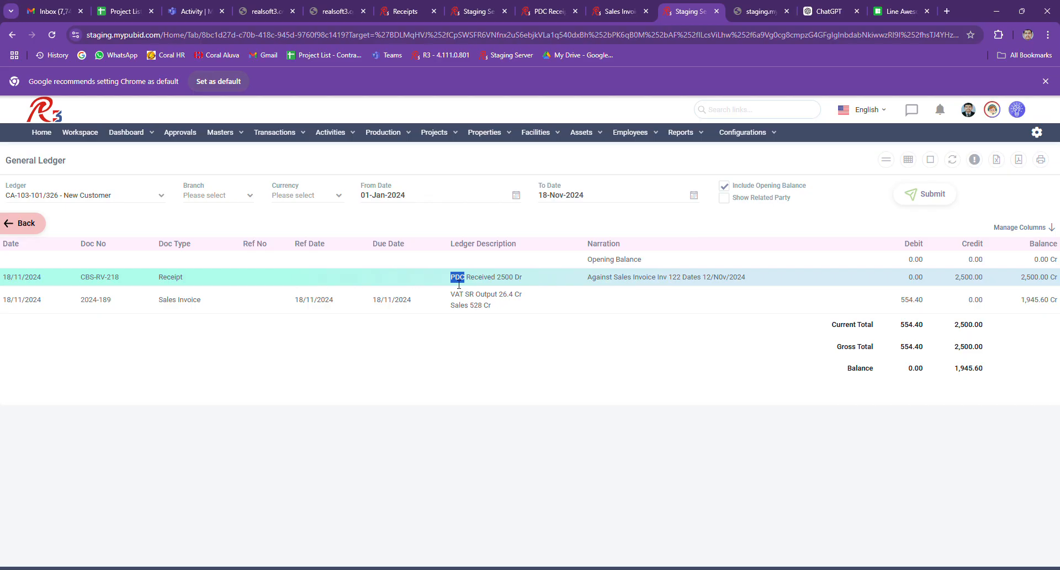
- Generate the general ledger for account CA/109 - PDC Received, keeping the existing To Date
{"action": "left_click", "coordinate": [139, 200]}
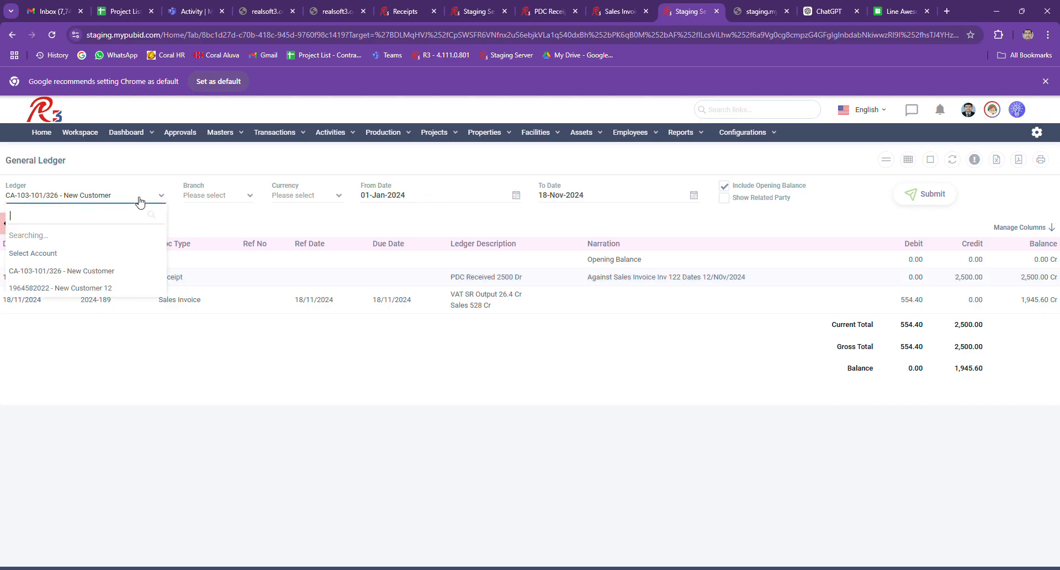
{"action": "type", "text": "pdc rec"}
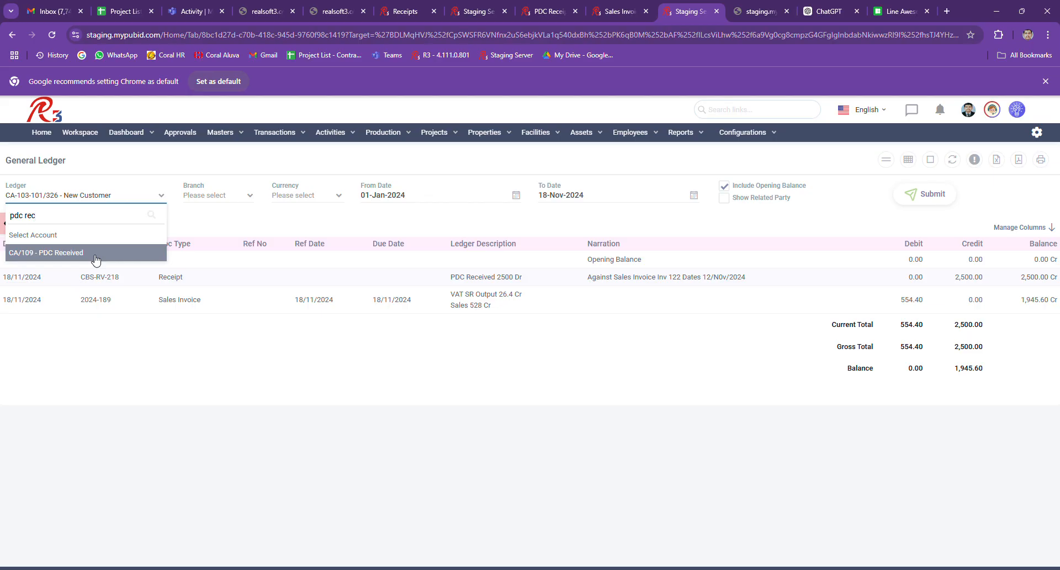
{"action": "left_click", "coordinate": [95, 254]}
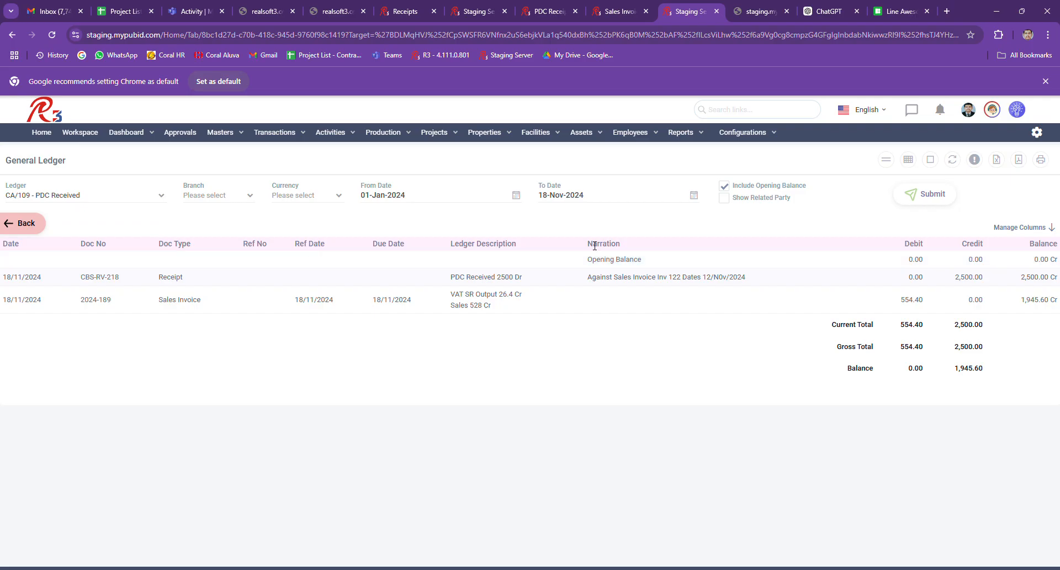
{"action": "left_click", "coordinate": [919, 206]}
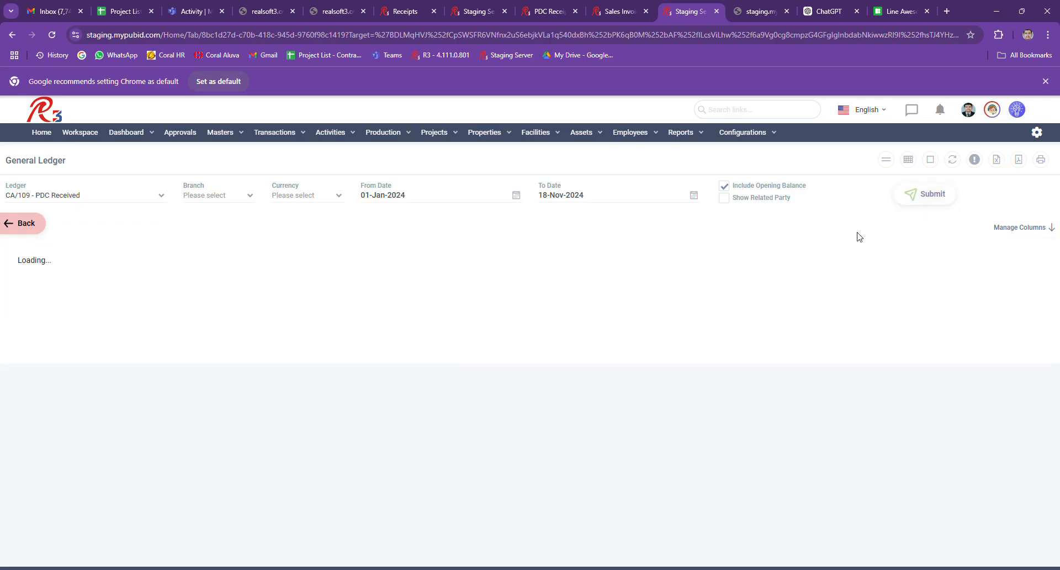
{"action": "left_click", "coordinate": [581, 200]}
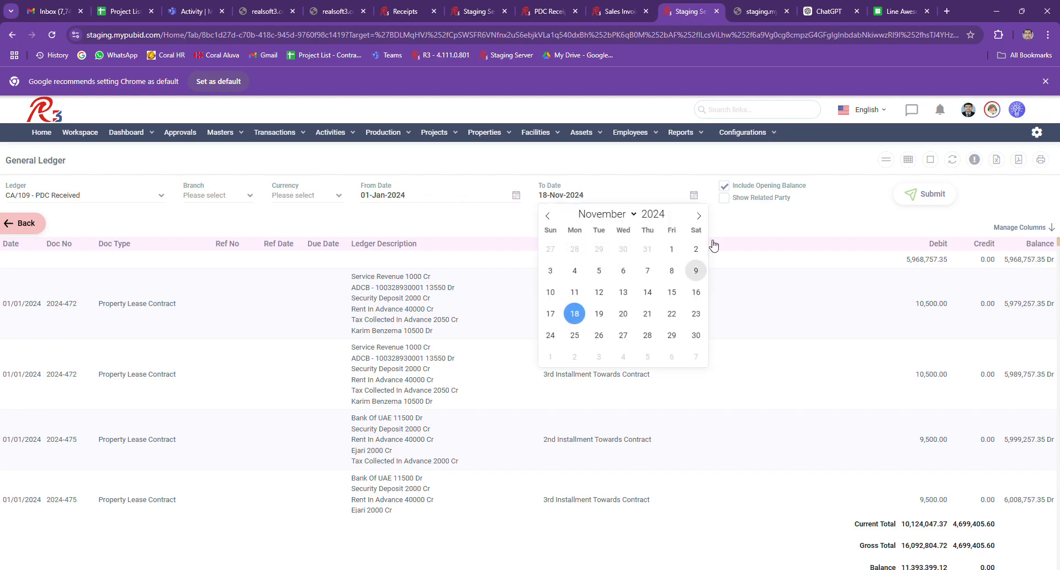
{"action": "left_click", "coordinate": [775, 242]}
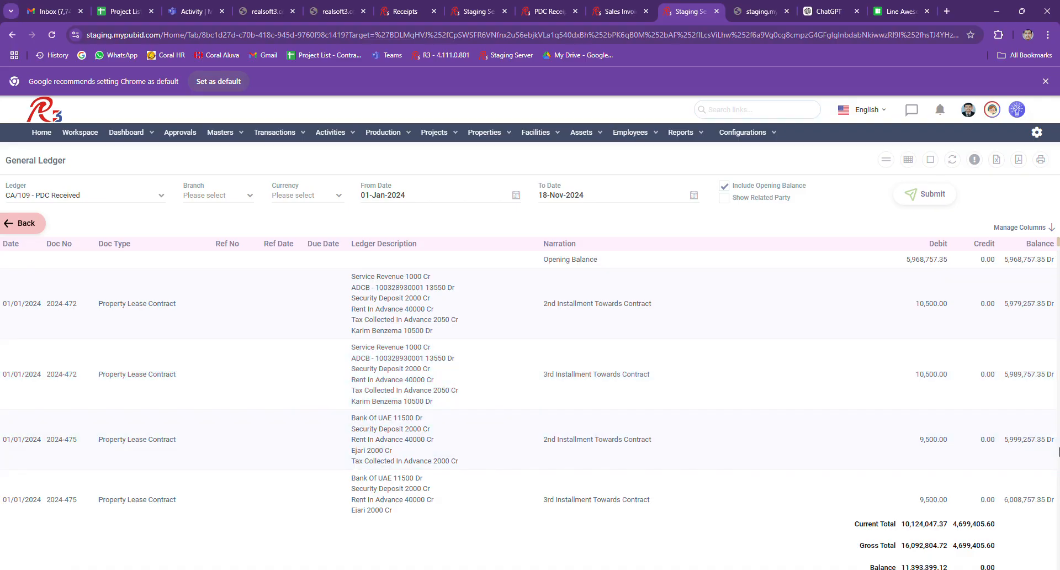
- Go to the end of the PDC Received ledger and check the entries of receipts CBS-RV-218 and CBS-RV-219
{"action": "scroll", "coordinate": [1059, 452], "scroll_direction": "down", "scroll_amount": 10}
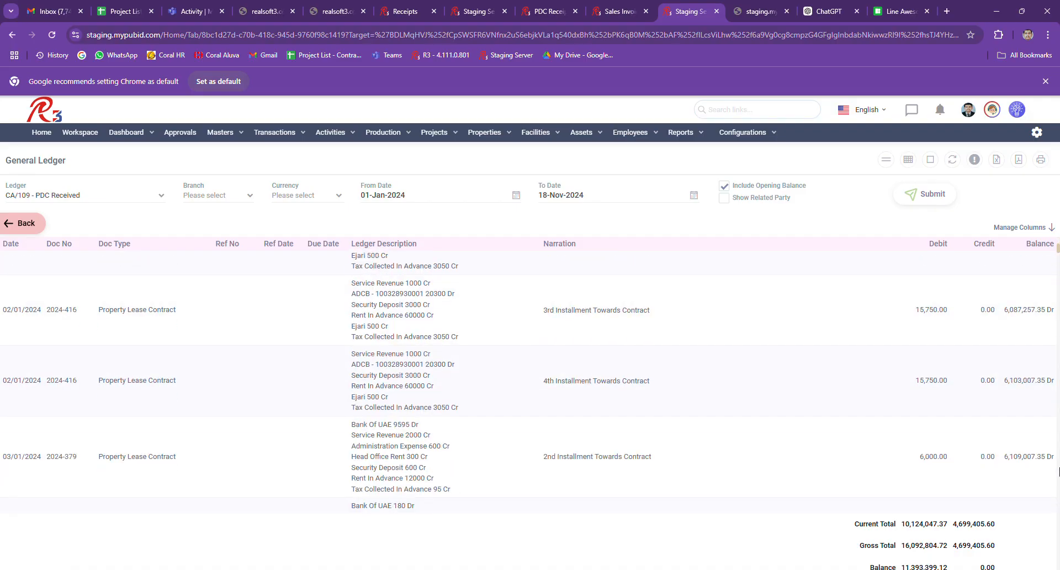
{"action": "scroll", "coordinate": [1059, 472], "scroll_direction": "down", "scroll_amount": 15}
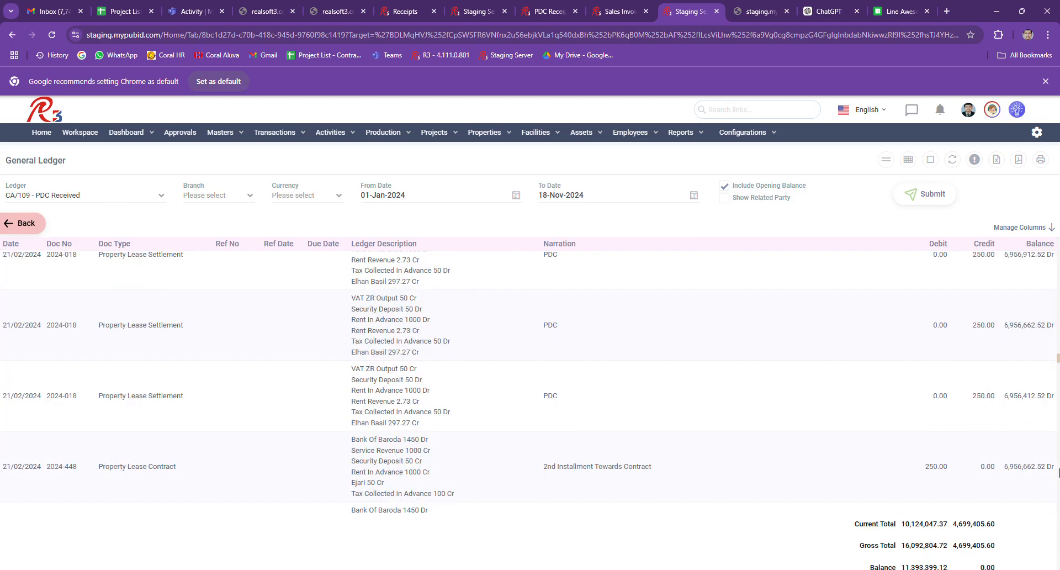
{"action": "scroll", "coordinate": [1059, 472], "scroll_direction": "down", "scroll_amount": 15}
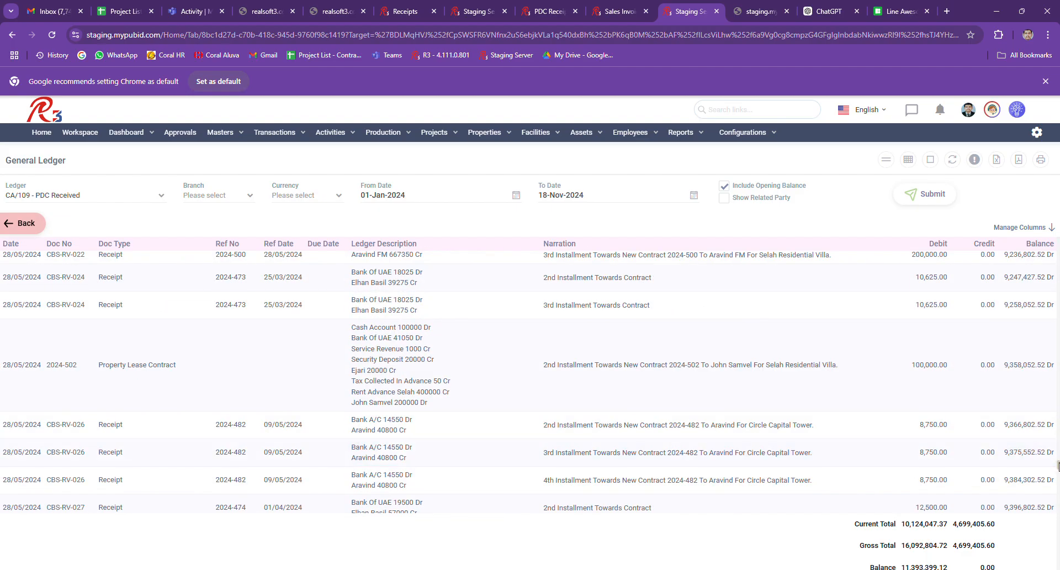
{"action": "scroll", "coordinate": [1059, 467], "scroll_direction": "down", "scroll_amount": 10}
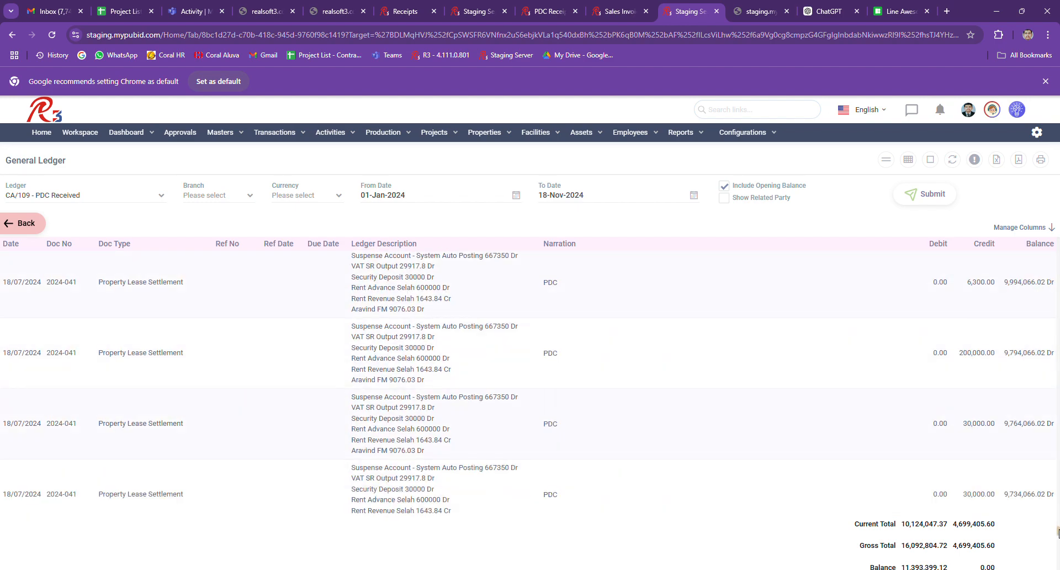
{"action": "scroll", "coordinate": [1058, 531], "scroll_direction": "down", "scroll_amount": 20}
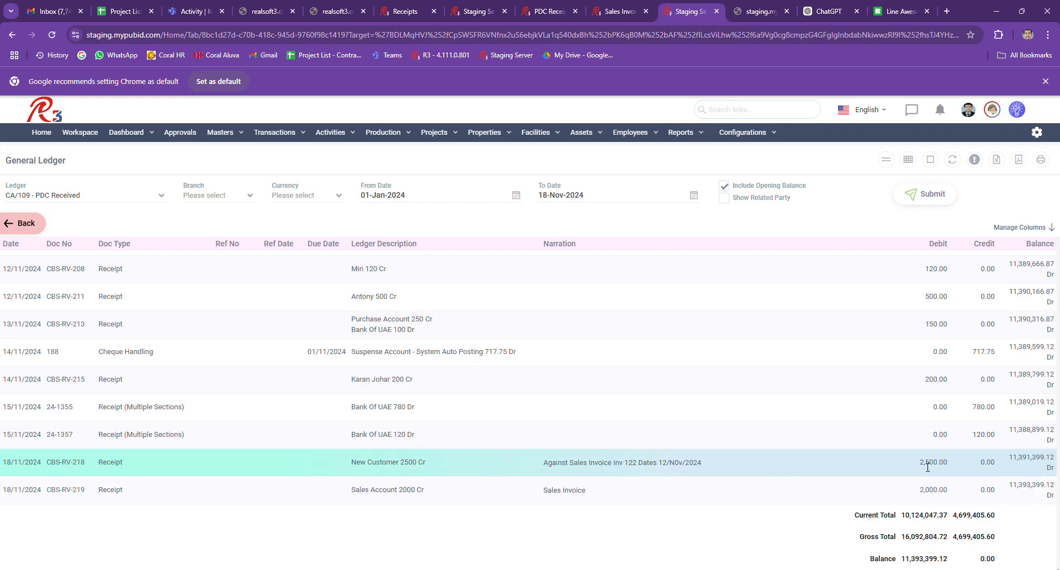
{"action": "double_click", "coordinate": [928, 467]}
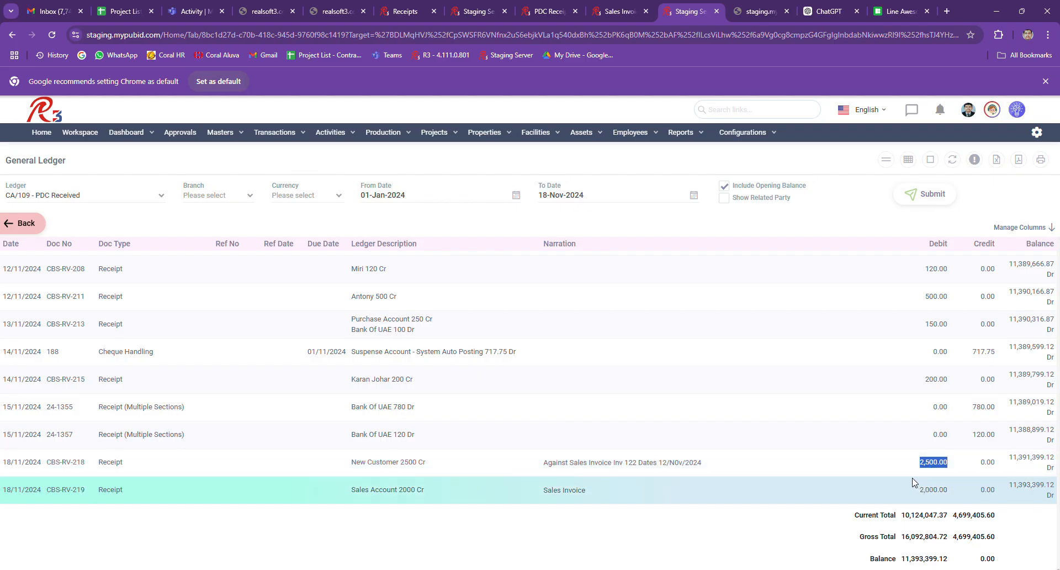
{"action": "double_click", "coordinate": [931, 494]}
{"action": "double_click", "coordinate": [398, 494]}
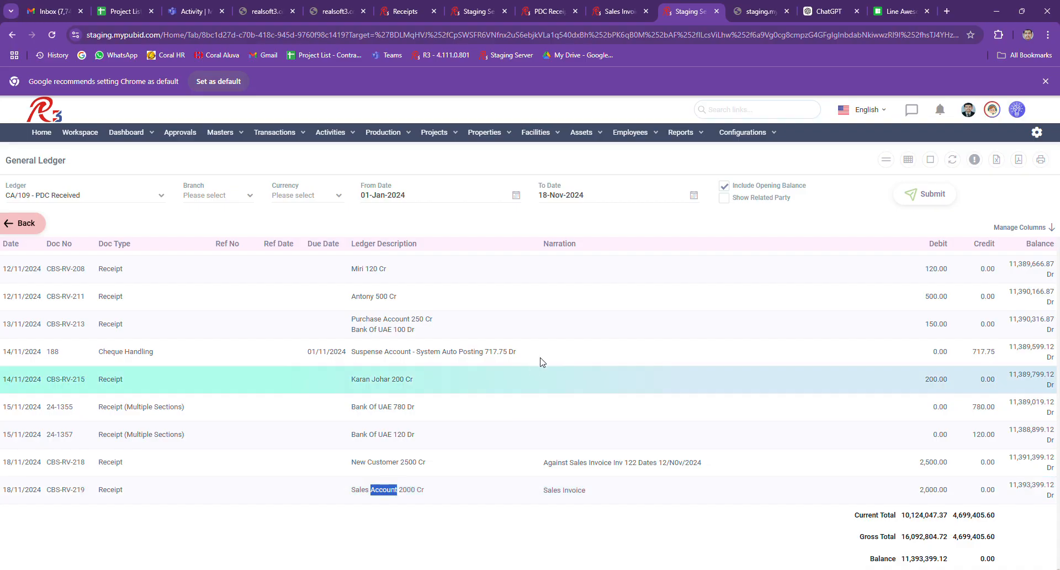
- Set the PDC Received ledger's To Date to 22-Nov-2024 and regenerate the report
{"action": "left_click", "coordinate": [622, 201]}
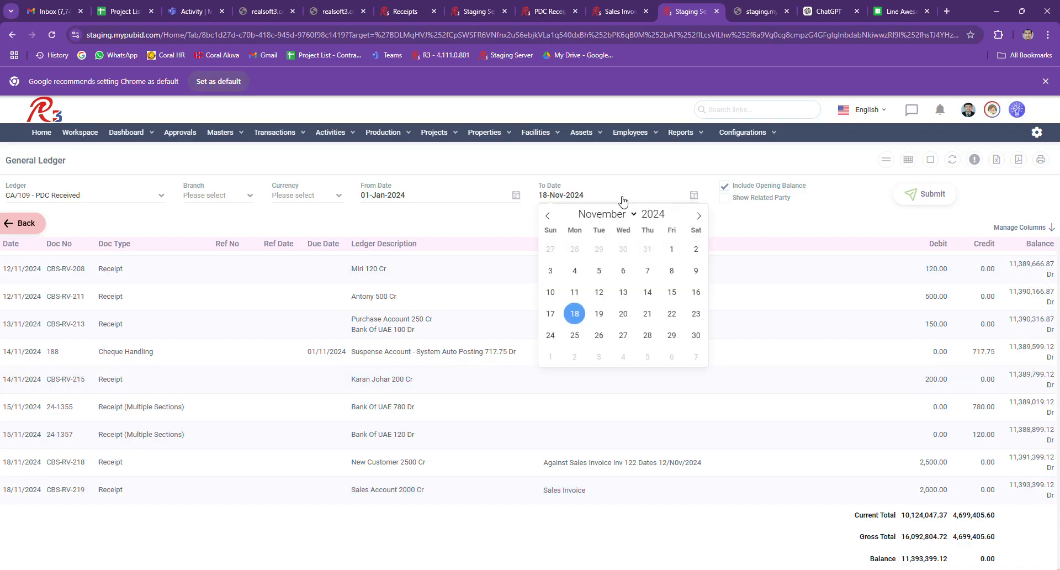
{"action": "left_click", "coordinate": [672, 313]}
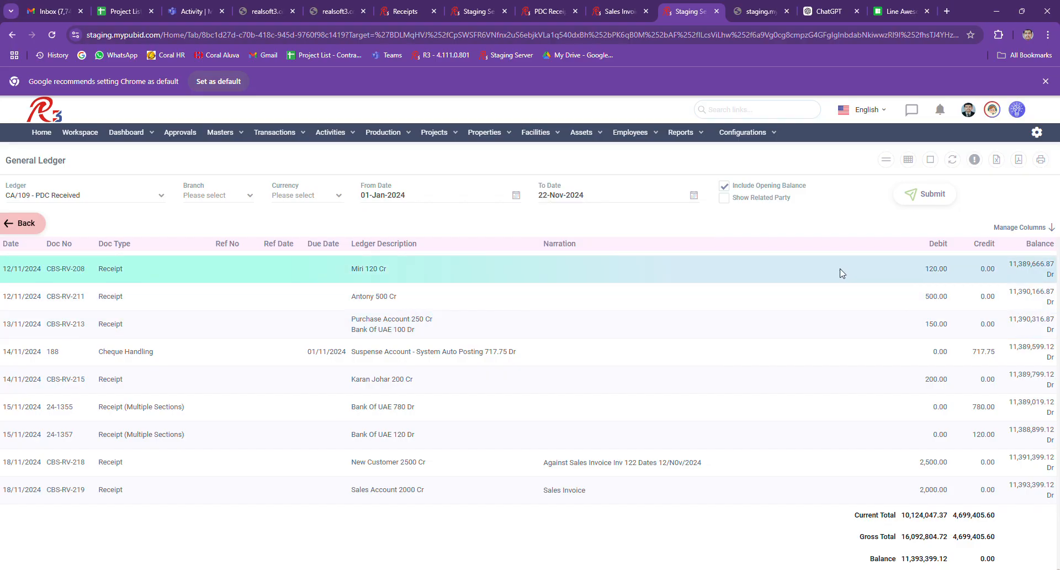
{"action": "left_click", "coordinate": [931, 196]}
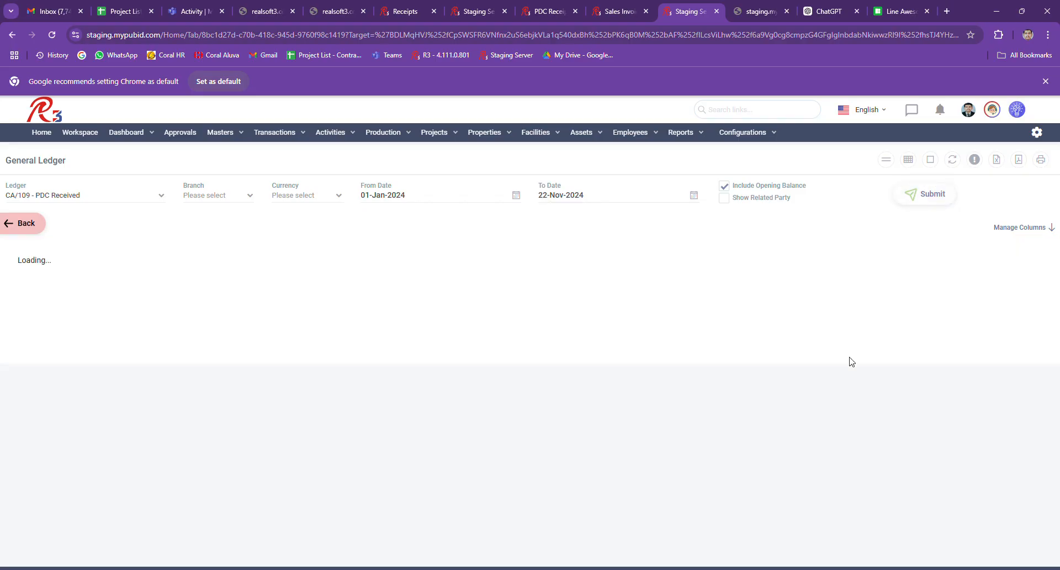
- Regenerate the PDC Received ledger with 18-Jan-2024 as the From Date and browse its entries
{"action": "left_click", "coordinate": [427, 203]}
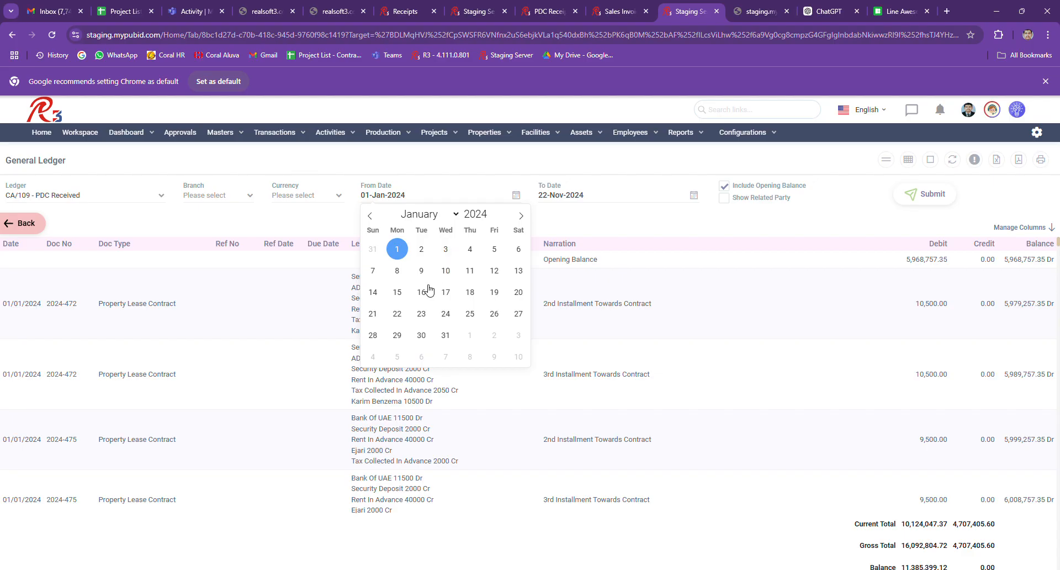
{"action": "left_click", "coordinate": [472, 296]}
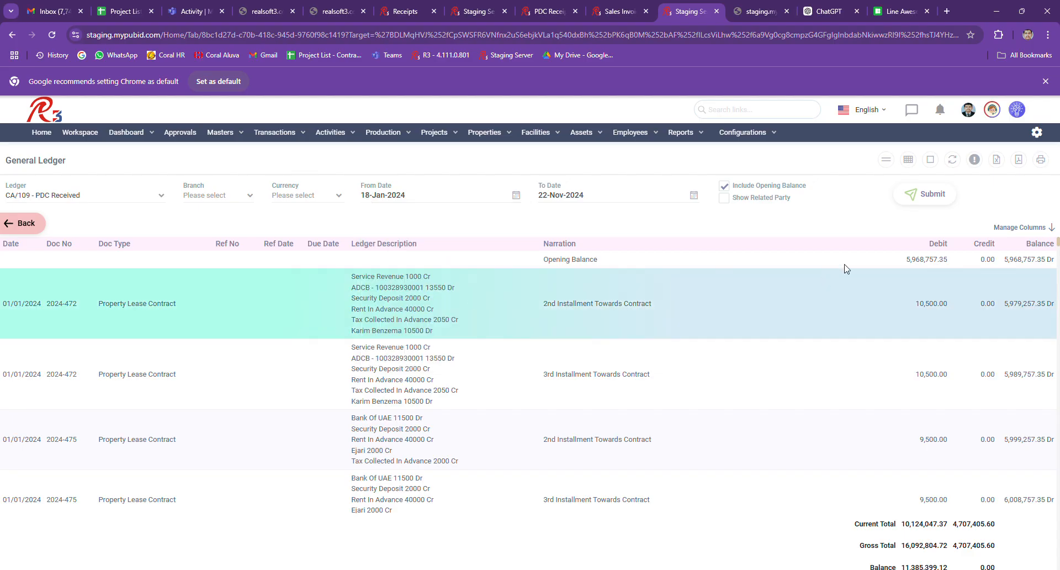
{"action": "left_click", "coordinate": [933, 200]}
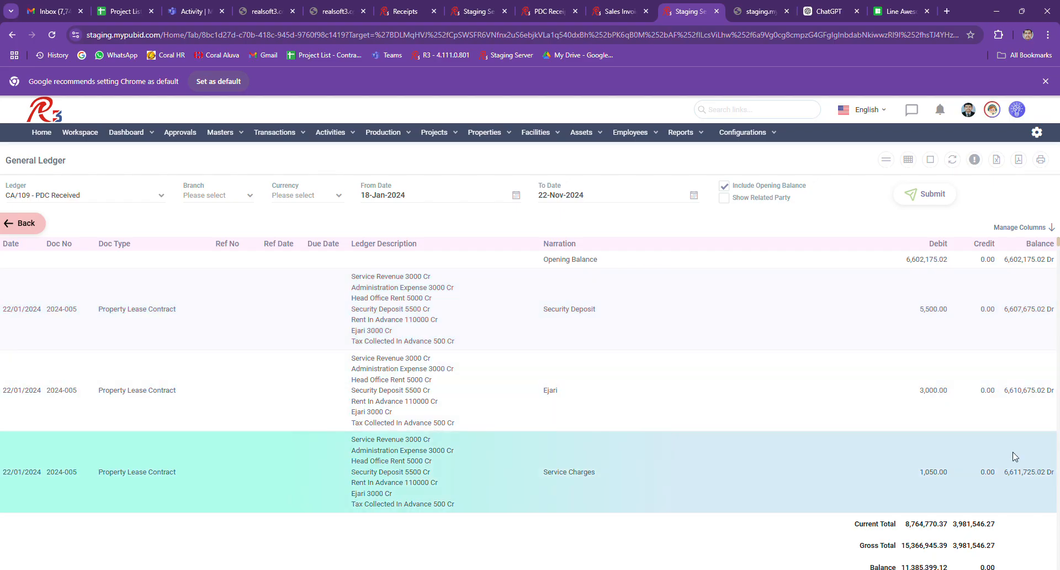
{"action": "scroll", "coordinate": [1015, 456], "scroll_direction": "down", "scroll_amount": 8}
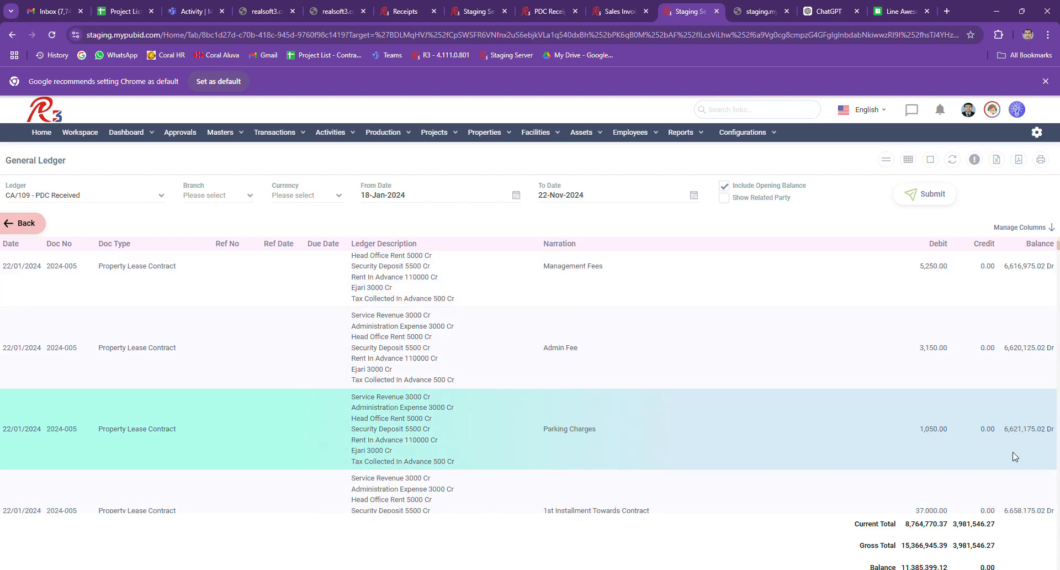
{"action": "scroll", "coordinate": [1015, 456], "scroll_direction": "down", "scroll_amount": 4}
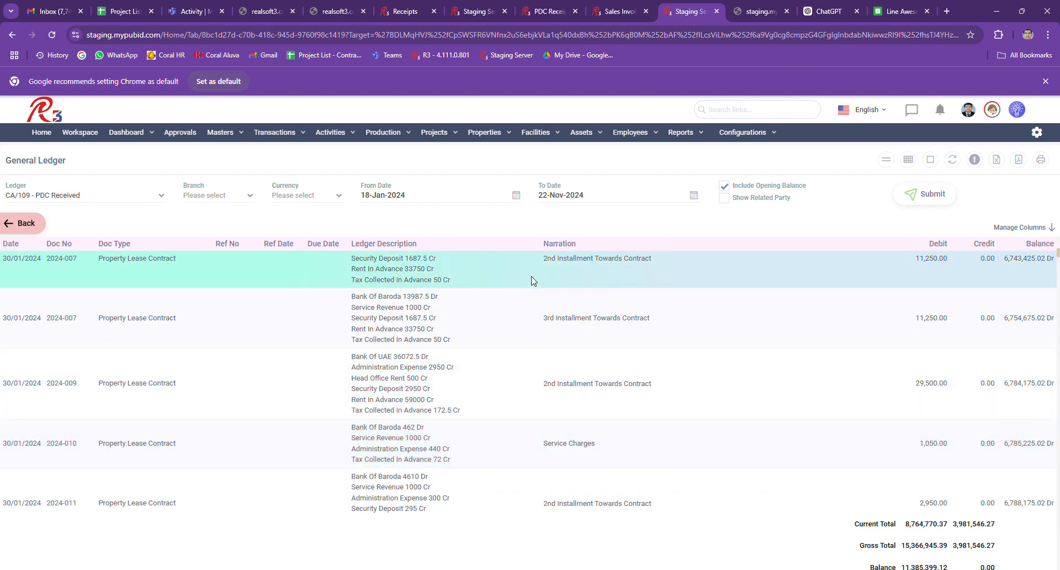
- Set the PDC Received ledger's From Date to 18-Nov-2024 and regenerate the report
{"action": "left_click", "coordinate": [433, 198]}
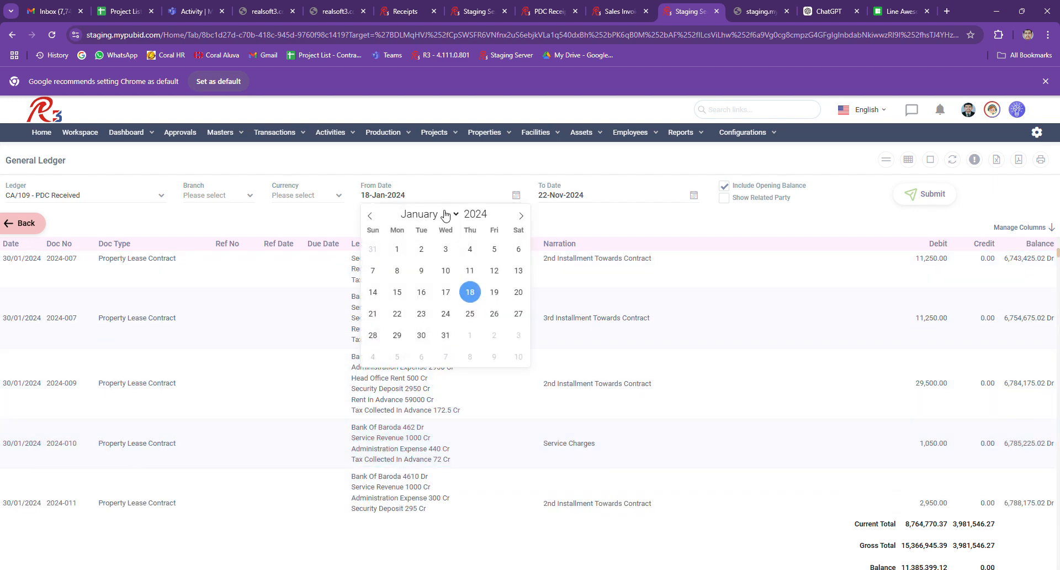
{"action": "left_click", "coordinate": [421, 368]}
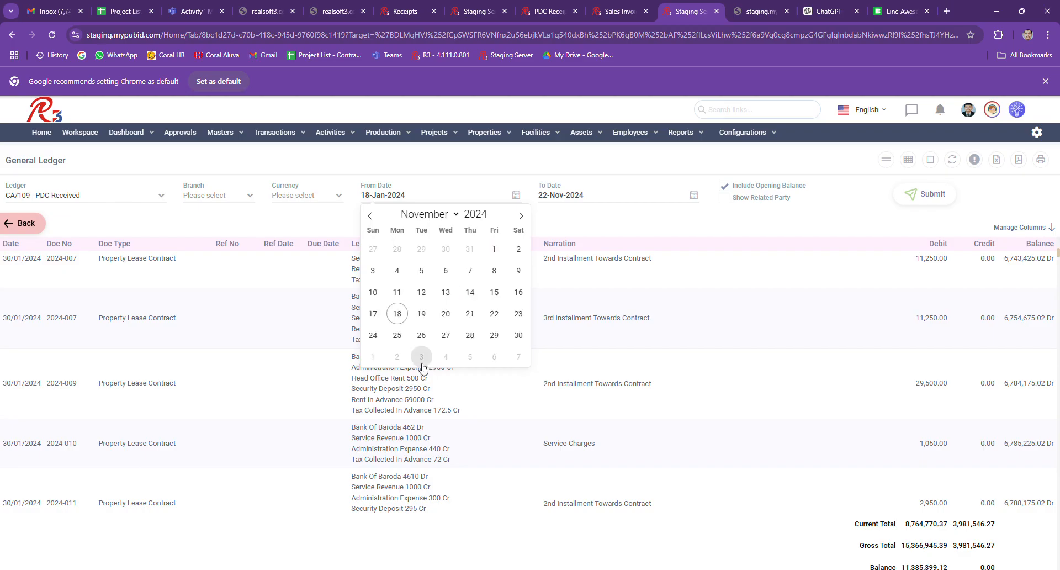
{"action": "left_click", "coordinate": [403, 319]}
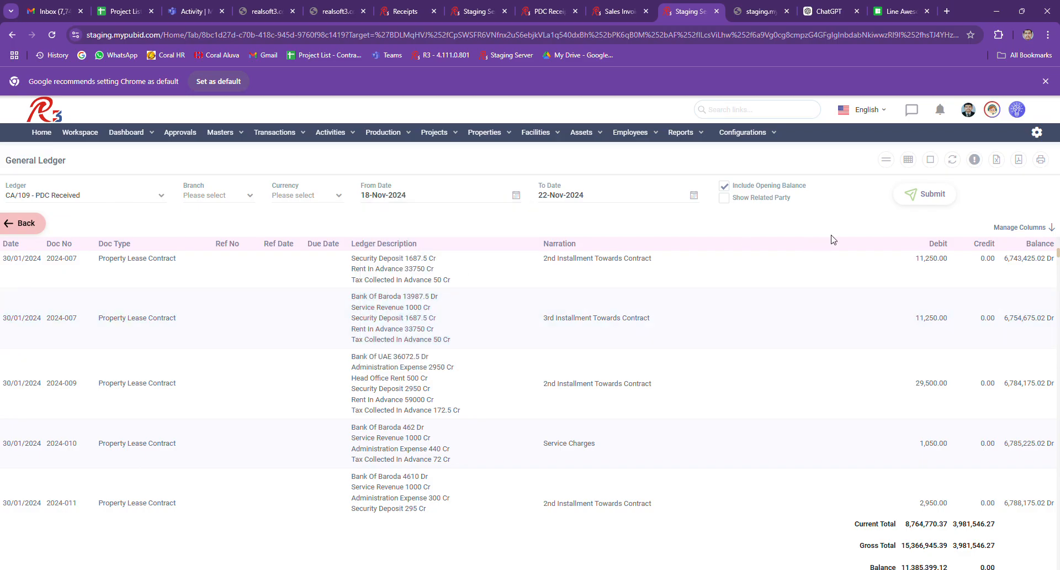
{"action": "left_click", "coordinate": [932, 198]}
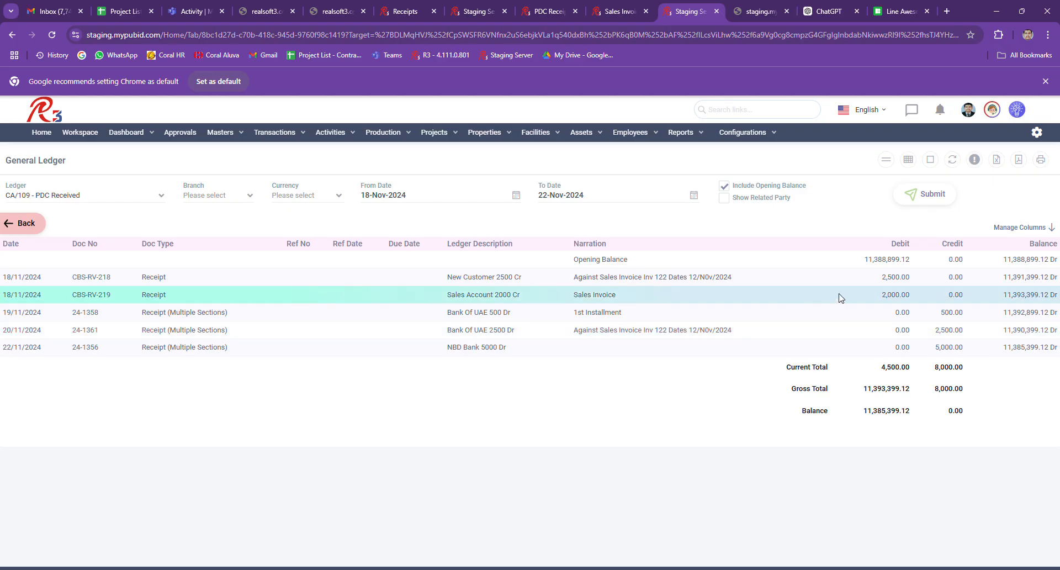
- Compare the debits of receipts CBS-RV-218 and CBS-RV-219 with the credit of document 24-1361 in the PDC Received ledger
{"action": "double_click", "coordinate": [871, 299]}
{"action": "double_click", "coordinate": [462, 300]}
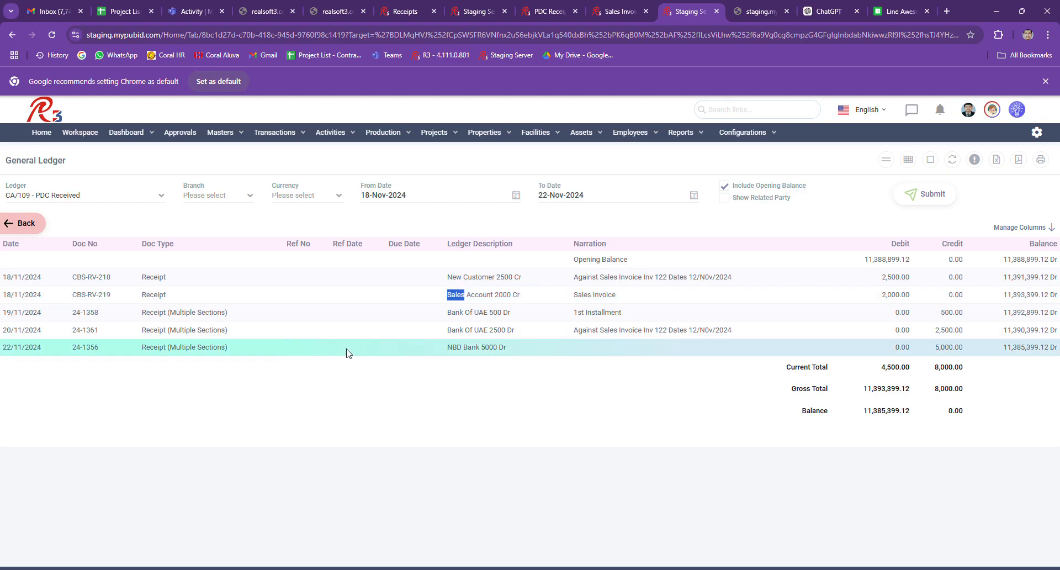
{"action": "double_click", "coordinate": [928, 334]}
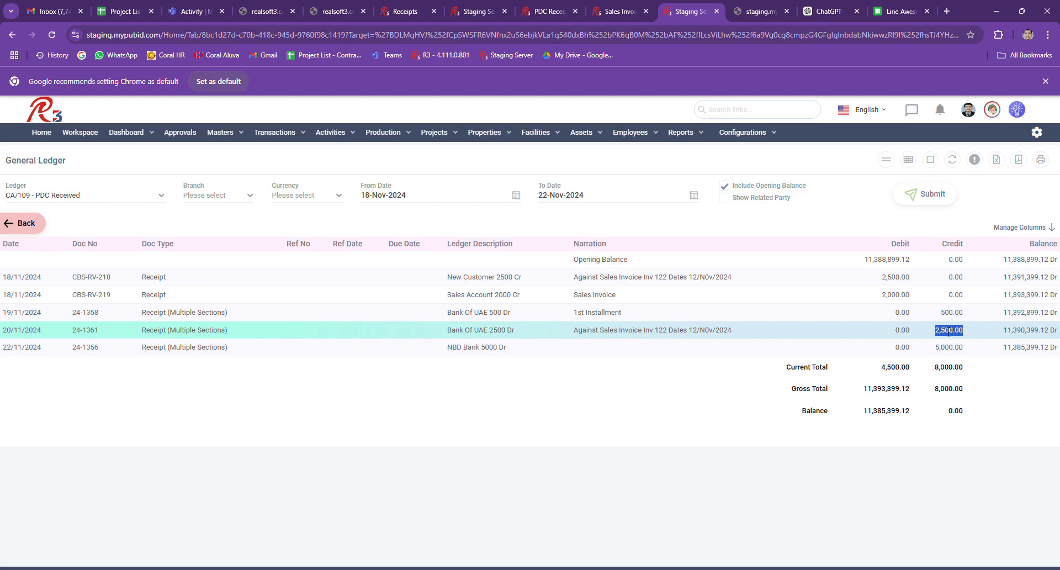
{"action": "double_click", "coordinate": [878, 295]}
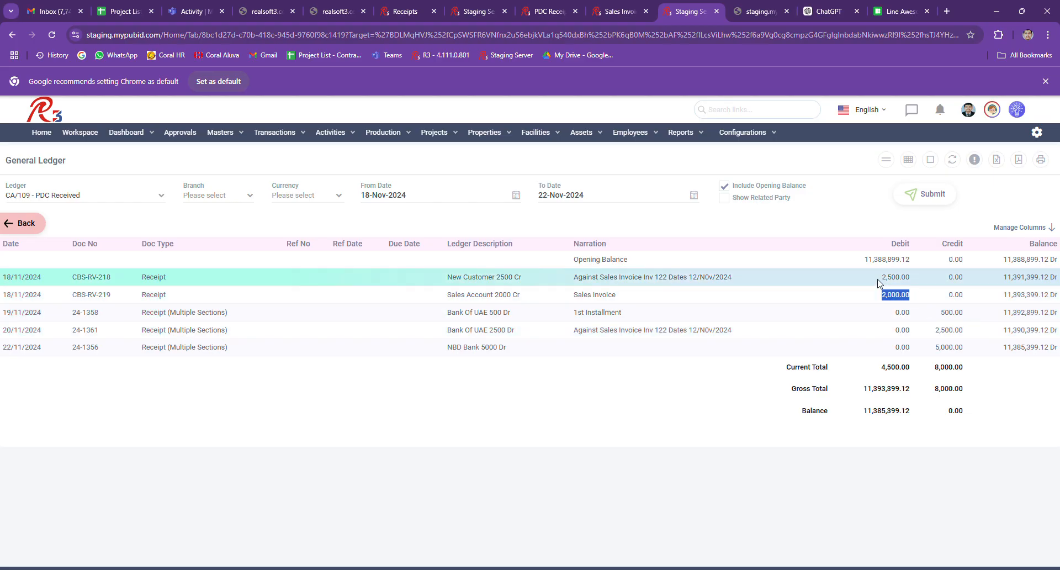
{"action": "double_click", "coordinate": [880, 283]}
{"action": "left_click_drag", "start_coordinate": [882, 279], "coordinate": [938, 338]}
{"action": "left_click", "coordinate": [937, 335]}
{"action": "double_click", "coordinate": [936, 334]}
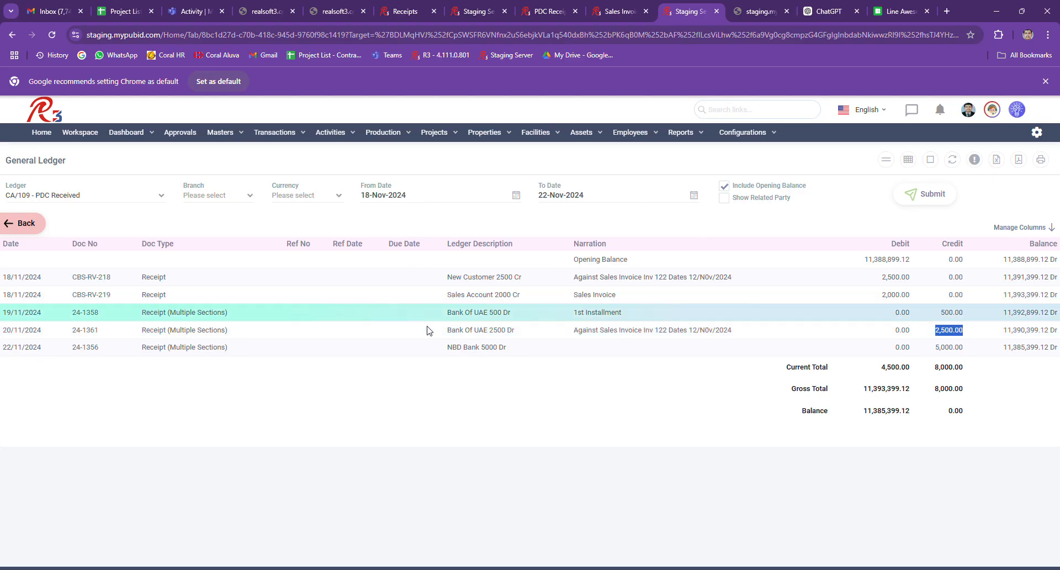
- Generate the general ledger for account CA-102/108 - Bank of UAE, keeping the existing date range
{"action": "left_click", "coordinate": [128, 198]}
{"action": "type", "text": "bsank of"}
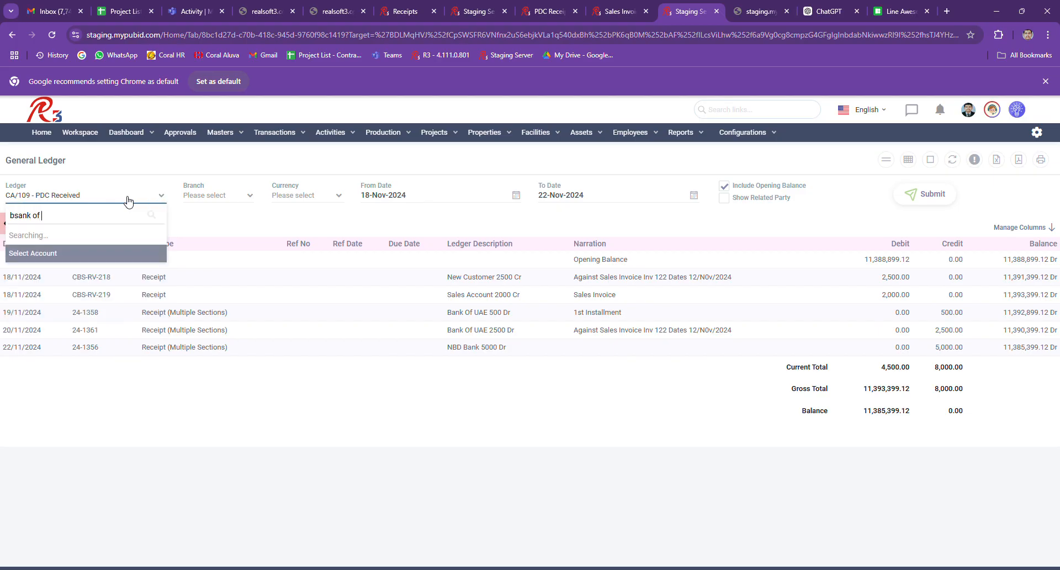
{"action": "key", "text": "BackSpace"}
{"action": "key", "text": "BackSpace"}
{"action": "key", "text": "BackSpace"}
{"action": "key", "text": "BackSpace"}
{"action": "key", "text": "BackSpace"}
{"action": "key", "text": "BackSpace"}
{"action": "key", "text": "BackSpace"}
{"action": "key", "text": "BackSpace"}
{"action": "key", "text": "BackSpace"}
{"action": "type", "text": "ba"}
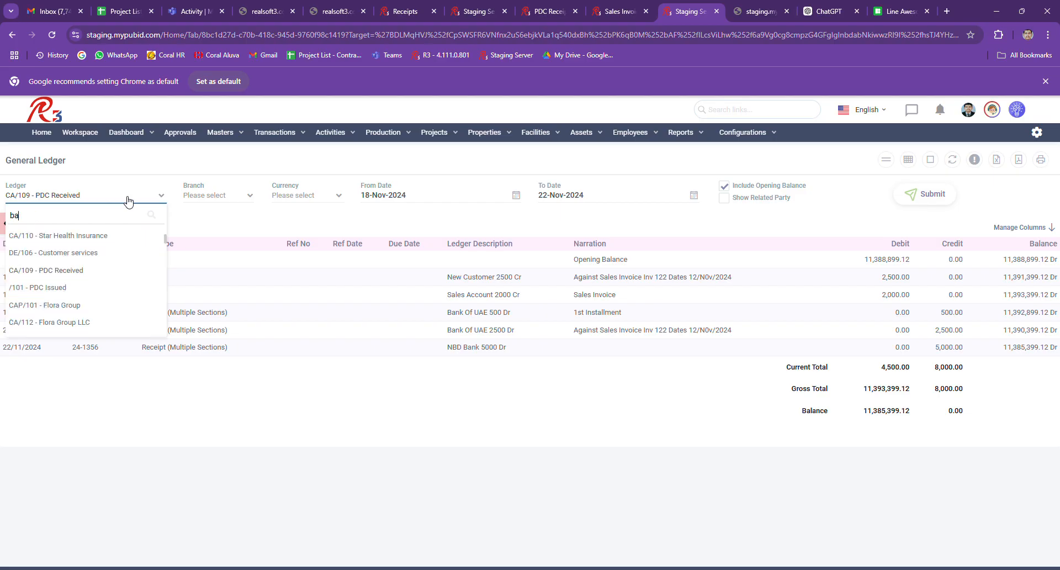
{"action": "type", "text": "nk of ua"}
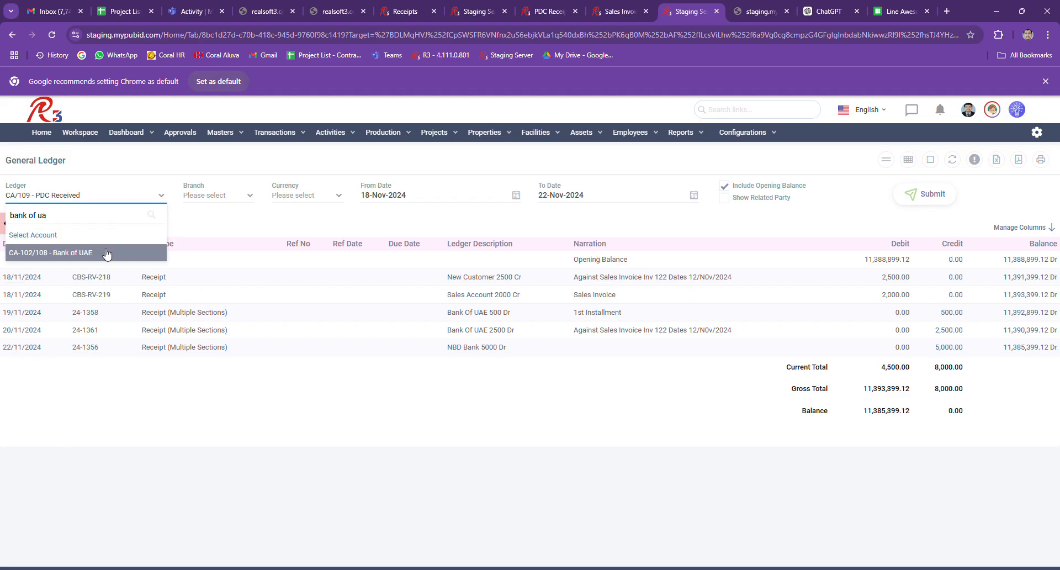
{"action": "left_click", "coordinate": [107, 254]}
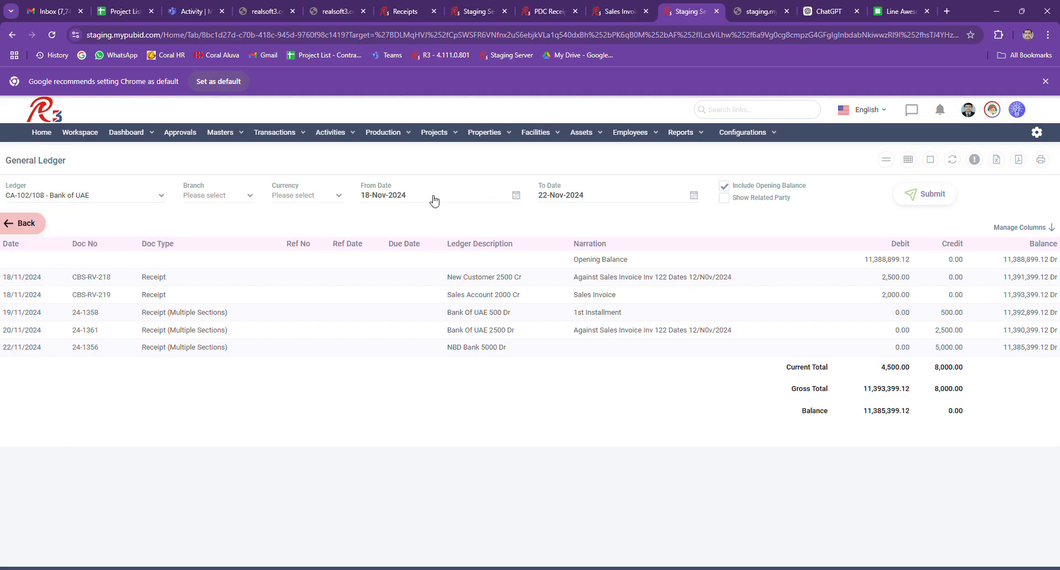
{"action": "left_click", "coordinate": [931, 194]}
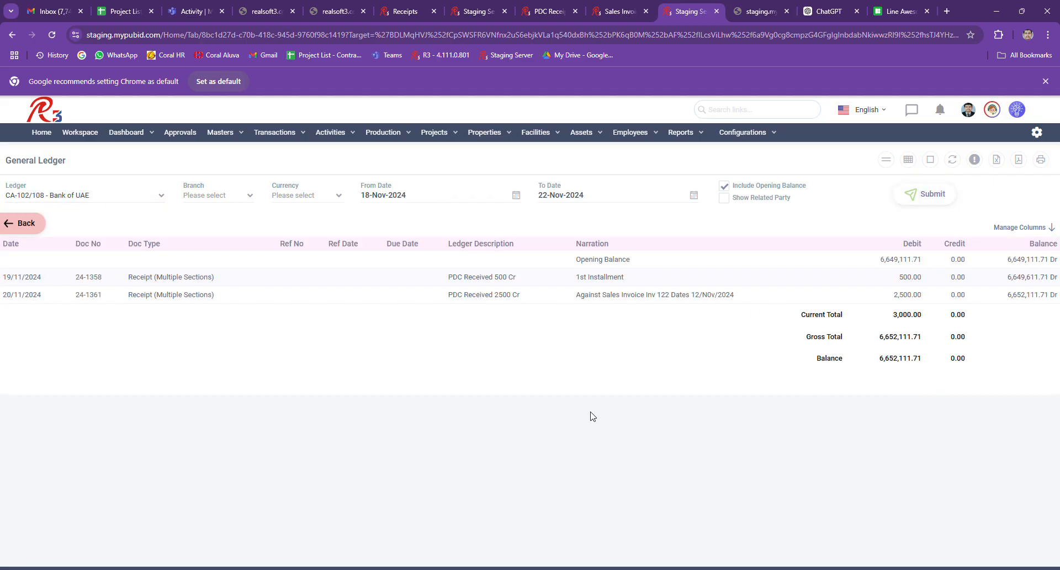
- Check document 24-1361 in the Bank of UAE ledger, including its debit amount, ledger description and document type
{"action": "double_click", "coordinate": [902, 295]}
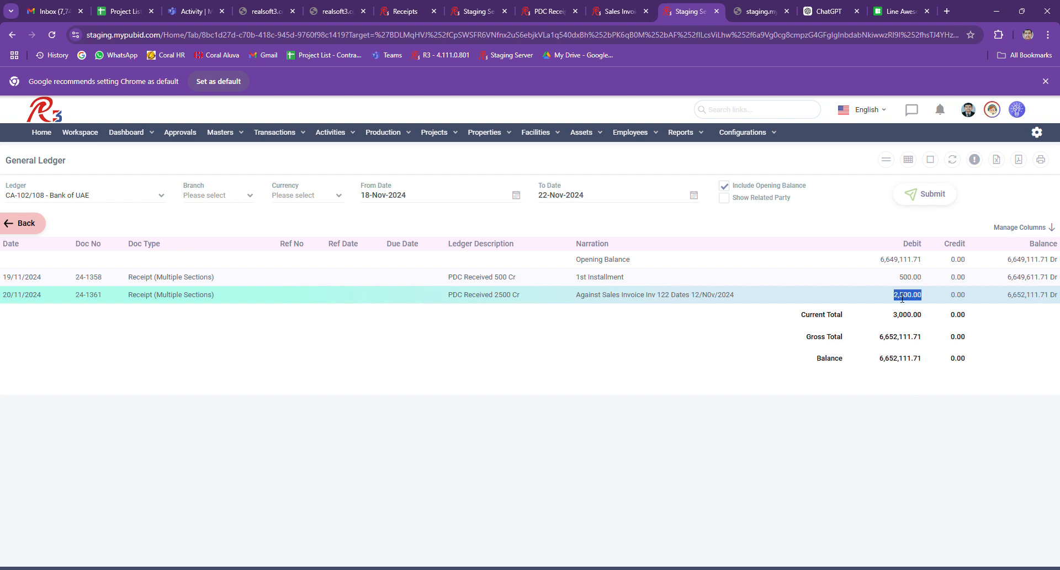
{"action": "double_click", "coordinate": [457, 296]}
{"action": "left_click", "coordinate": [455, 298]}
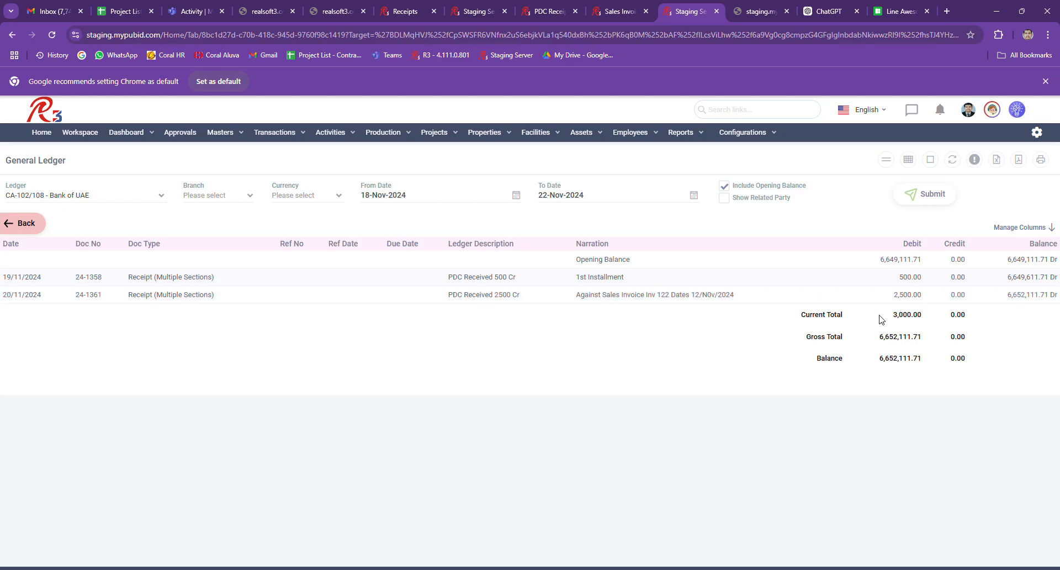
{"action": "double_click", "coordinate": [890, 302]}
{"action": "double_click", "coordinate": [458, 296]}
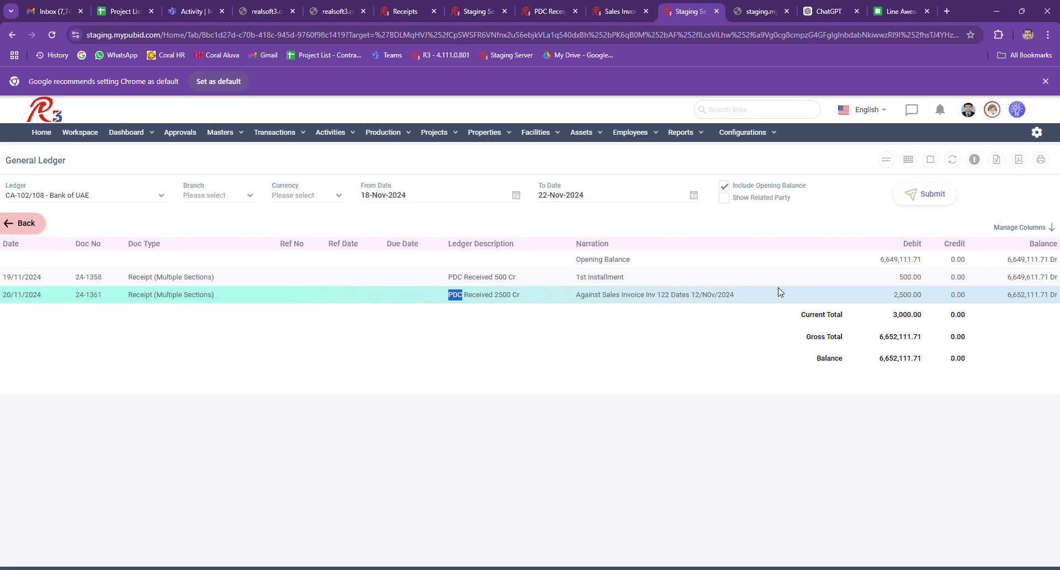
{"action": "left_click", "coordinate": [853, 299]}
{"action": "double_click", "coordinate": [174, 296]}
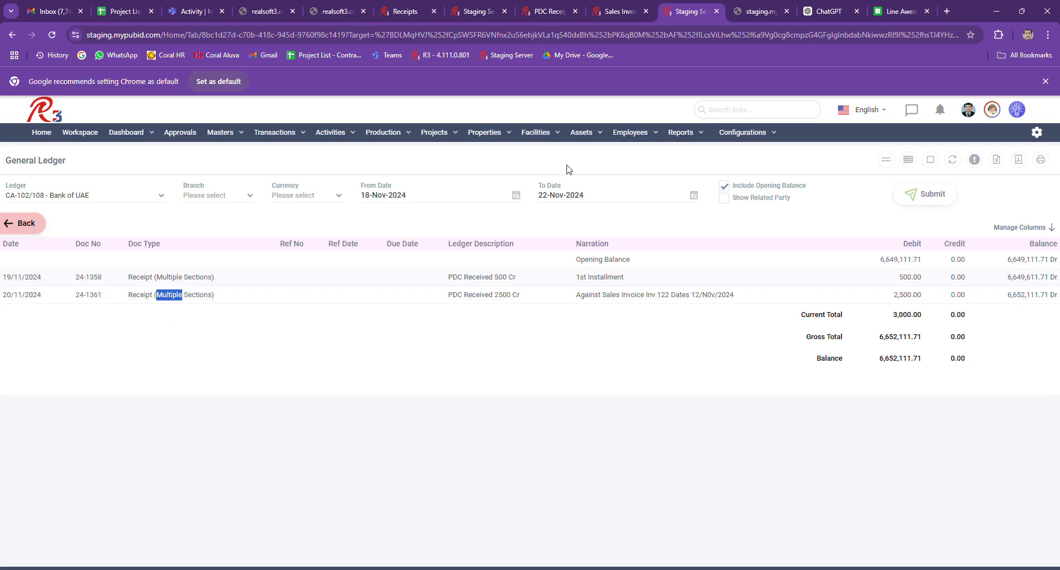
- Find the Cheque Handling page through the link search, open it separately and start a new cheque handling document
{"action": "left_click", "coordinate": [791, 110]}
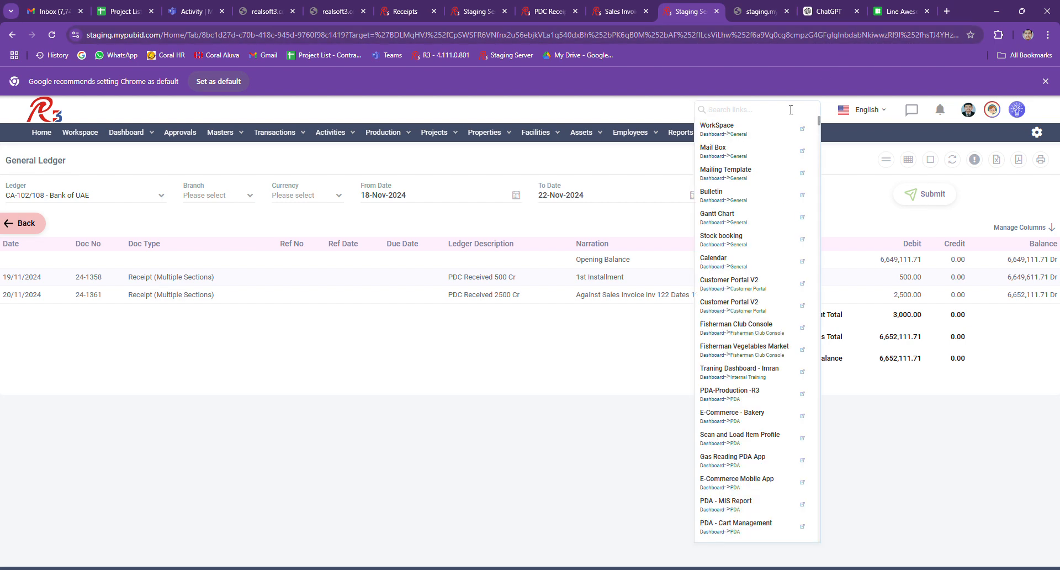
{"action": "type", "text": "pdc ma"}
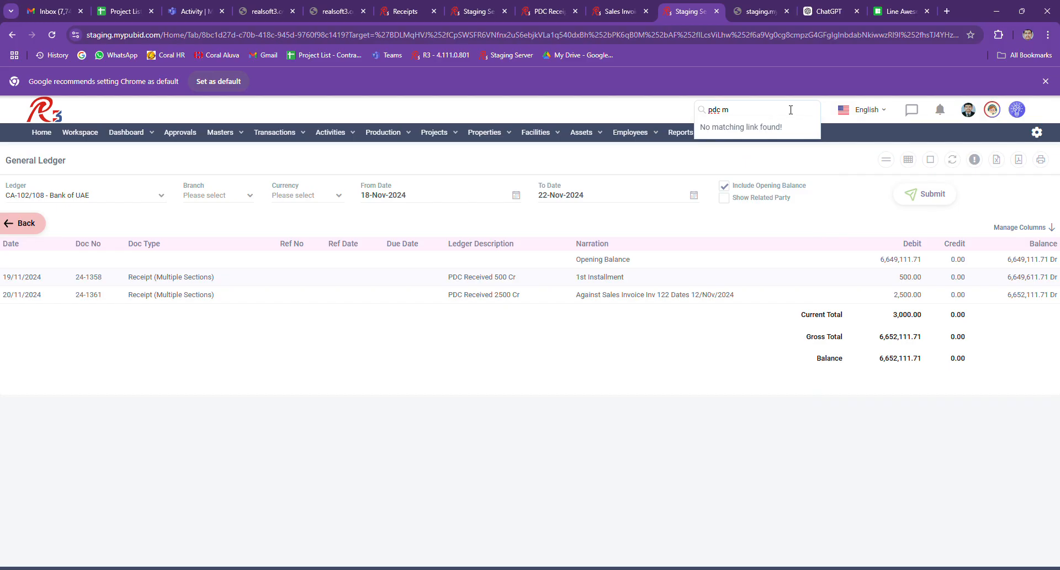
{"action": "key", "text": "BackSpace"}
{"action": "key", "text": "BackSpace"}
{"action": "key", "text": "BackSpace"}
{"action": "key", "text": "BackSpace"}
{"action": "key", "text": "BackSpace"}
{"action": "type", "text": "d"}
{"action": "type", "text": "heq"}
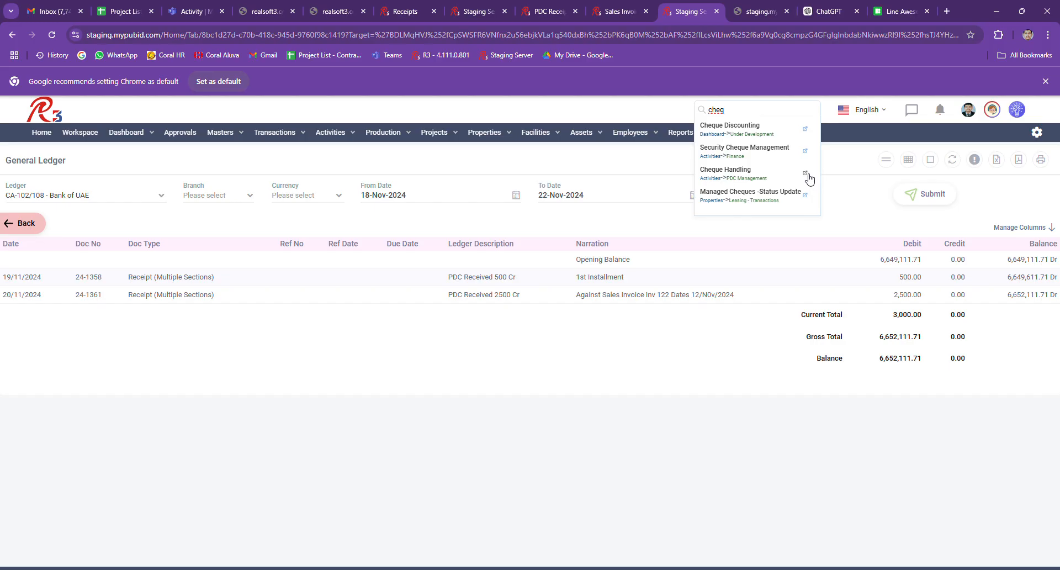
{"action": "left_click", "coordinate": [757, 135]}
{"action": "left_click", "coordinate": [808, 173]}
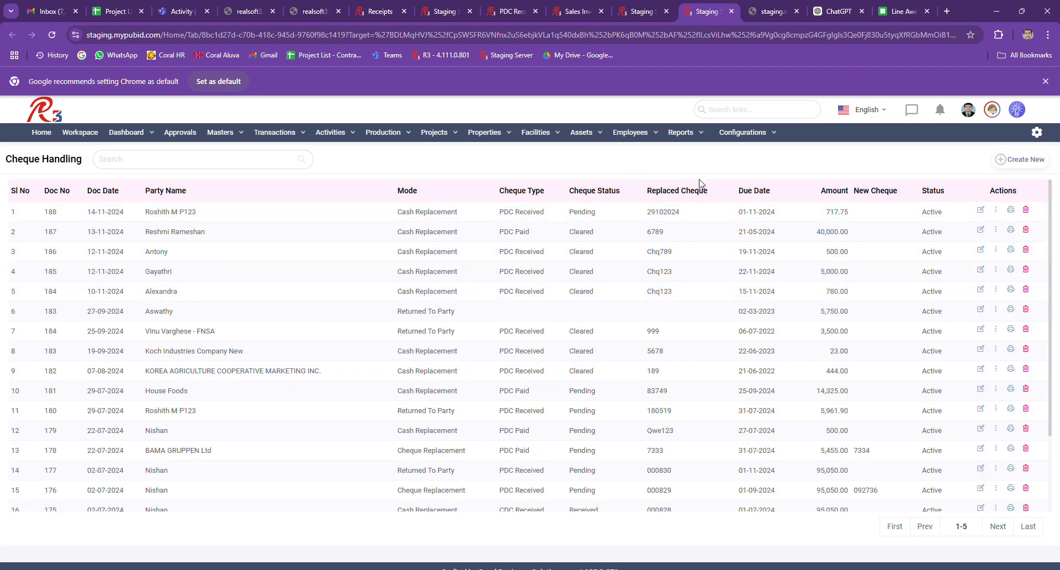
{"action": "left_click", "coordinate": [1007, 159]}
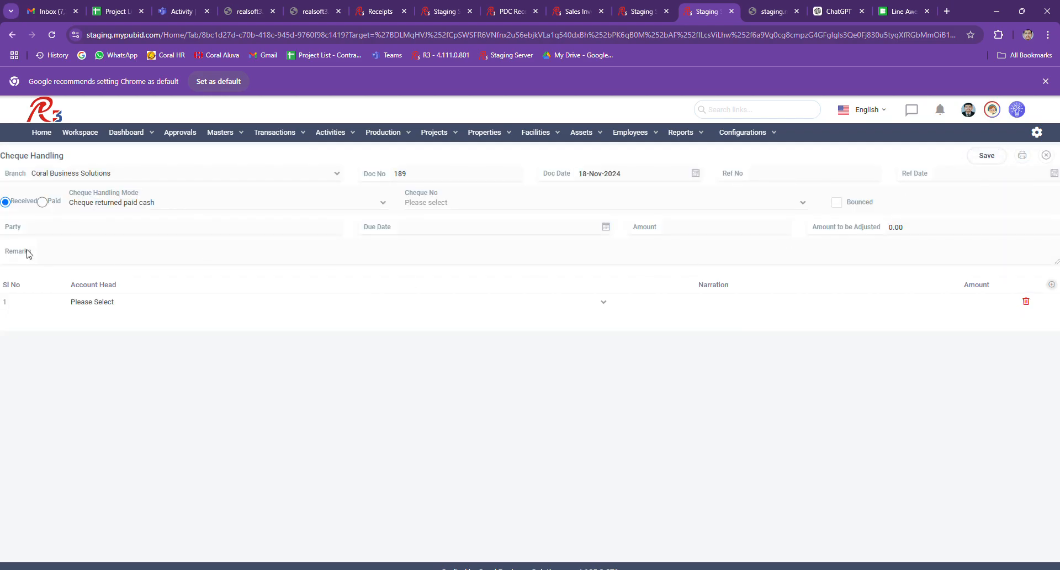
- Set the Cheque Handling Mode to Cheque replaced with another cheque, with the cheque type as Received
{"action": "left_click", "coordinate": [45, 204]}
{"action": "left_click", "coordinate": [5, 204]}
{"action": "left_click", "coordinate": [131, 207]}
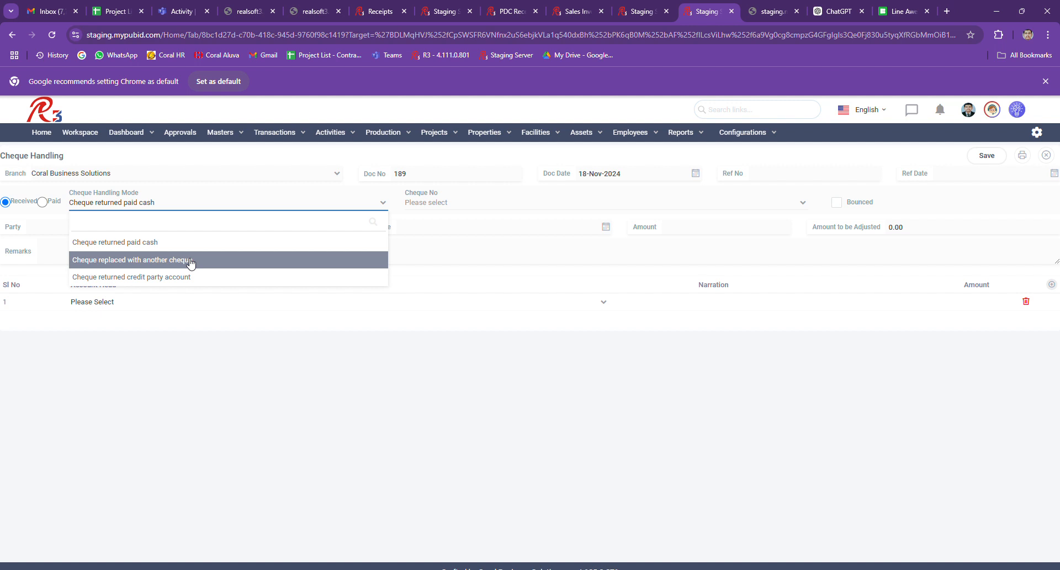
{"action": "left_click", "coordinate": [190, 262]}
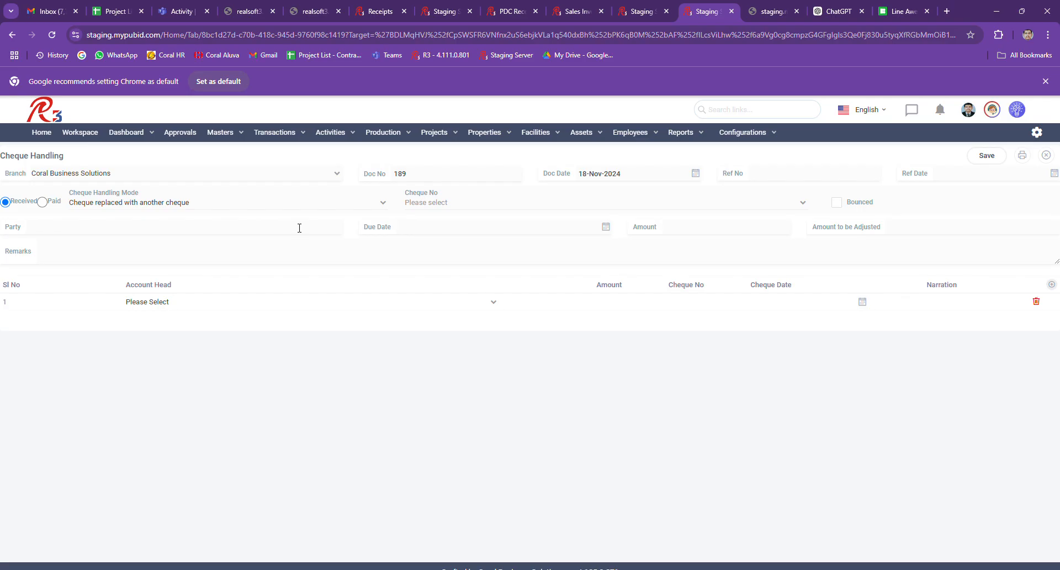
{"action": "double_click", "coordinate": [16, 230]}
{"action": "left_click", "coordinate": [25, 250]}
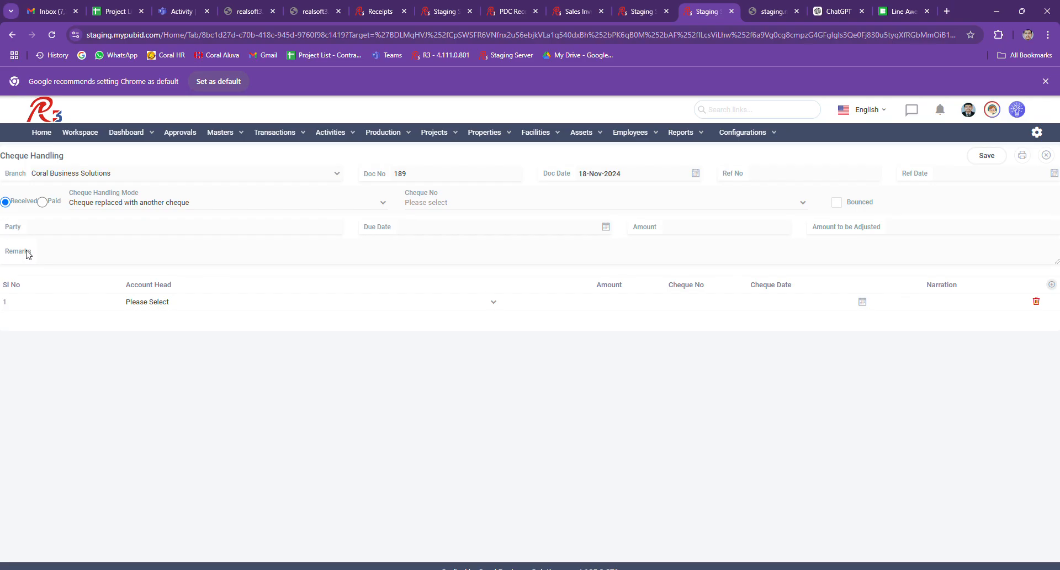
- Switch the cheque type to Paid and choose the Canyon Creek Food cheque dated 01/05/2022
{"action": "left_click", "coordinate": [43, 202]}
{"action": "left_click", "coordinate": [452, 210]}
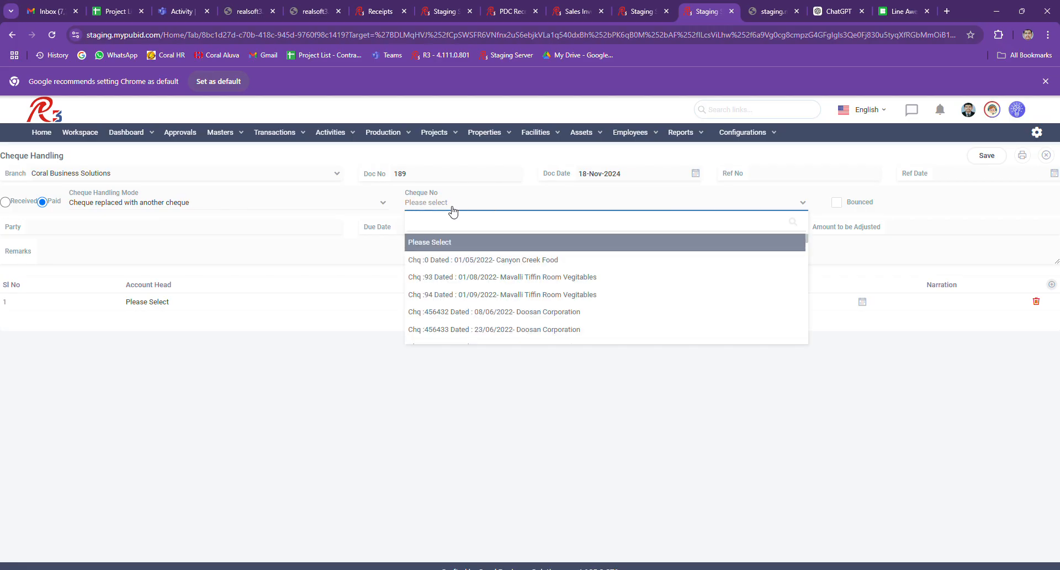
{"action": "left_click", "coordinate": [467, 267]}
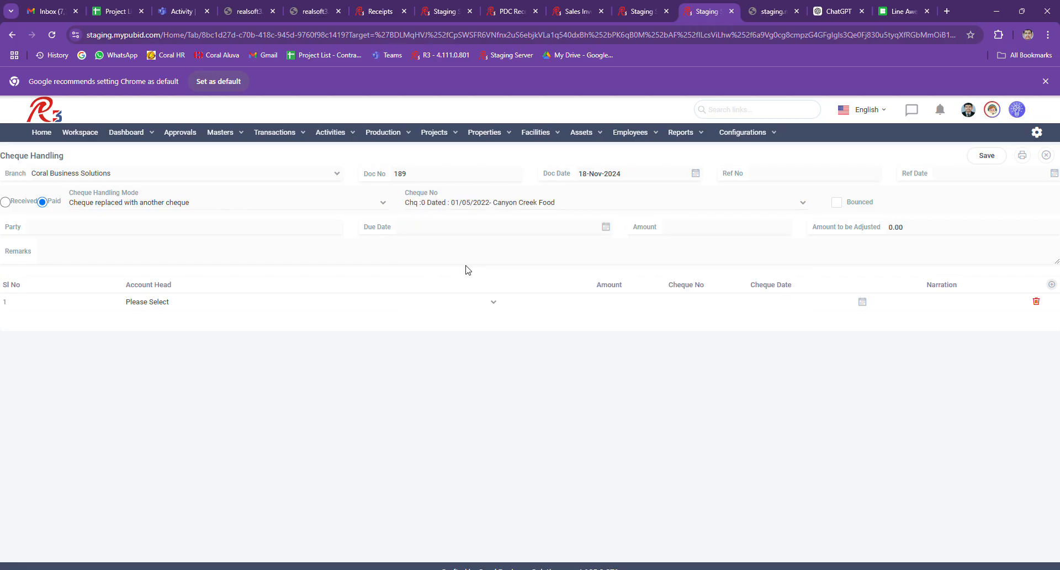
- Choose cheque 94 dated 01/09/2022 for Mavalli Tiffin Room Vegitables as the cheque being replaced and mark it as Bounced
{"action": "left_click", "coordinate": [834, 202]}
{"action": "left_click", "coordinate": [834, 203]}
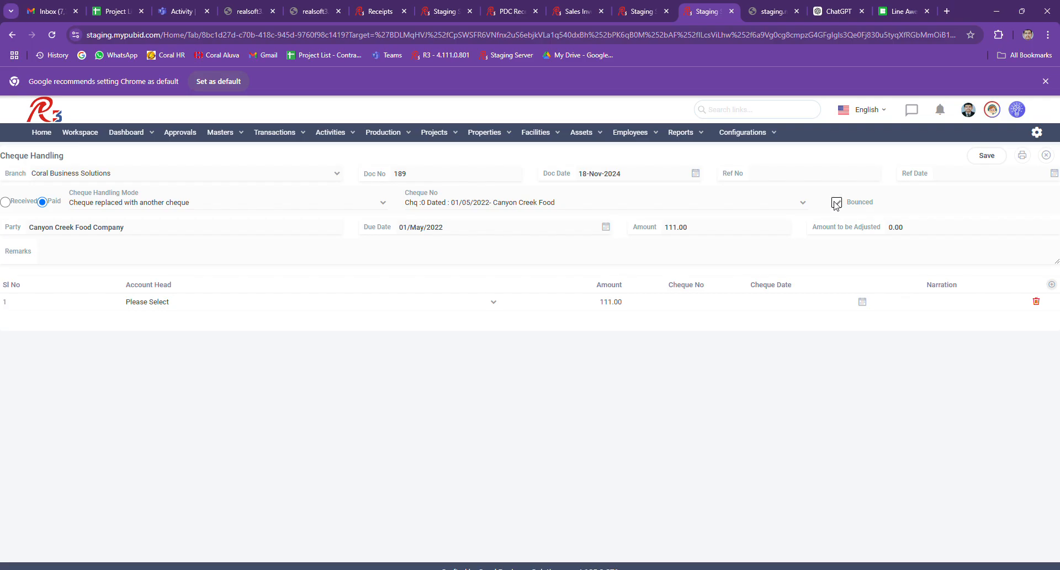
{"action": "left_click", "coordinate": [713, 209]}
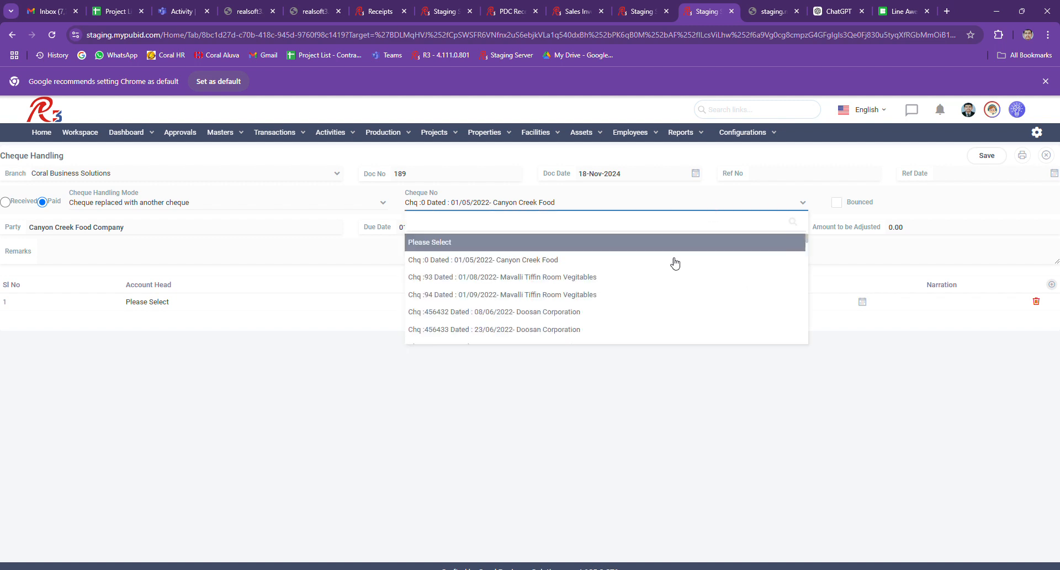
{"action": "left_click", "coordinate": [646, 292]}
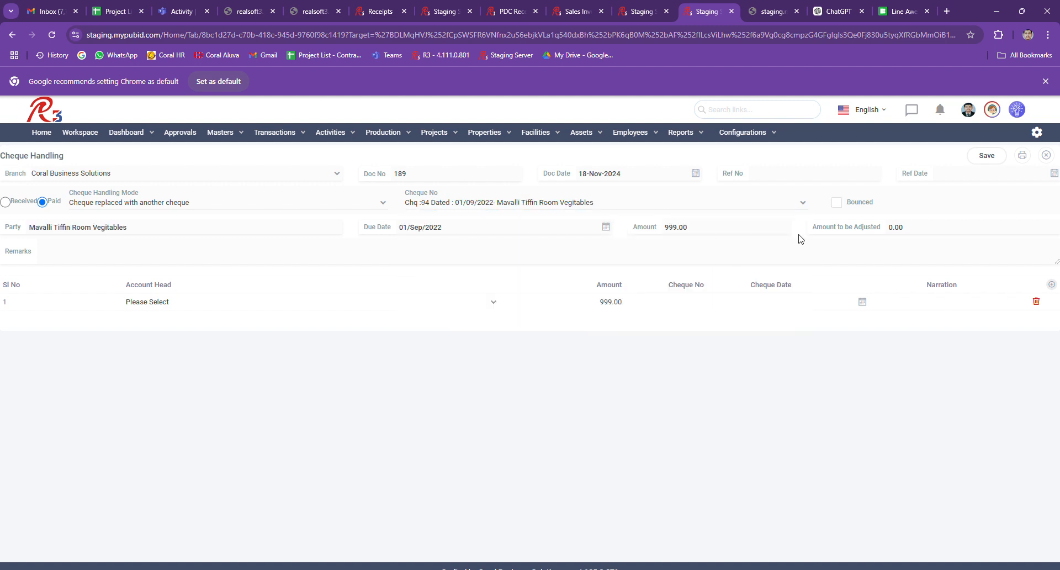
{"action": "left_click", "coordinate": [842, 207]}
- Switch the Cheque Handling Mode to Cheque returned paid cash and choose Mavalli Tiffin Room Vegitables cheque 93 dated 01/08/2022
{"action": "left_click", "coordinate": [256, 211]}
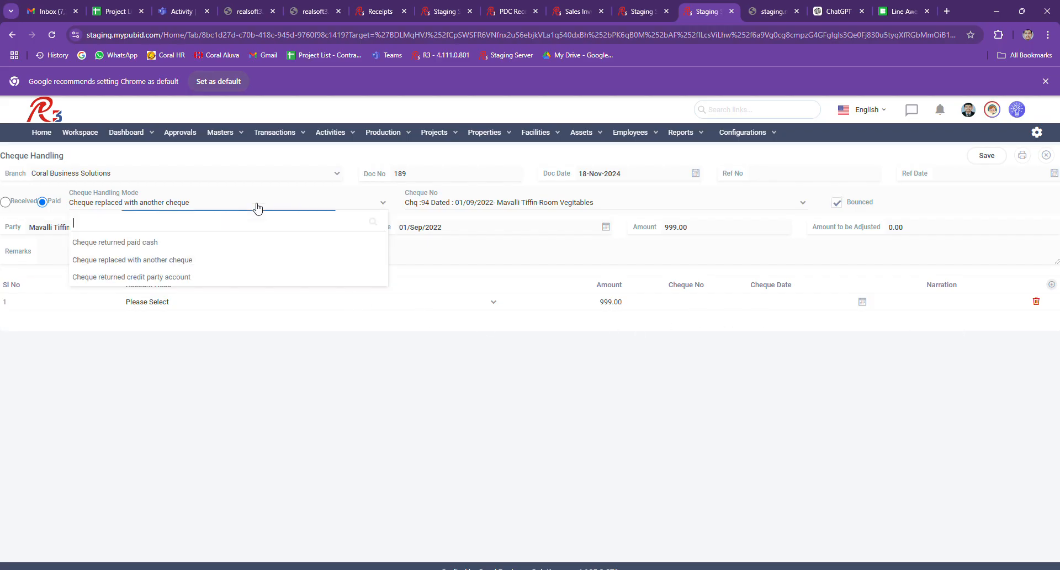
{"action": "left_click", "coordinate": [230, 246]}
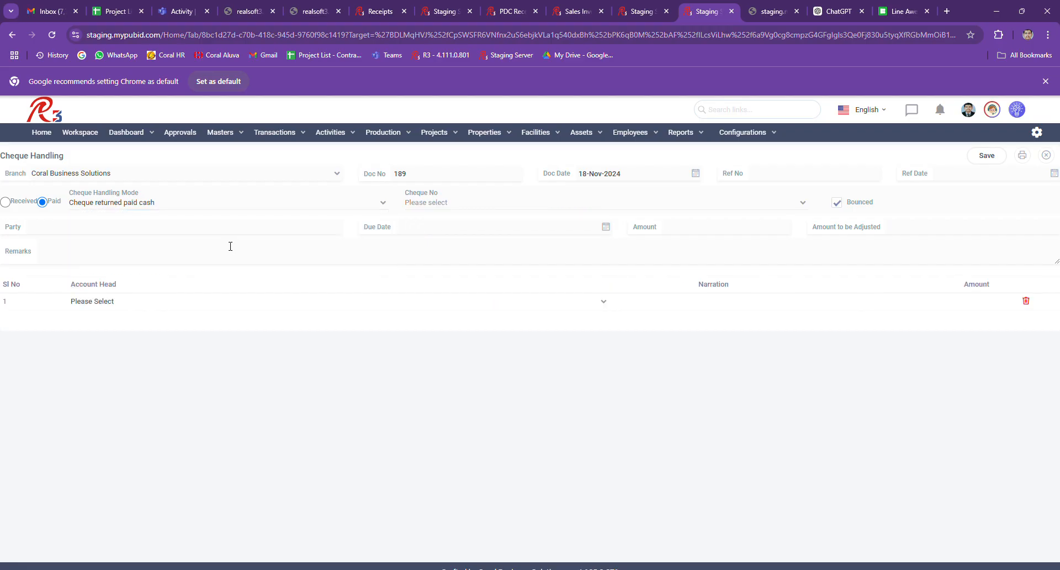
{"action": "left_click", "coordinate": [521, 205]}
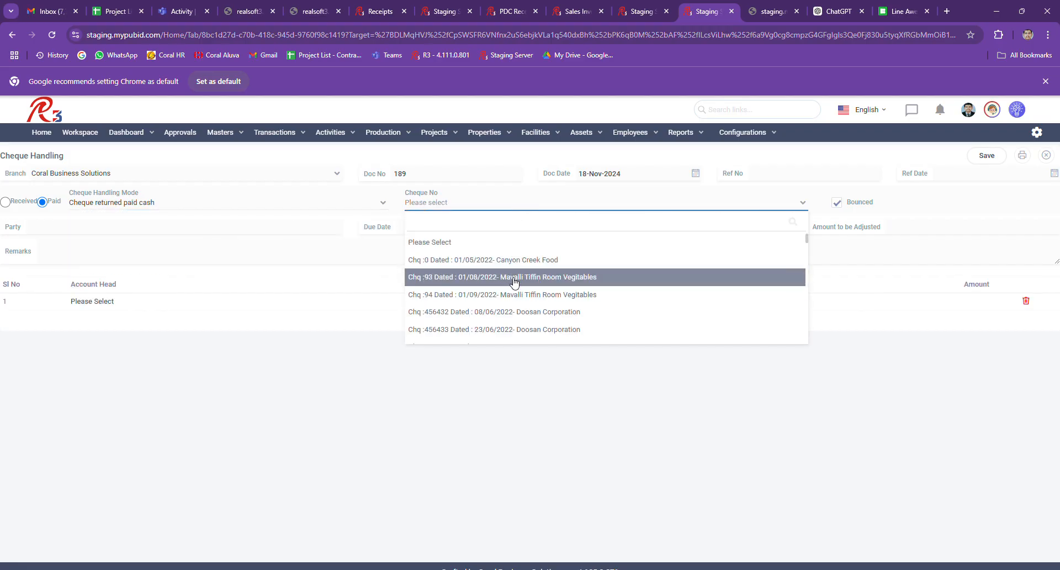
{"action": "left_click", "coordinate": [510, 279]}
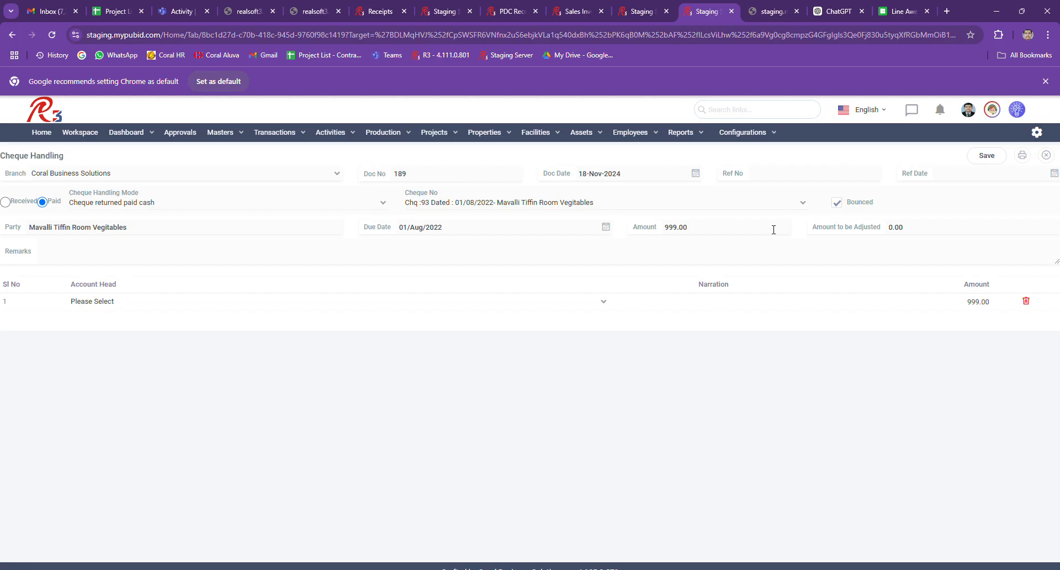
- Change the mode to Cheque returned credit party account, choose cheque 94 dated 01/09/2022 and clear its Bounced option
{"action": "left_click", "coordinate": [188, 204]}
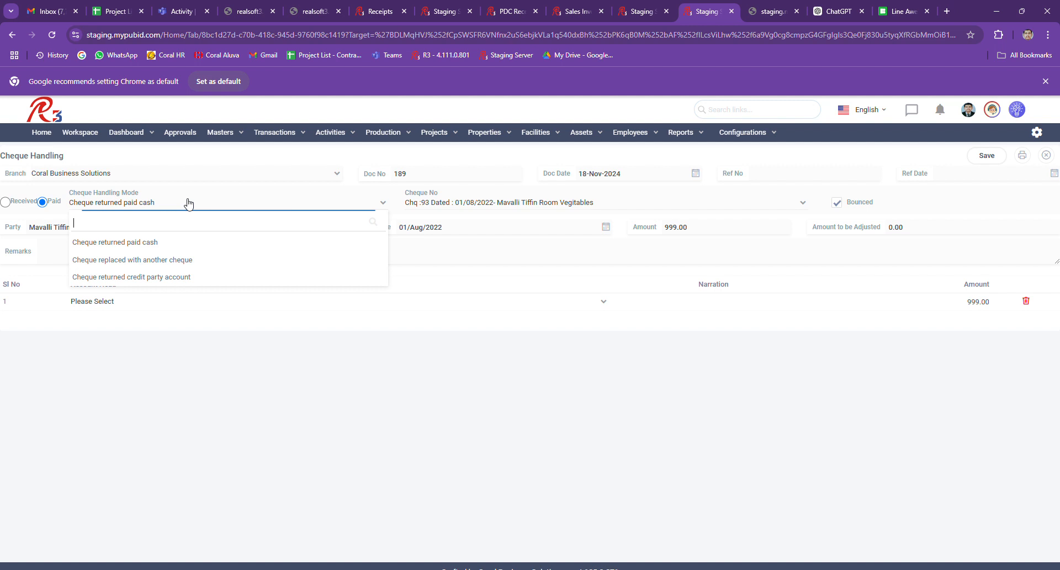
{"action": "left_click", "coordinate": [183, 279]}
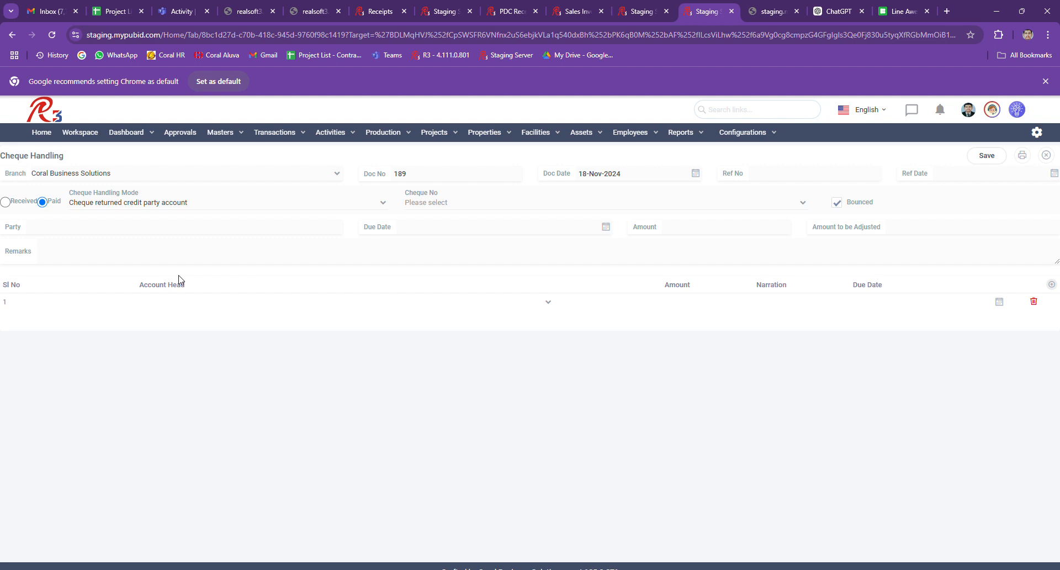
{"action": "left_click", "coordinate": [445, 202]}
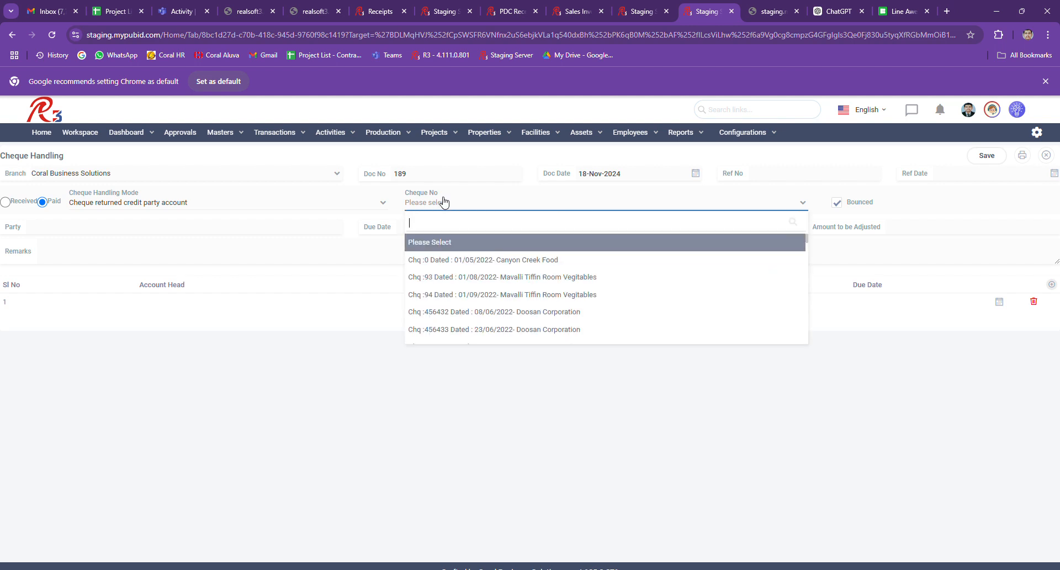
{"action": "left_click", "coordinate": [461, 295]}
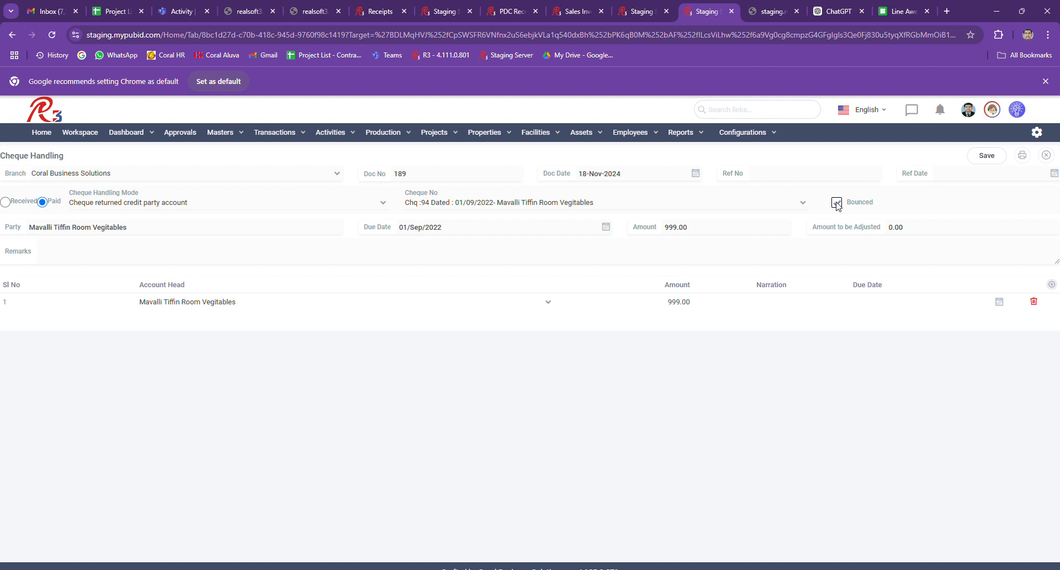
{"action": "left_click", "coordinate": [836, 202]}
- Set the Cheque Handling Mode back to Cheque returned paid cash
{"action": "left_click", "coordinate": [165, 208]}
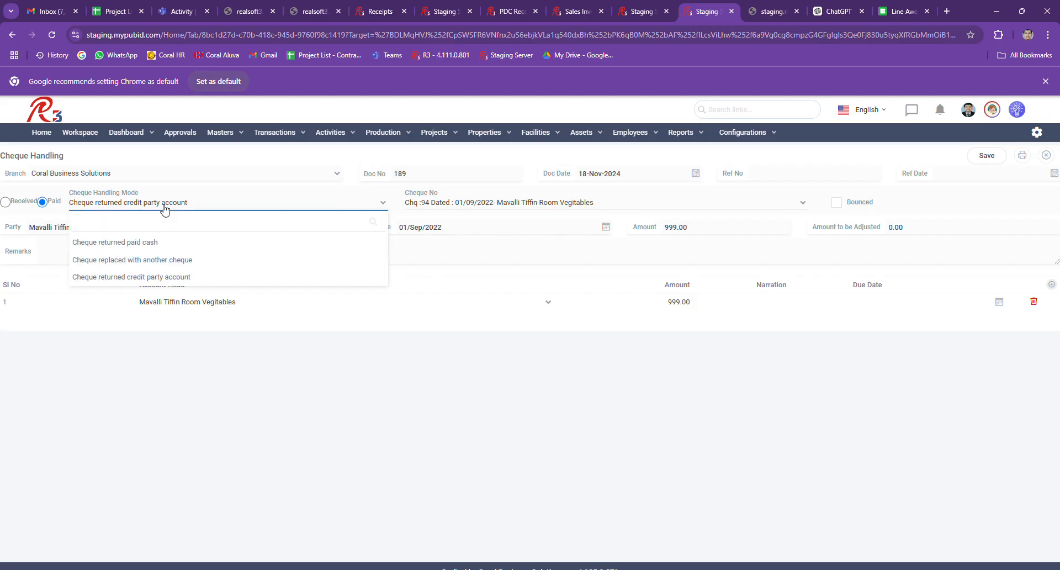
{"action": "left_click", "coordinate": [165, 244]}
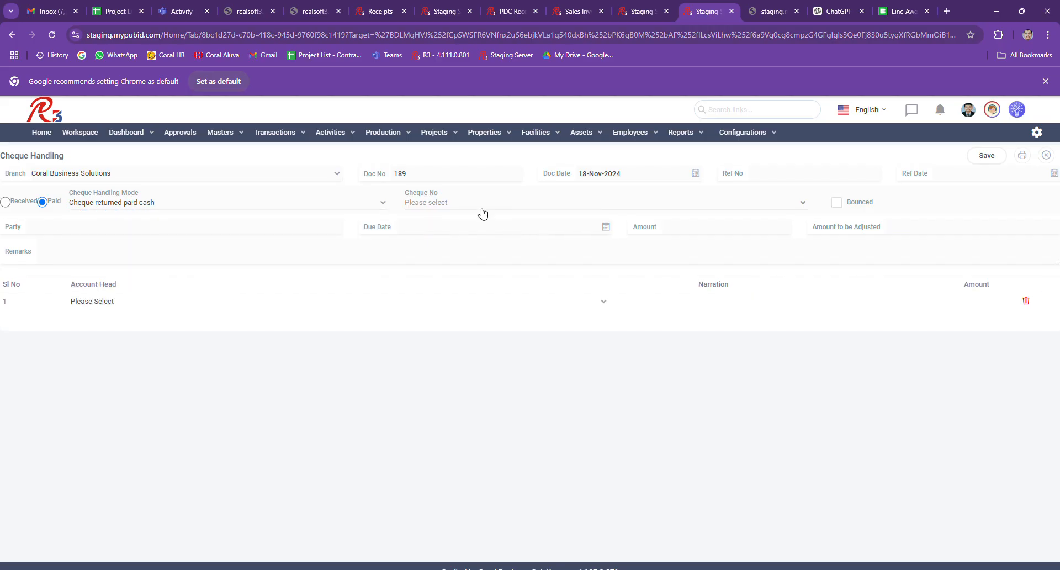
- Start a new receipt for the New Customer account with the narration "multi purpose" and an amount of 1000
{"action": "left_click", "coordinate": [392, 16]}
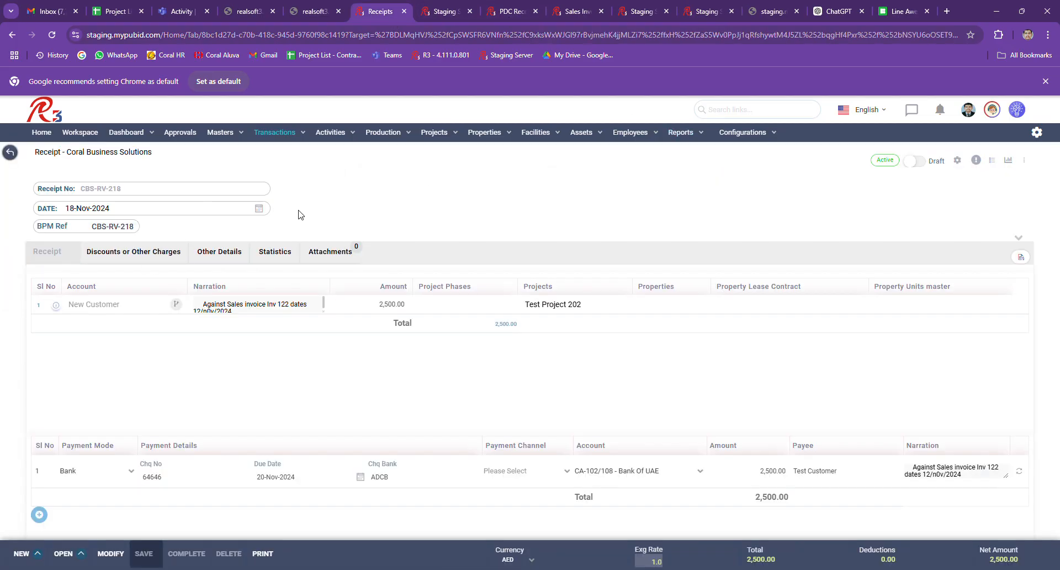
{"action": "left_click", "coordinate": [11, 153]}
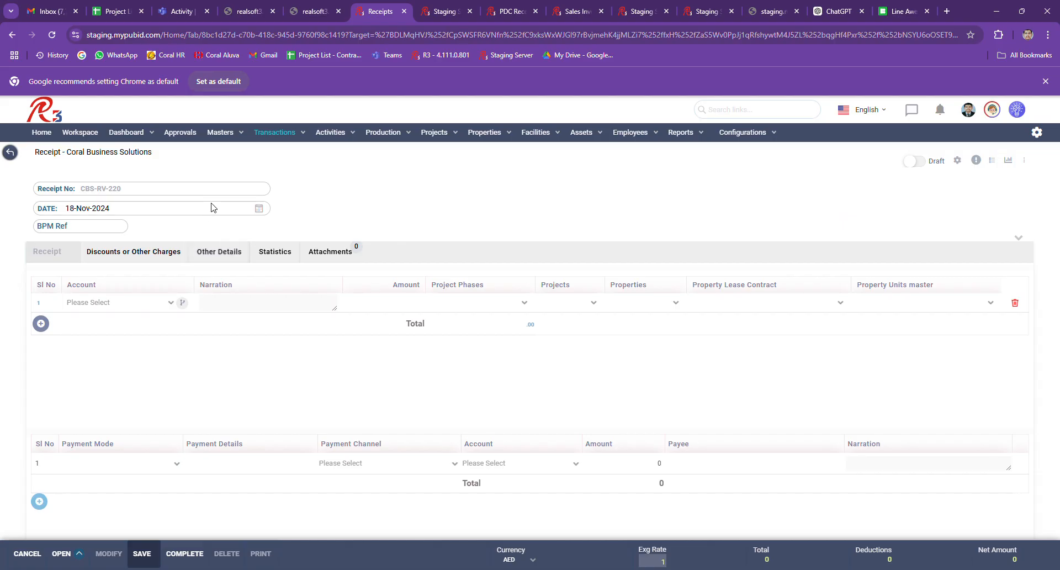
{"action": "left_click", "coordinate": [122, 305]}
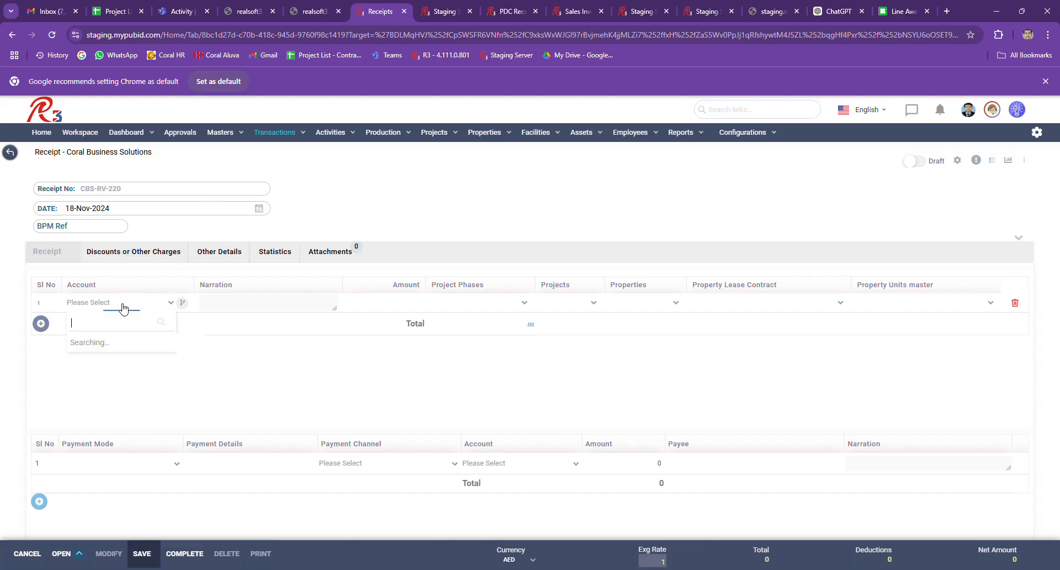
{"action": "type", "text": "new"}
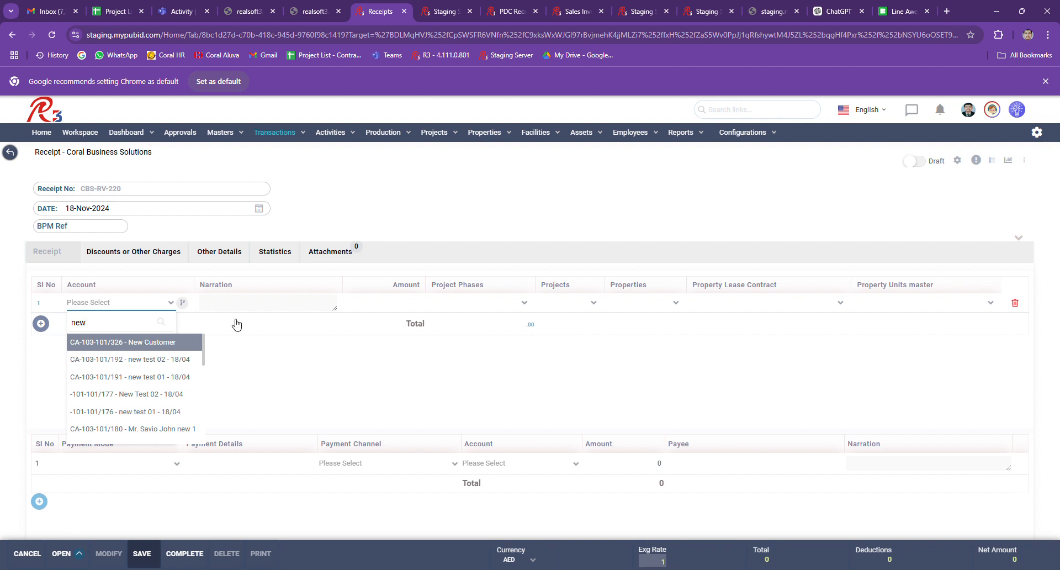
{"action": "left_click", "coordinate": [190, 342]}
{"action": "left_click", "coordinate": [304, 306]}
{"action": "type", "text": "multi purpose"}
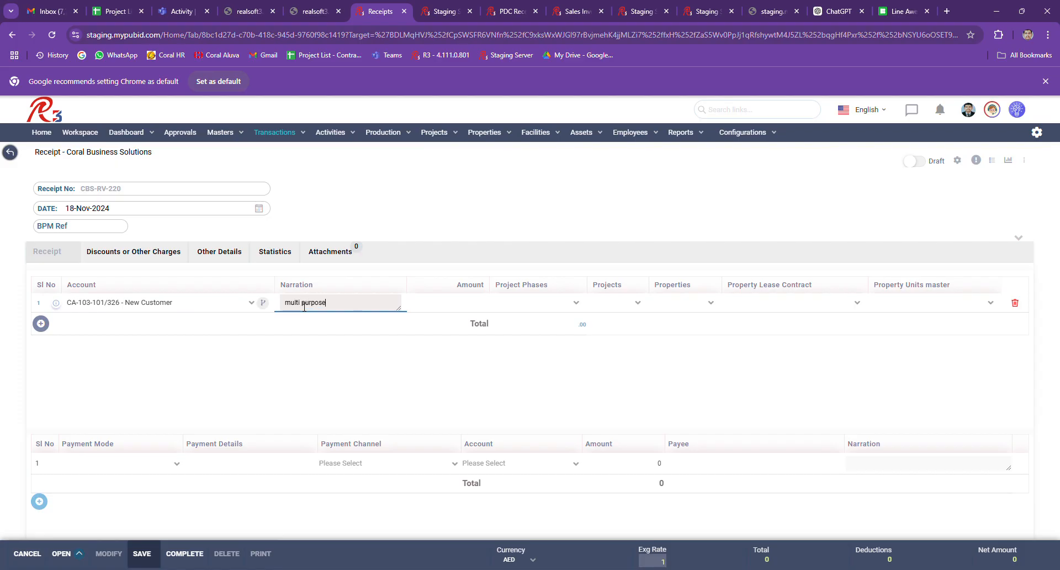
{"action": "left_click", "coordinate": [485, 307]}
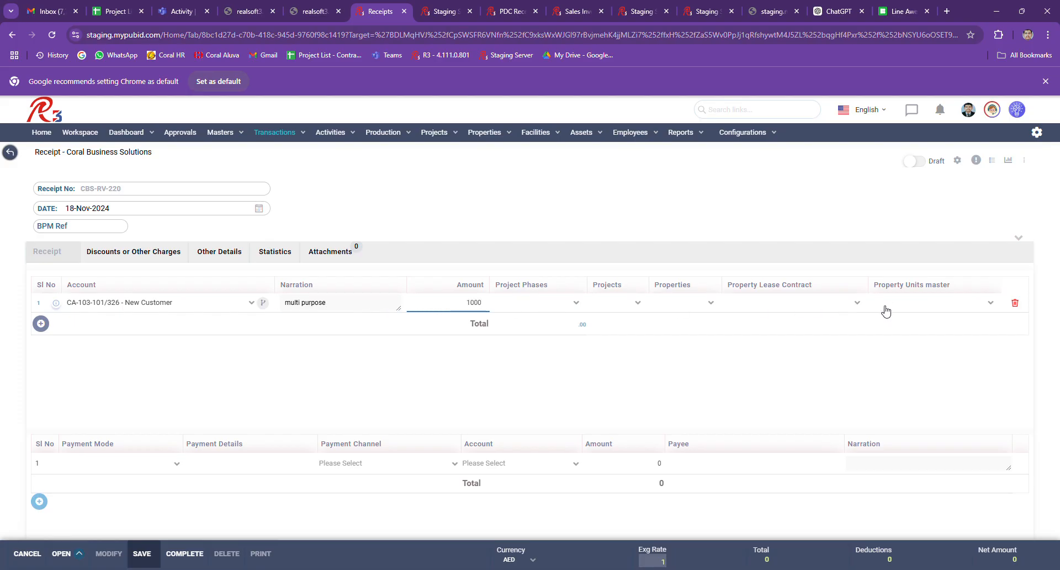
- Set the receipt's payment mode to Bank with cheque number 342, due date 21-Nov-2024 and cheque bank ADCB
{"action": "left_click", "coordinate": [161, 464]}
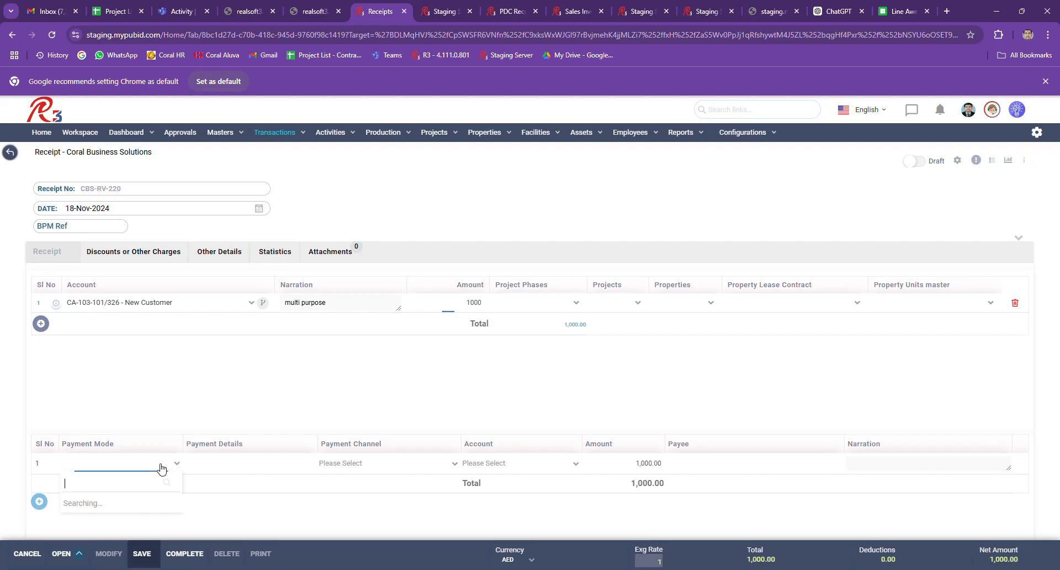
{"action": "left_click", "coordinate": [98, 537]}
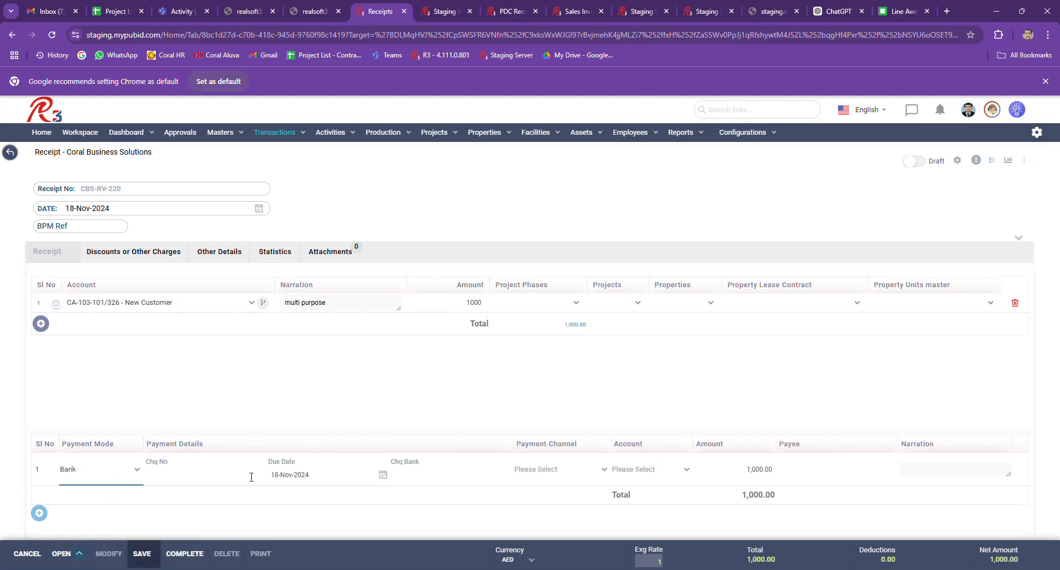
{"action": "left_click", "coordinate": [209, 486]}
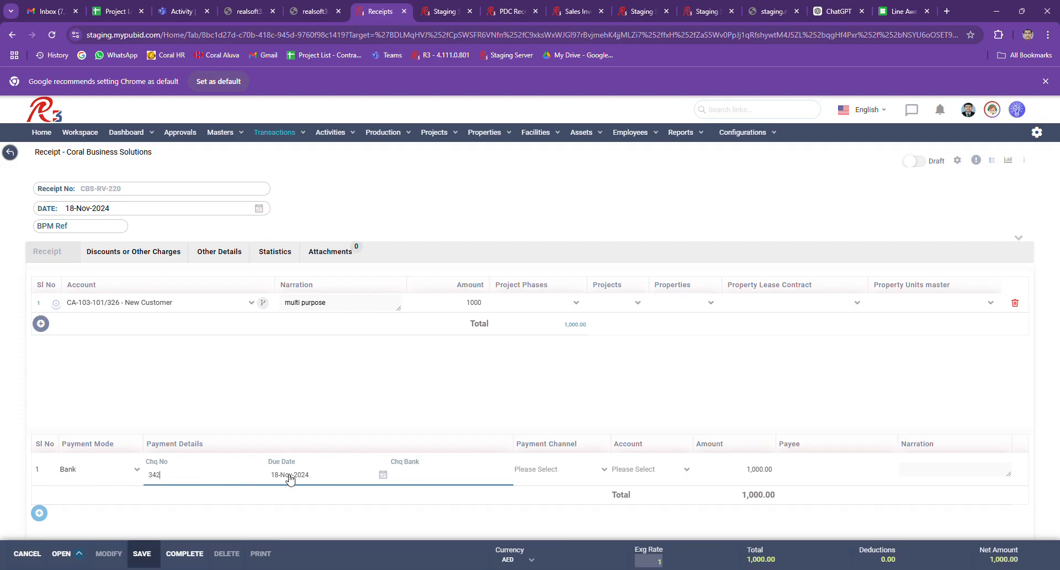
{"action": "left_click", "coordinate": [335, 478]}
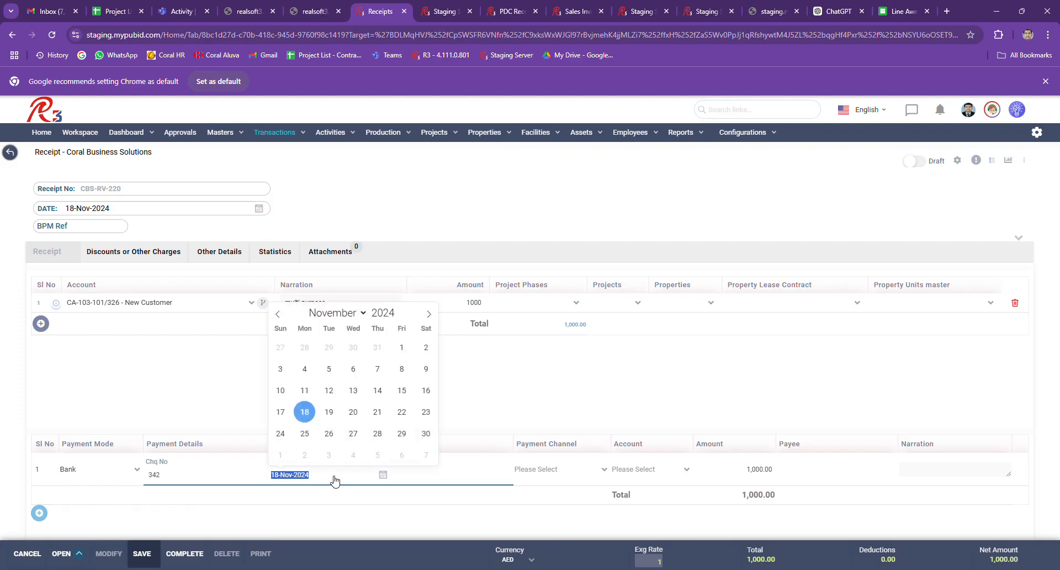
{"action": "left_click", "coordinate": [380, 417]}
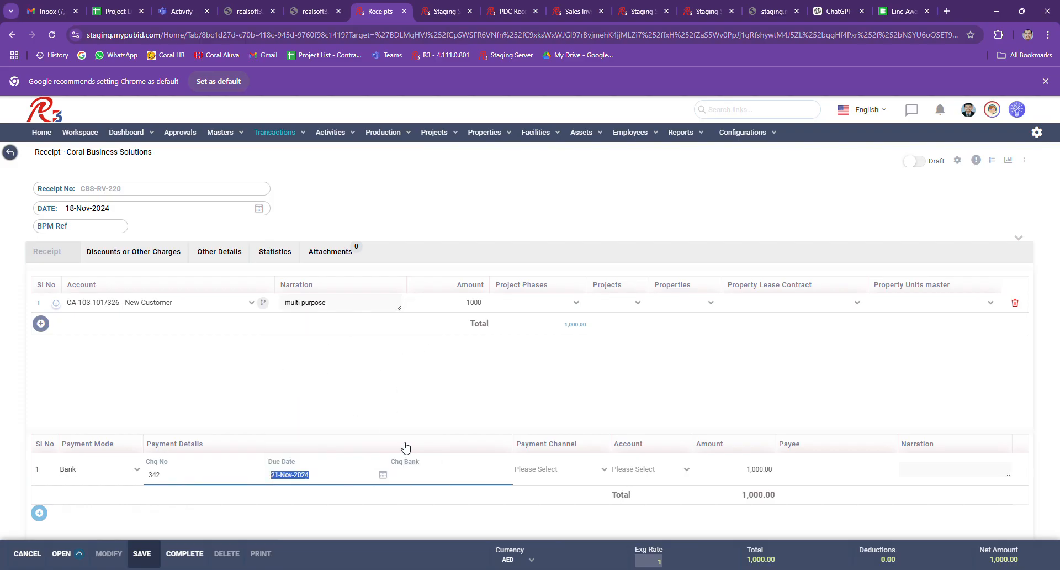
{"action": "left_click", "coordinate": [422, 478]}
{"action": "type", "text": "ADCB"}
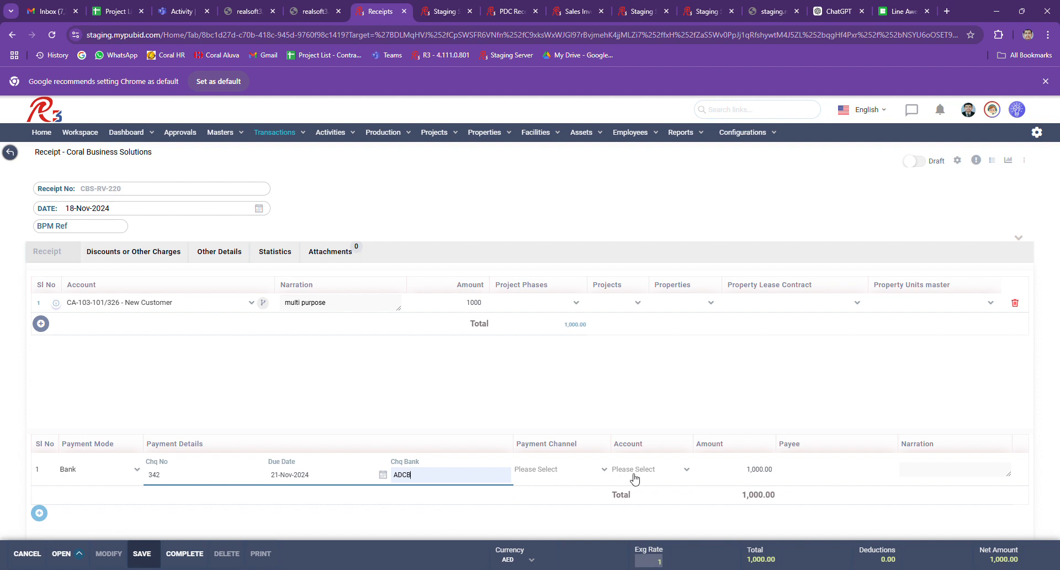
- Assign the receipt's payment to the Bank of UAE account and save the receipt
{"action": "left_click", "coordinate": [686, 471]}
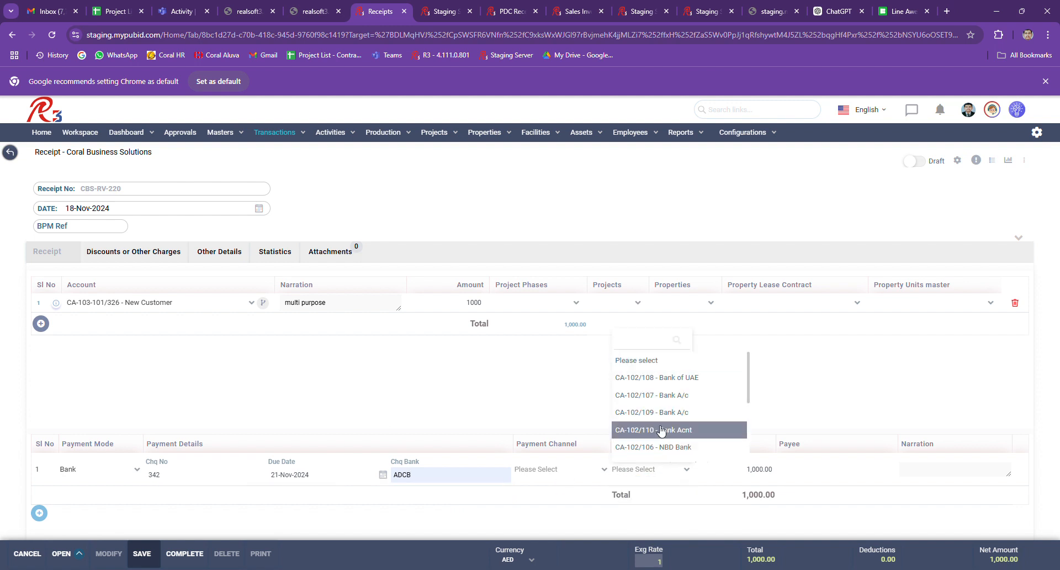
{"action": "left_click", "coordinate": [678, 380]}
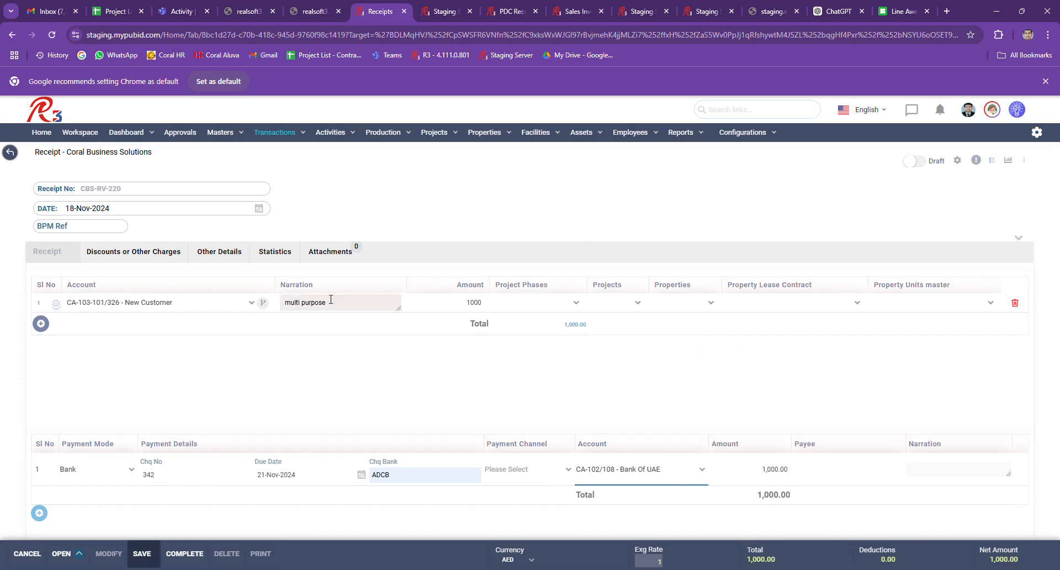
{"action": "left_click", "coordinate": [142, 555]}
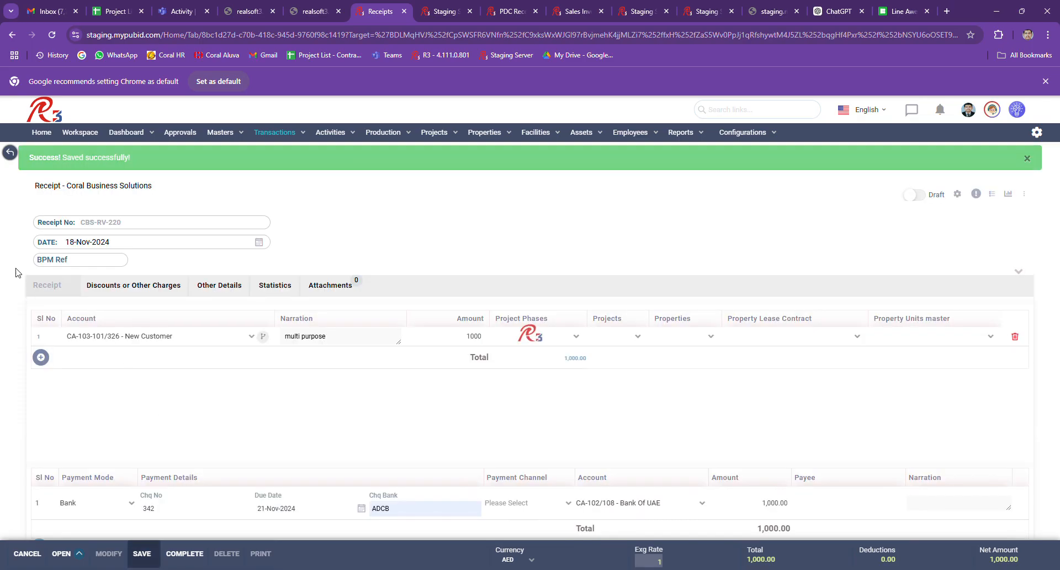
- Open receipt CBS-RV-220 from the Receipts Summary to check its saved details, and return to the summary
{"action": "left_click", "coordinate": [10, 154]}
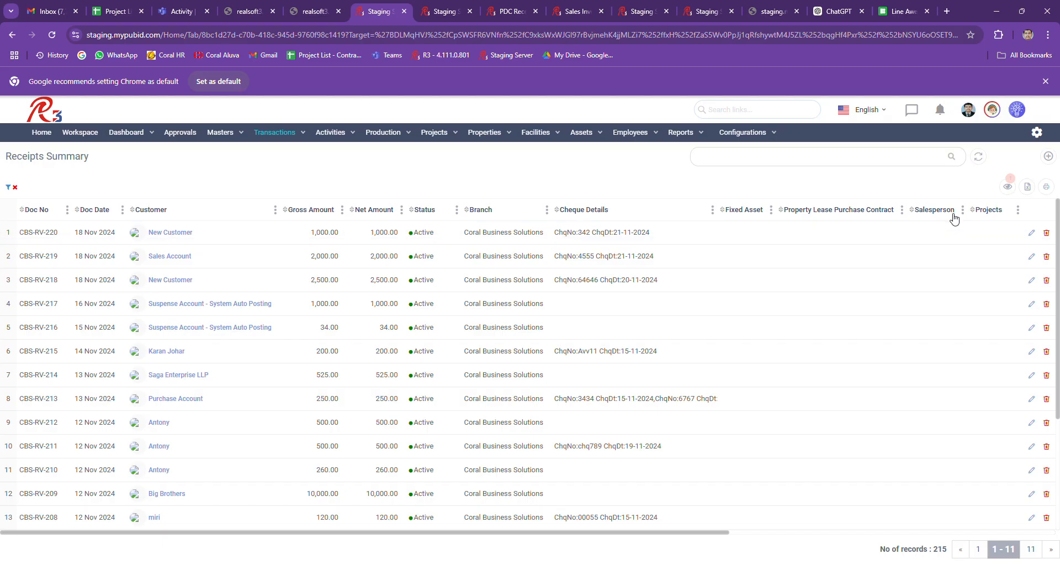
{"action": "left_click", "coordinate": [1033, 235]}
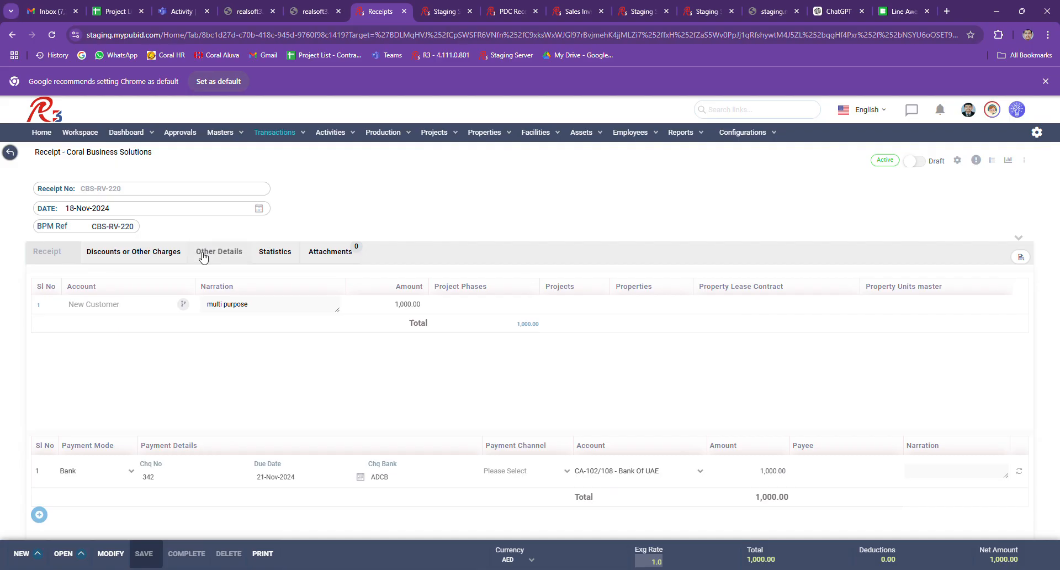
{"action": "left_click", "coordinate": [10, 152]}
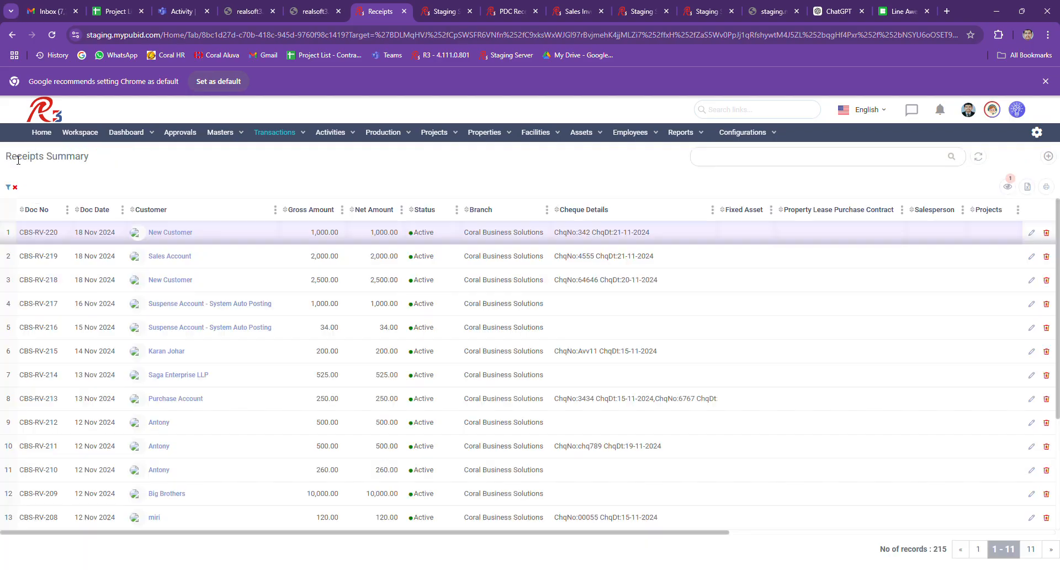
- Go to the PDC Receipt list, refresh it and open a new blank PDC receipt
{"action": "left_click", "coordinate": [450, 12]}
{"action": "left_click", "coordinate": [497, 13]}
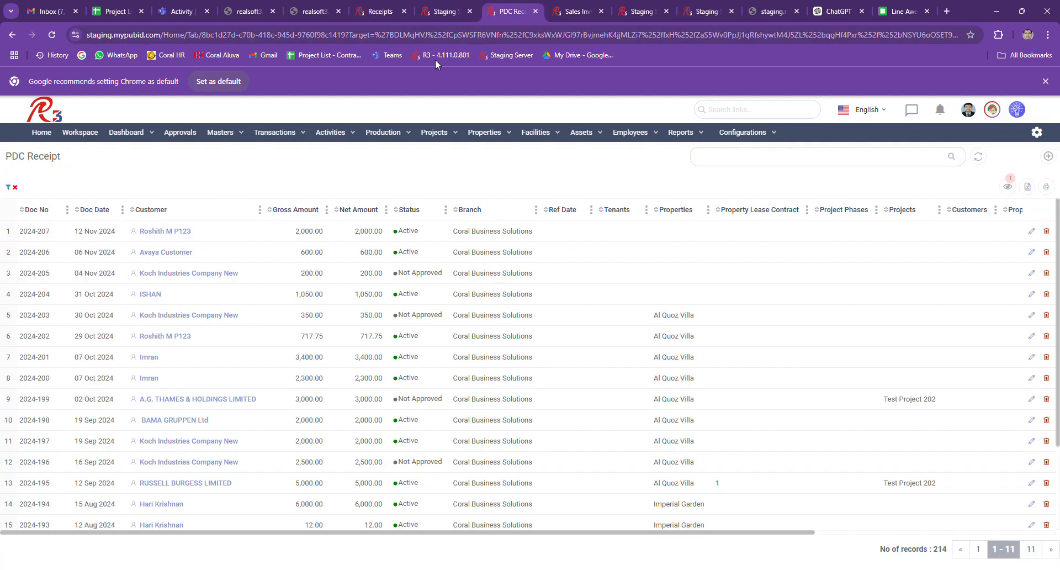
{"action": "left_click", "coordinate": [978, 157]}
{"action": "left_click", "coordinate": [1049, 157]}
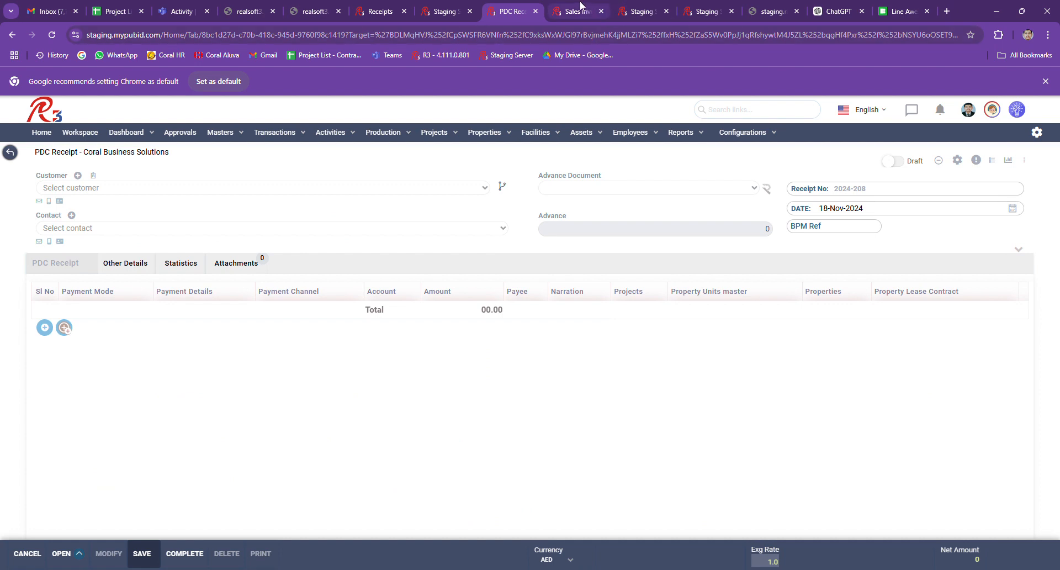
- Return to the open Cheque Handling document by way of the Bank of UAE general ledger
{"action": "left_click", "coordinate": [636, 12]}
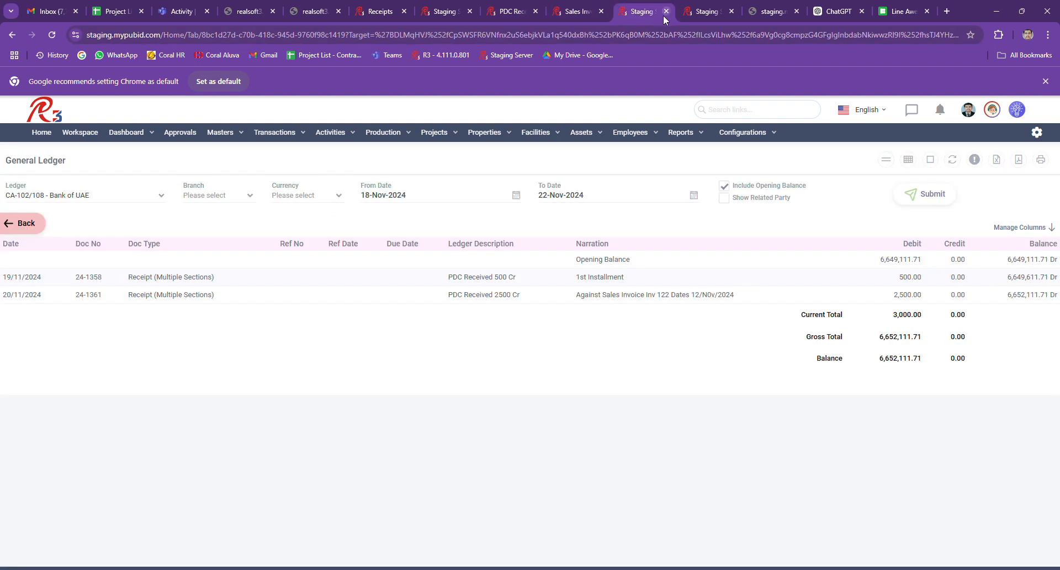
{"action": "left_click", "coordinate": [699, 14]}
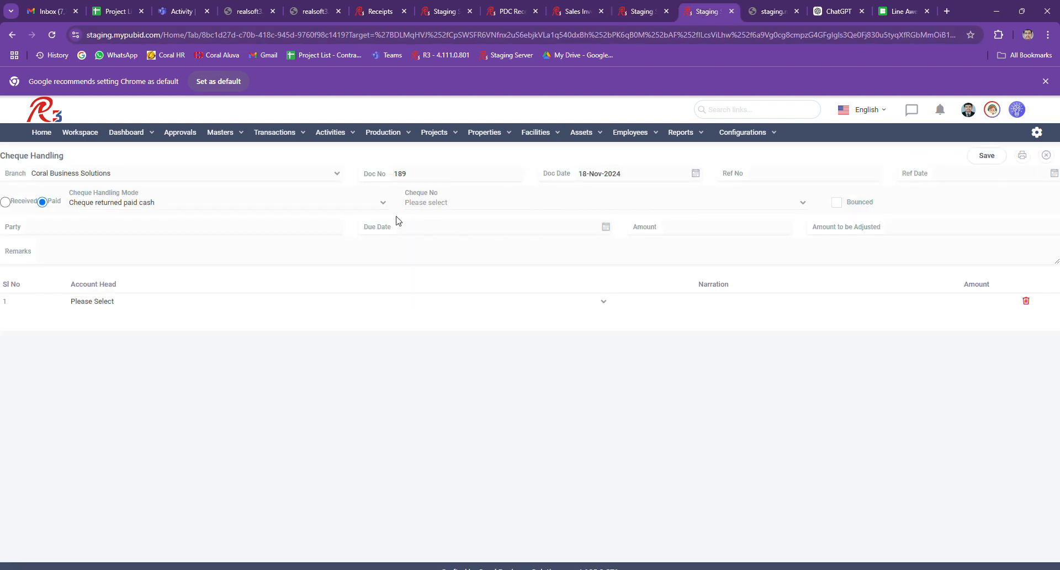
- Search the paid cheques for 342, and check the cheque details of the New Customer receipt in the Receipts Summary
{"action": "left_click", "coordinate": [450, 203]}
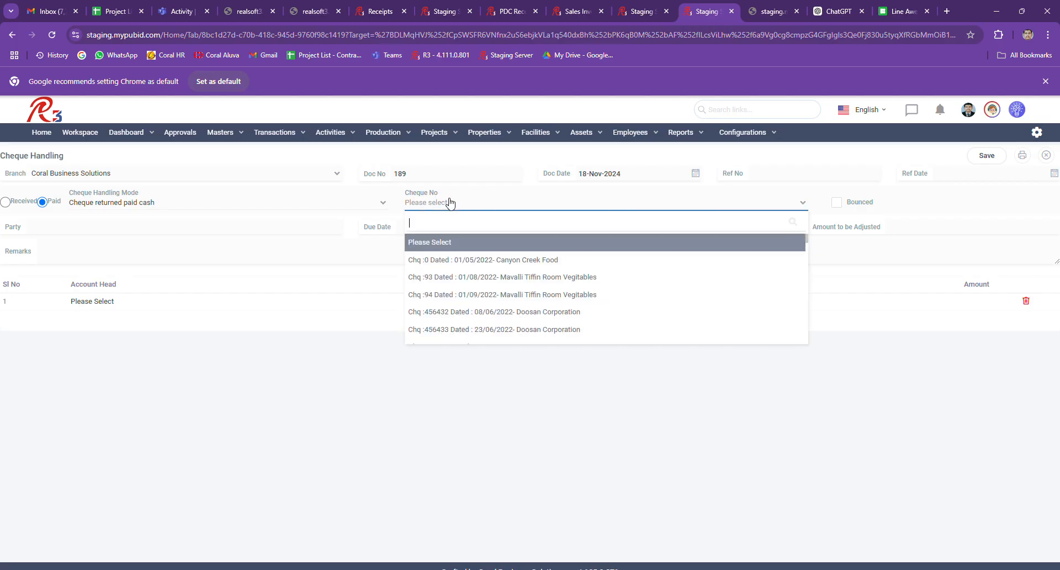
{"action": "type", "text": "342"}
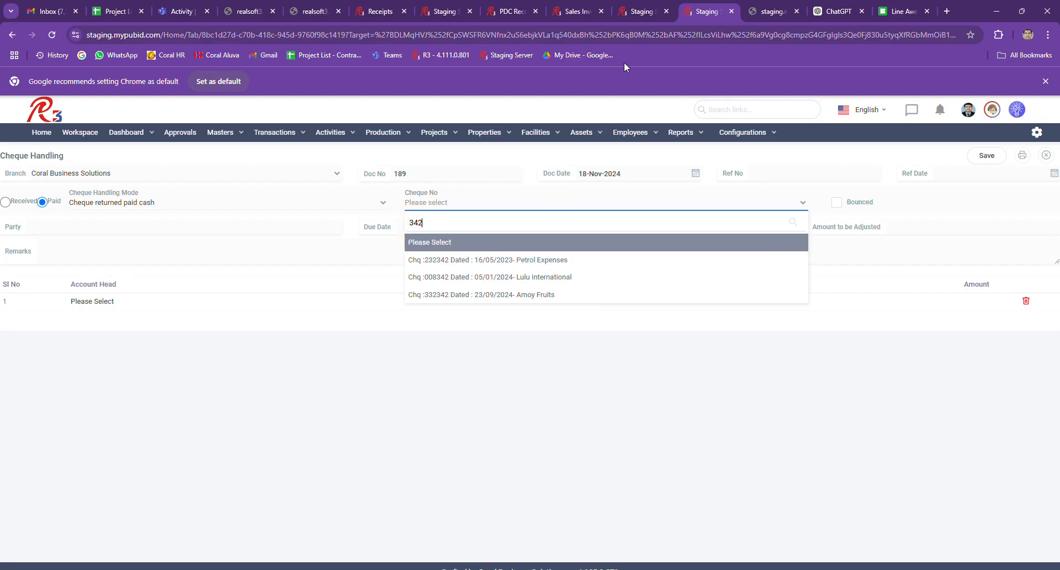
{"action": "left_click", "coordinate": [638, 13]}
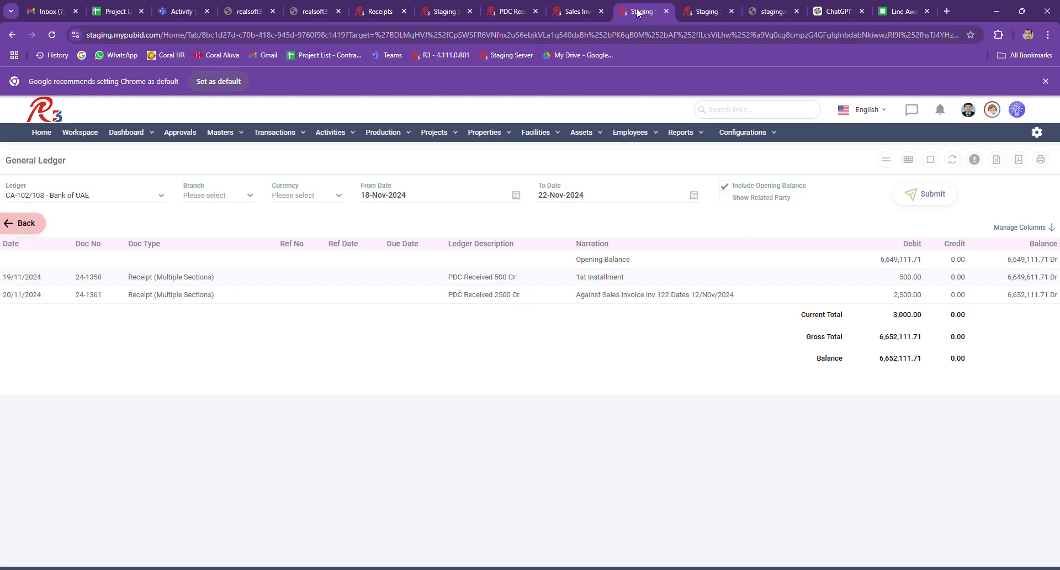
{"action": "left_click", "coordinate": [574, 12]}
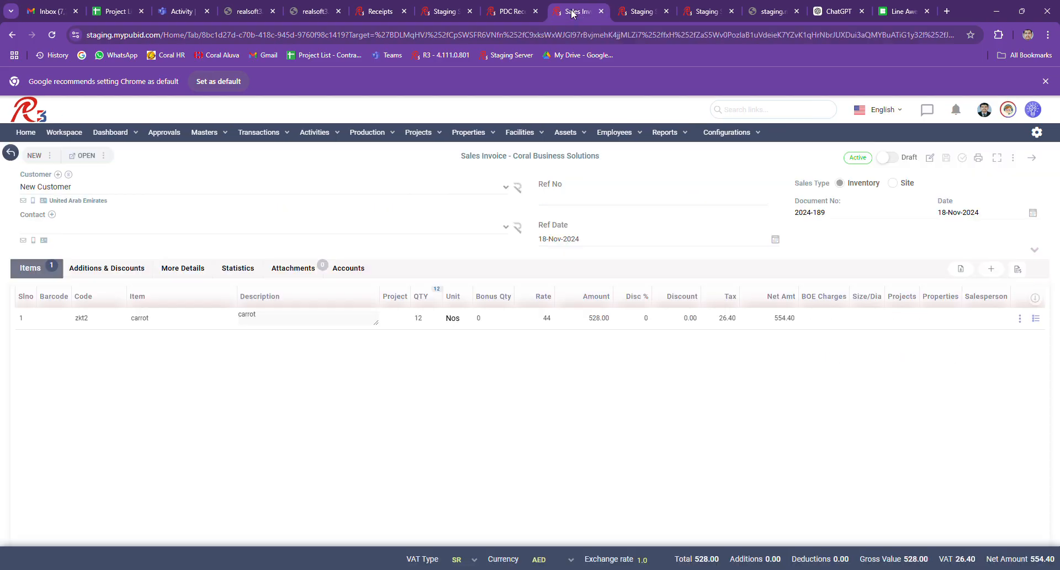
{"action": "left_click", "coordinate": [519, 11]}
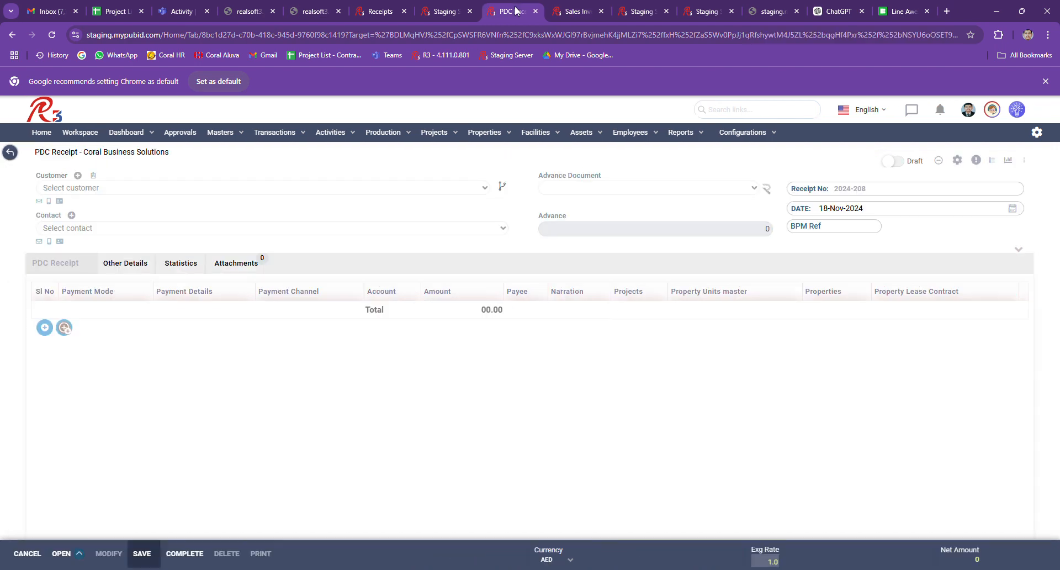
{"action": "left_click", "coordinate": [443, 11]}
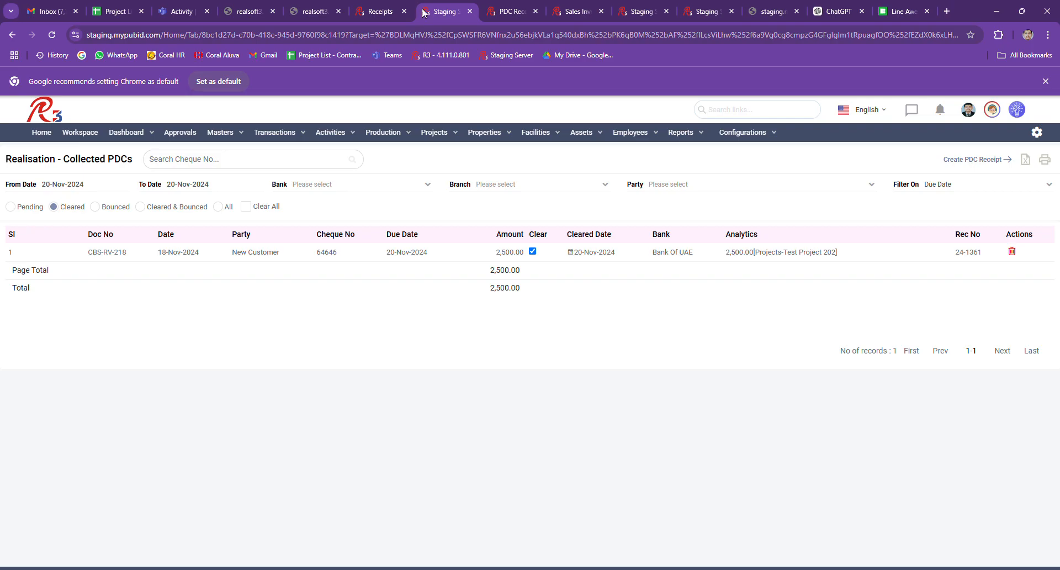
{"action": "left_click", "coordinate": [381, 11]}
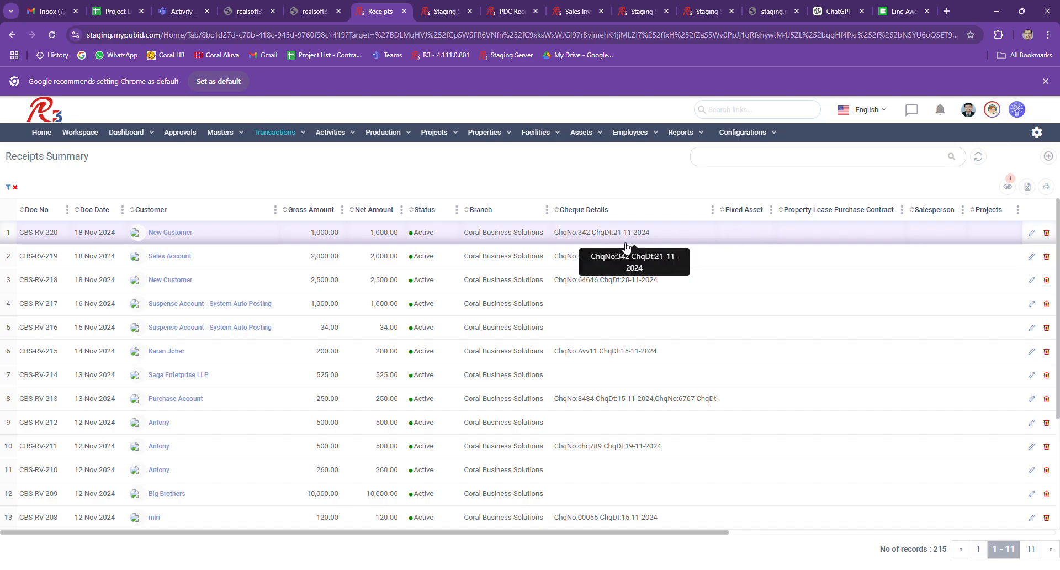
{"action": "left_click", "coordinate": [709, 11]}
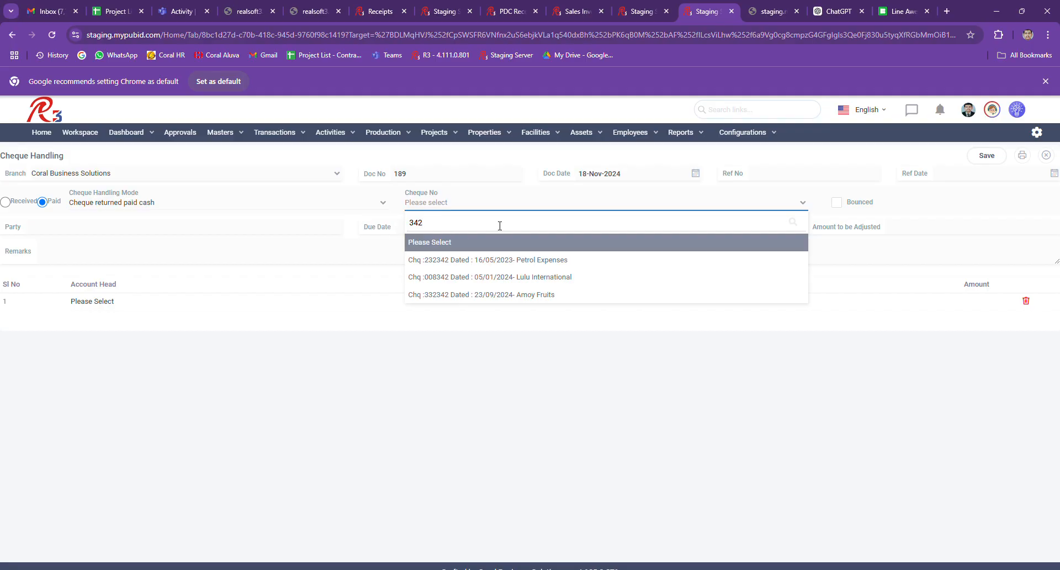
- Reload the Cheque Handling page and create a new document for received cheques
{"action": "left_click", "coordinate": [57, 30]}
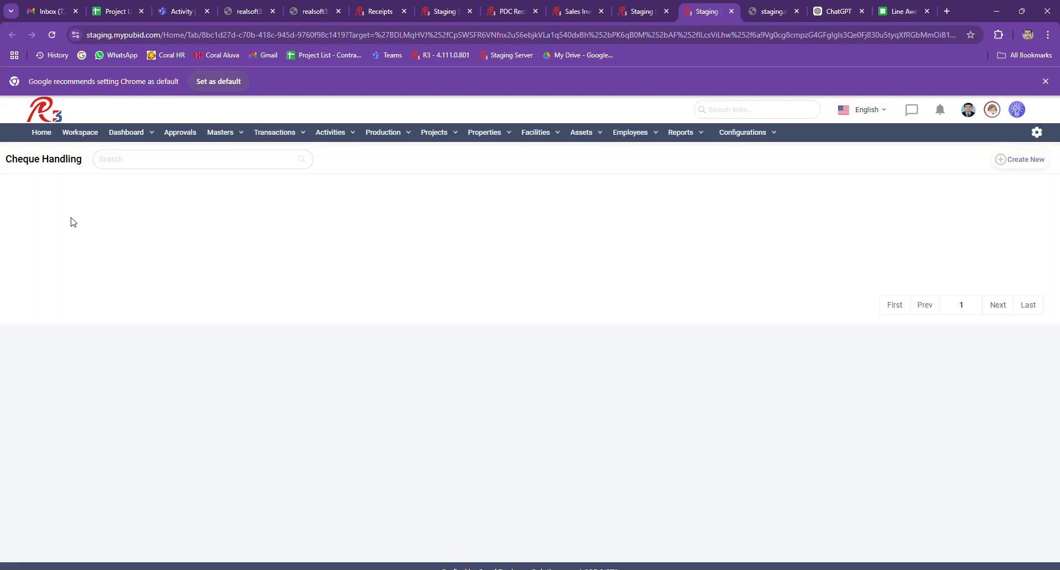
{"action": "left_click", "coordinate": [1005, 160]}
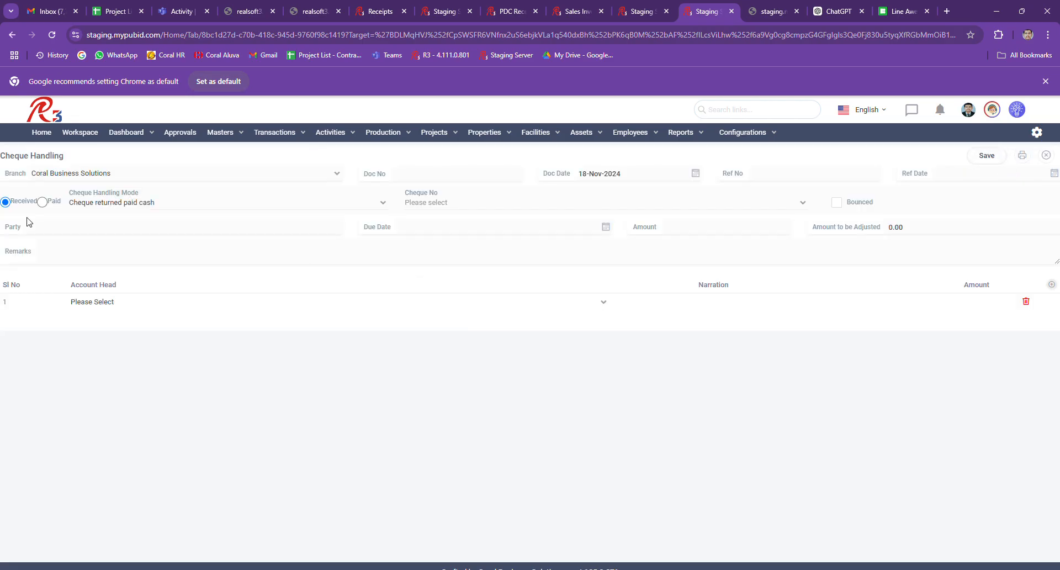
- Find received cheque 342 dated 21/11/2024 for New Customer and select it as the cheque to handle
{"action": "left_click", "coordinate": [474, 204]}
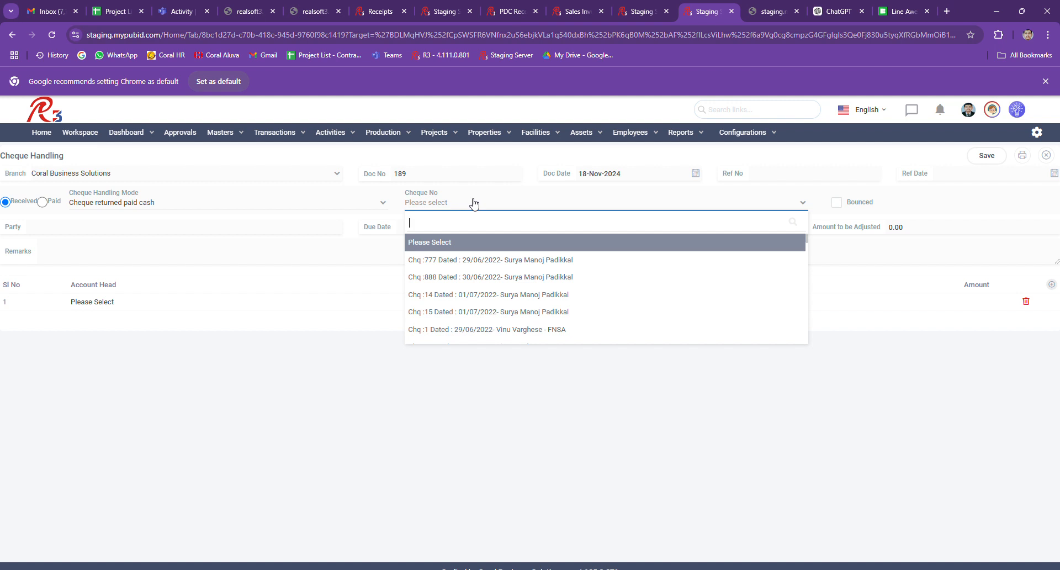
{"action": "type", "text": "342"}
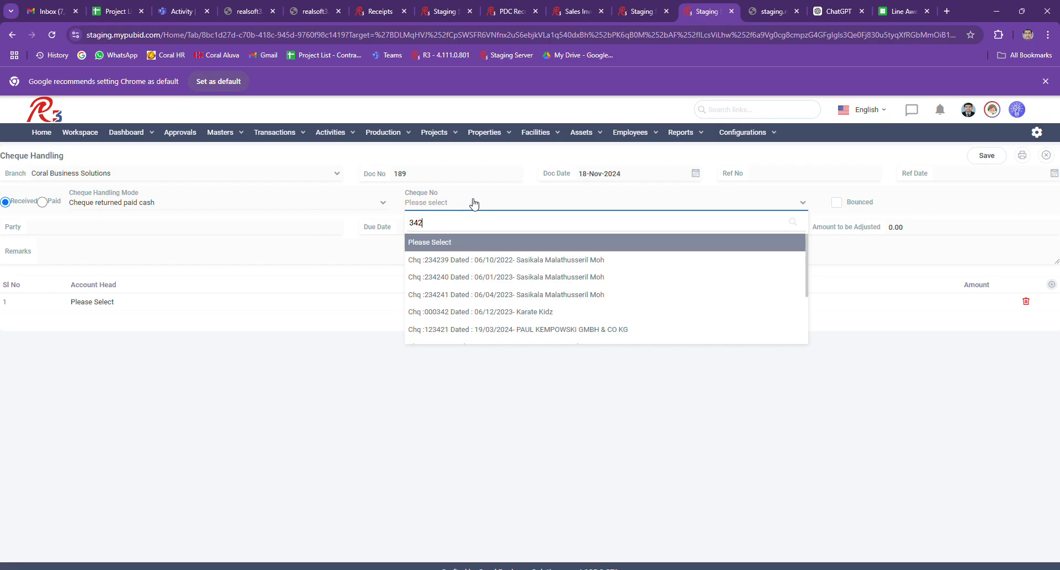
{"action": "left_click", "coordinate": [811, 329]}
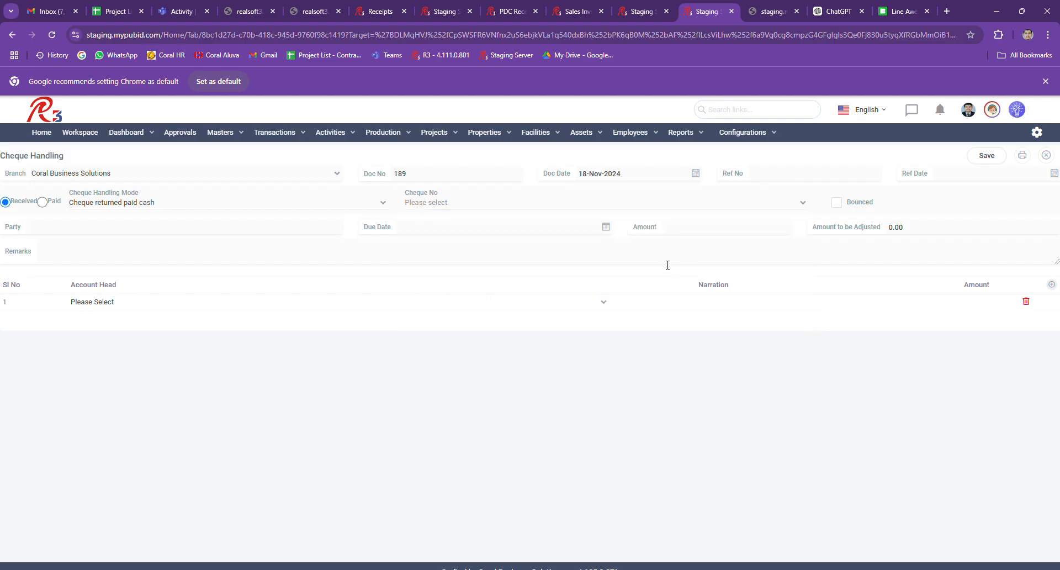
{"action": "left_click", "coordinate": [604, 202]}
{"action": "type", "text": "342"}
{"action": "key", "text": "Down"}
{"action": "key", "text": "Down"}
{"action": "key", "text": "Down"}
{"action": "key", "text": "Down"}
{"action": "key", "text": "Down"}
{"action": "key", "text": "Down"}
{"action": "key", "text": "Down"}
{"action": "key", "text": "Down"}
{"action": "key", "text": "Down"}
{"action": "key", "text": "Down"}
{"action": "key", "text": "Down"}
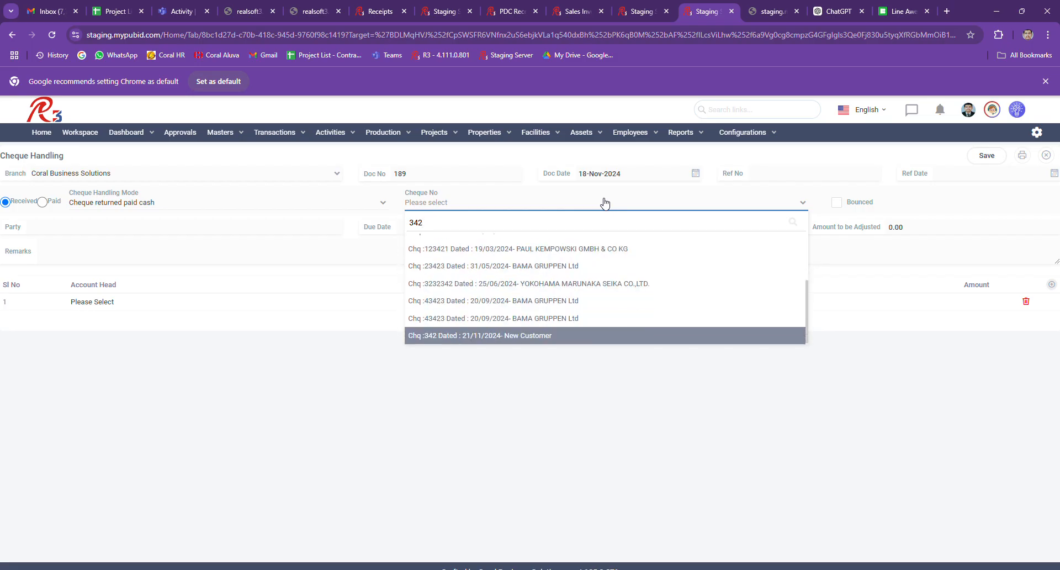
{"action": "left_click", "coordinate": [524, 341]}
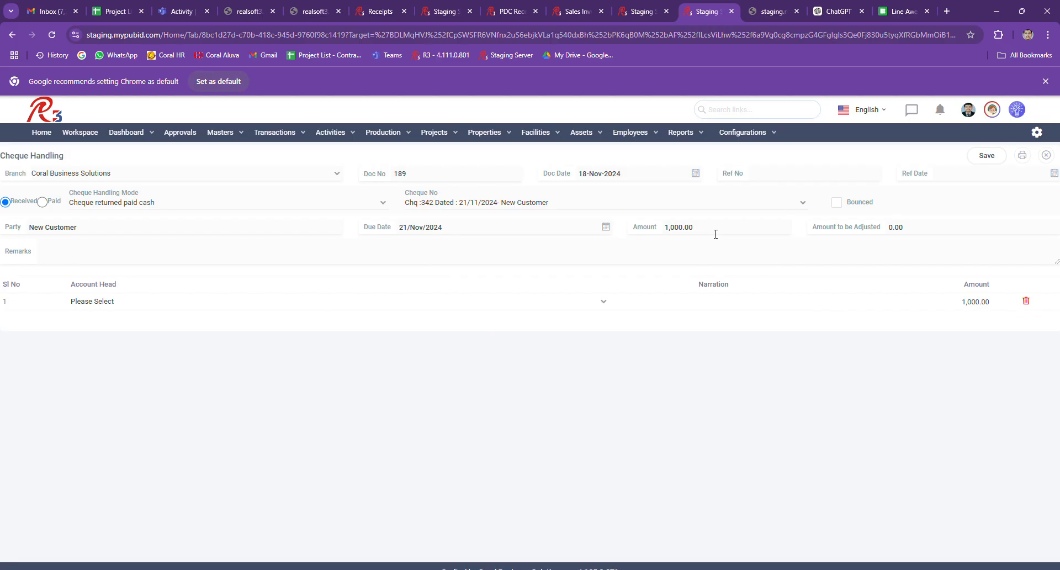
- Mark the cheque as bounced and assign Cash Account as the account head of the first row
{"action": "left_click", "coordinate": [837, 203]}
{"action": "left_click", "coordinate": [126, 302]}
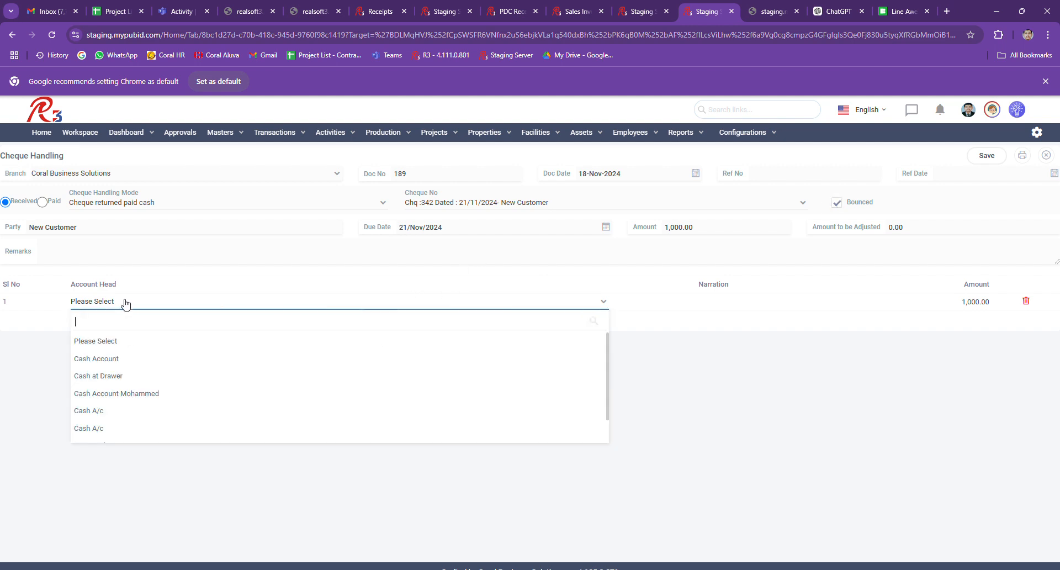
{"action": "left_click", "coordinate": [115, 363]}
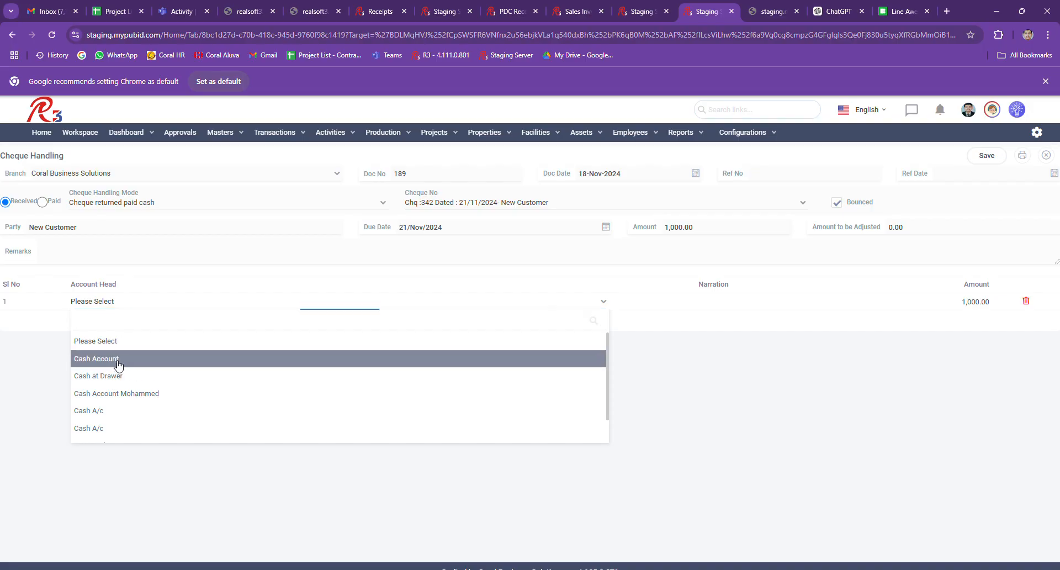
{"action": "left_click", "coordinate": [154, 307]}
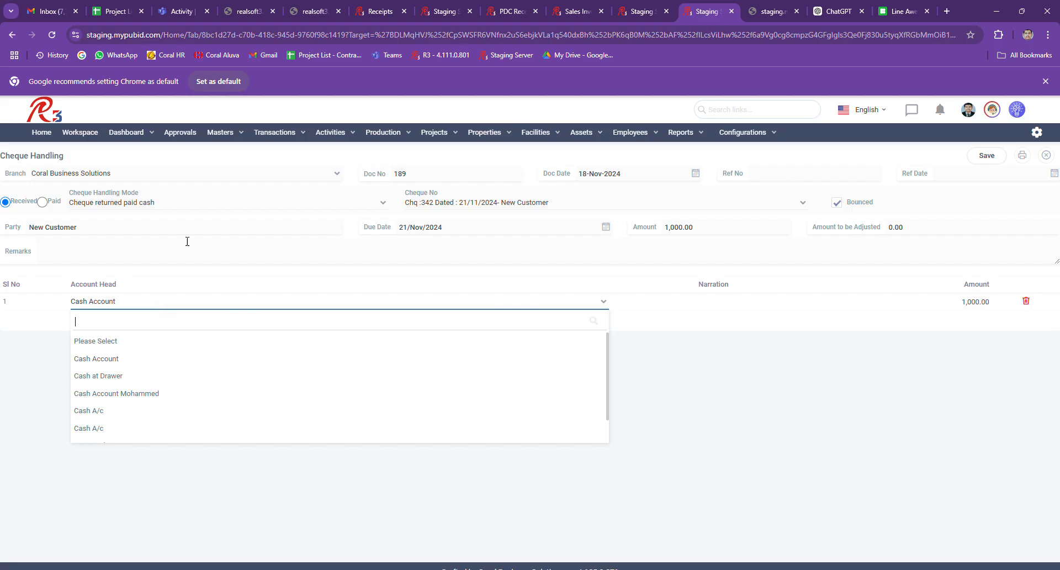
- Try the replaced-with-another-cheque and credit-party-account handling modes, view their account heads, and return to Cheque returned paid cash
{"action": "left_click", "coordinate": [203, 204]}
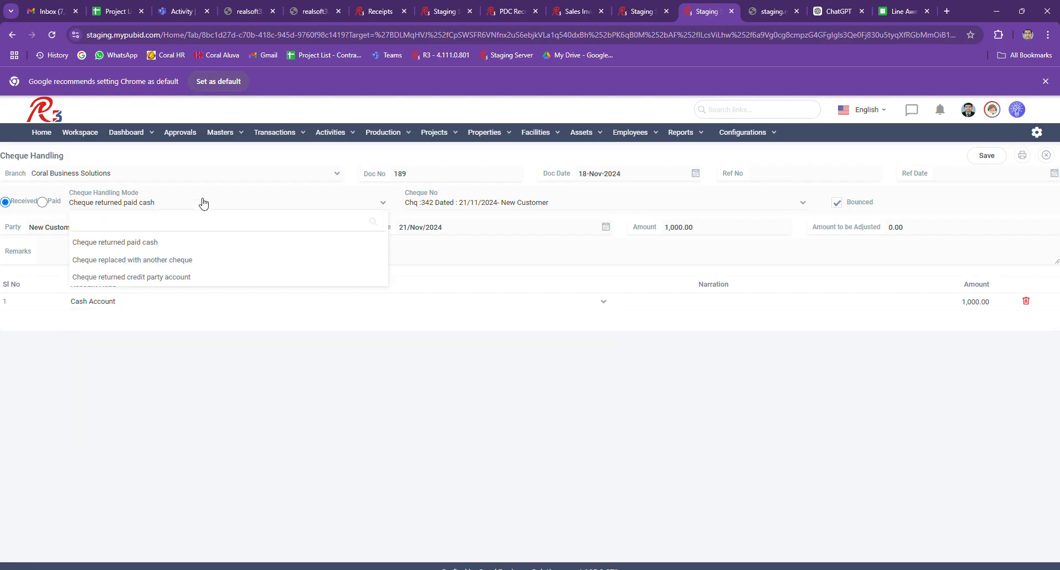
{"action": "left_click", "coordinate": [188, 260]}
{"action": "left_click", "coordinate": [161, 303]}
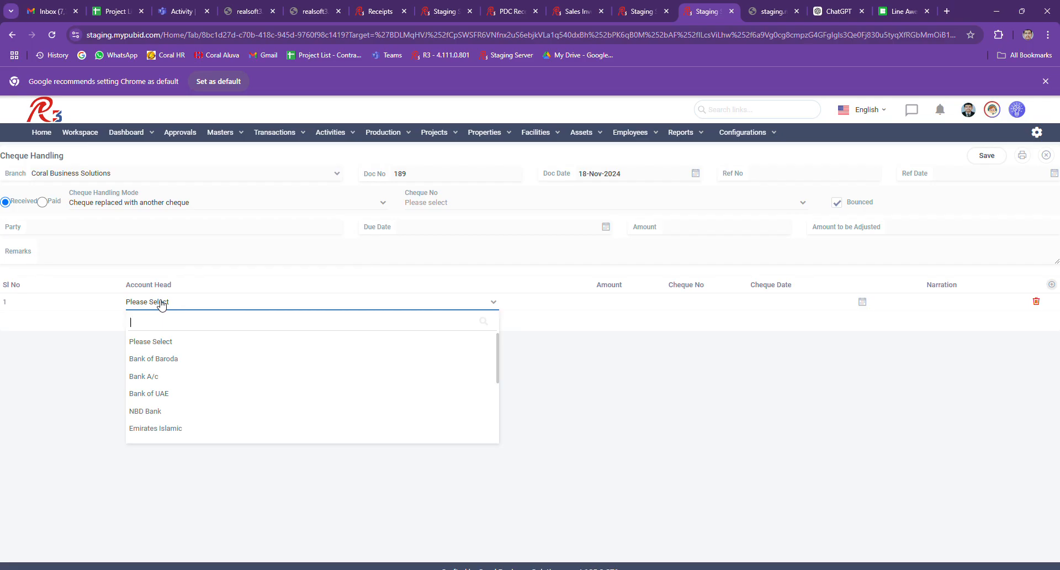
{"action": "left_click", "coordinate": [170, 204]}
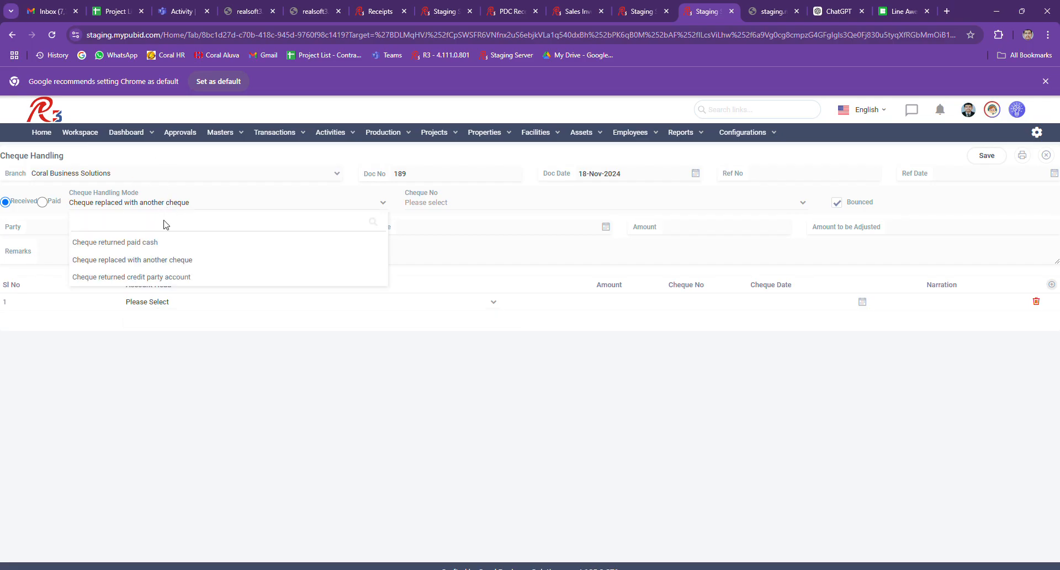
{"action": "left_click", "coordinate": [160, 278]}
{"action": "left_click", "coordinate": [192, 313]}
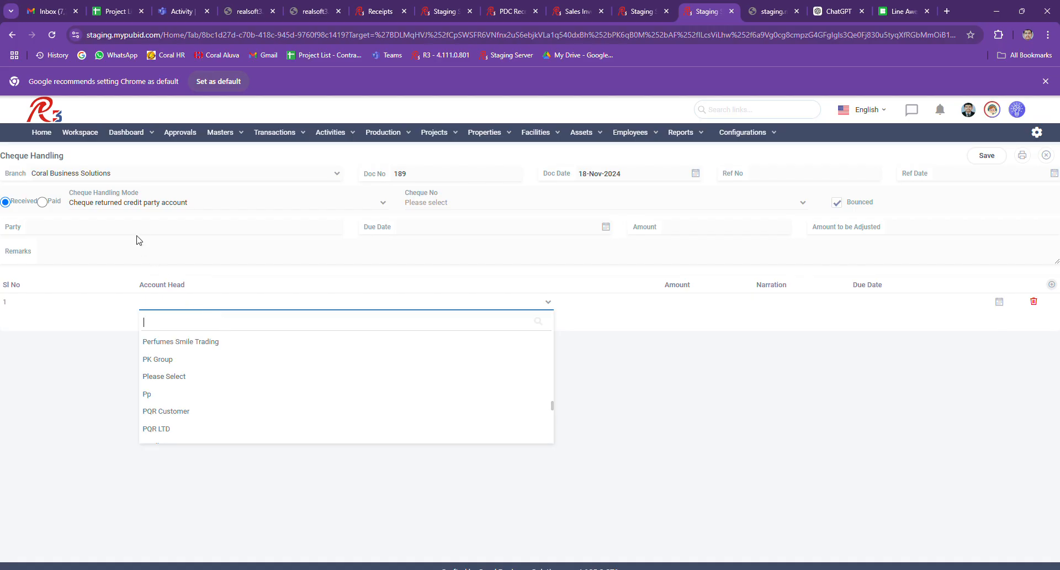
{"action": "left_click", "coordinate": [156, 207]}
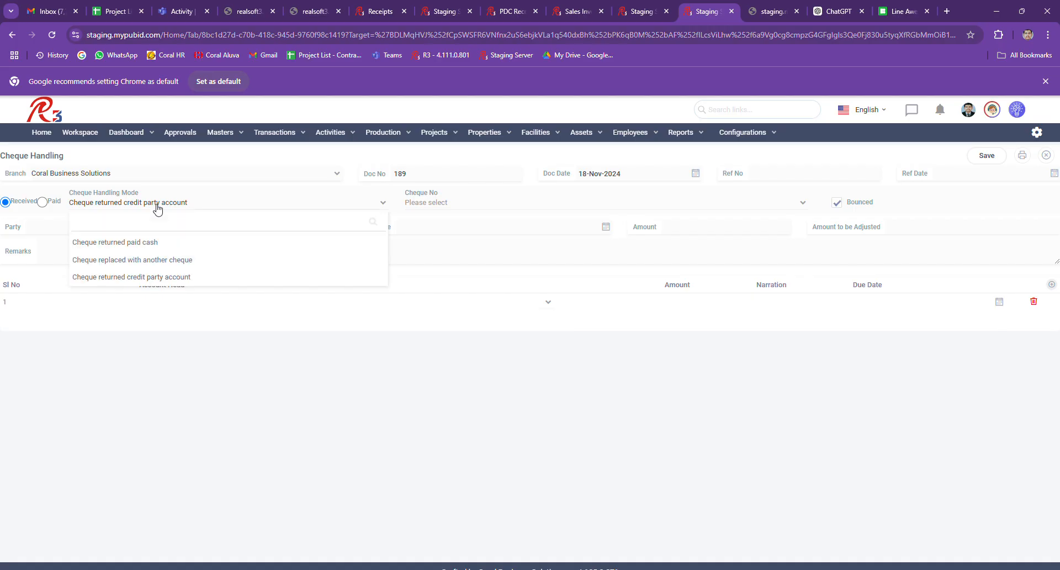
{"action": "left_click", "coordinate": [160, 242]}
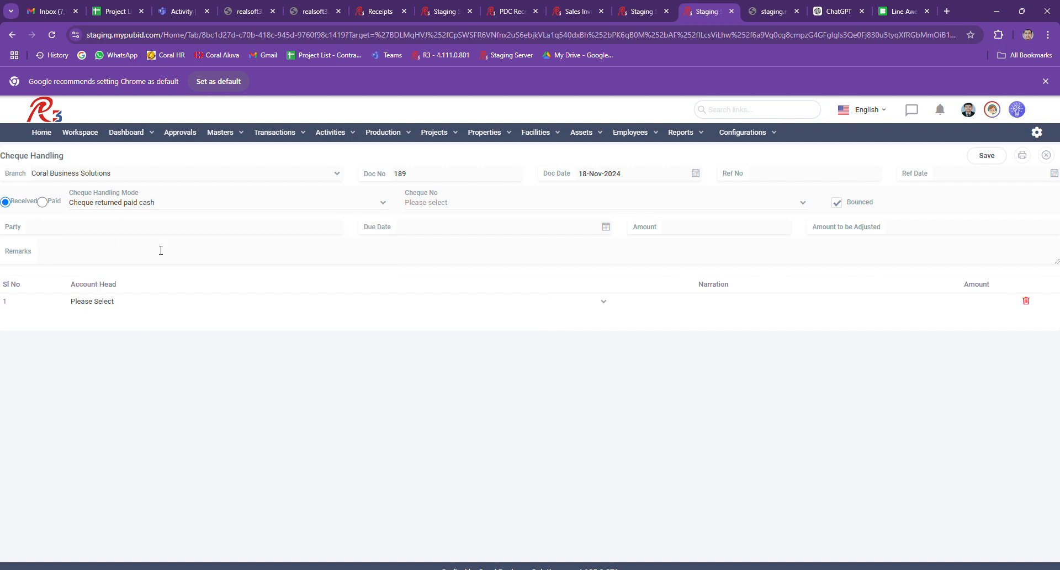
- Select New Customer's received cheque 342 dated 21/11/2024 and assign Cash Account as the row's account head
{"action": "left_click", "coordinate": [500, 204]}
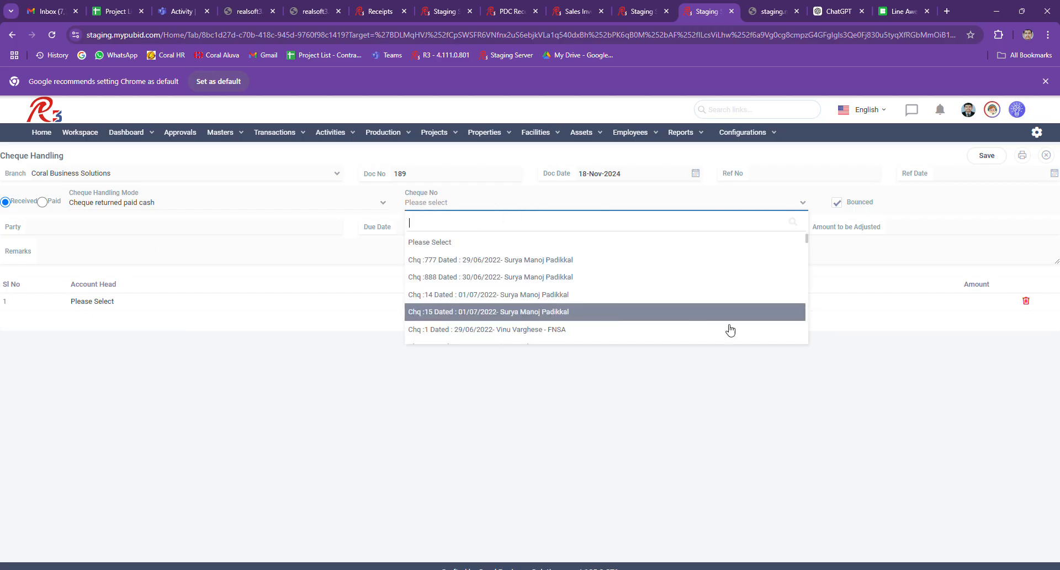
{"action": "type", "text": "342"}
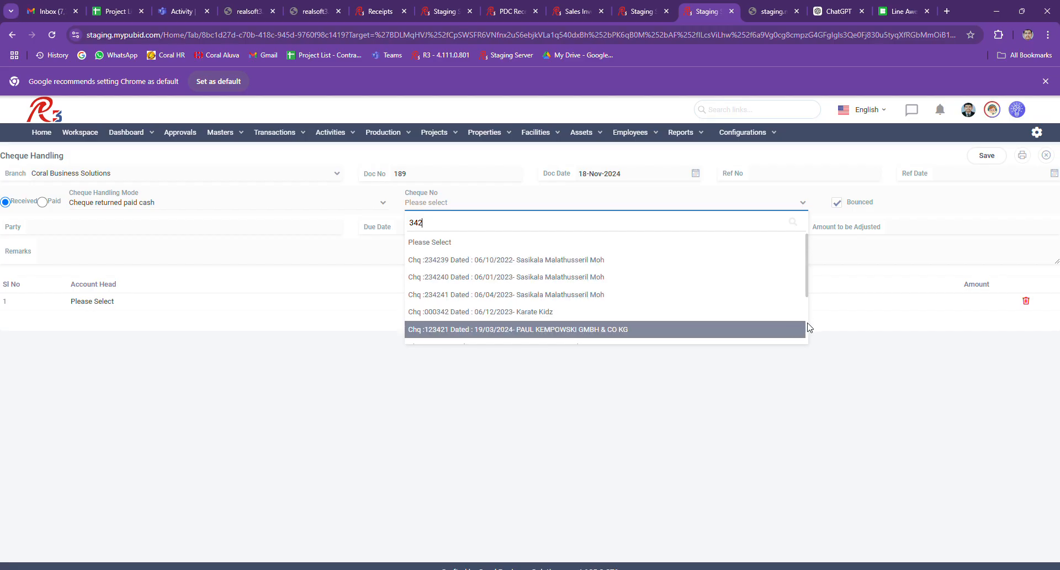
{"action": "scroll", "coordinate": [767, 329], "scroll_direction": "down", "scroll_amount": 3}
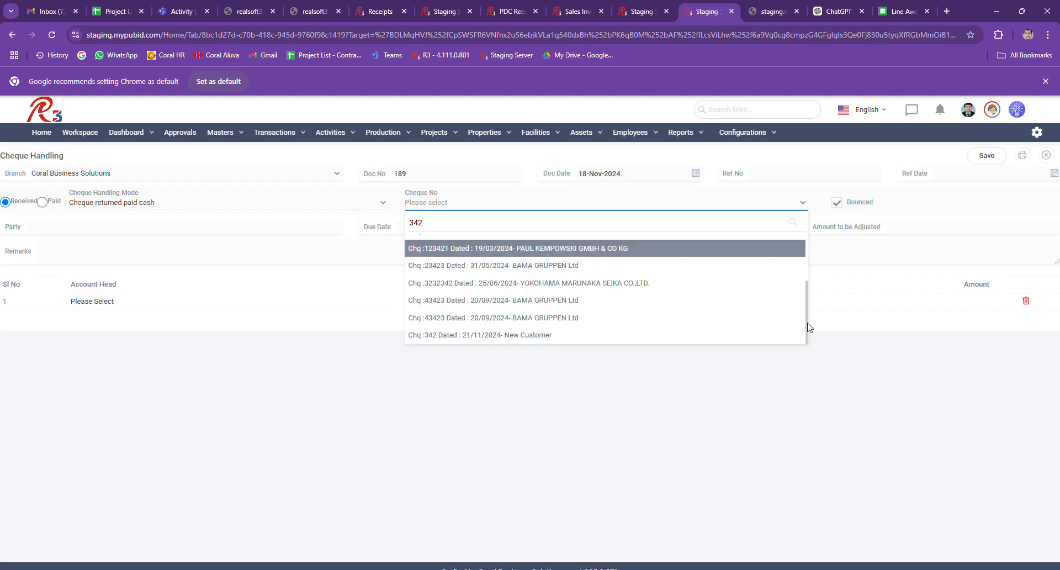
{"action": "left_click", "coordinate": [769, 334]}
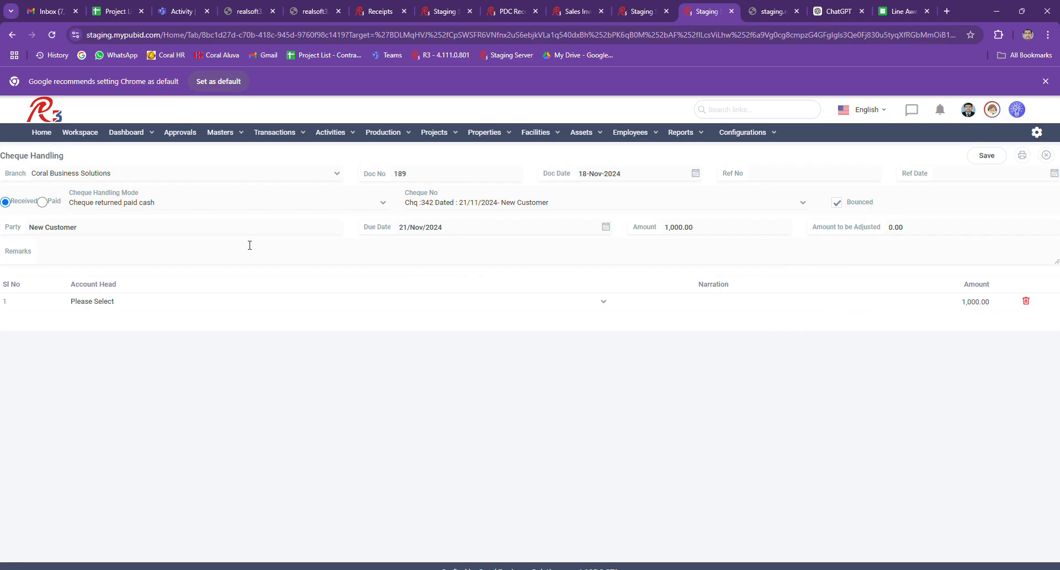
{"action": "left_click", "coordinate": [126, 305]}
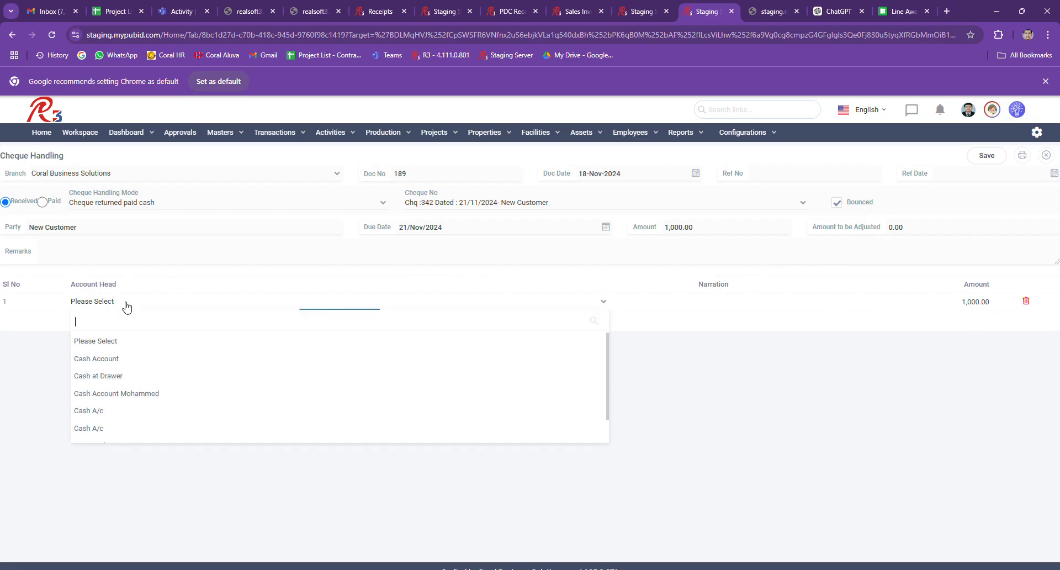
{"action": "left_click", "coordinate": [137, 369]}
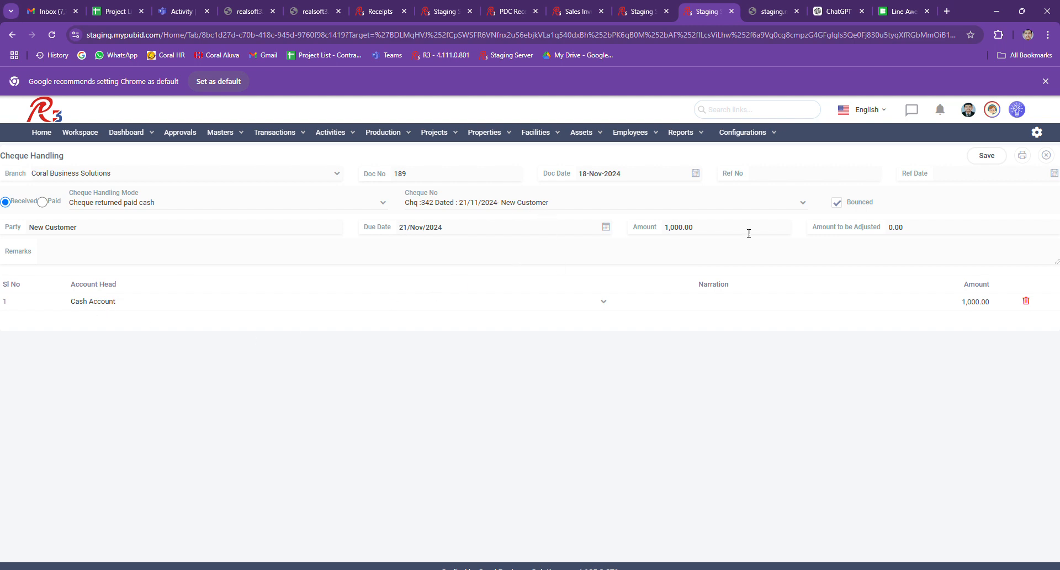
- Try to set the Cash Account row's amount to 1200
{"action": "left_click", "coordinate": [705, 233]}
{"action": "left_click", "coordinate": [964, 303]}
{"action": "type", "text": "1200"}
{"action": "left_click", "coordinate": [817, 313]}
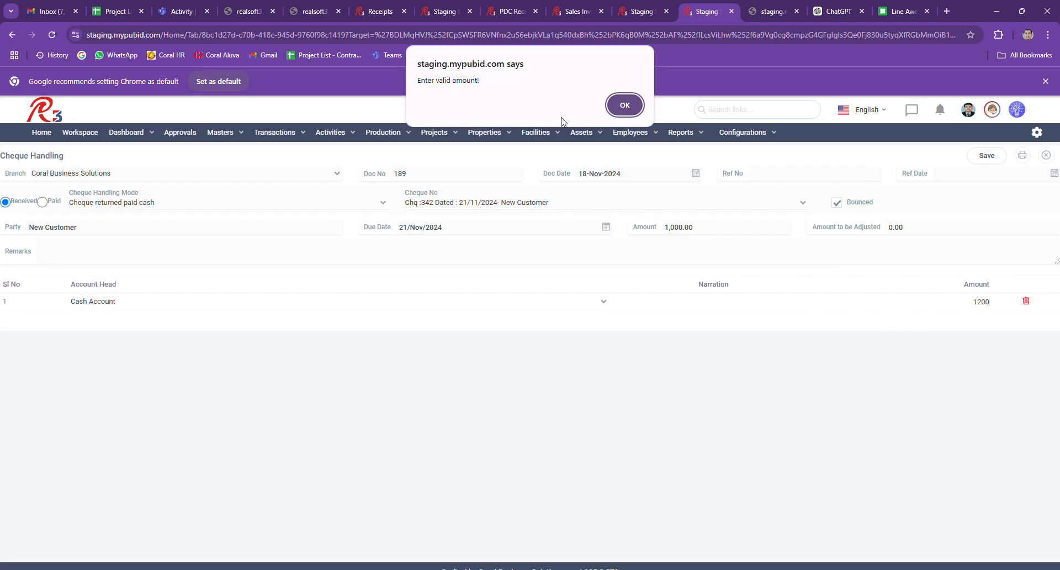
{"action": "left_click", "coordinate": [622, 106]}
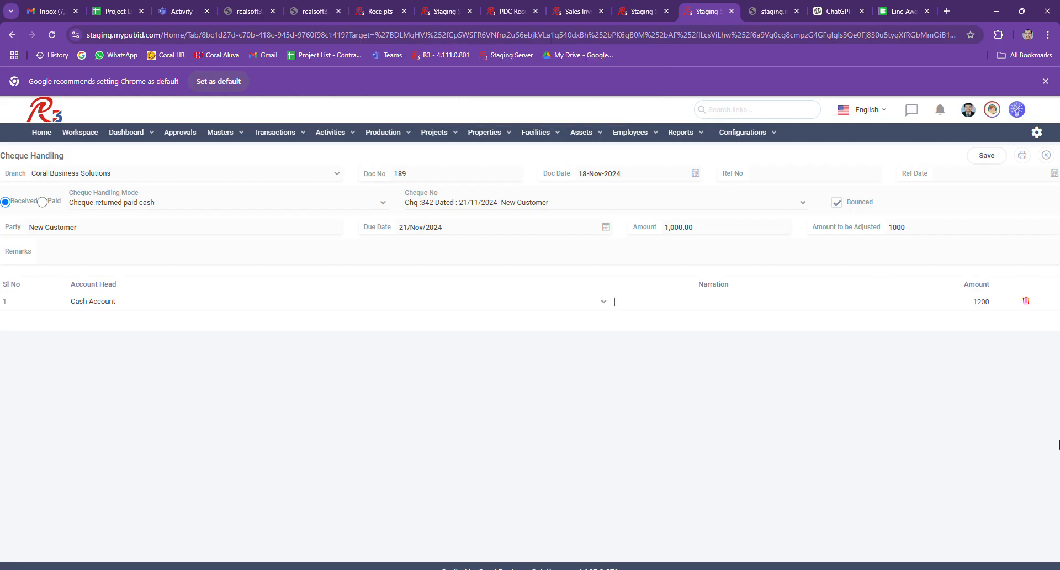
- Set the Cash Account row's amount to 1000 and save the Cheque Handling document
{"action": "left_click", "coordinate": [983, 306]}
{"action": "double_click", "coordinate": [983, 305]}
{"action": "type", "text": "1000"}
{"action": "left_click", "coordinate": [831, 308]}
{"action": "left_click", "coordinate": [531, 305]}
{"action": "left_click", "coordinate": [1003, 158]}
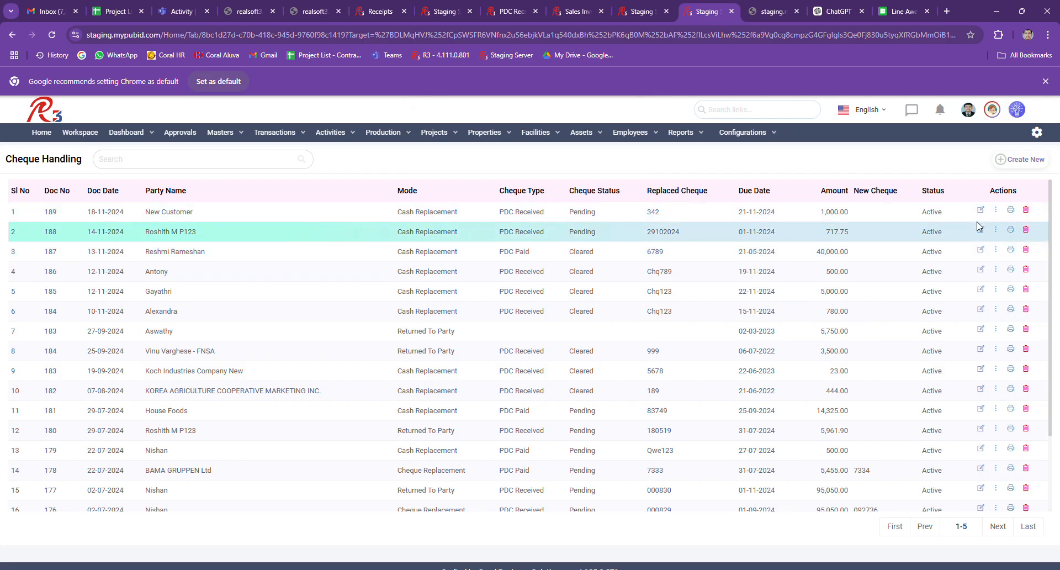
- Review the base journal of Cheque Handling document 189 for New Customer and close it
{"action": "left_click", "coordinate": [1003, 211]}
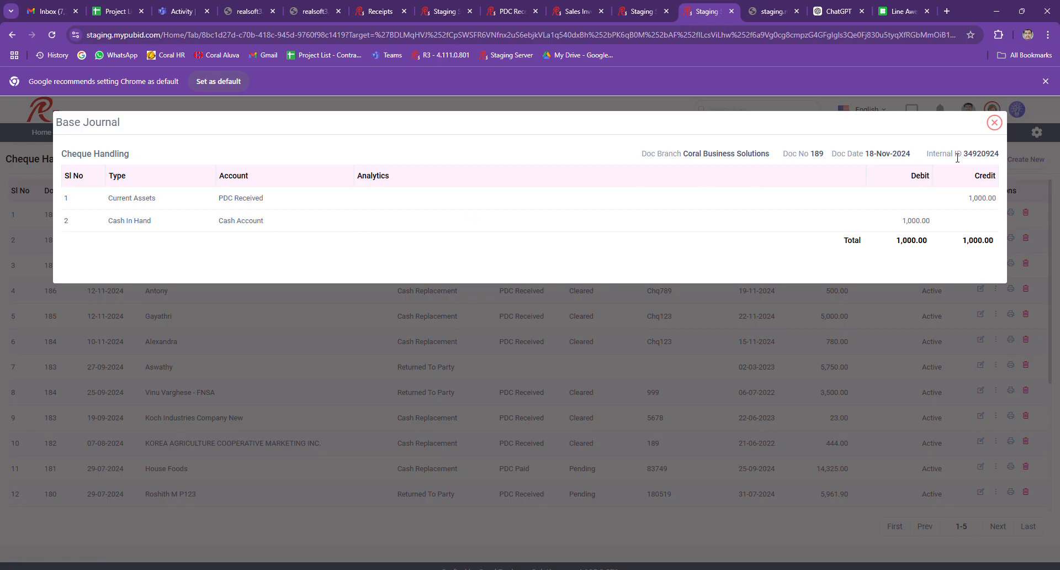
{"action": "left_click", "coordinate": [995, 125]}
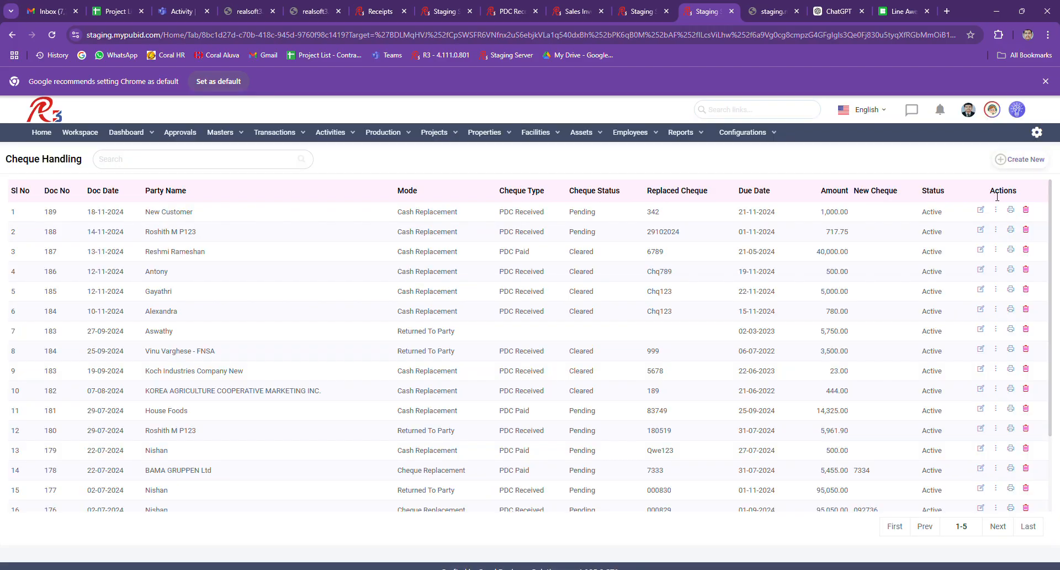
{"action": "left_click", "coordinate": [982, 220]}
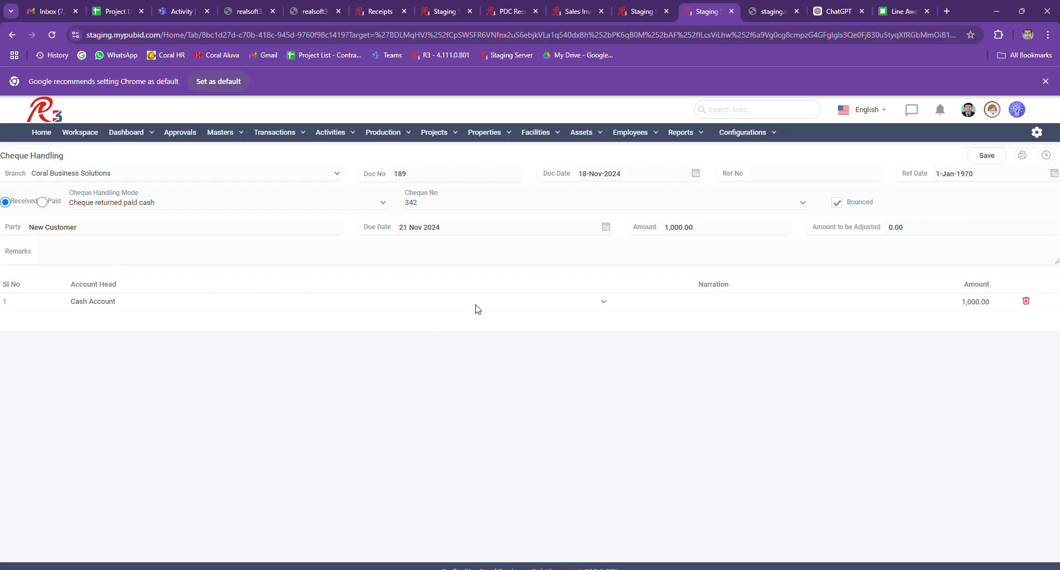
{"action": "left_click", "coordinate": [257, 206]}
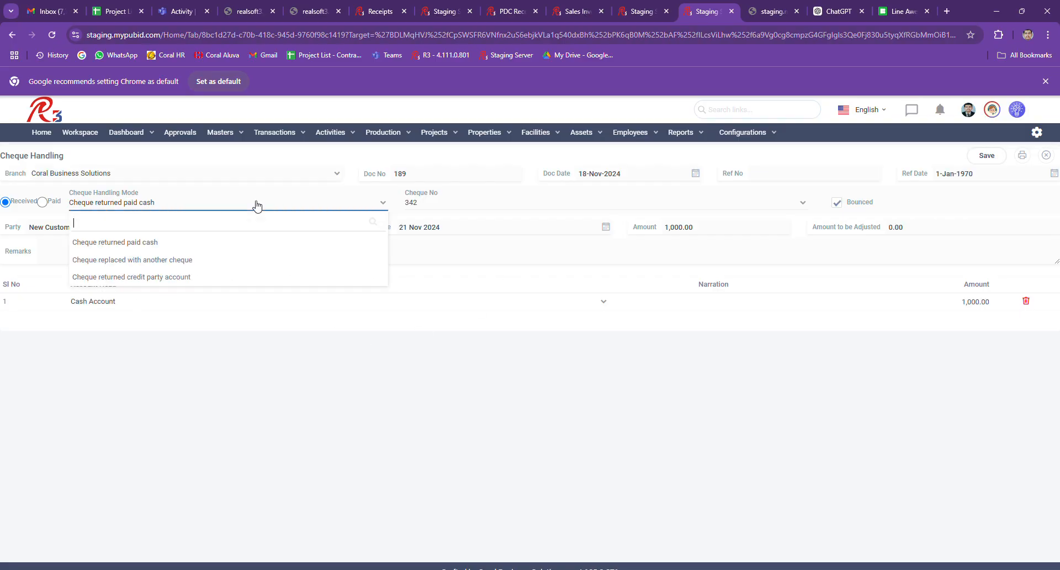
{"action": "left_click", "coordinate": [204, 266]}
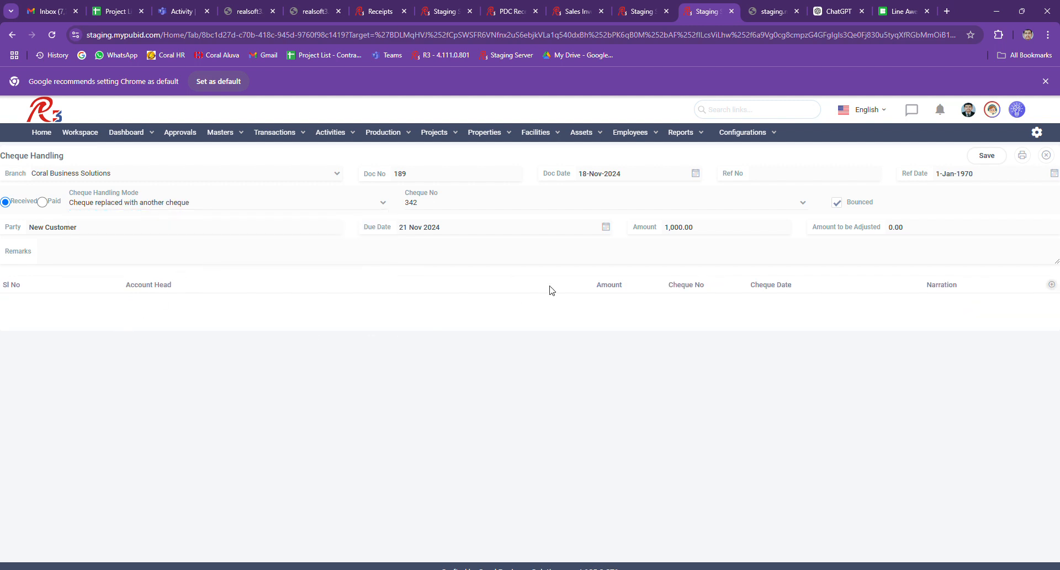
{"action": "left_click", "coordinate": [518, 209]}
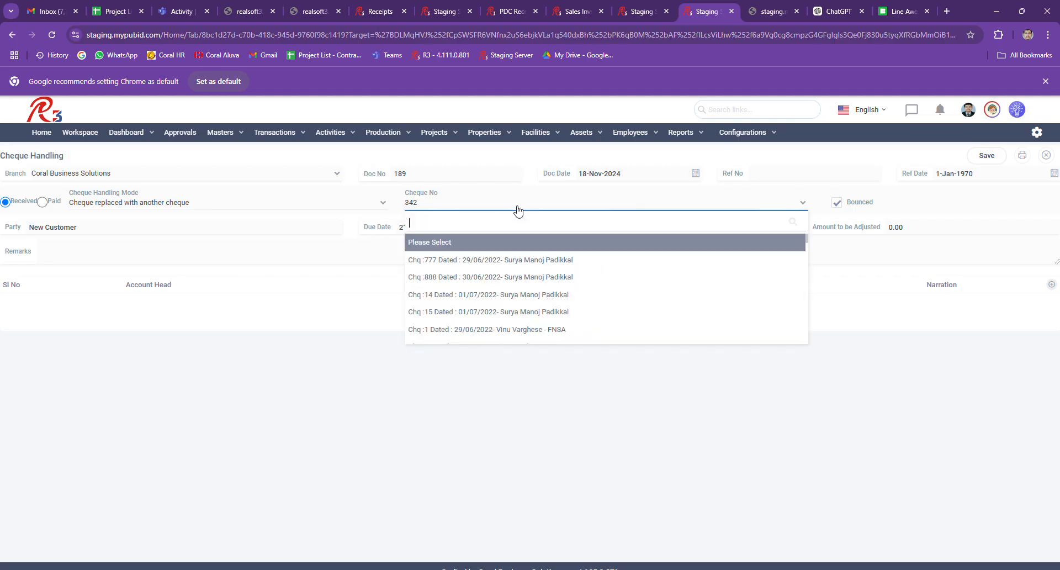
{"action": "type", "text": "342"}
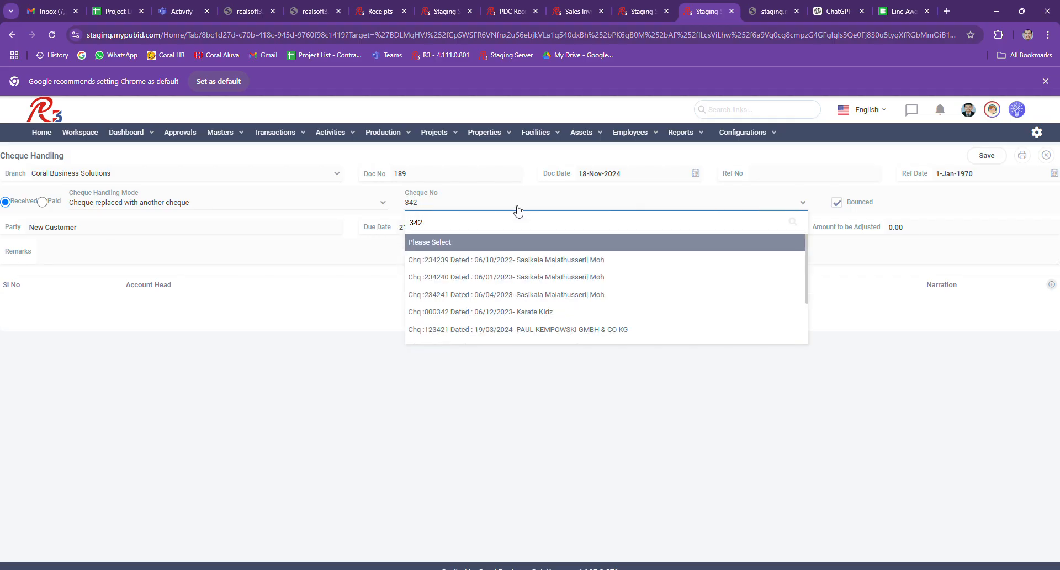
{"action": "scroll", "coordinate": [784, 331], "scroll_direction": "down", "scroll_amount": 2}
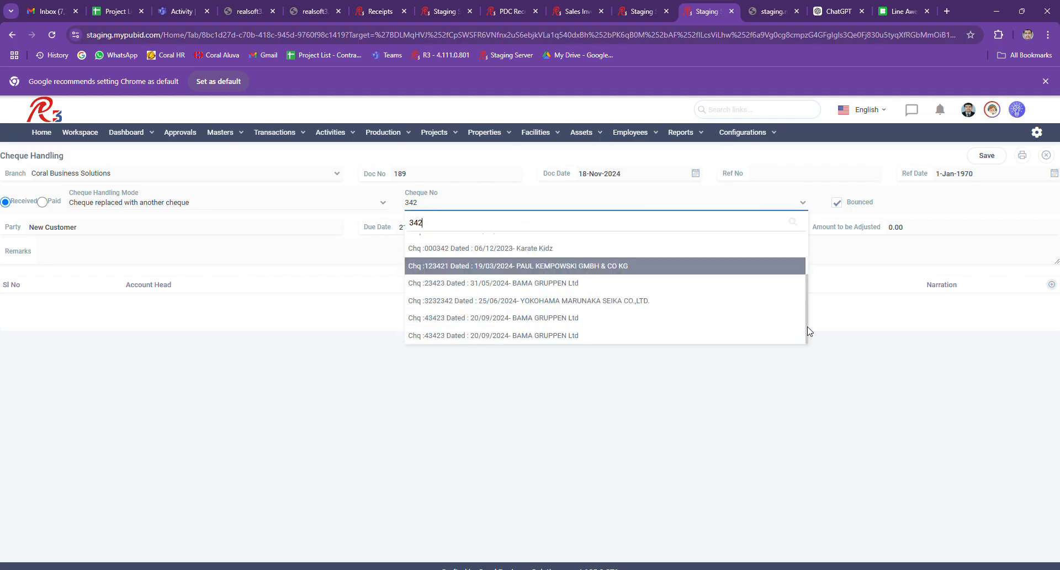
{"action": "left_click", "coordinate": [761, 336]}
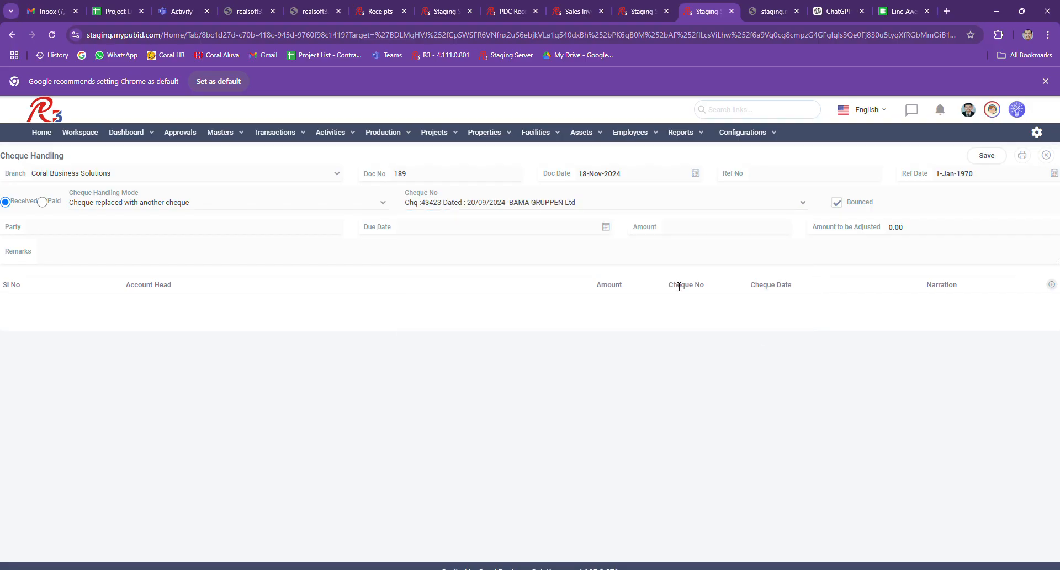
{"action": "left_click", "coordinate": [629, 204]}
{"action": "type", "text": "chq"}
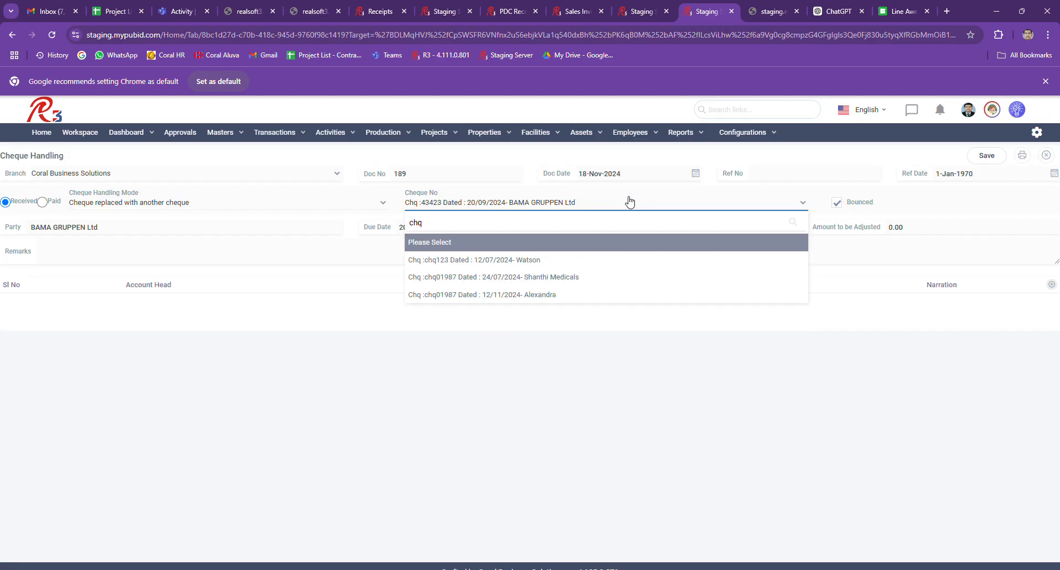
{"action": "key", "text": "BackSpace"}
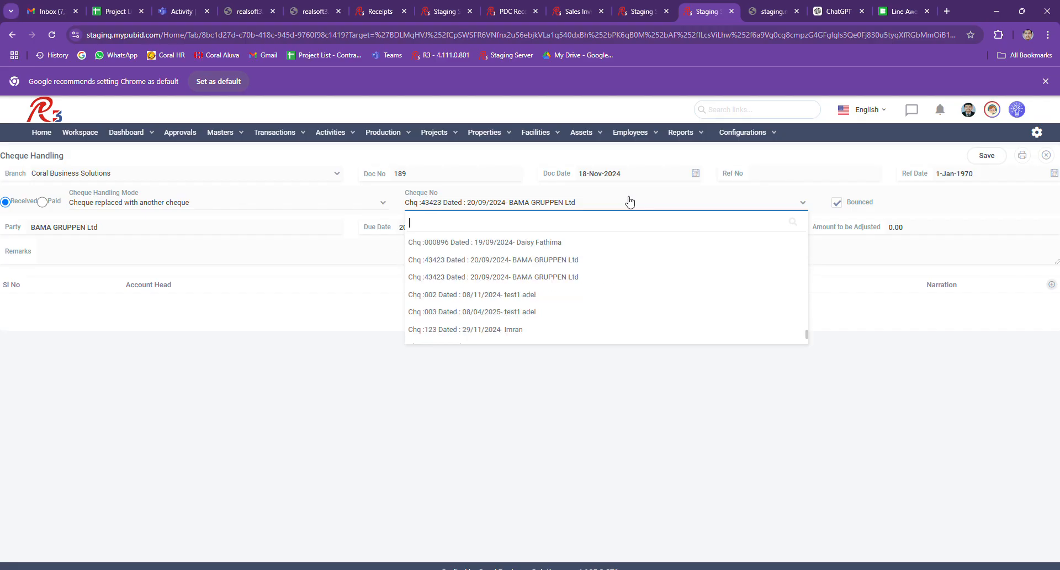
{"action": "type", "text": "342"}
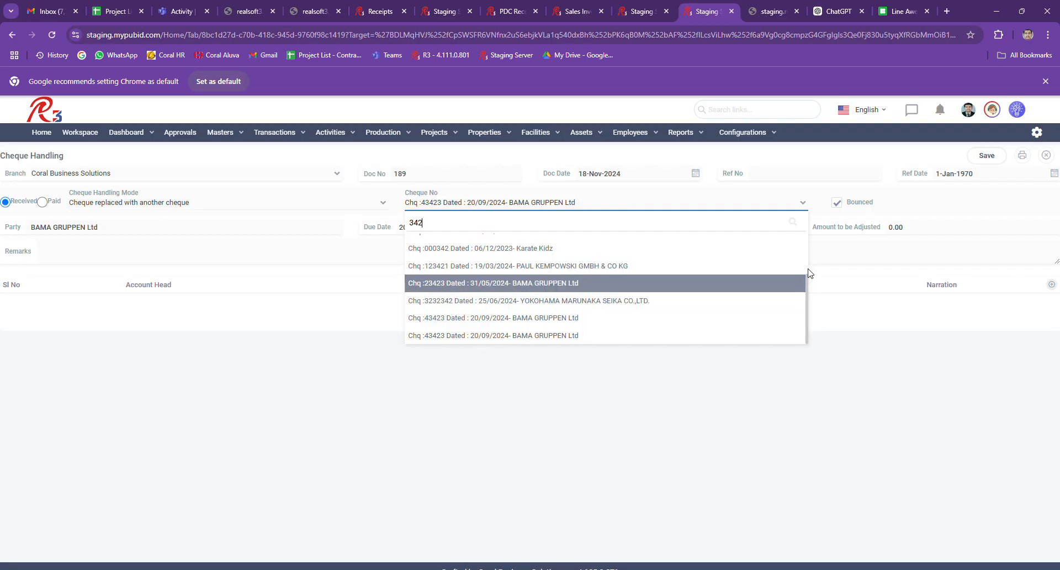
{"action": "scroll", "coordinate": [807, 273], "scroll_direction": "up", "scroll_amount": 2}
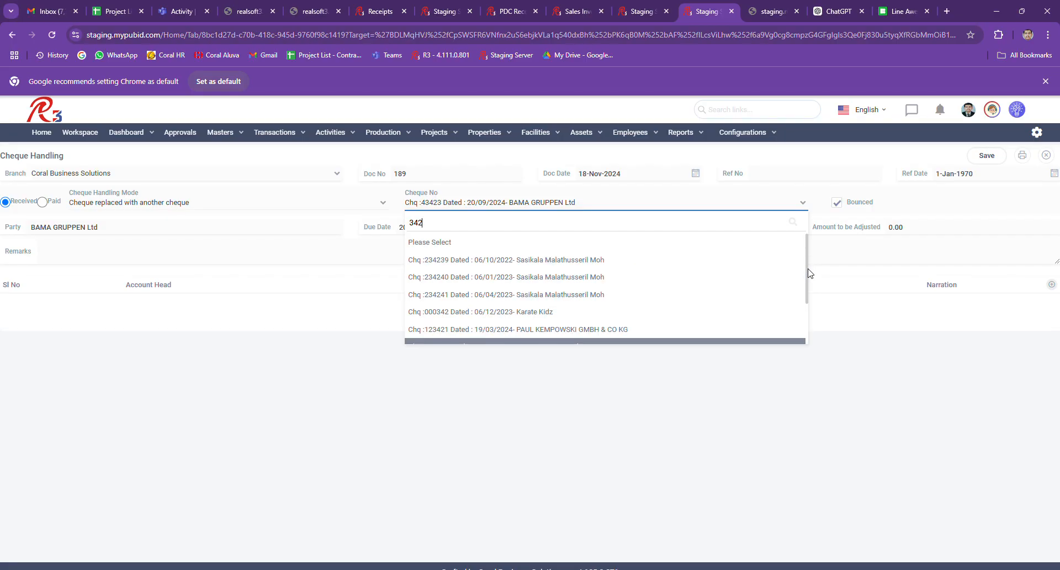
{"action": "left_click", "coordinate": [805, 307]}
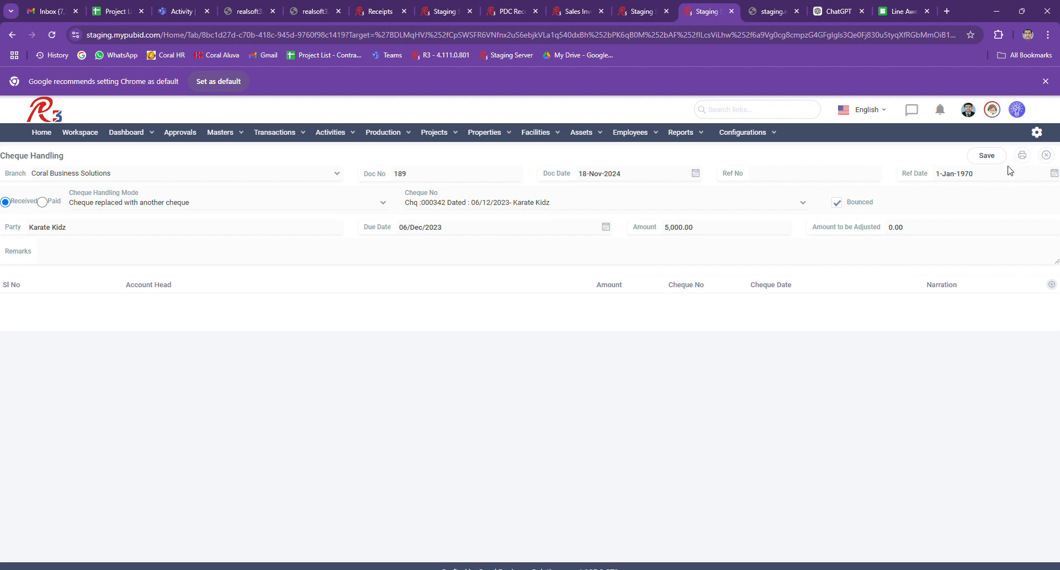
{"action": "left_click", "coordinate": [1052, 162]}
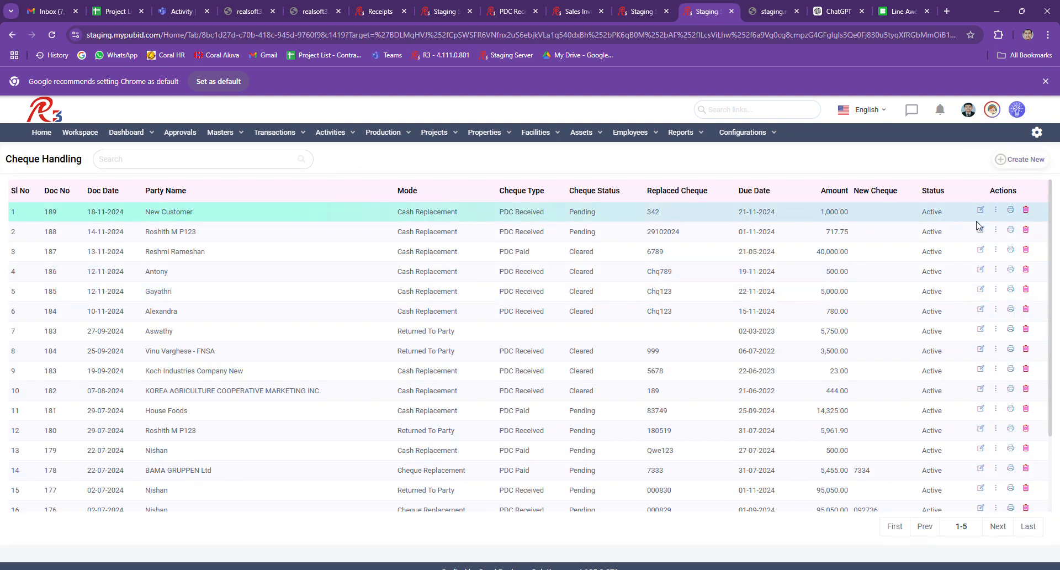
- Delete New Customer's Cheque Handling document 189 with the remark "del"
{"action": "left_click", "coordinate": [1027, 210]}
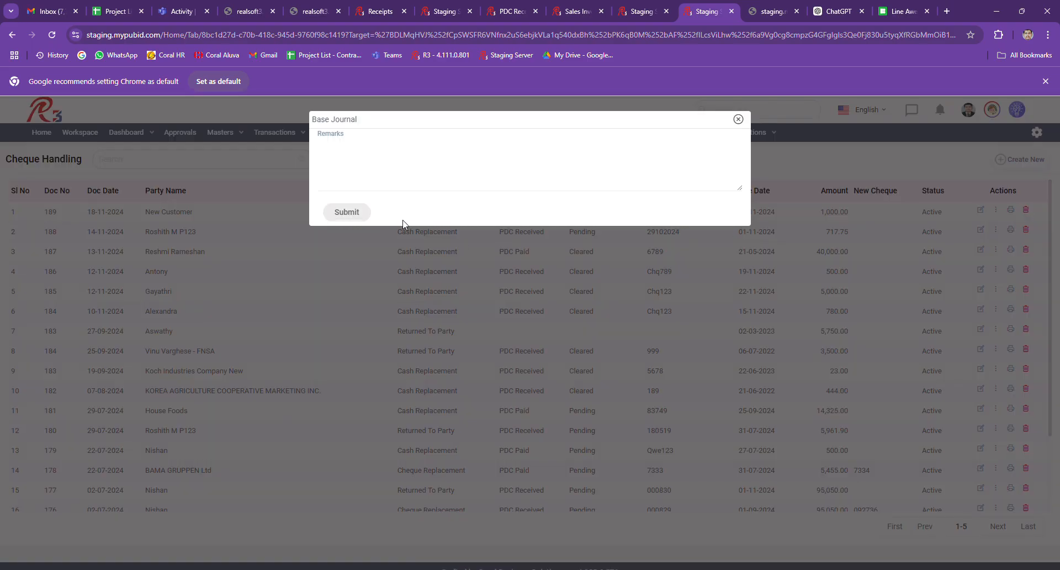
{"action": "left_click", "coordinate": [392, 179]}
{"action": "type", "text": "del"}
{"action": "double_click", "coordinate": [350, 214]}
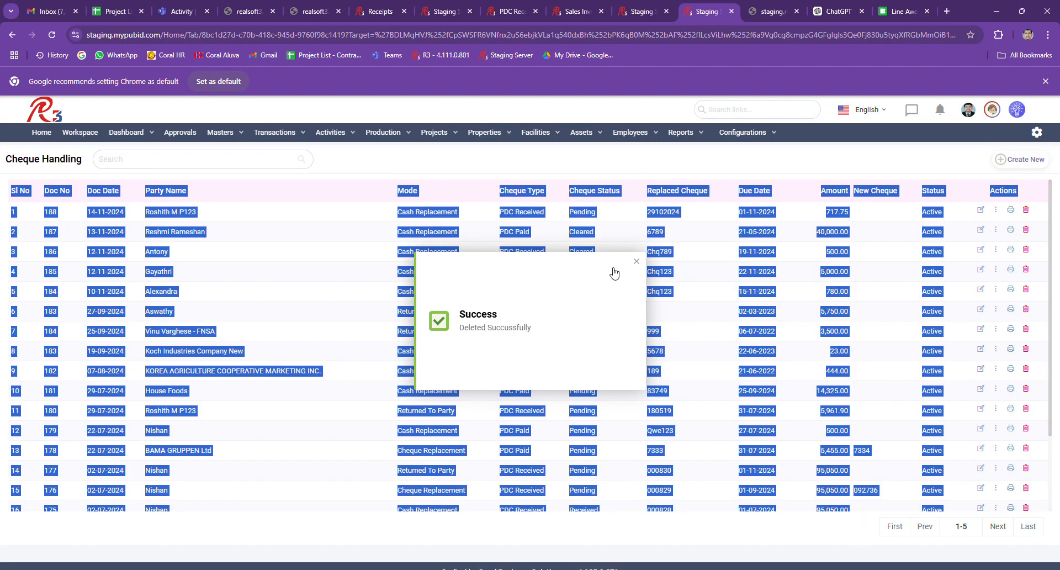
{"action": "left_click", "coordinate": [641, 264]}
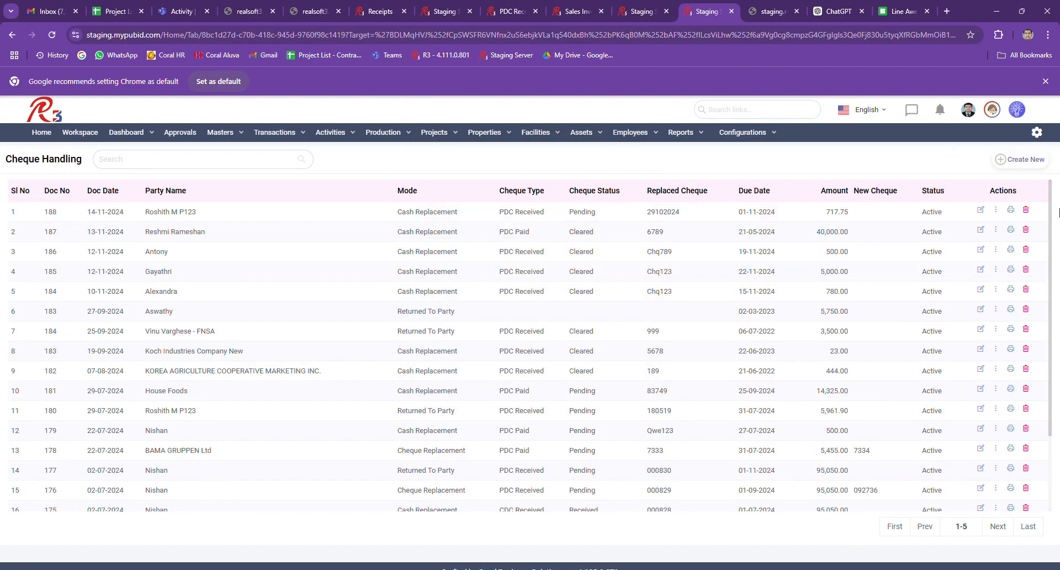
- Create a new Cheque Handling document in "Cheque replaced with another cheque" mode for New Customer's received cheque 342 dated 21/11/2024
{"action": "left_click", "coordinate": [1026, 161]}
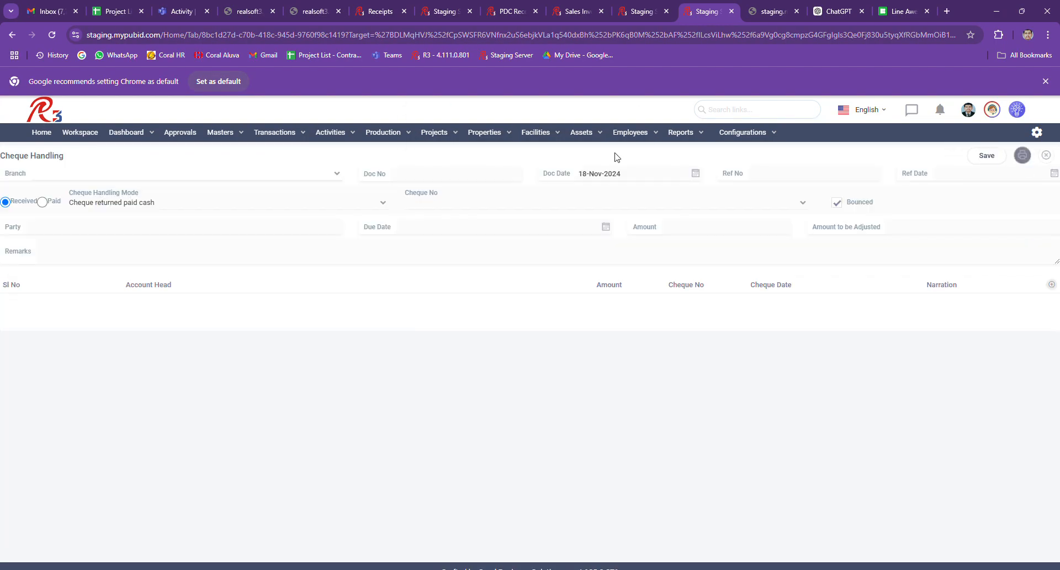
{"action": "left_click", "coordinate": [247, 206]}
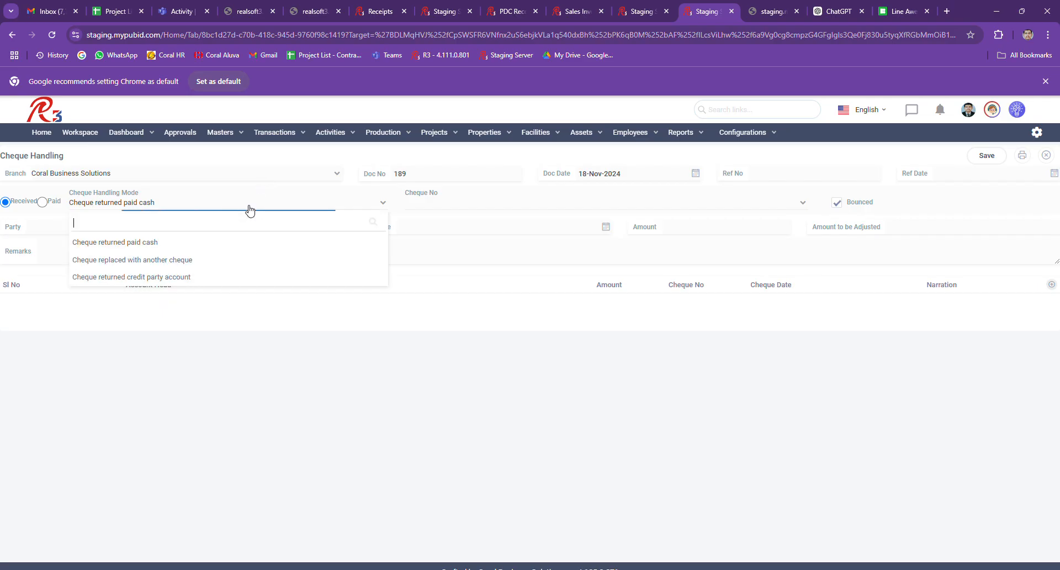
{"action": "left_click", "coordinate": [228, 261]}
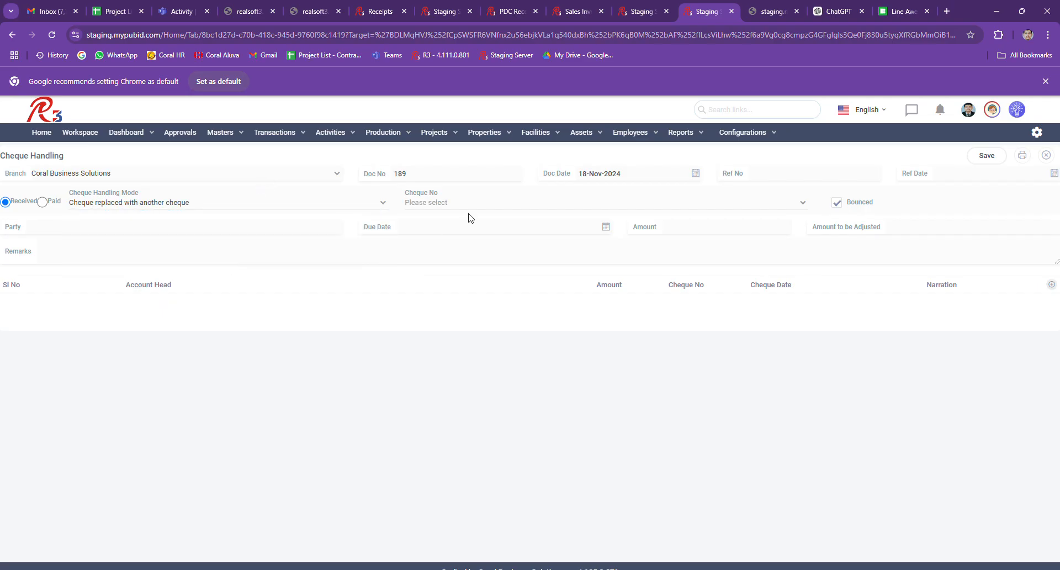
{"action": "left_click", "coordinate": [473, 208]}
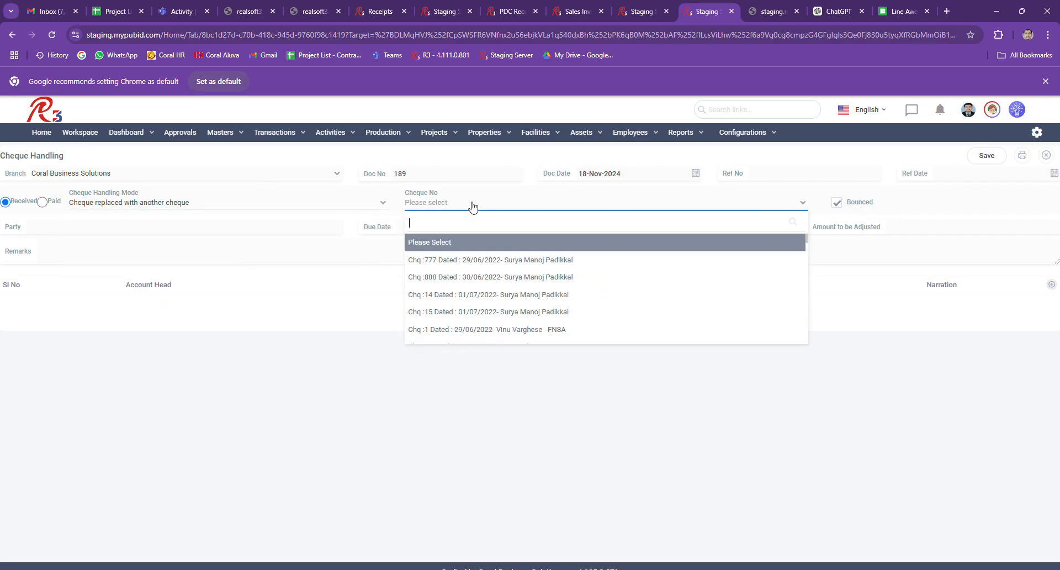
{"action": "type", "text": "342"}
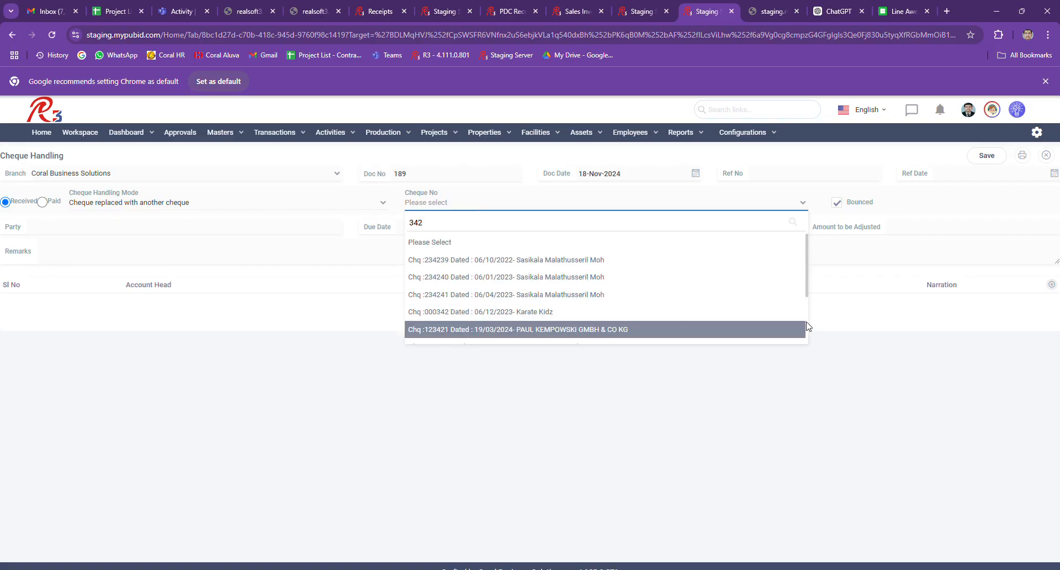
{"action": "scroll", "coordinate": [807, 325], "scroll_direction": "down", "scroll_amount": 3}
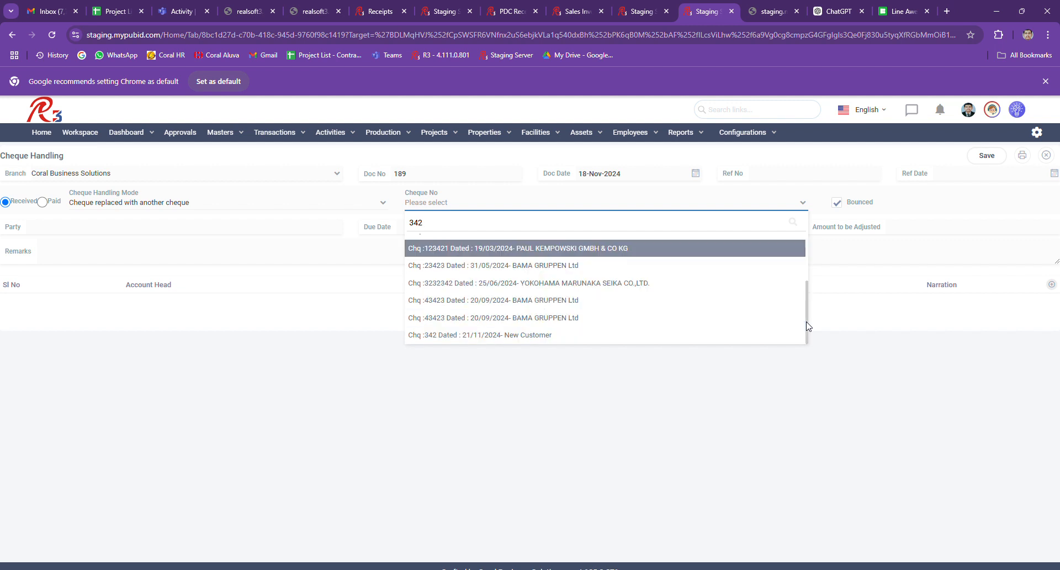
{"action": "left_click", "coordinate": [678, 334]}
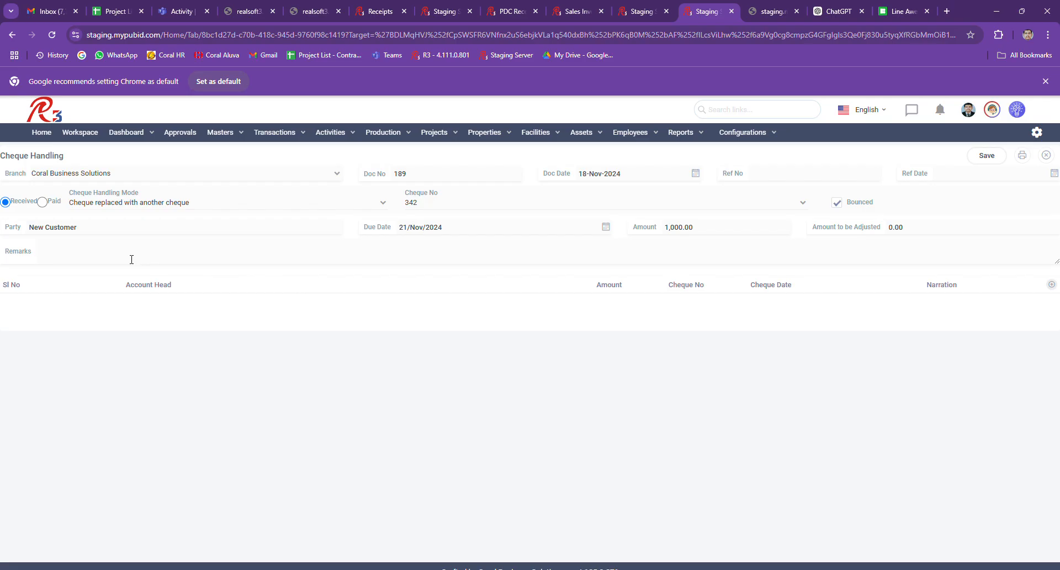
- Enter the remark "hghgh" and save the cheque replacement document without any account rows
{"action": "type", "text": "hghgh"}
{"action": "left_click", "coordinate": [987, 159]}
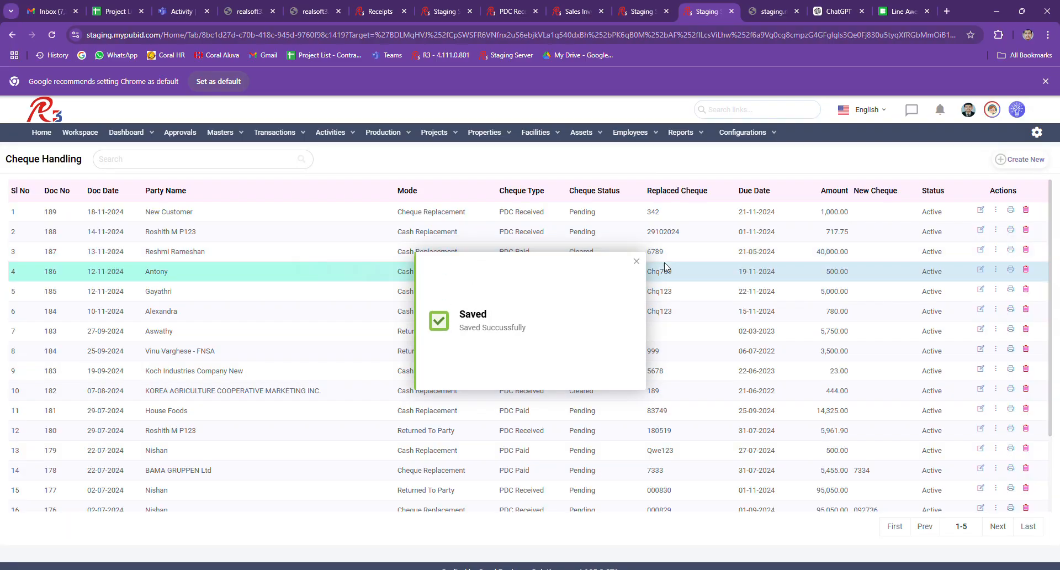
- Review New Customer's saved cheque replacement document 189 and its base journal, closing both
{"action": "left_click", "coordinate": [981, 210]}
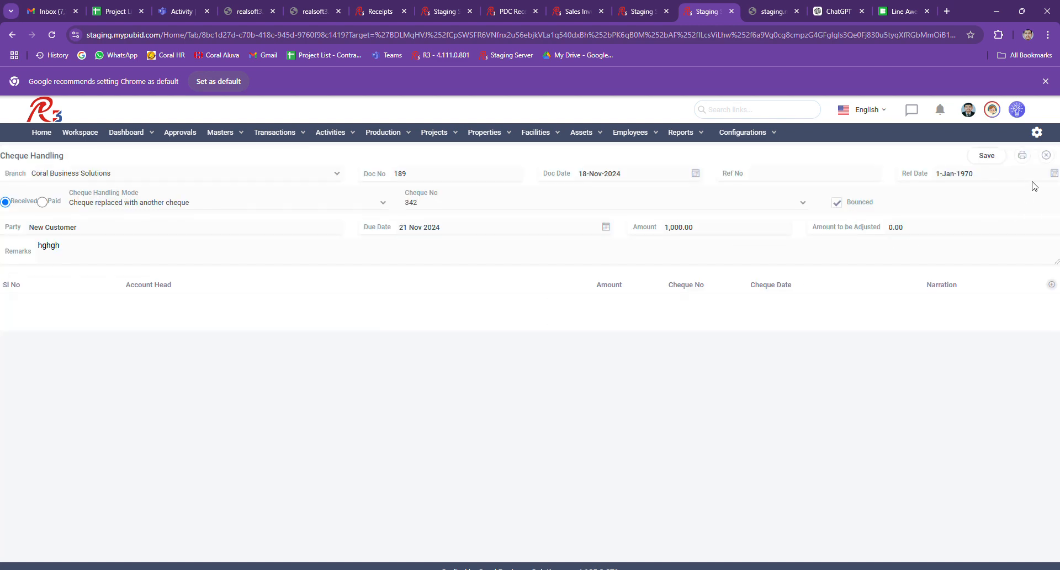
{"action": "left_click", "coordinate": [1047, 157]}
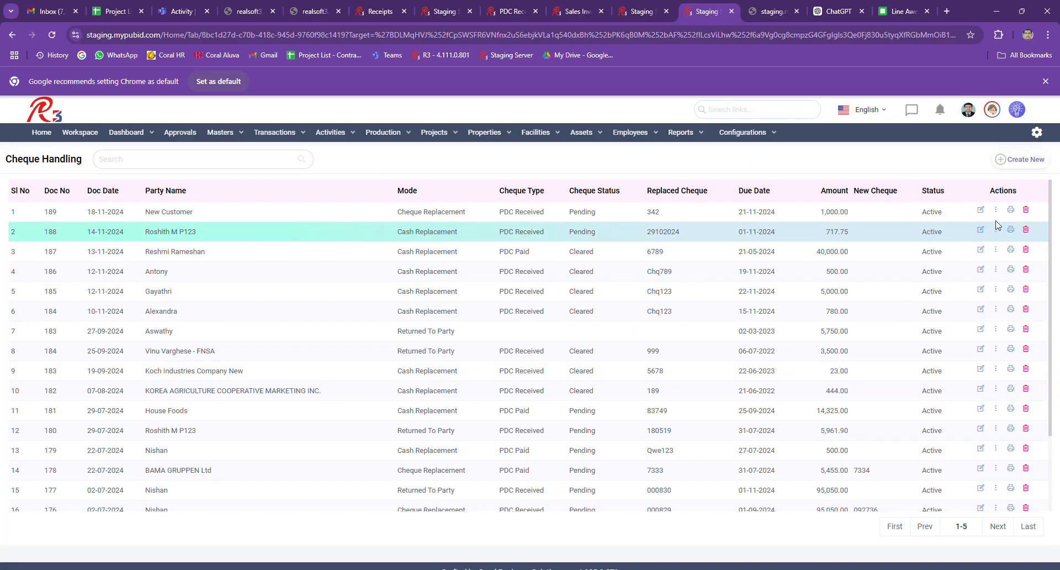
{"action": "left_click", "coordinate": [997, 210]}
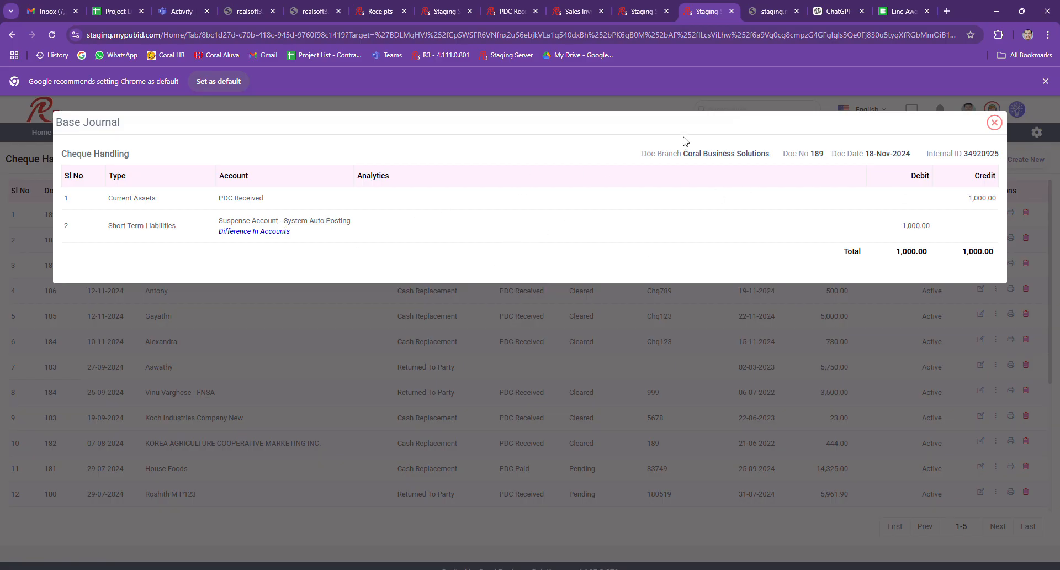
{"action": "left_click", "coordinate": [994, 123]}
- Delete New Customer's cheque replacement document 189 with the remark "ok"
{"action": "left_click", "coordinate": [1026, 211]}
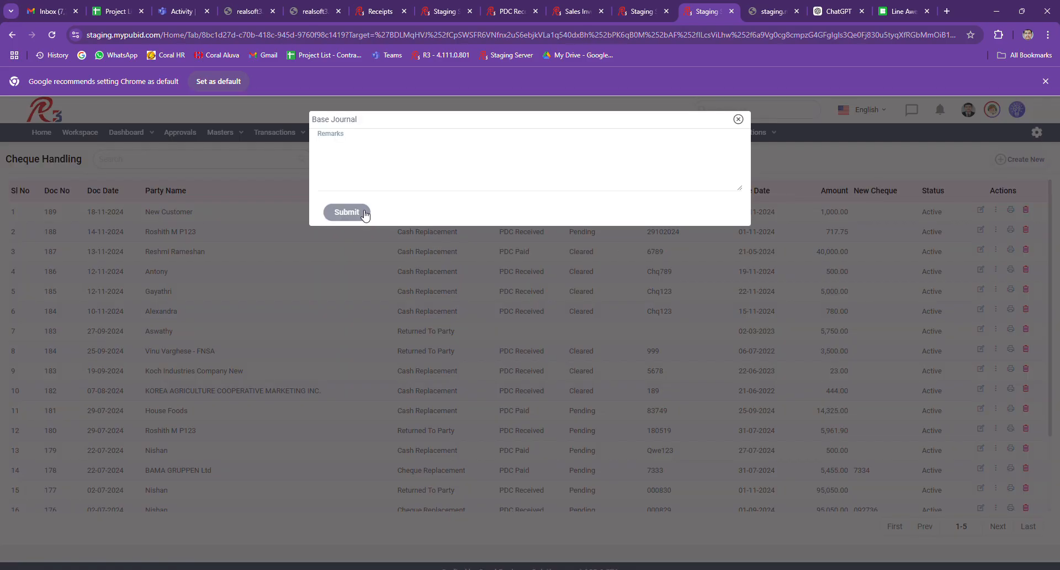
{"action": "type", "text": "ok"}
{"action": "key", "text": "Tab"}
{"action": "key", "text": "Return"}
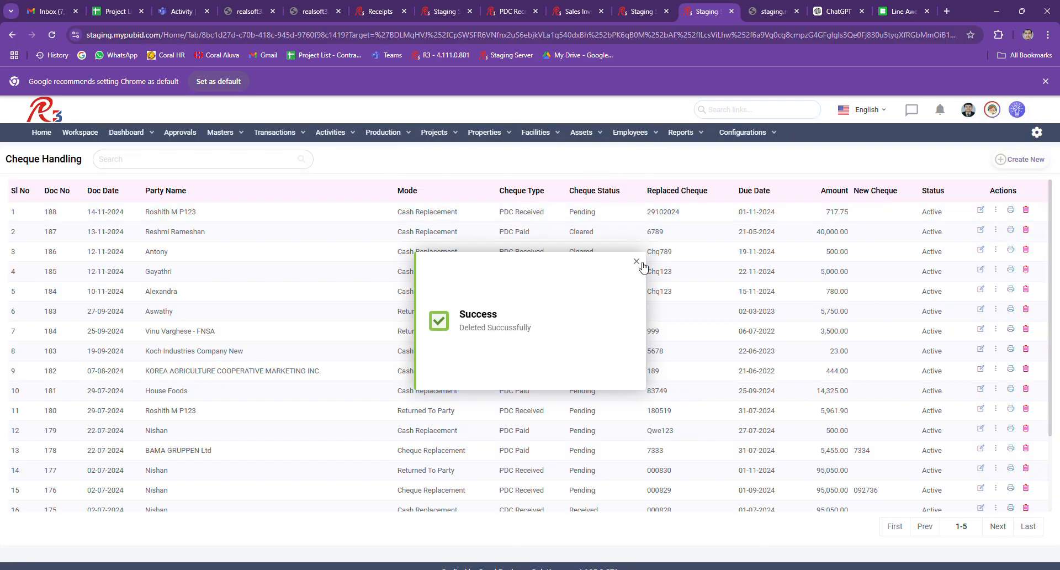
{"action": "left_click", "coordinate": [641, 263]}
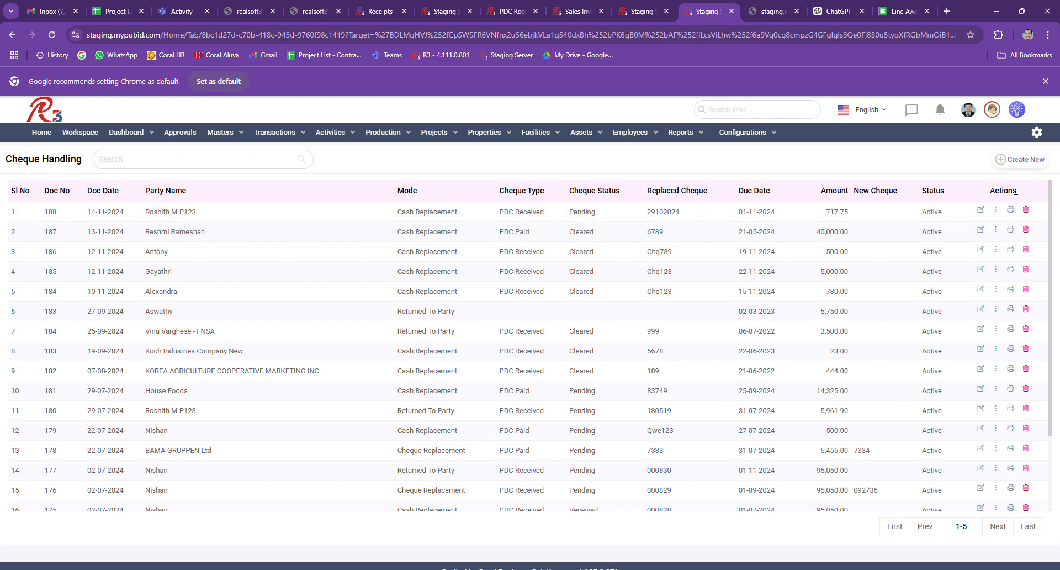
- Create a new Cheque Handling document in "Cheque returned credit party account" mode for New Customer's received cheque 342 dated 21/11/2024
{"action": "left_click", "coordinate": [1035, 161]}
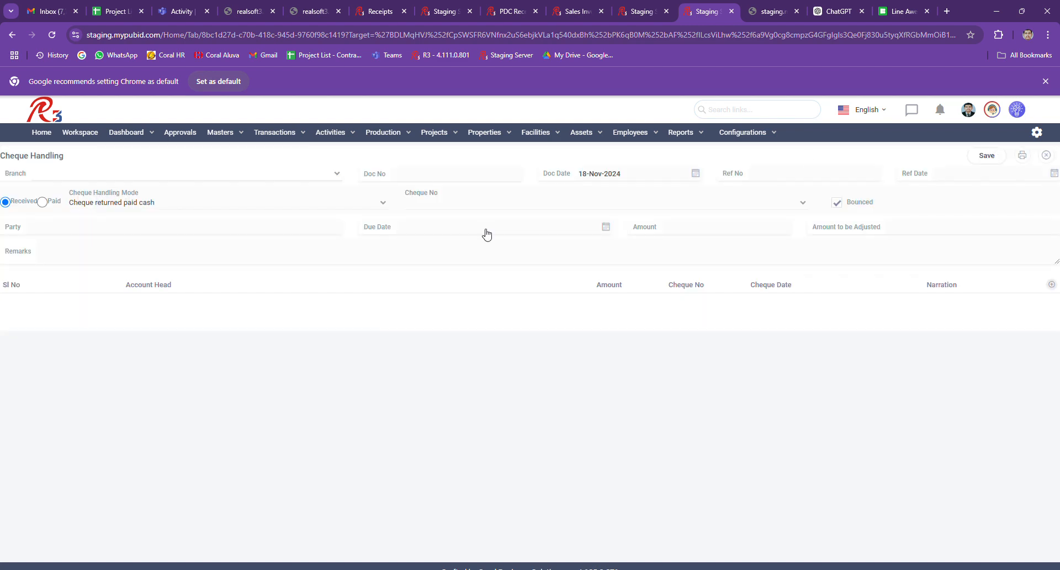
{"action": "left_click", "coordinate": [249, 207]}
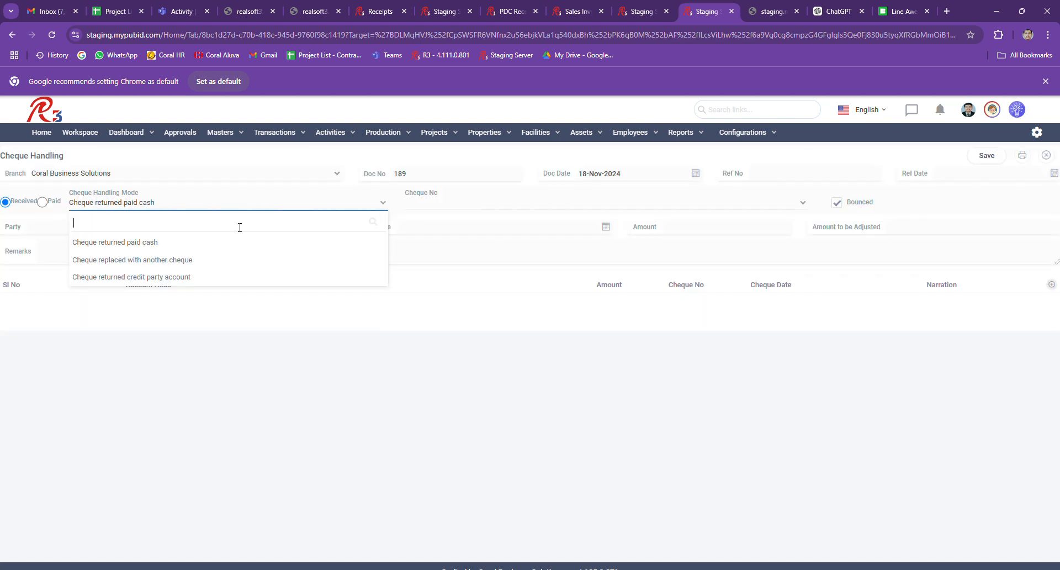
{"action": "left_click", "coordinate": [208, 276]}
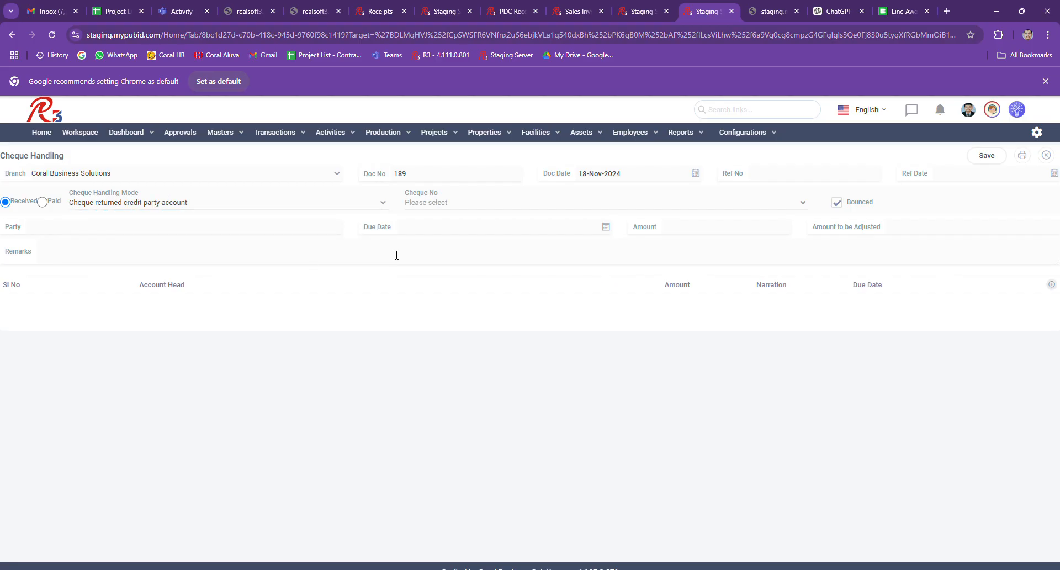
{"action": "left_click", "coordinate": [473, 204]}
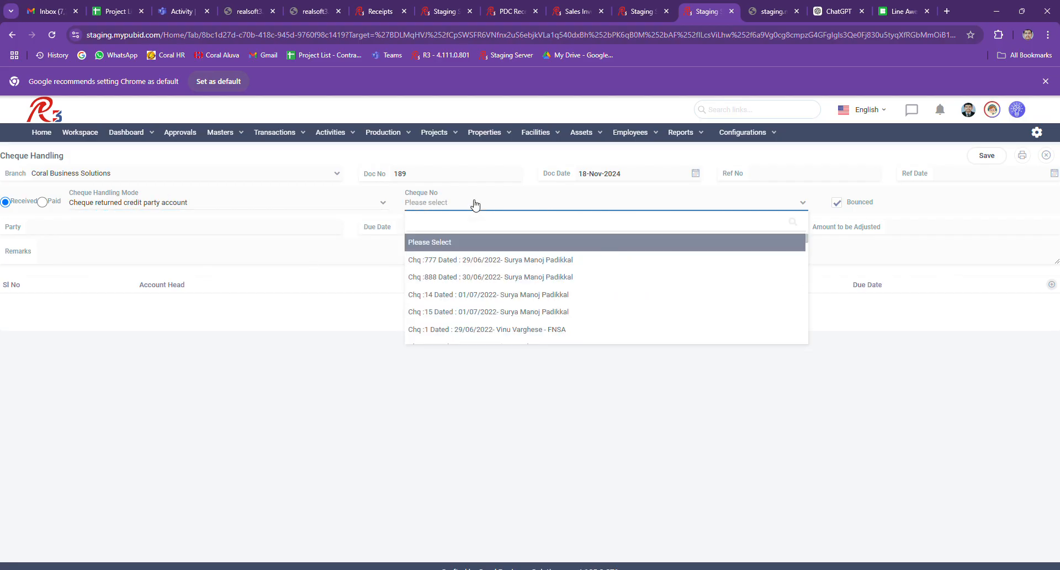
{"action": "type", "text": "342"}
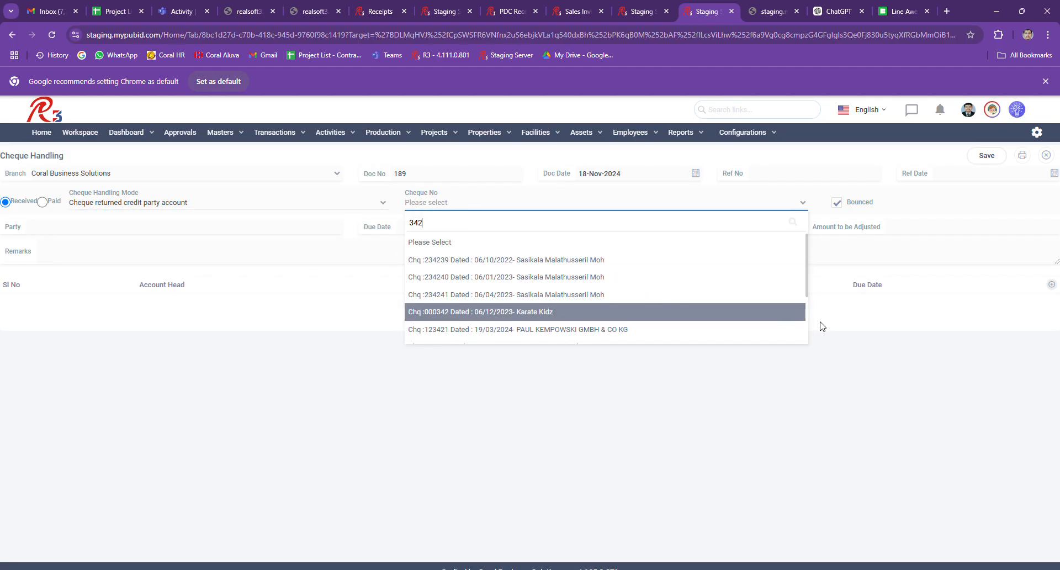
{"action": "scroll", "coordinate": [804, 325], "scroll_direction": "down", "scroll_amount": 3}
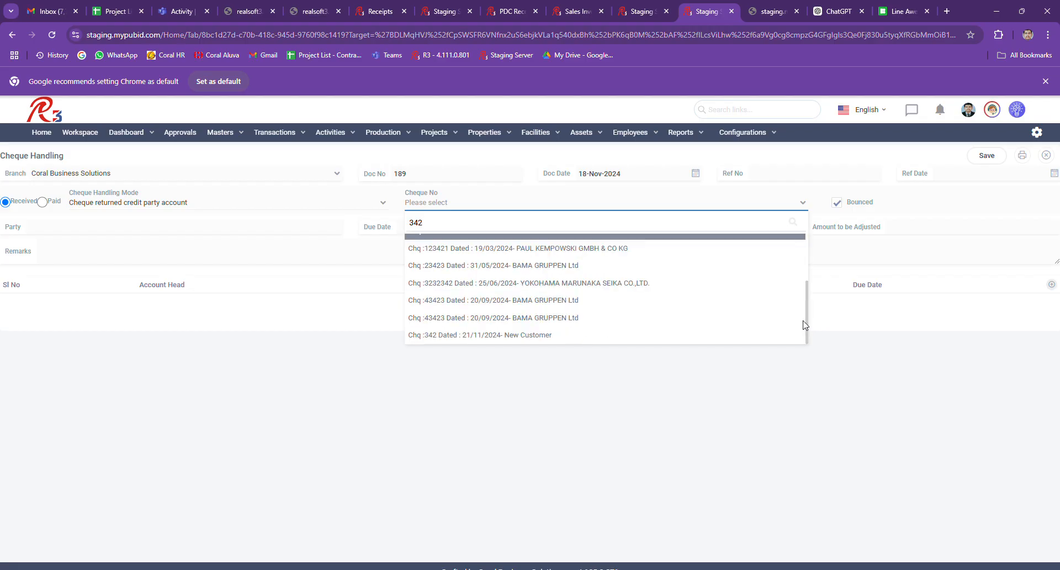
{"action": "left_click", "coordinate": [759, 335]}
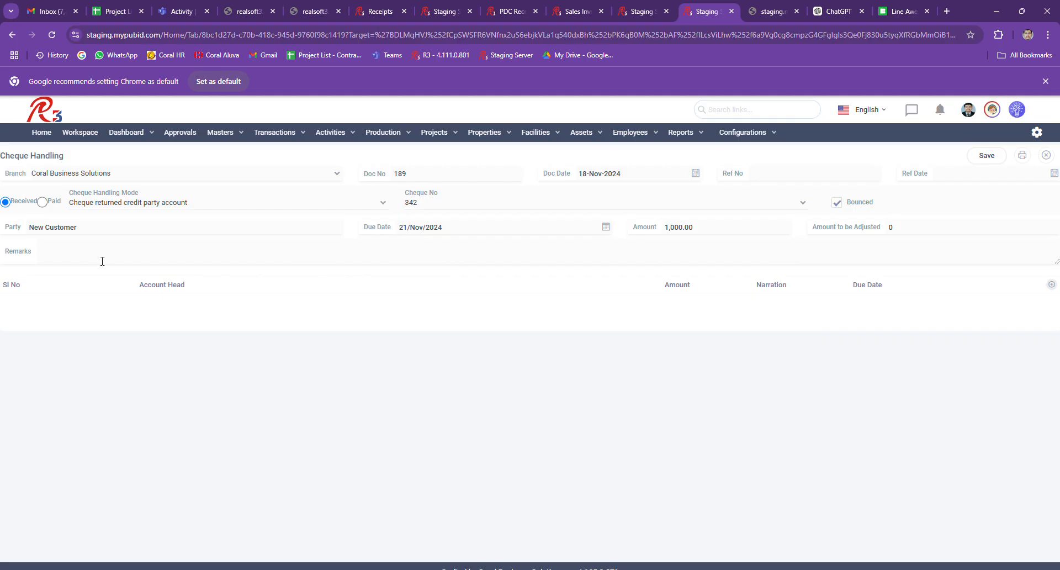
- Add an account row with the amount 1000 and save the credit party account document
{"action": "left_click", "coordinate": [1054, 287]}
{"action": "left_click", "coordinate": [649, 305]}
{"action": "type", "text": "1000"}
{"action": "left_click", "coordinate": [992, 157]}
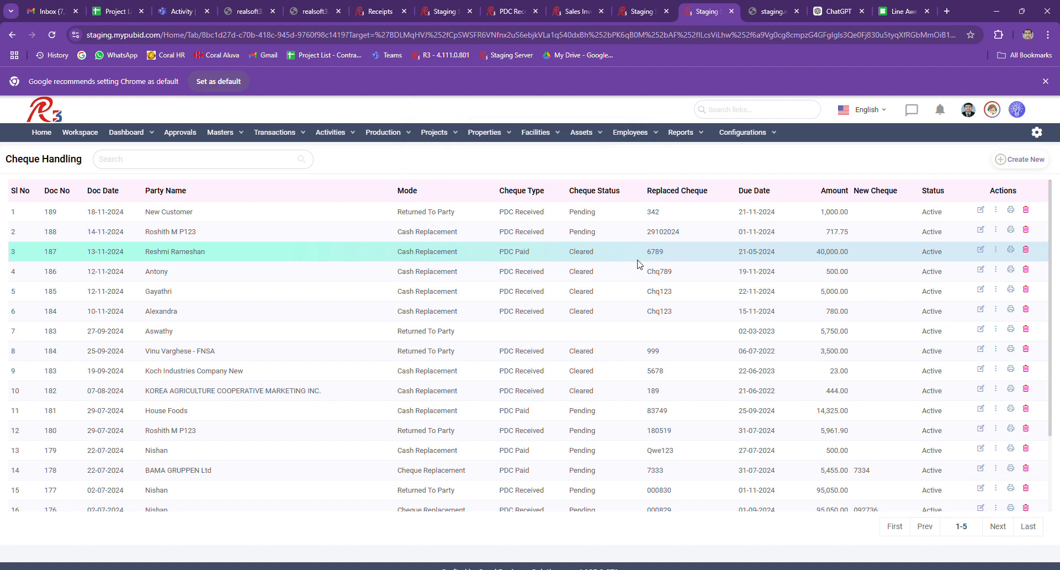
- Review the base journal of New Customer's saved document 189, checking the posted accounts, and close it
{"action": "left_click", "coordinate": [997, 212]}
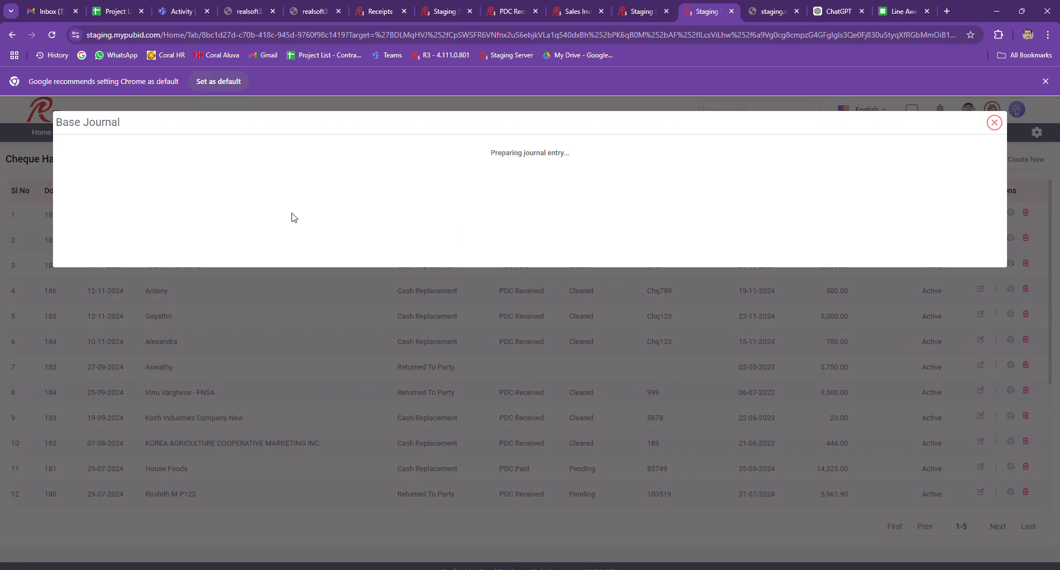
{"action": "double_click", "coordinate": [227, 200]}
{"action": "double_click", "coordinate": [243, 225]}
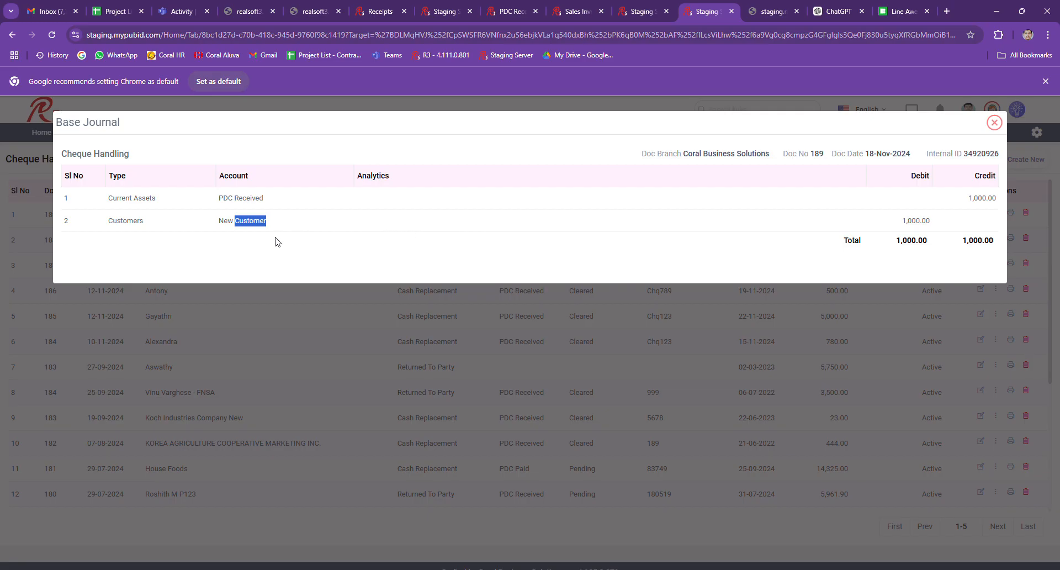
{"action": "left_click", "coordinate": [994, 123]}
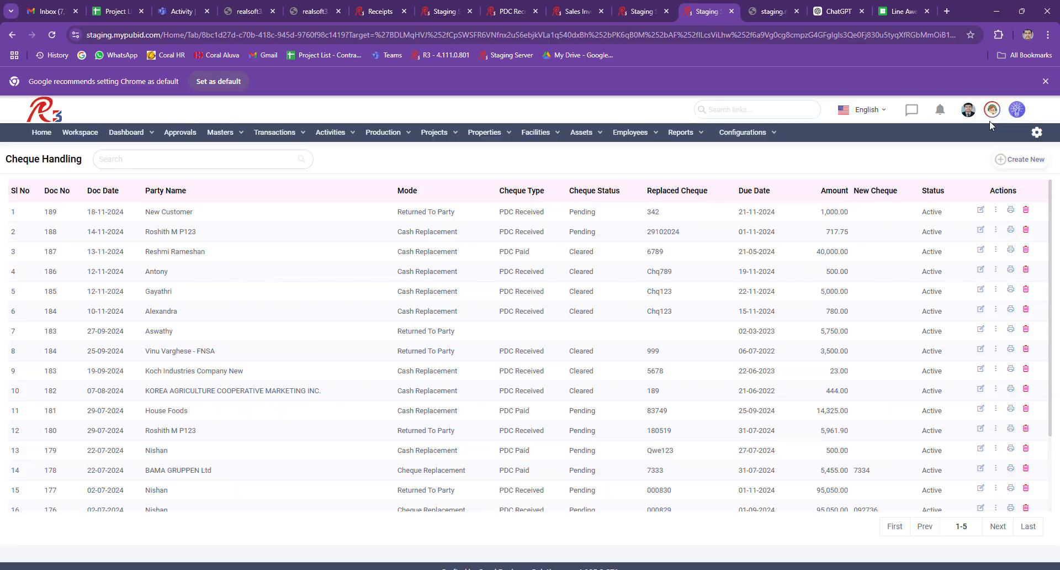
- Delete New Customer's Returned To Party document 189 for cheque 342 and dismiss the confirmation
{"action": "left_click", "coordinate": [1030, 212]}
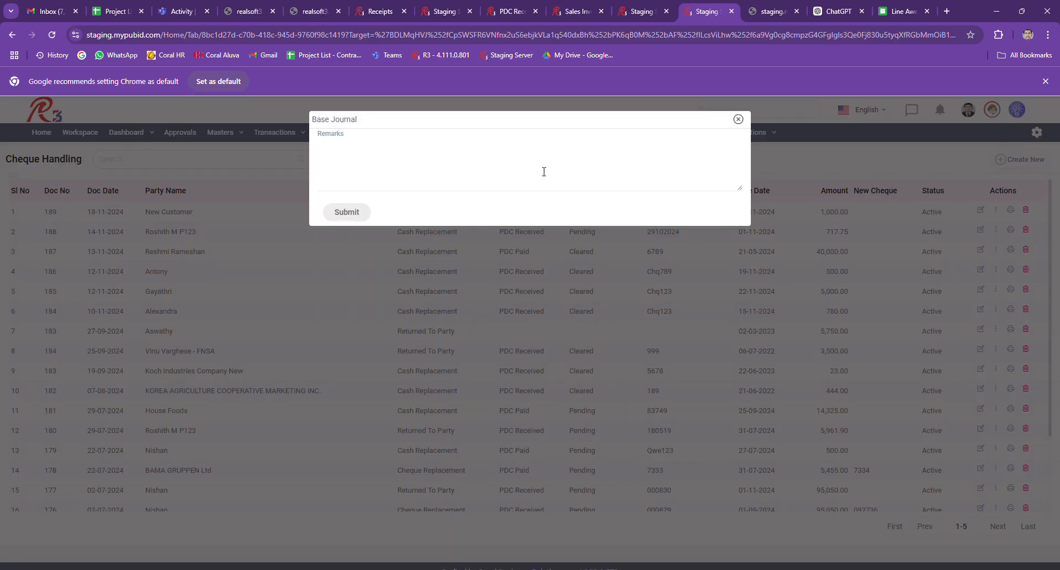
{"action": "left_click", "coordinate": [348, 214]}
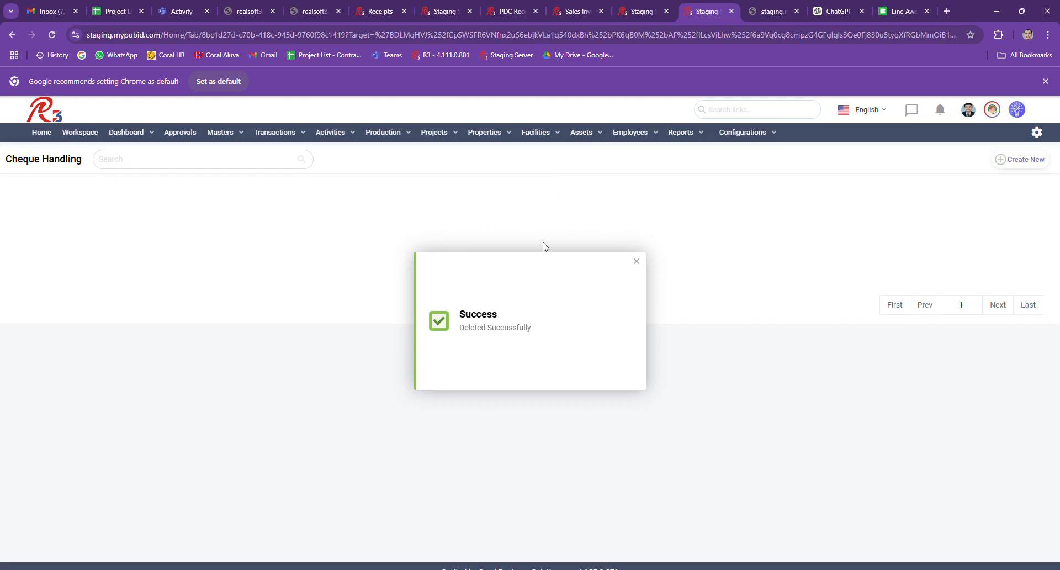
{"action": "left_click", "coordinate": [637, 264]}
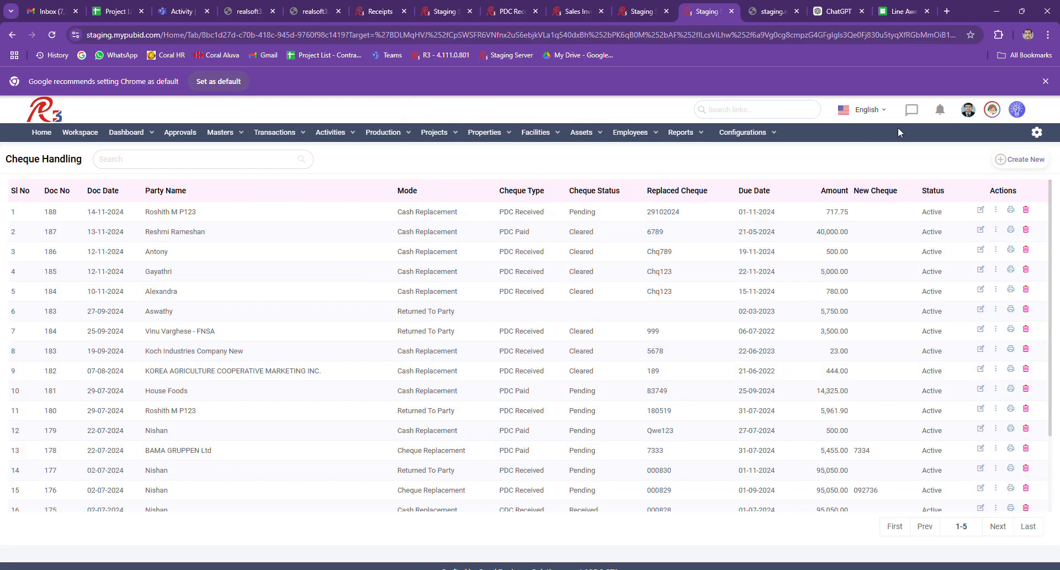
{"action": "left_click", "coordinate": [492, 569]}
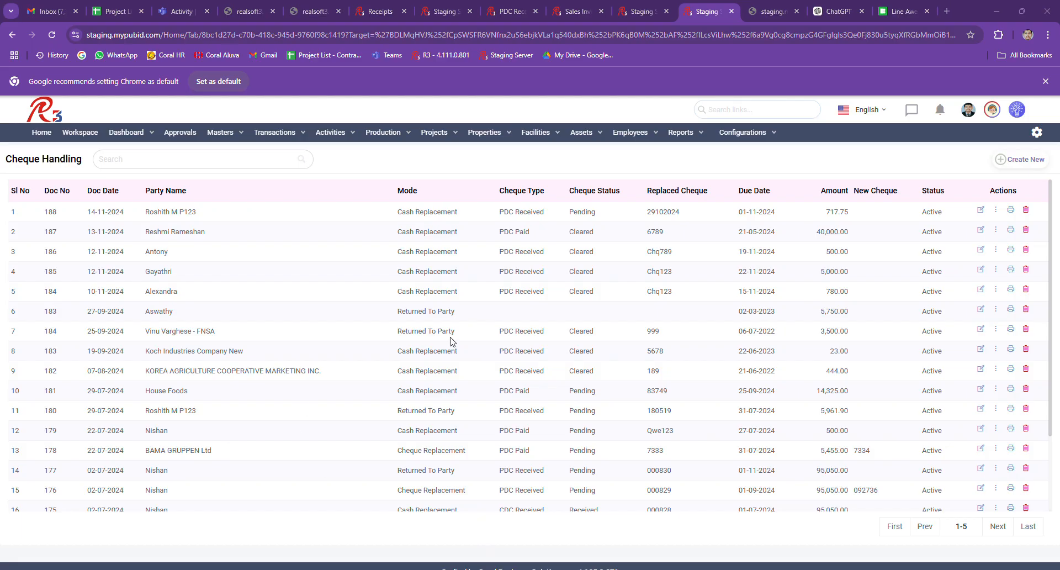